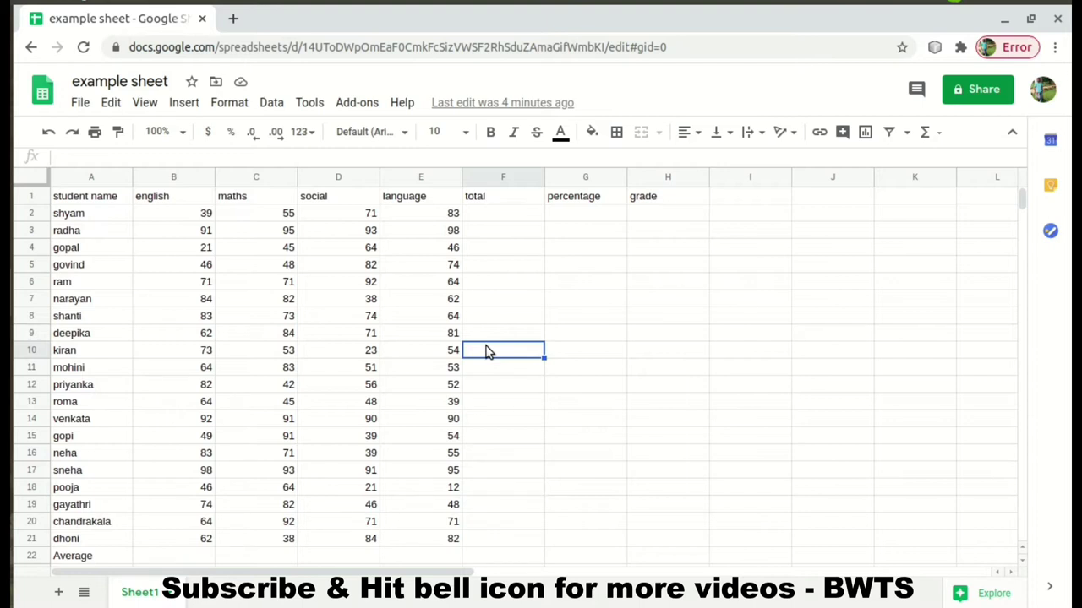
left_click(553, 214)
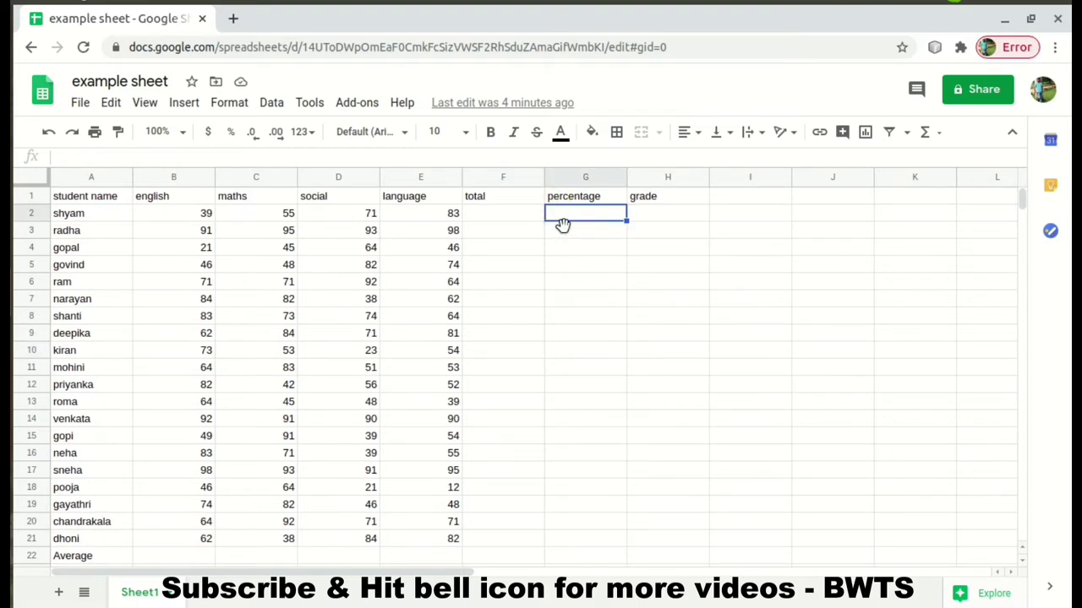
left_click(557, 233)
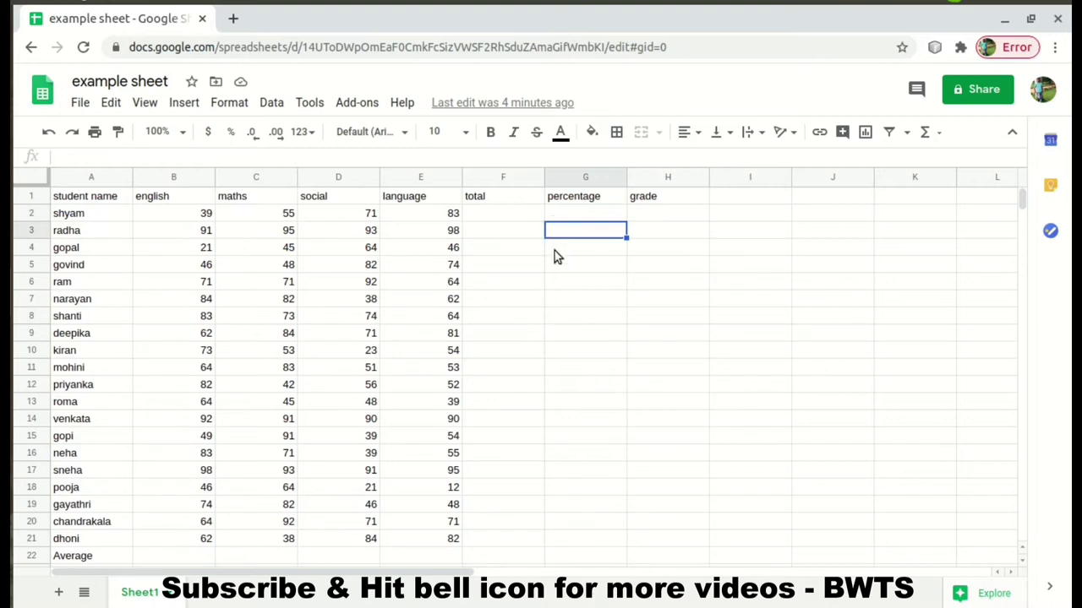
left_click(554, 250)
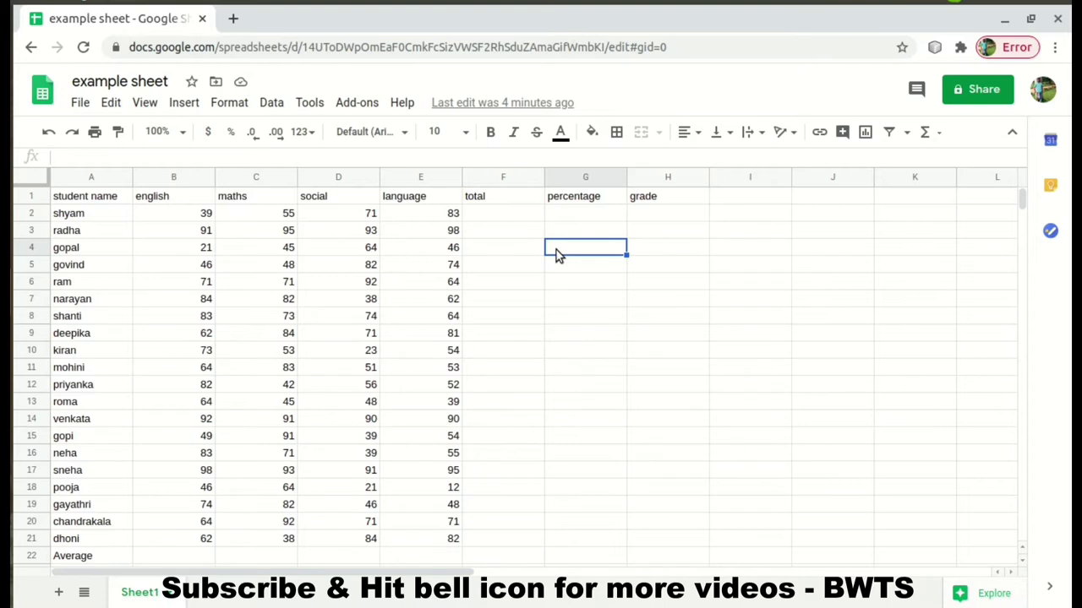
Add a new blank sheet to the spreadsheet and return to Sheet1
left_click(59, 593)
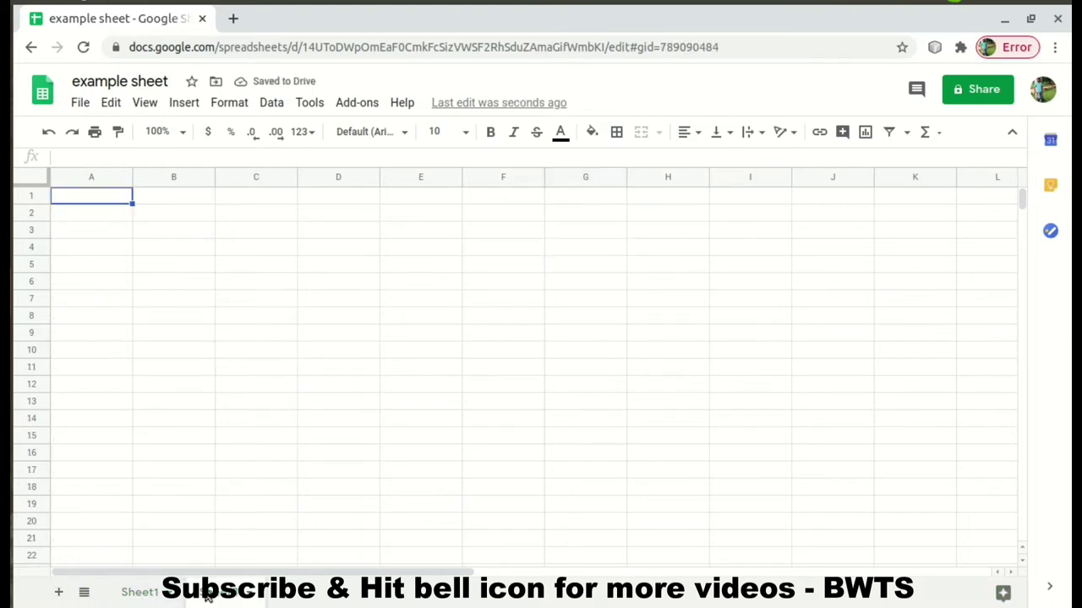
left_click_drag(205, 597, 168, 596)
left_click(168, 595)
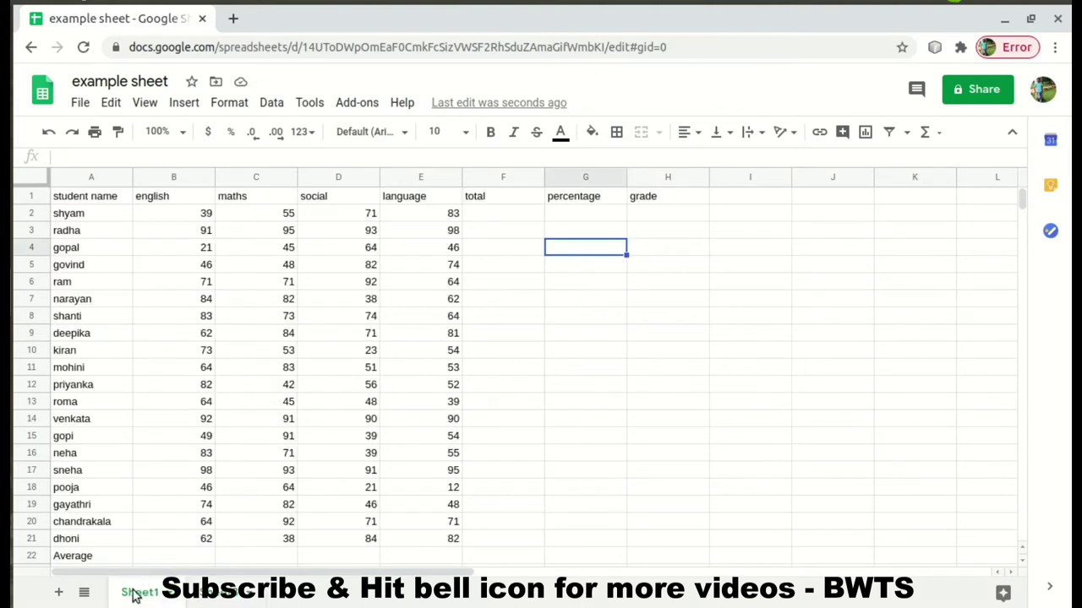
Rename Sheet1 as STUDENT MARKS
double_click(142, 595)
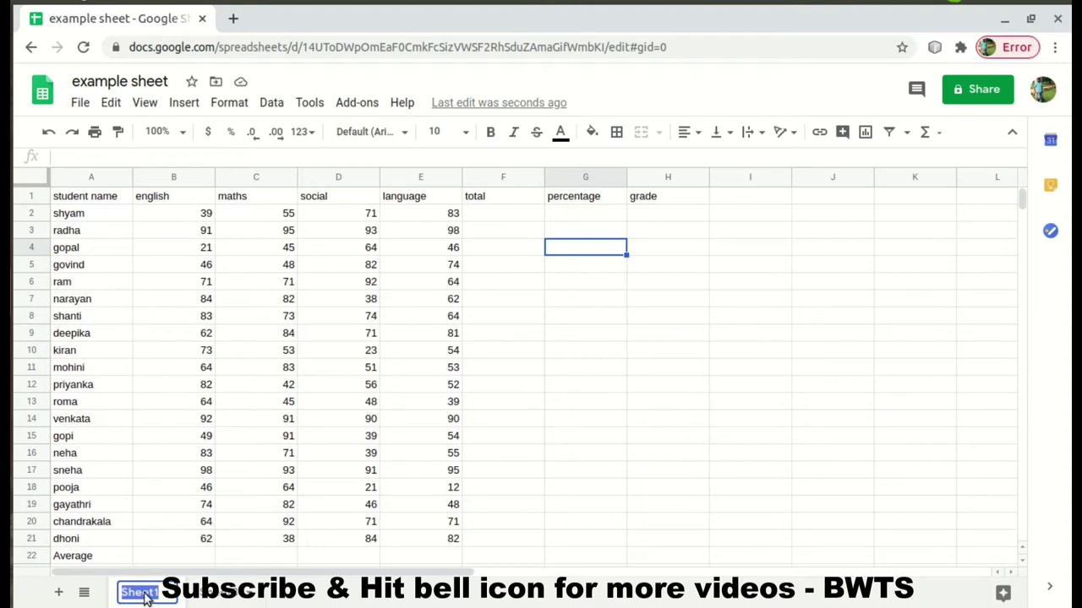
type("S")
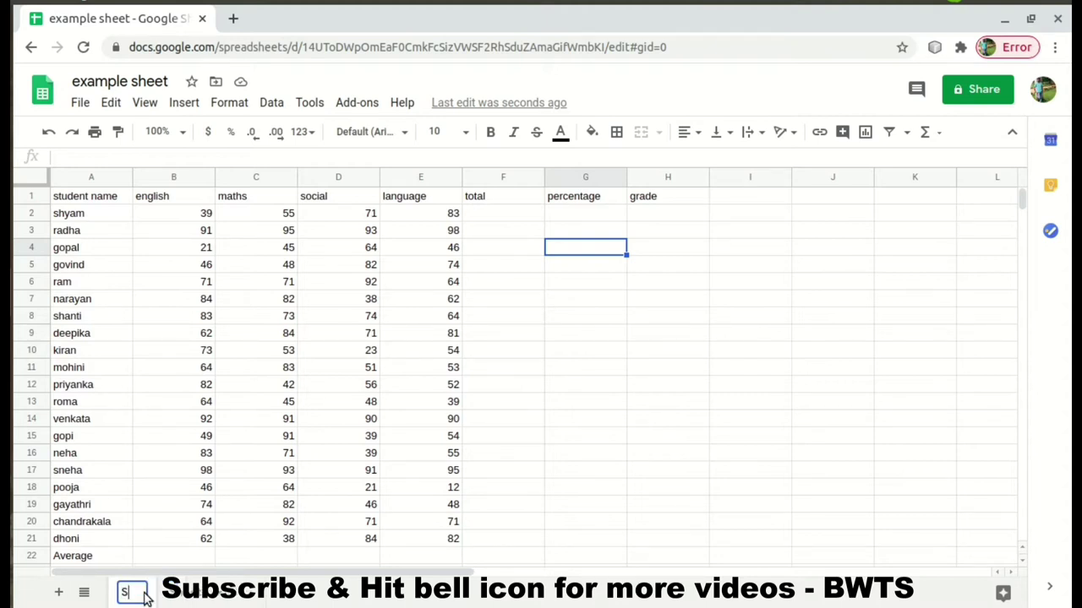
type("TUDEN")
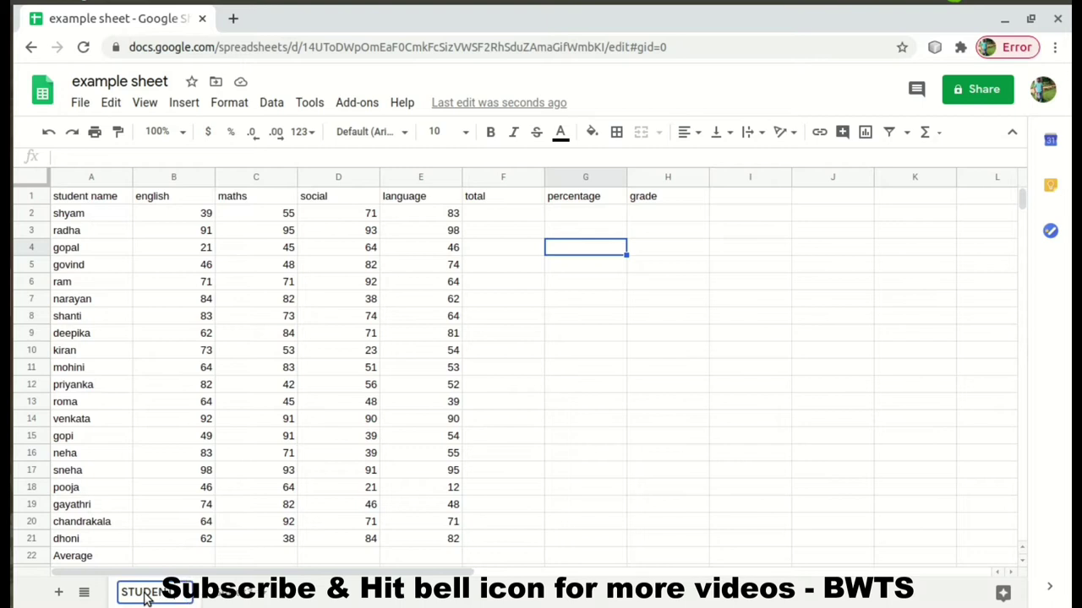
type("T MARKSS")
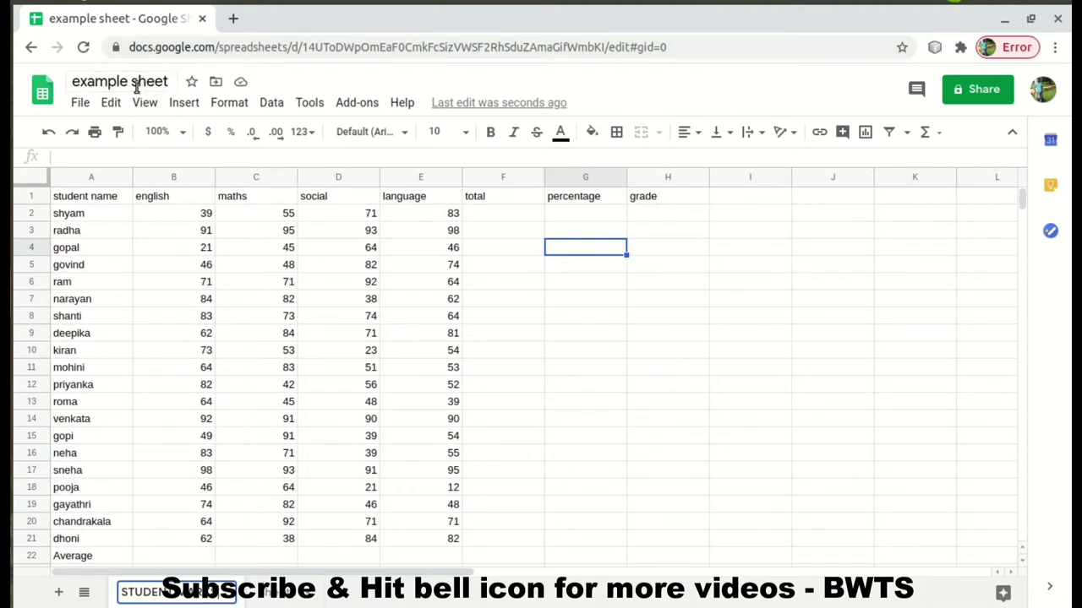
left_click(135, 84)
left_click(135, 85)
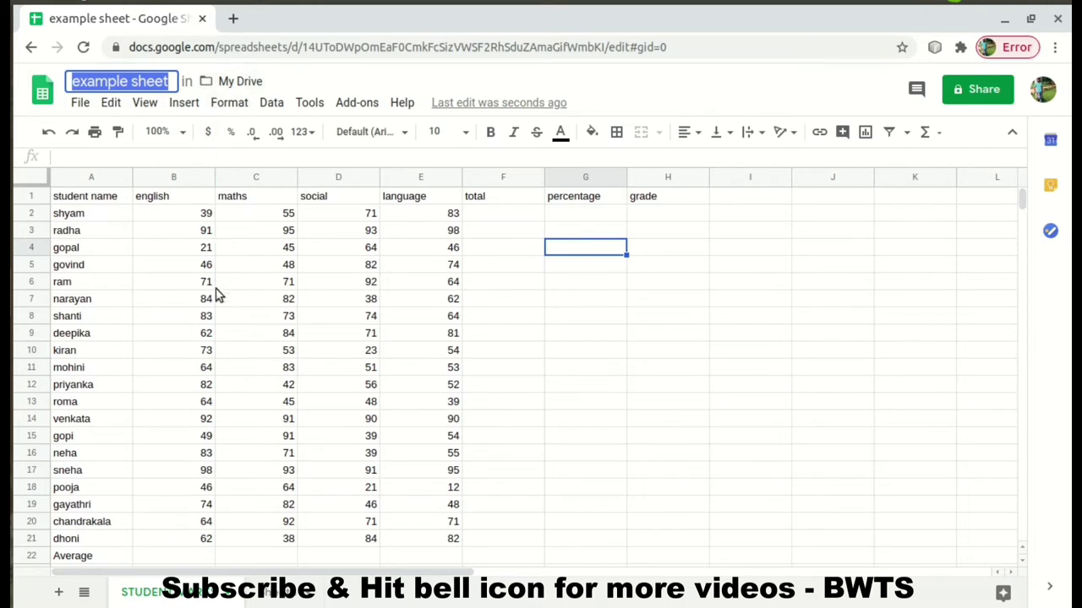
left_click(250, 377)
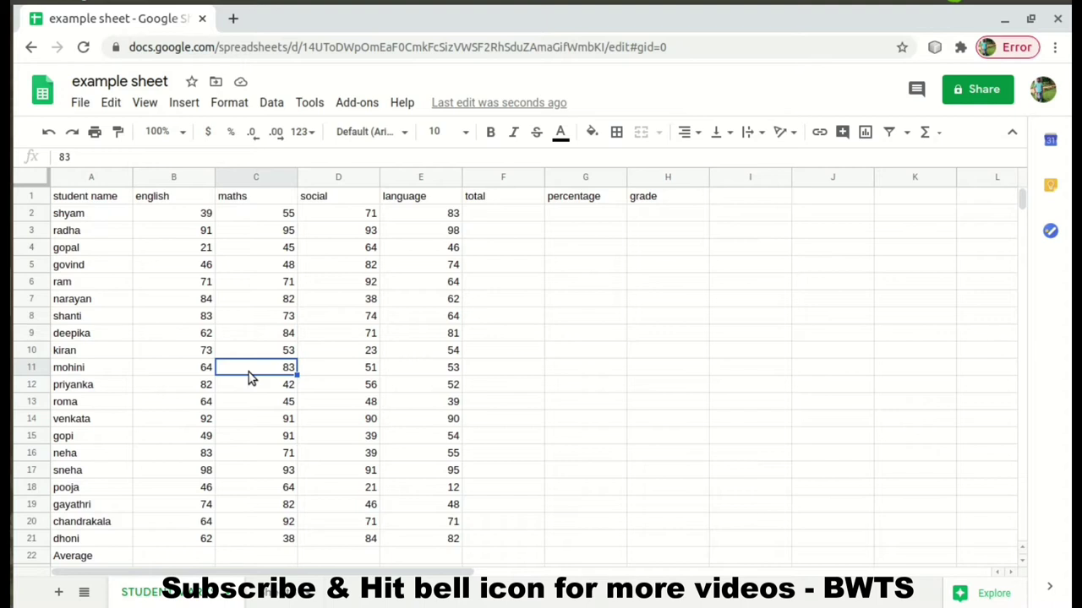
Enter the formula =SUM(B2:E2) in total cell F2 and fill it down through F21 for all students
key("Right")
key("Right")
key("Right")
key("Up")
key("Up")
key("Up")
key("Up")
key("Up")
key("Up")
key("Up")
key("Up")
key("Up")
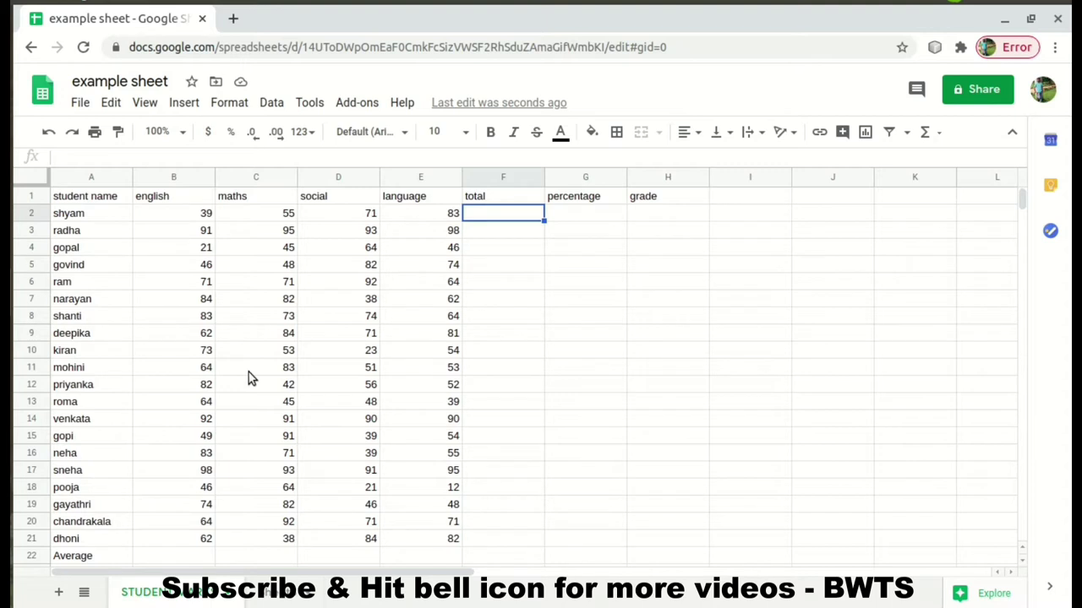
type("=")
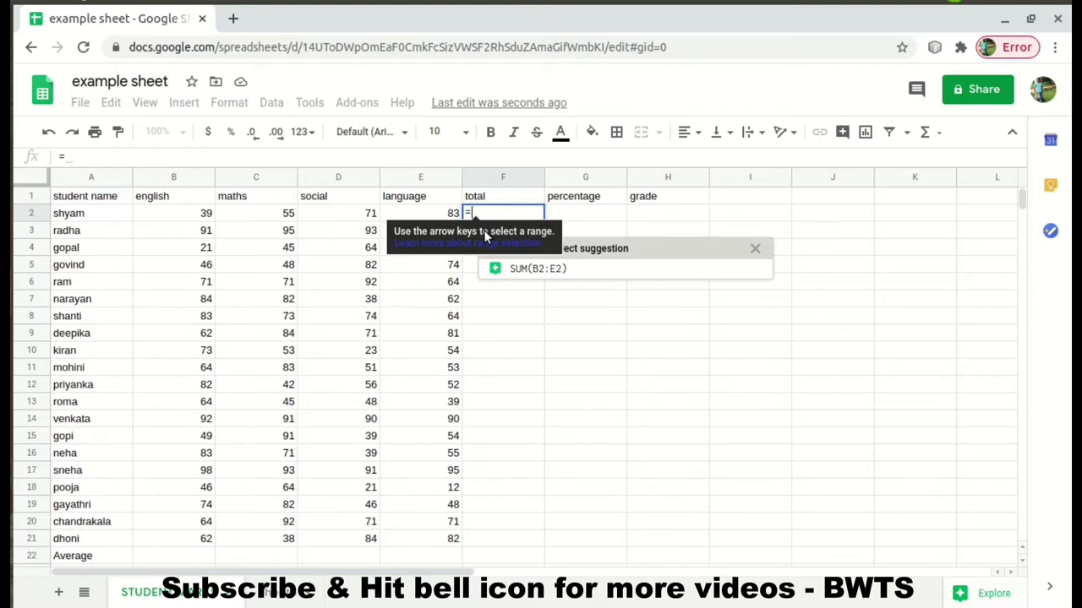
type("SUM")
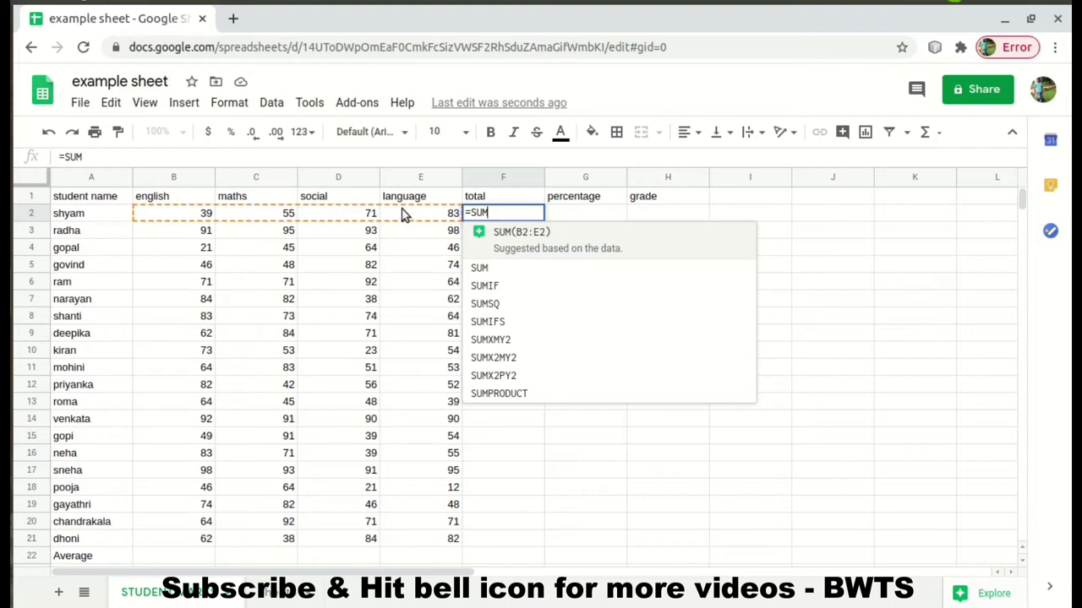
left_click(391, 156)
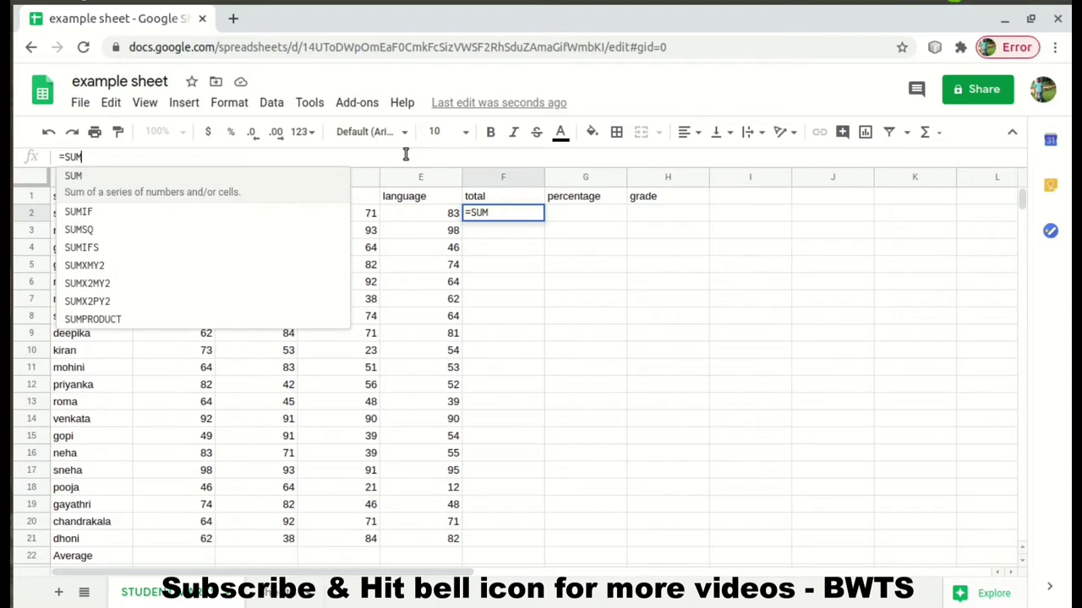
type("(")
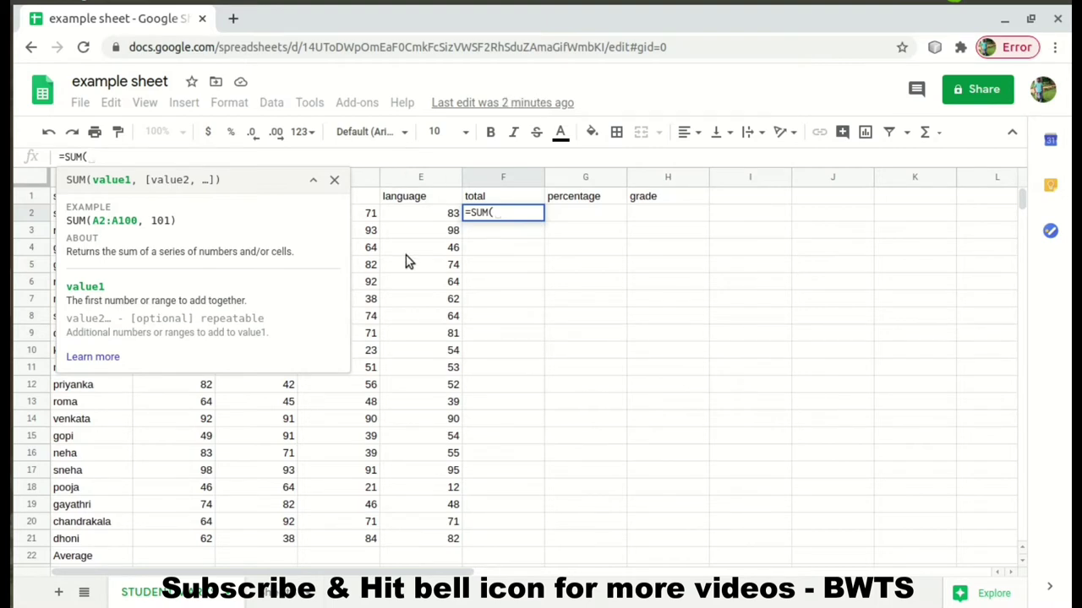
type("B2")
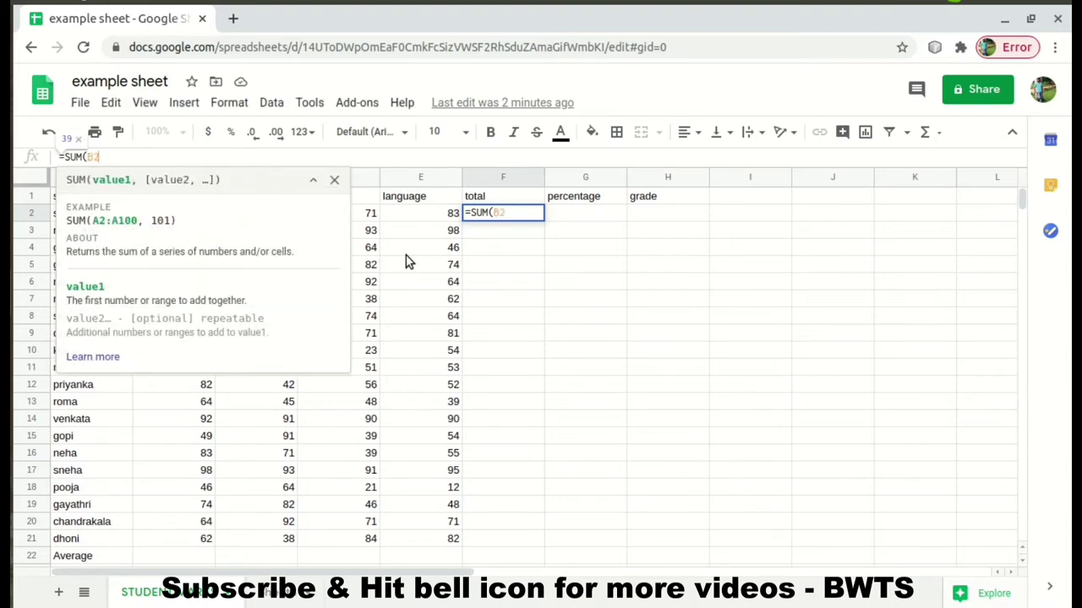
type(":")
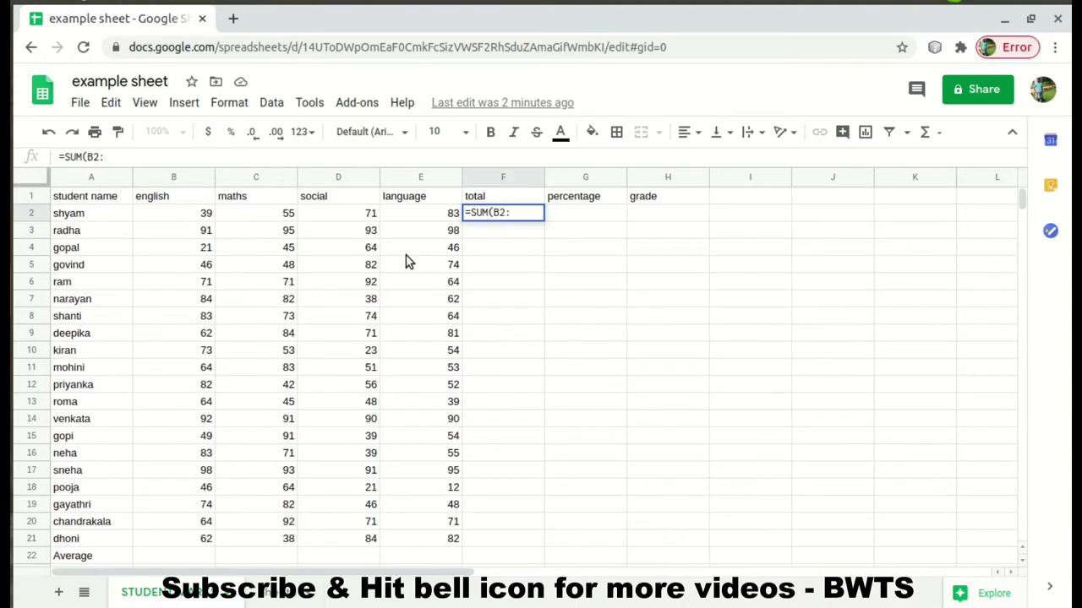
type("E2")
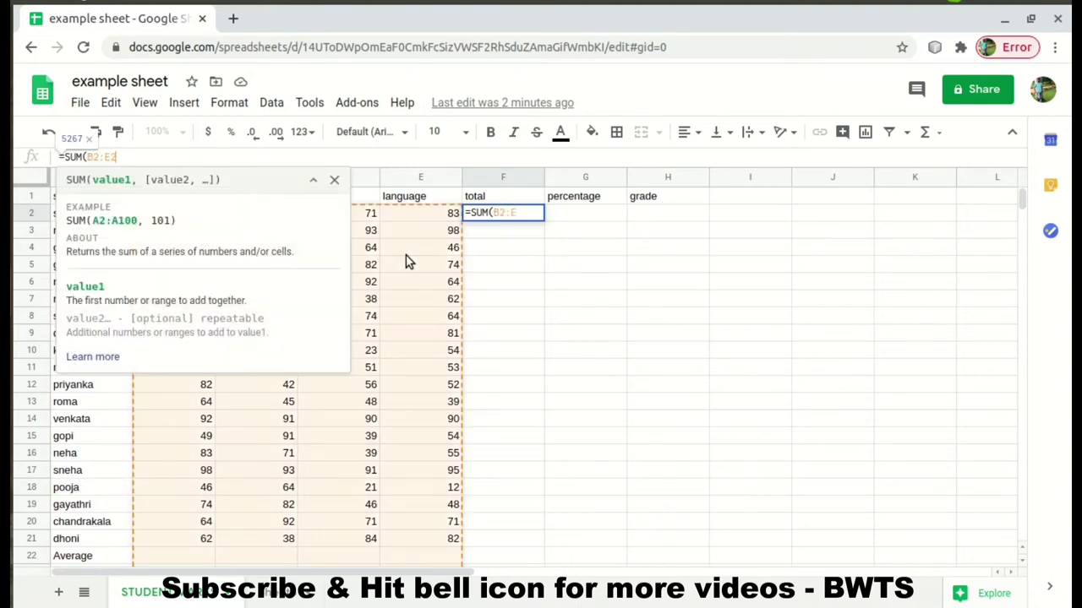
type(")")
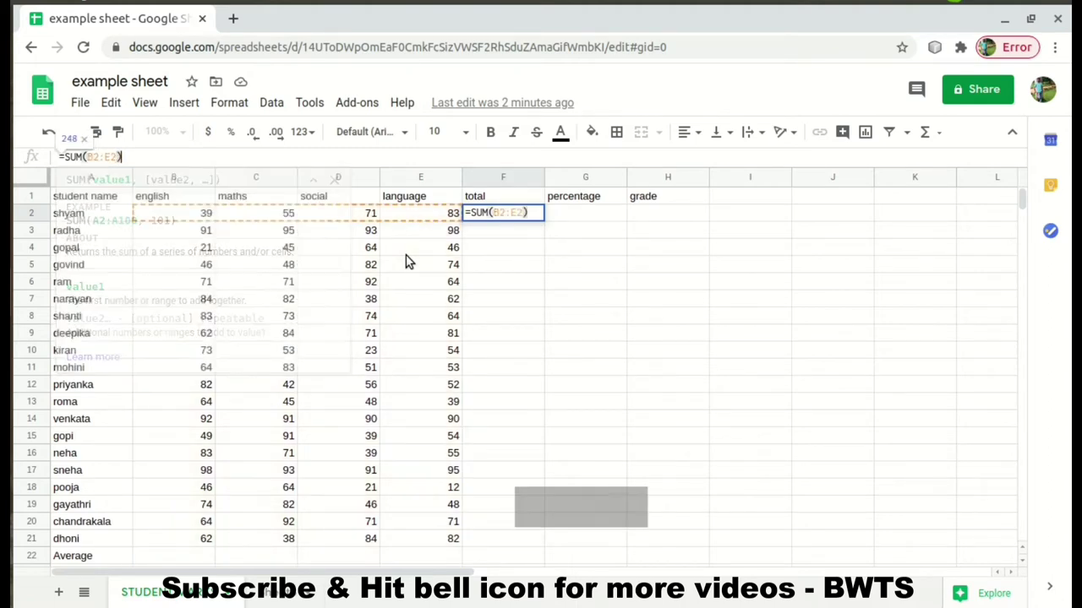
key("Return")
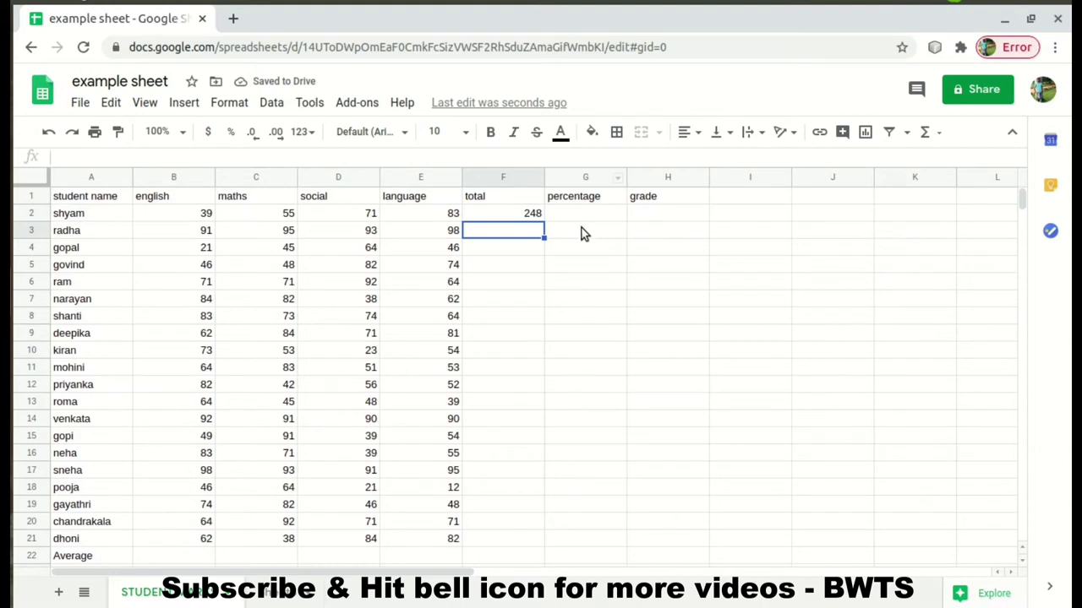
left_click(491, 214)
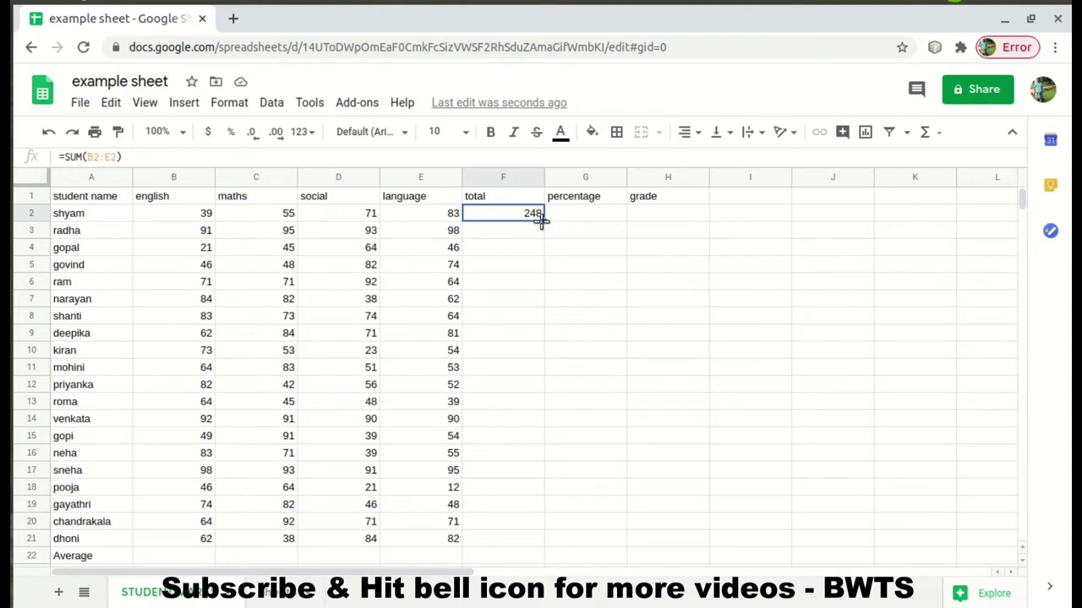
left_click_drag(543, 220, 550, 539)
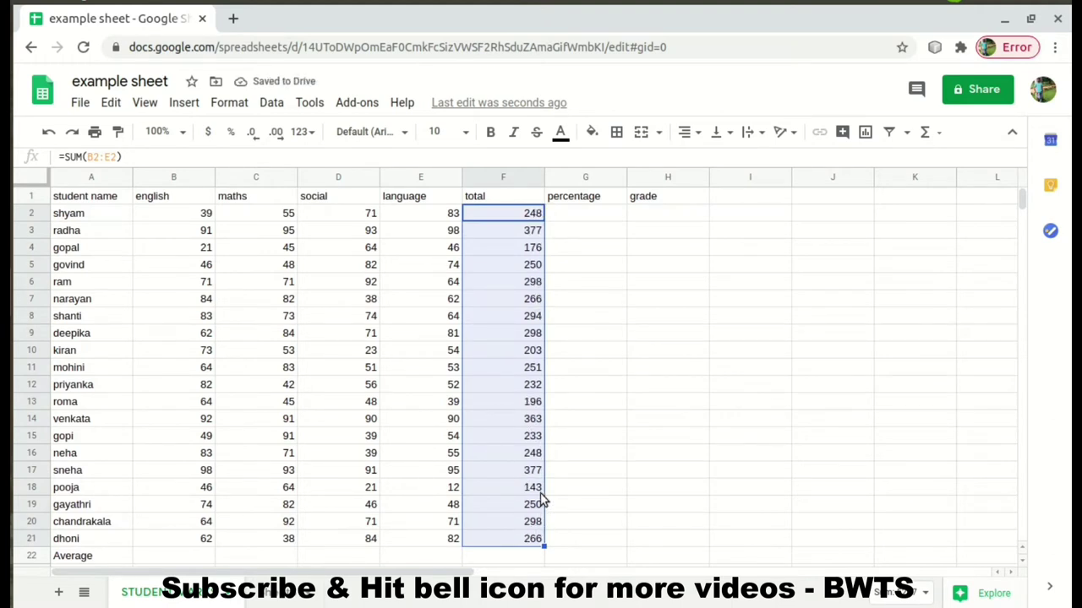
Enter the formula =AVERAGE(F2/4) in percentage cell G2 and fill it down through G21 for all students
left_click(565, 215)
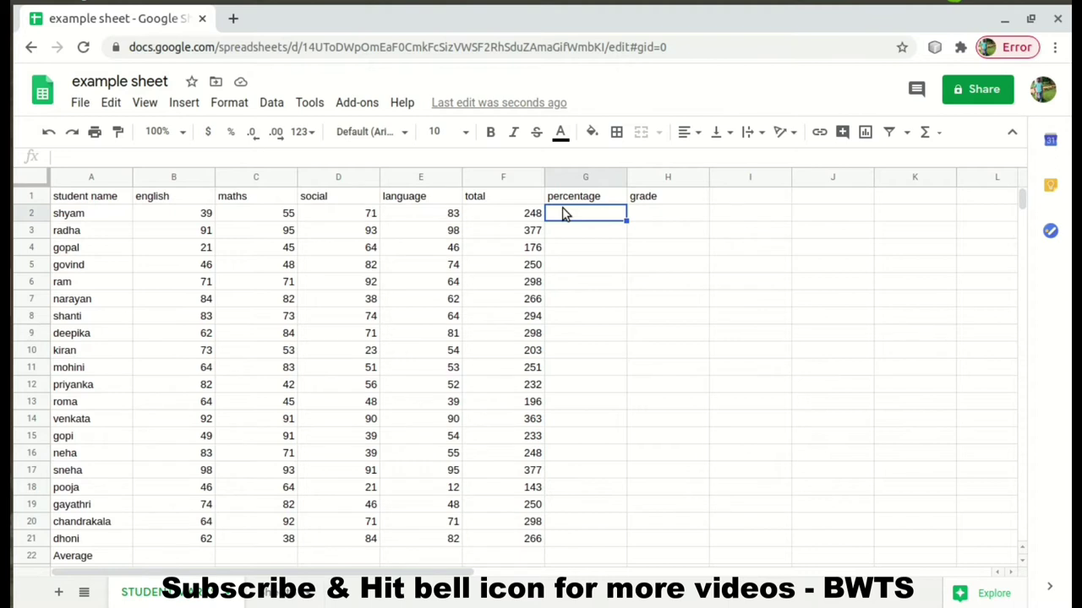
type("=")
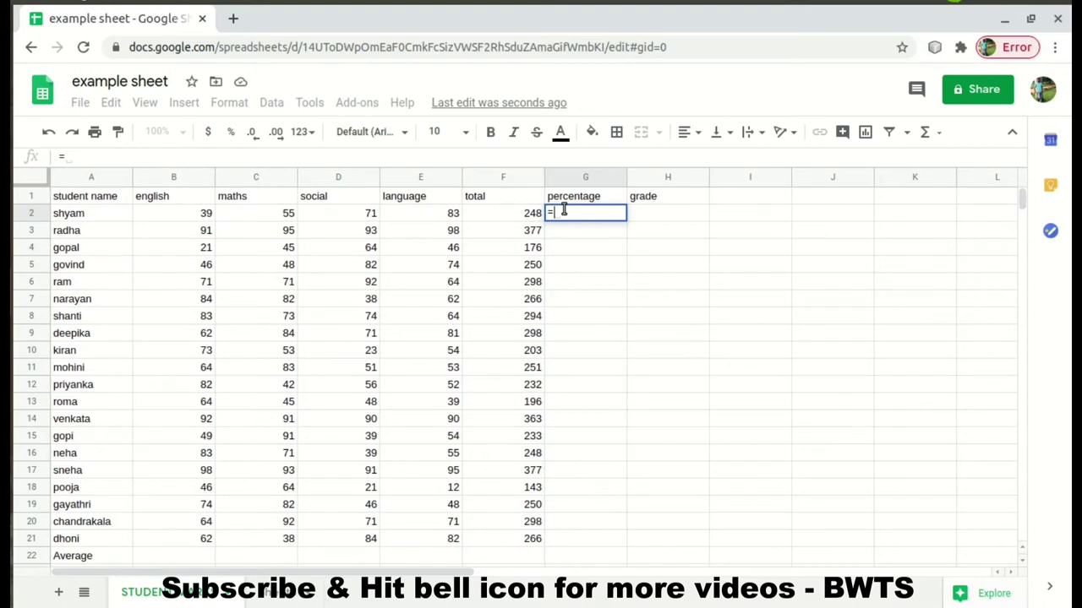
left_click(564, 161)
type("A")
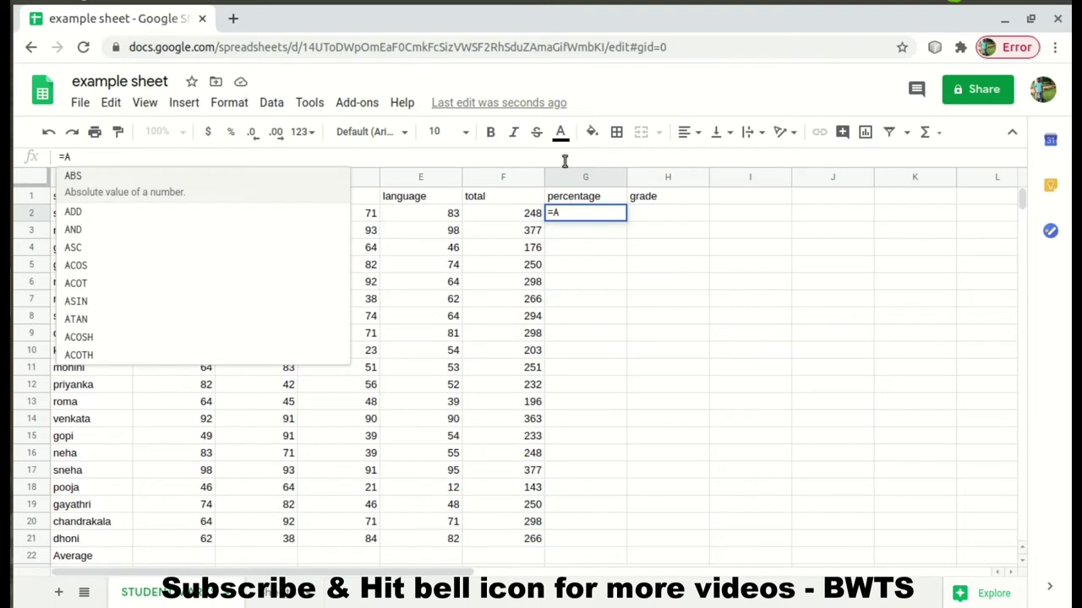
type("V")
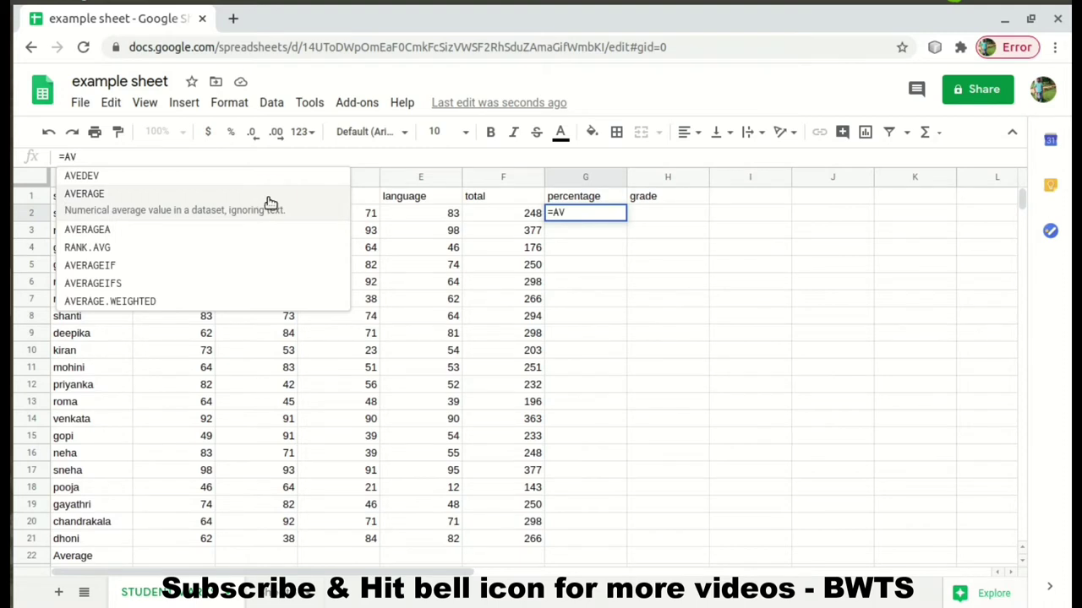
left_click(269, 203)
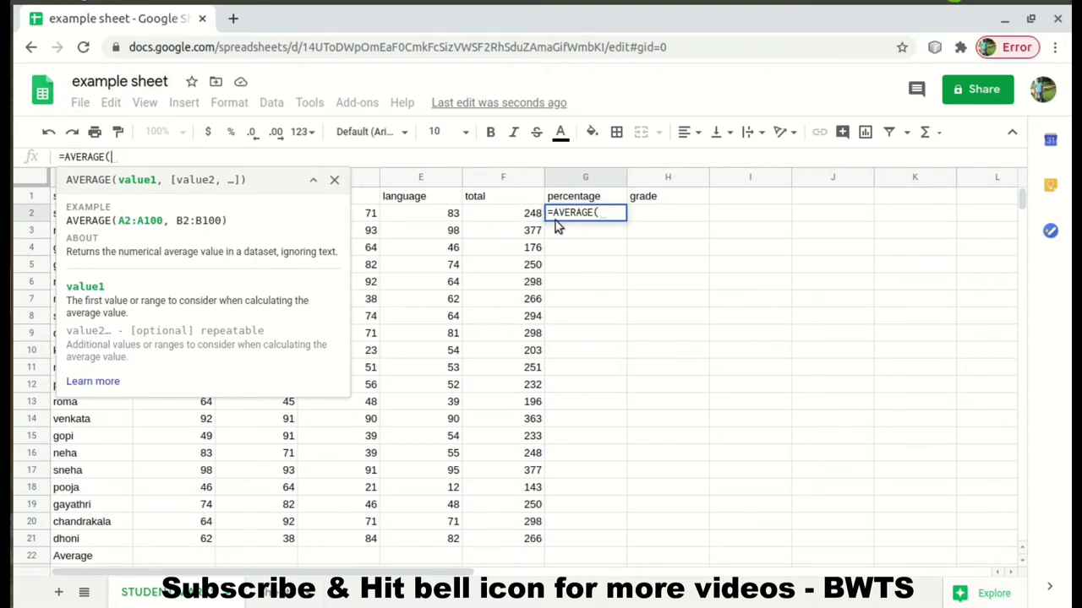
type("F2")
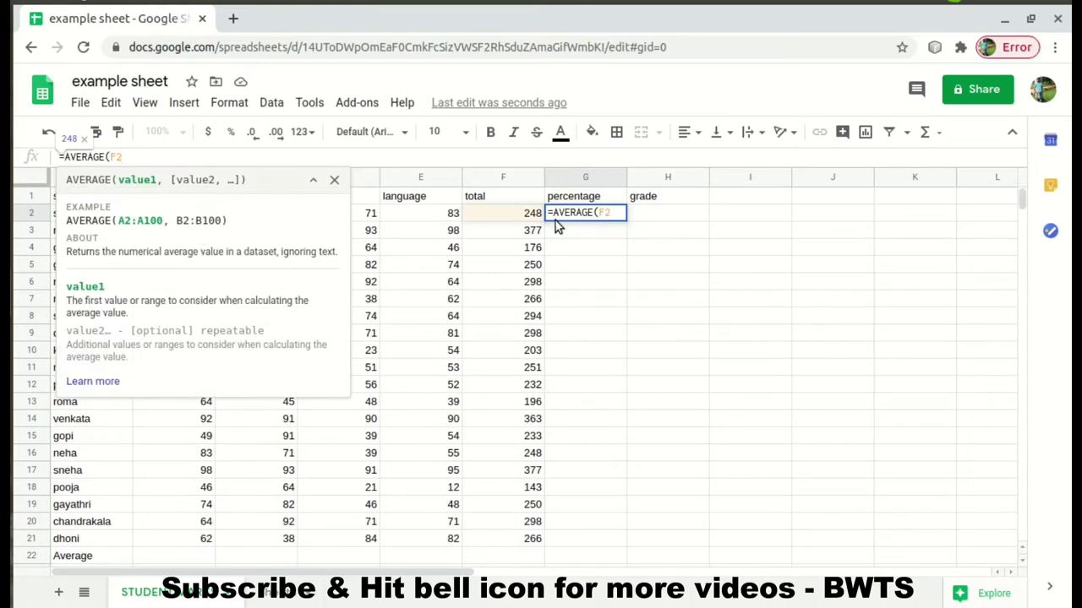
type("/")
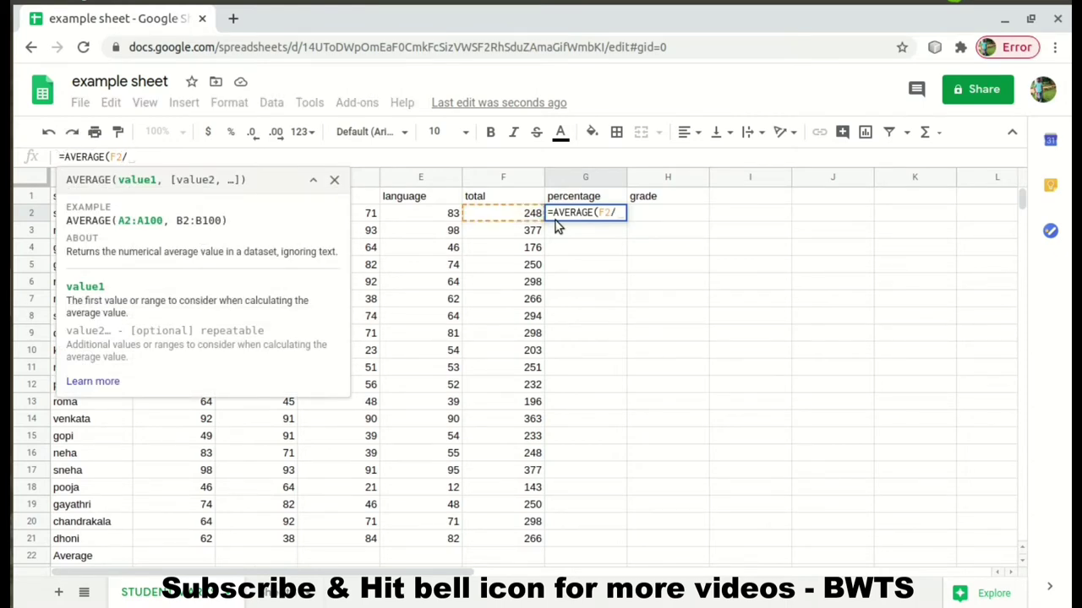
type("4")
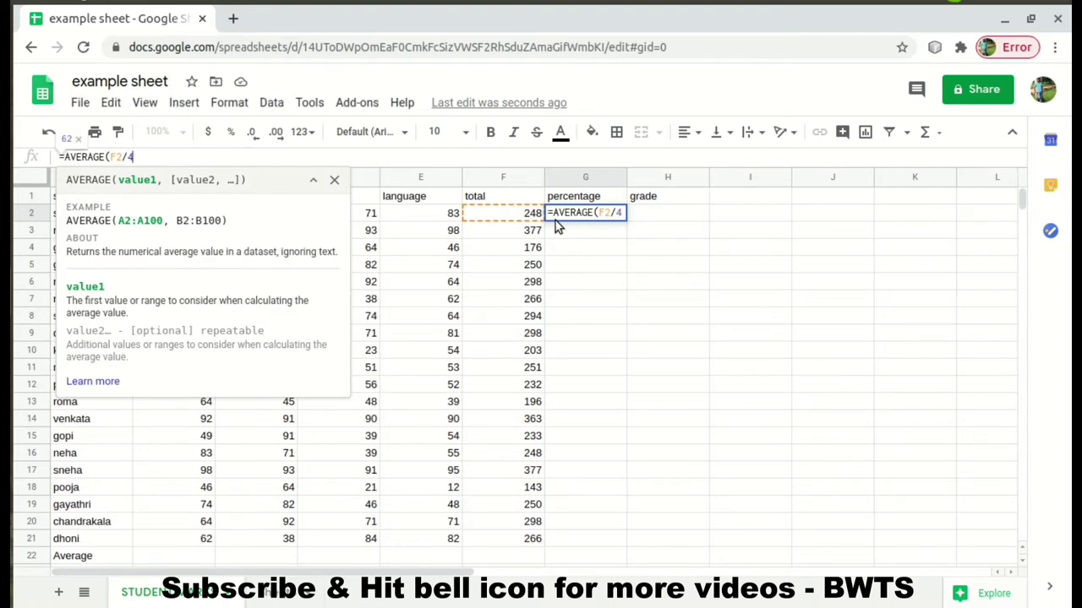
type(")")
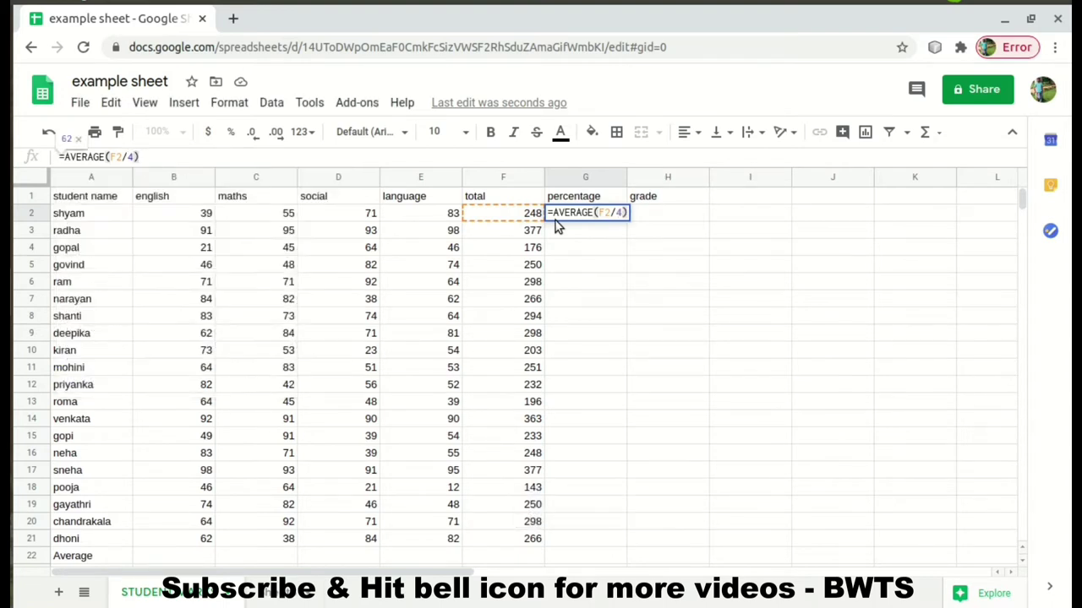
key("Return")
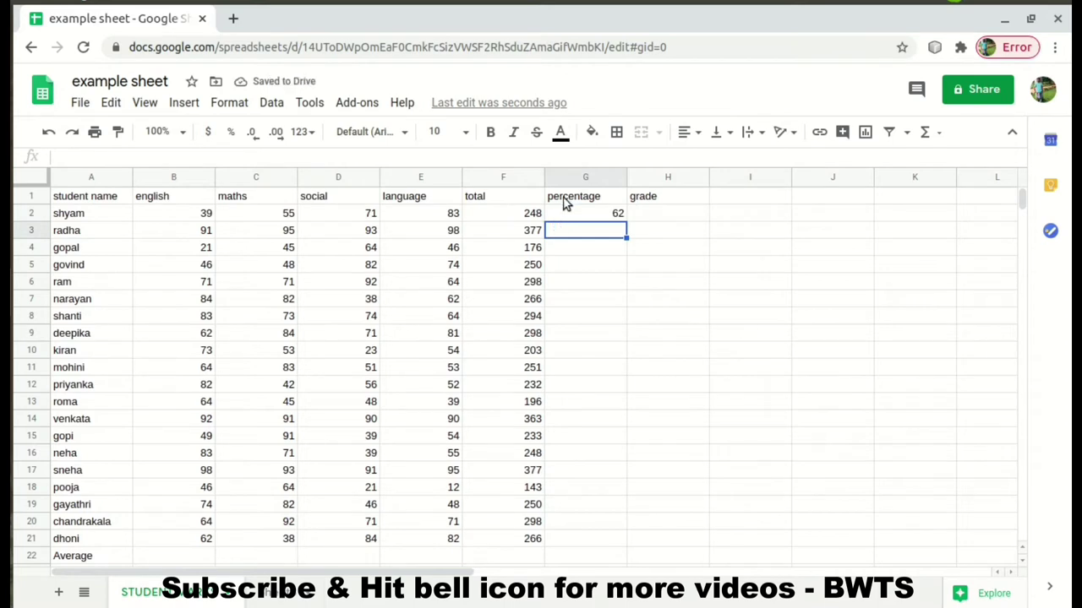
left_click(563, 211)
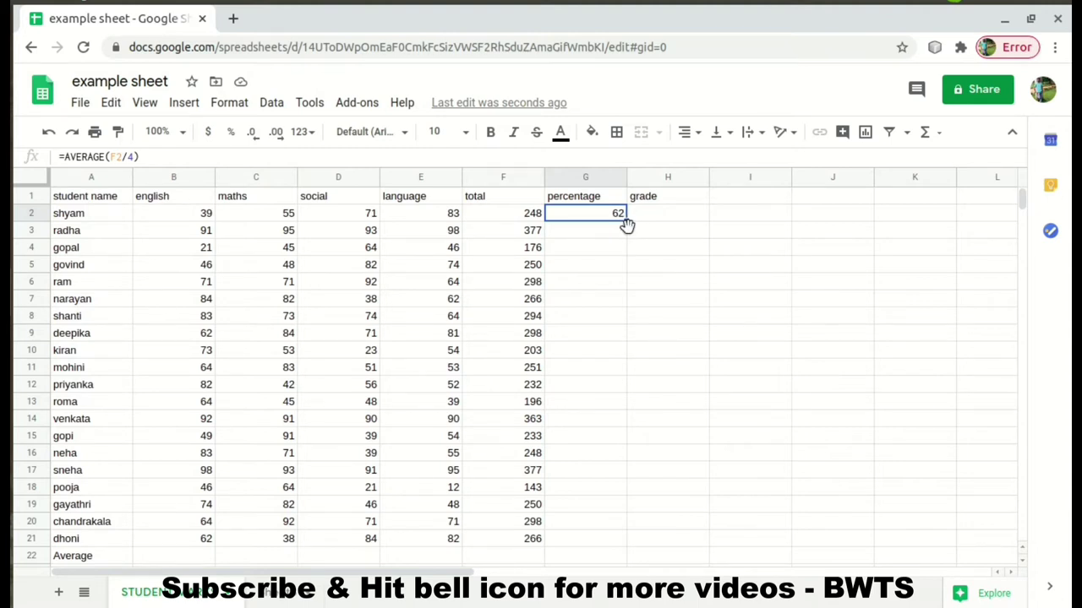
left_click_drag(624, 218, 583, 545)
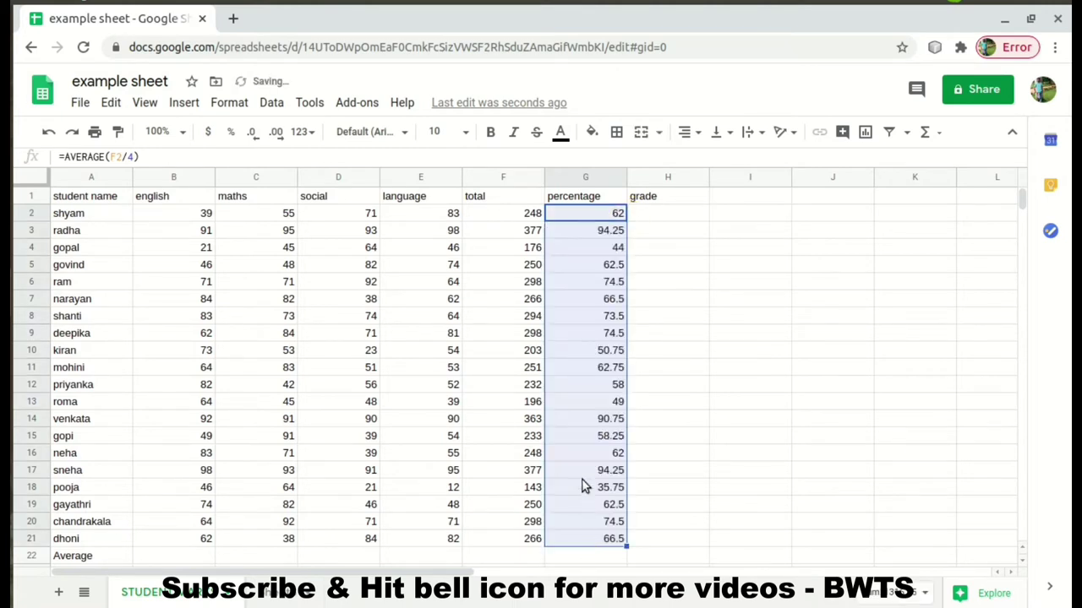
Enter the formula =SUM(B2:B21) in cell B22 of the Average row, under the english marks
left_click(596, 237)
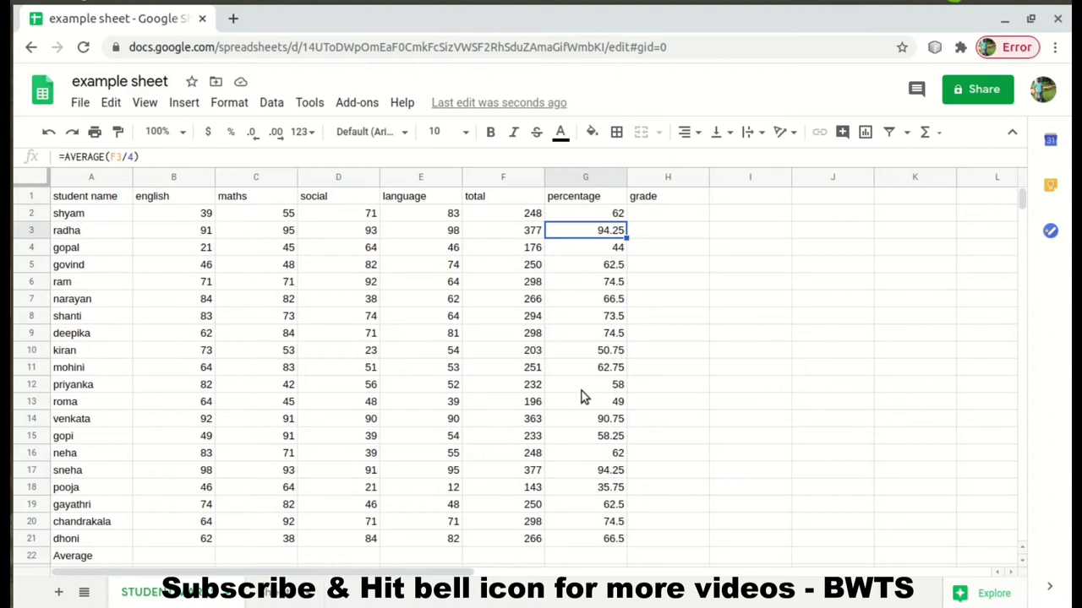
left_click(193, 559)
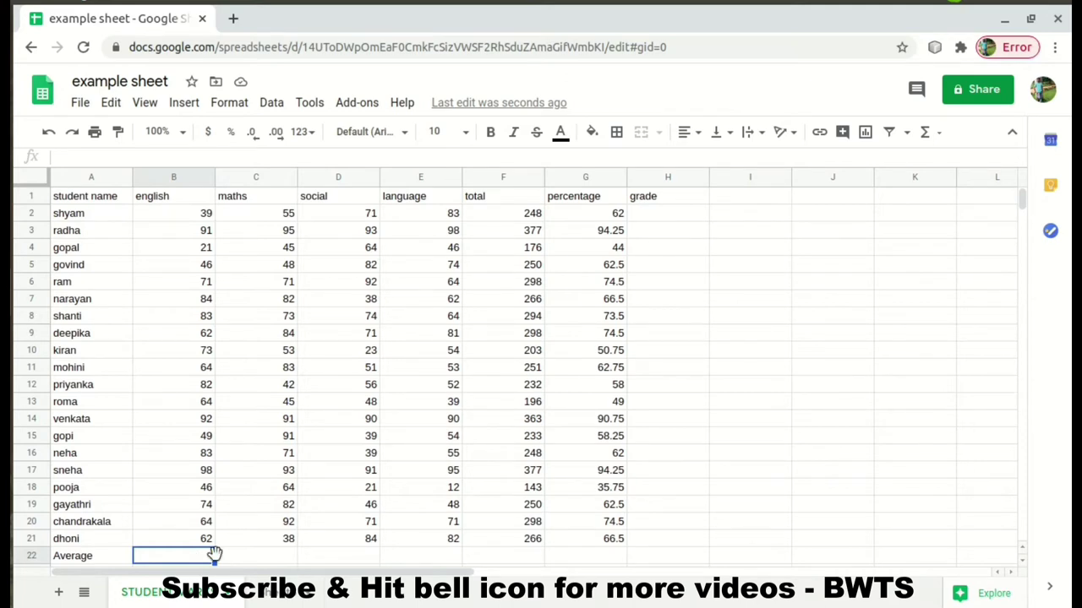
type("S")
key("BackSpace")
type("=SUM(")
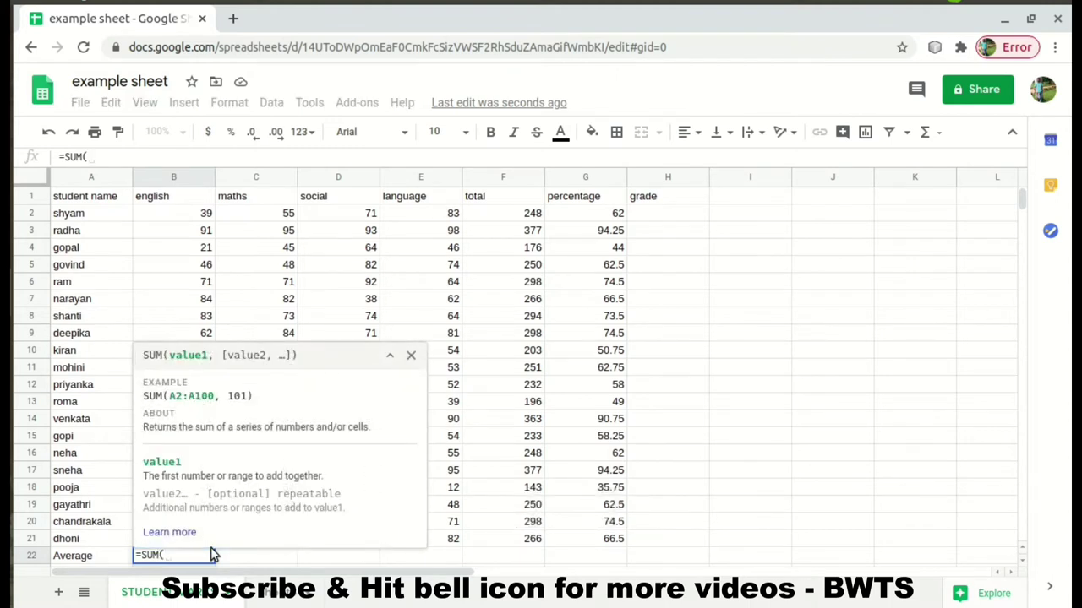
type("B")
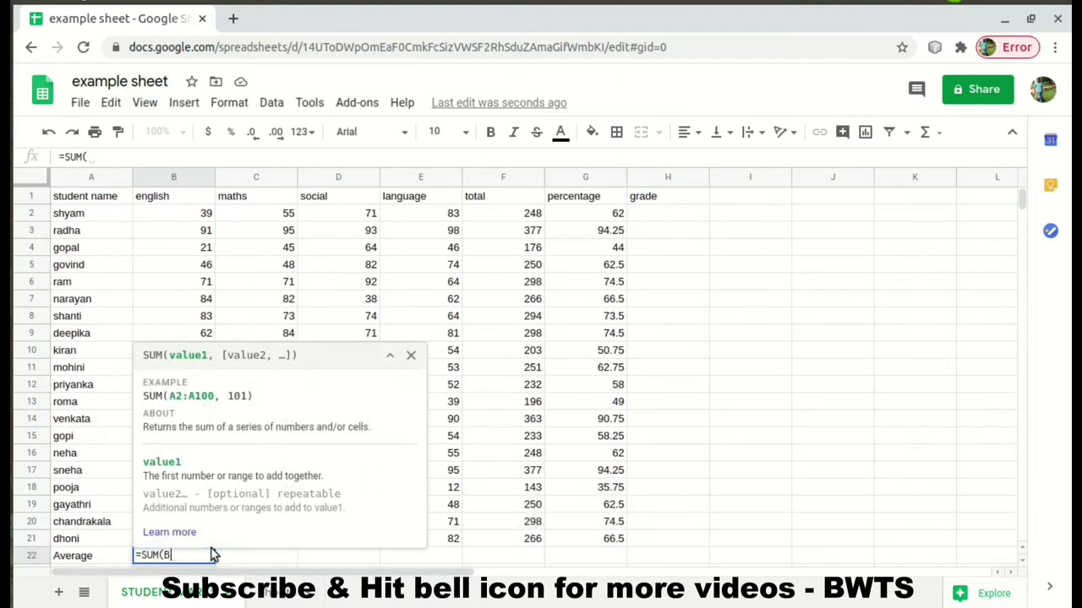
type("2:")
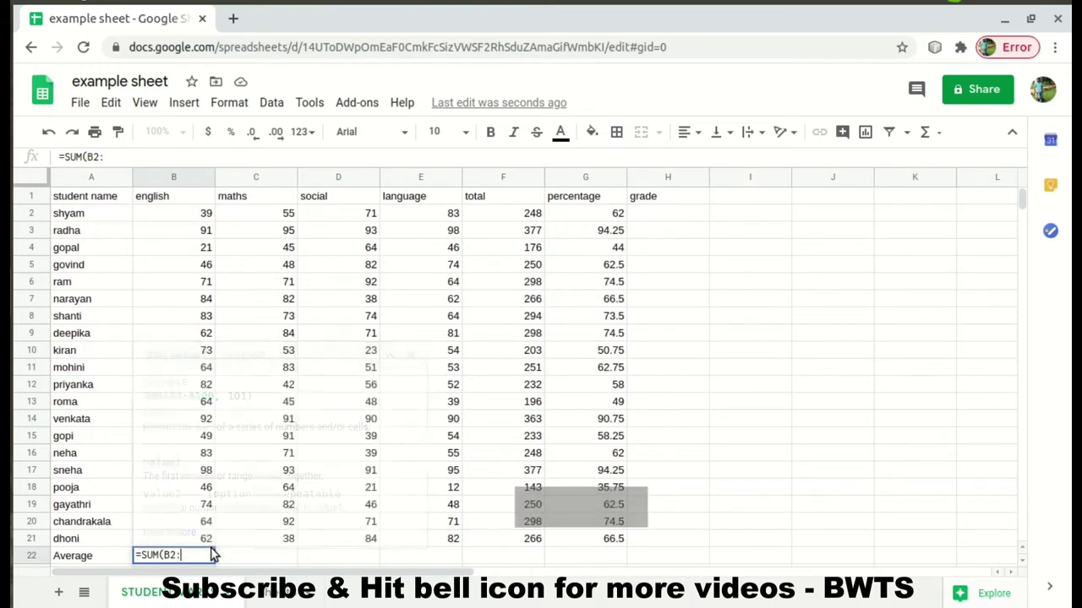
type("B")
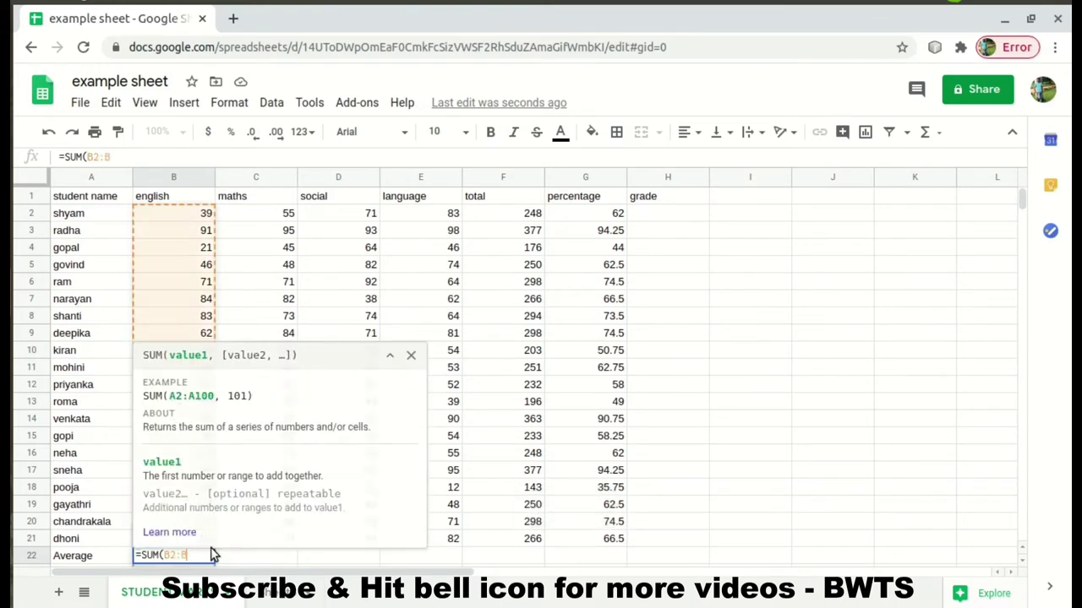
type("2")
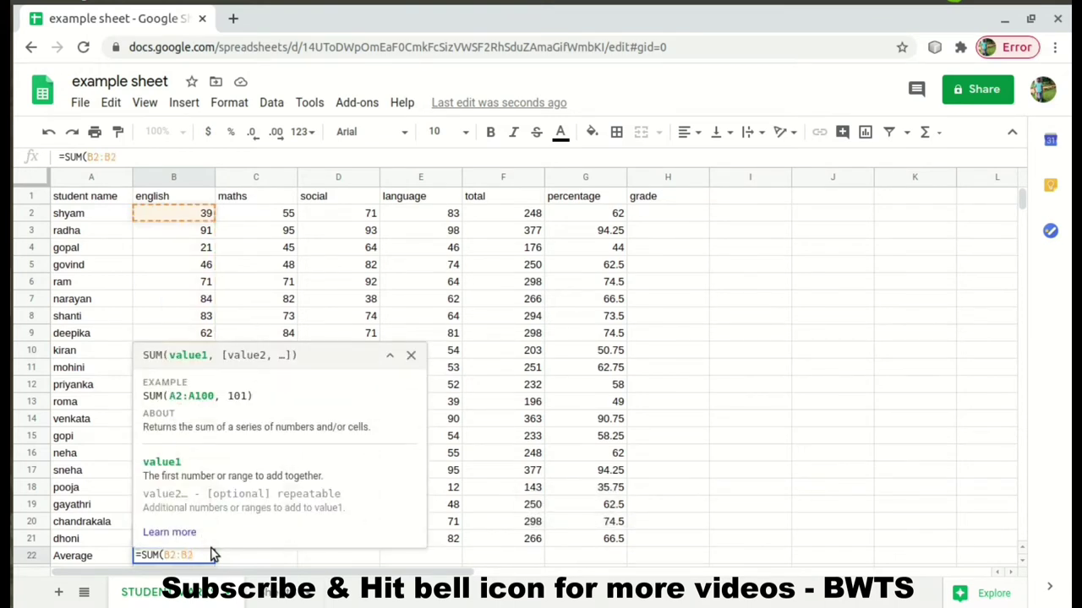
type("1)")
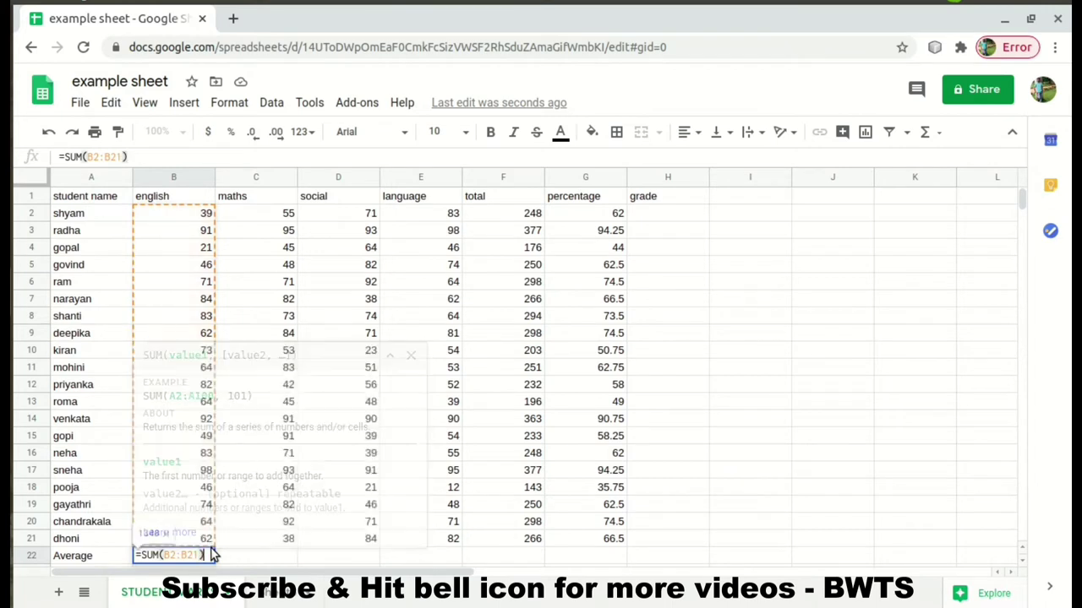
key("Return")
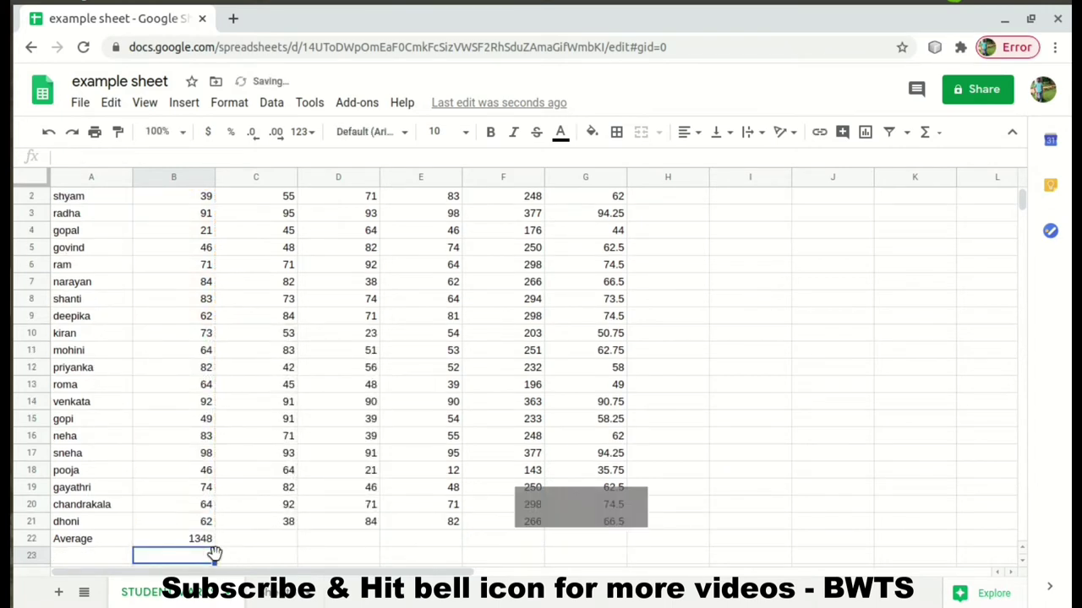
Replace the function in B22 with AVERAGE so the formula reads =AVERAGE(B2:B21)
left_click(193, 529)
key("Down")
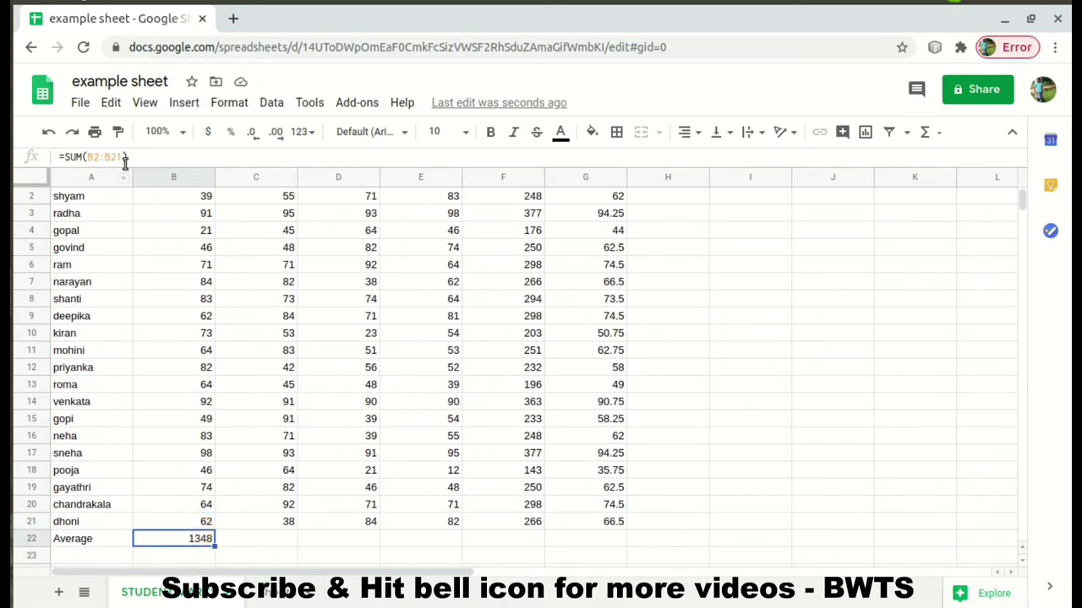
left_click(76, 157)
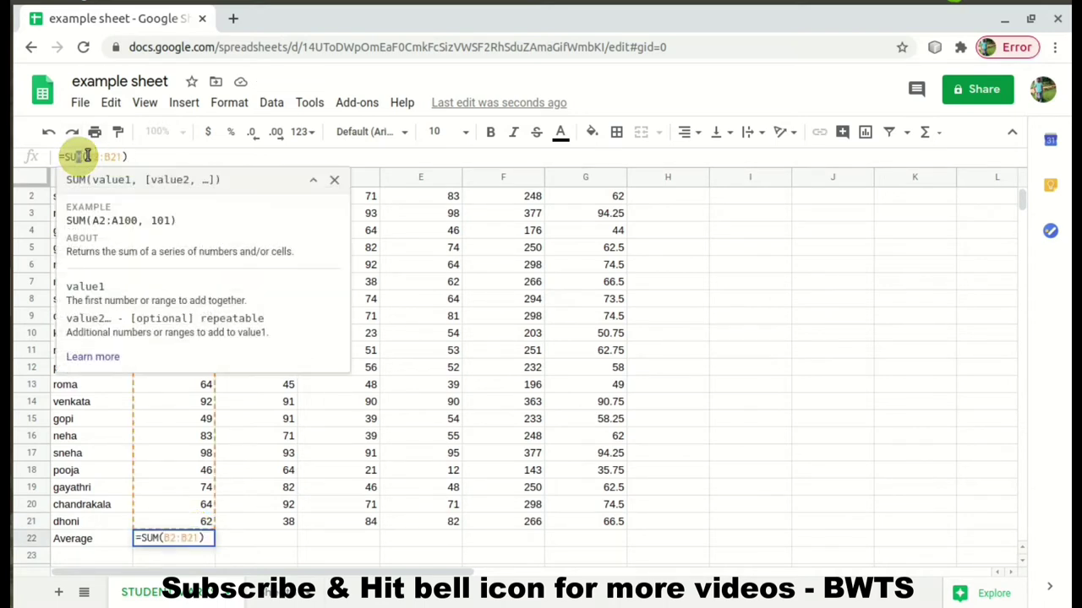
key("BackSpace")
key("BackSpace")
key("BackSpace")
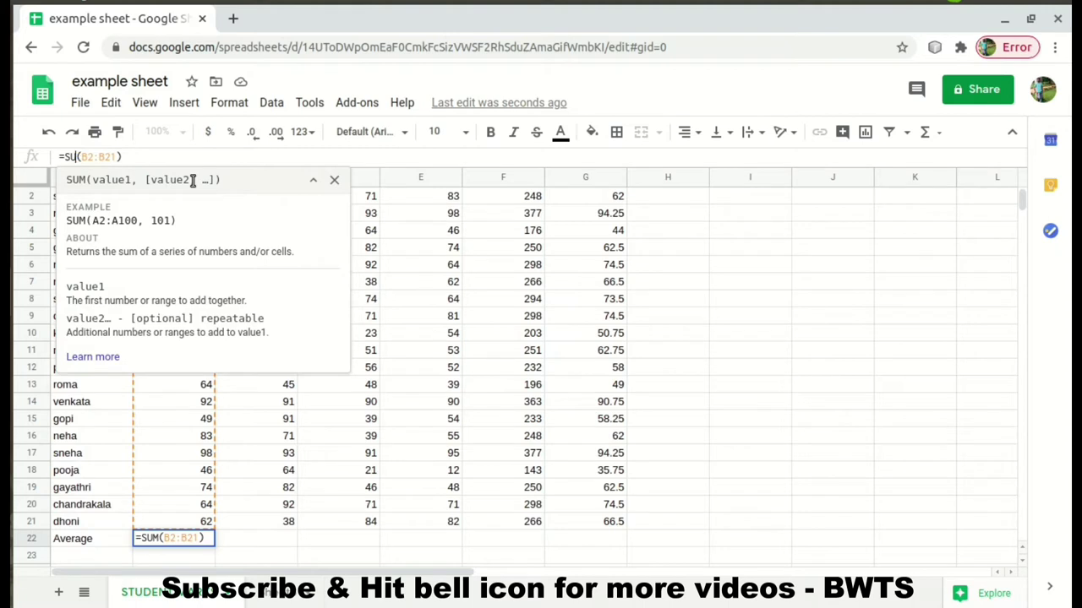
type("AV")
type("ERA")
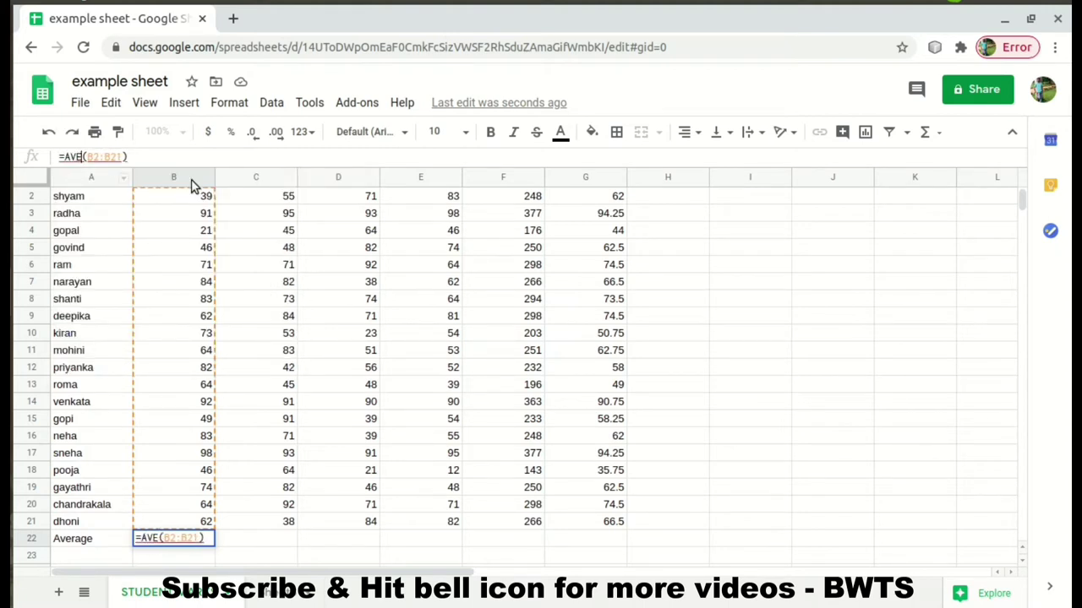
type("GE")
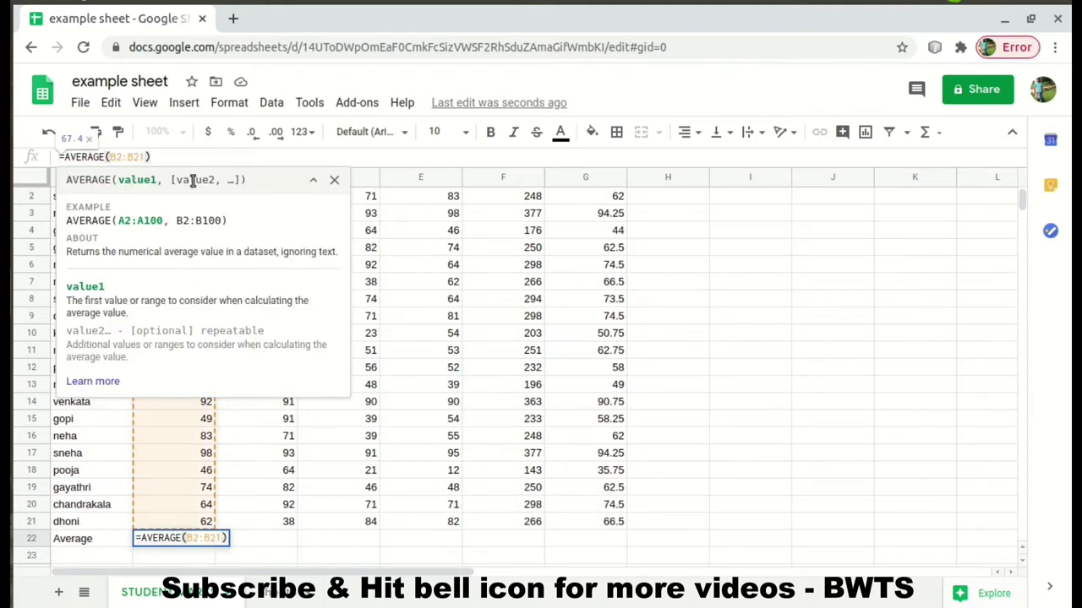
key("Return")
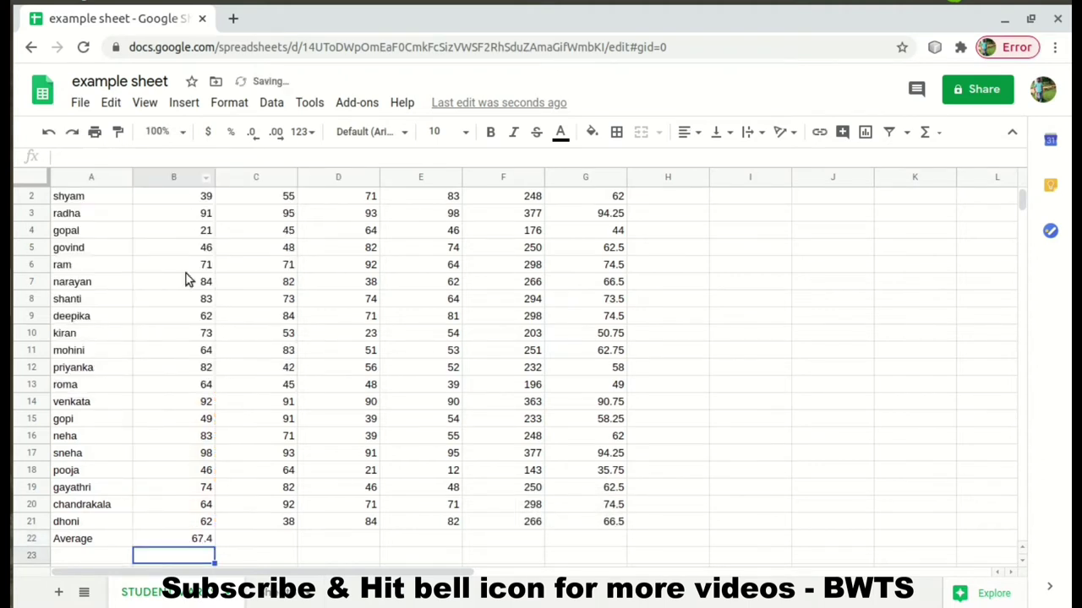
Fill the average formula from B22 across the Average row through G22
left_click(197, 528)
left_click(198, 529)
left_click(179, 544)
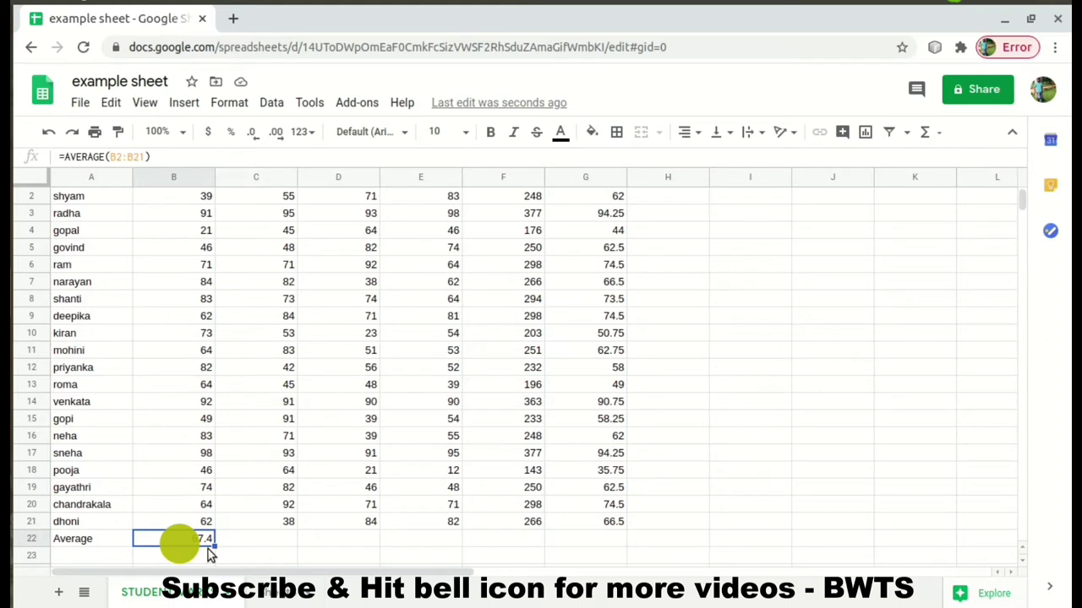
left_click(215, 539)
left_click_drag(216, 539, 627, 544)
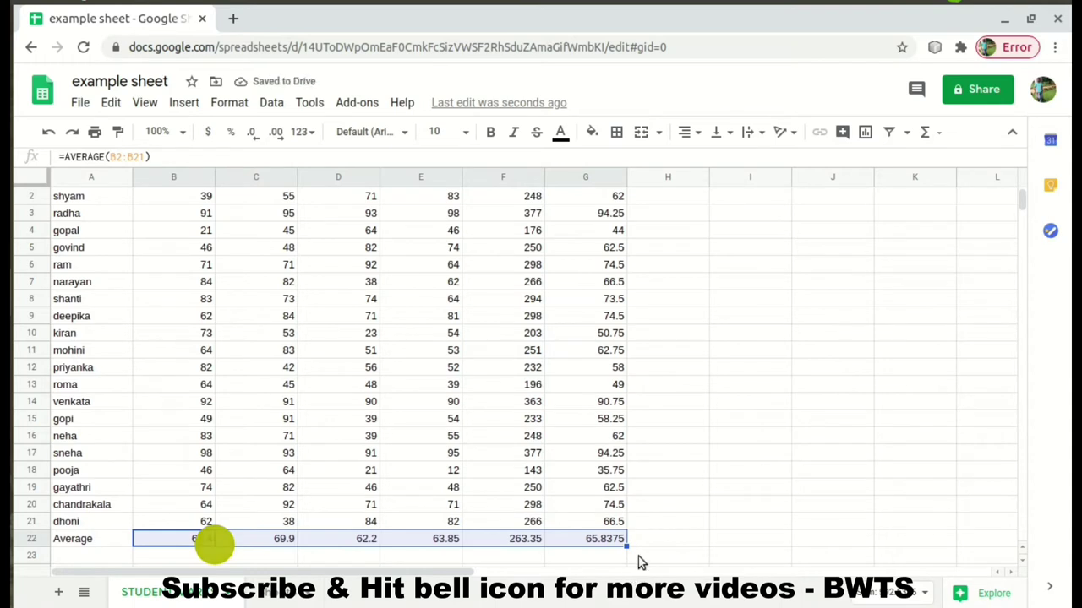
left_click(638, 557)
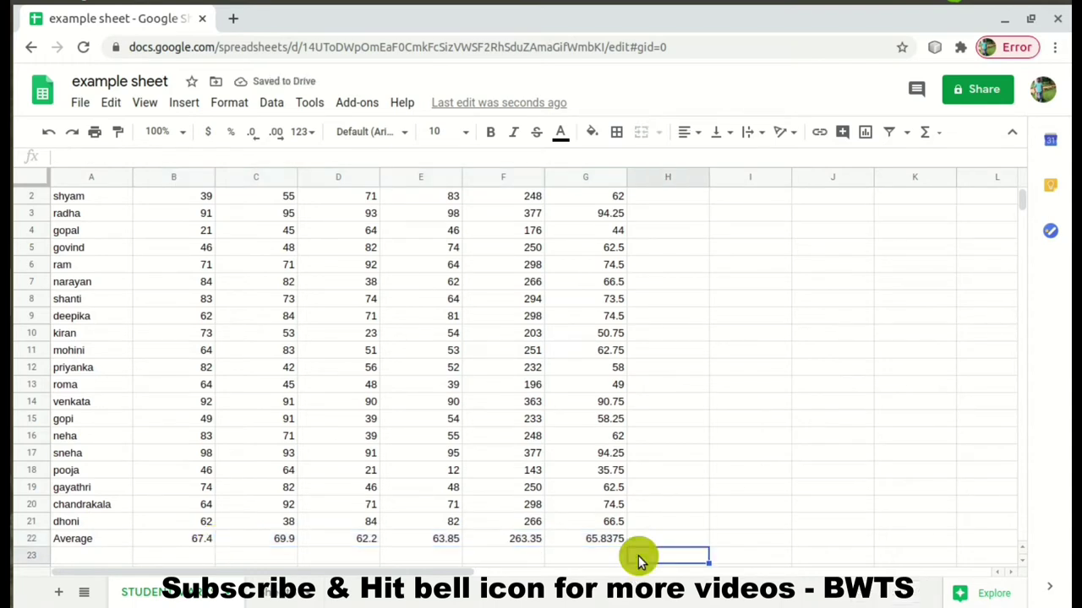
Start the grade formula in H2 with =IF(B2<40,"FAILED", to test the english mark
key("Up")
key("Up")
key("Up")
key("Up")
key("Up")
key("Up")
key("Up")
key("Up")
key("Up")
key("Up")
key("Up")
key("Up")
key("Up")
key("Up")
key("Up")
key("Up")
key("Up")
key("Up")
key("Up")
key("Up")
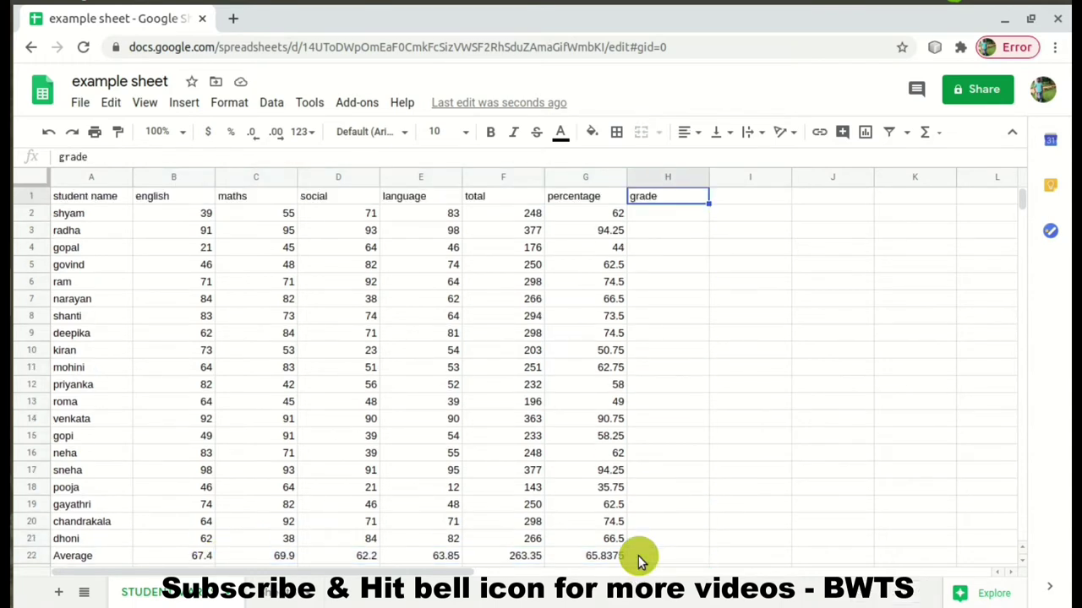
key("Down")
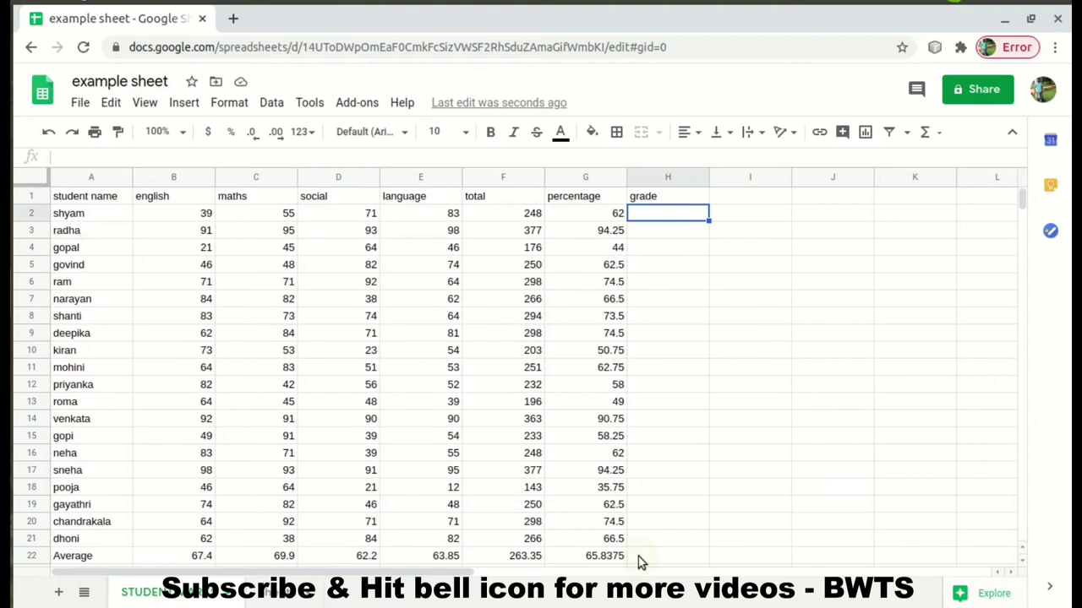
type("=")
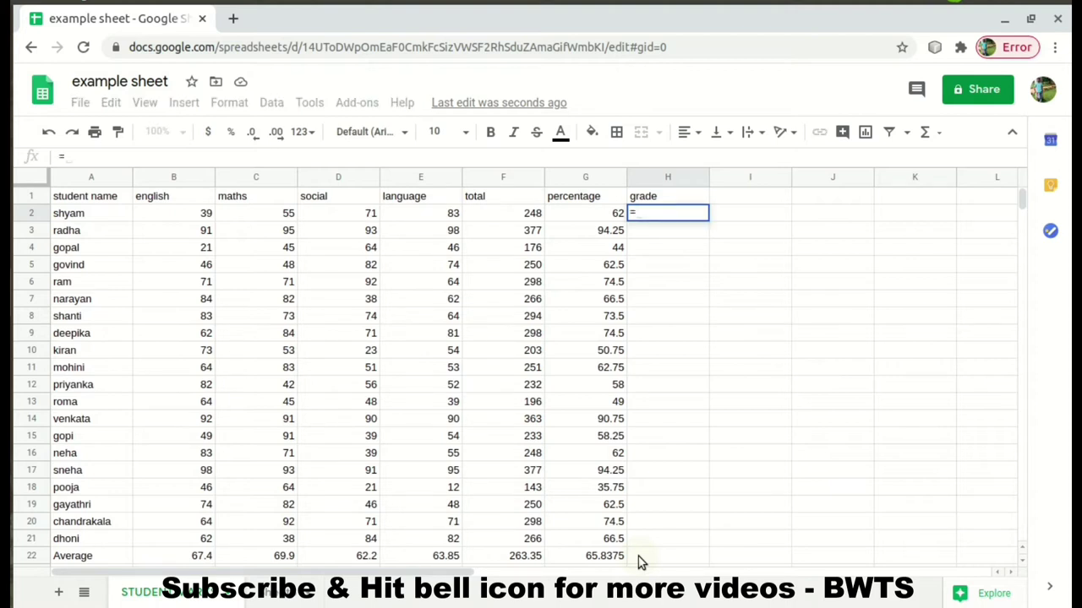
type("IF")
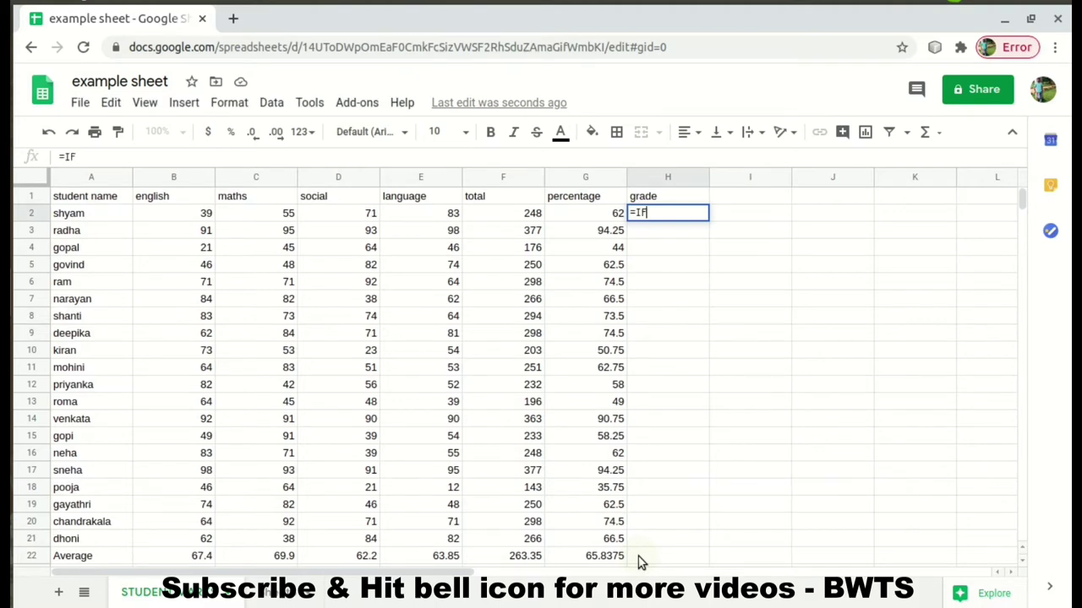
type("(")
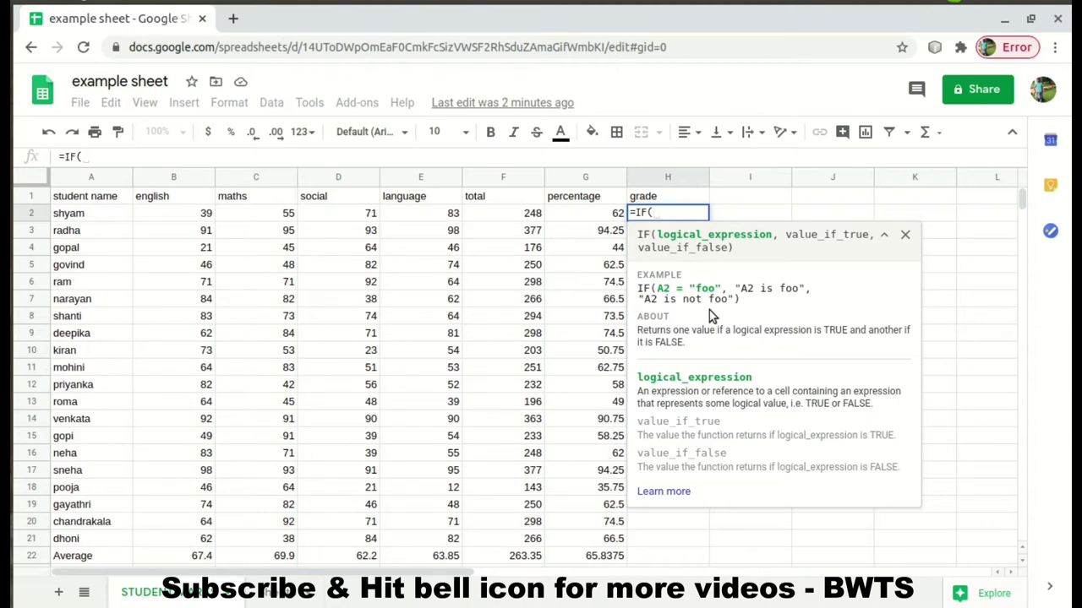
type("B")
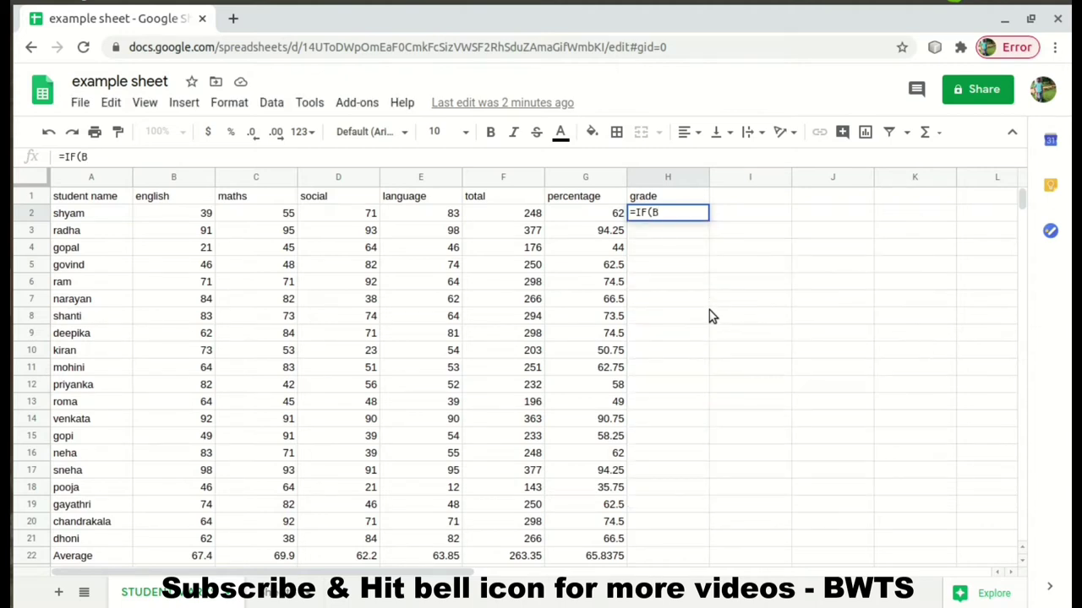
type("2")
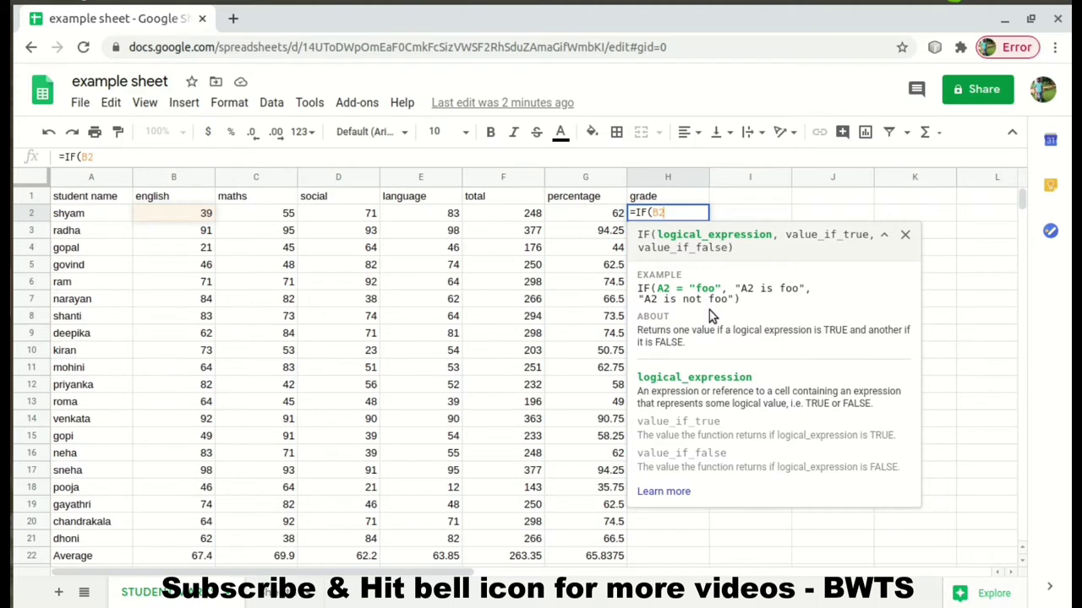
type(">")
key("BackSpace")
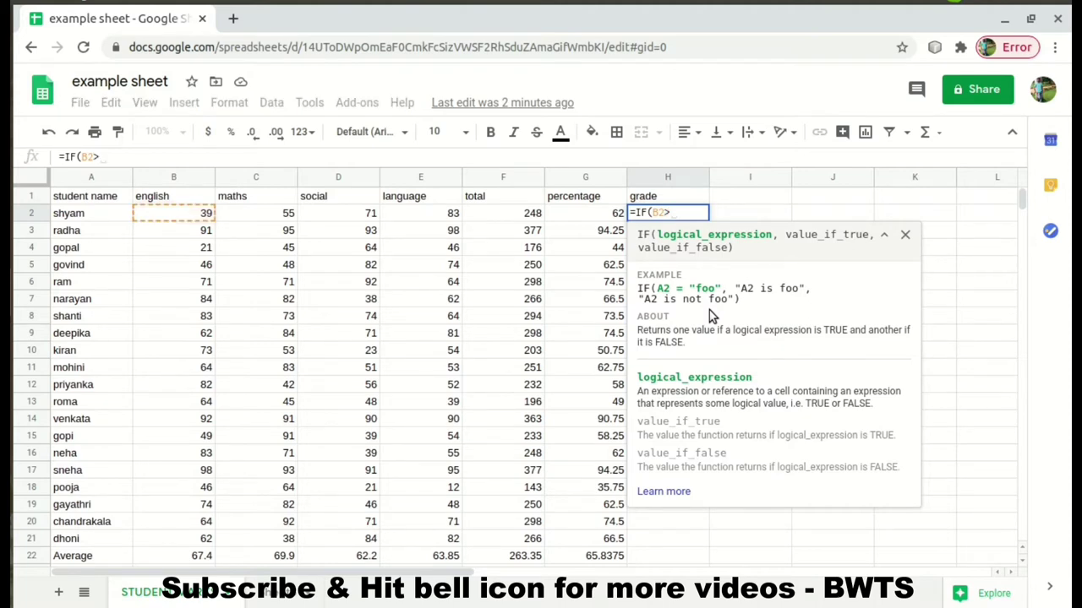
type("<40")
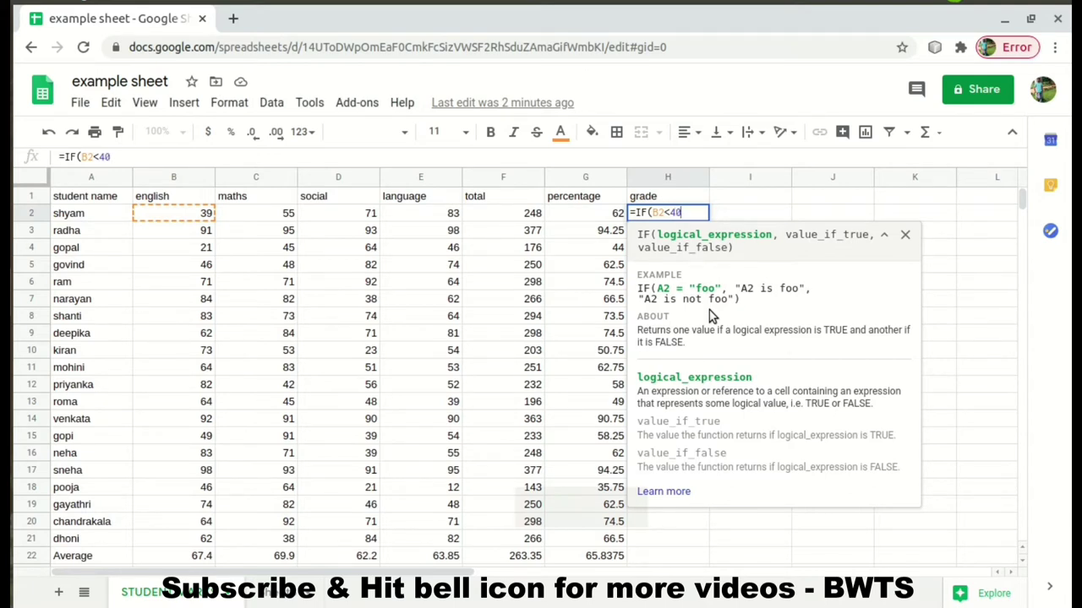
type(",\"")
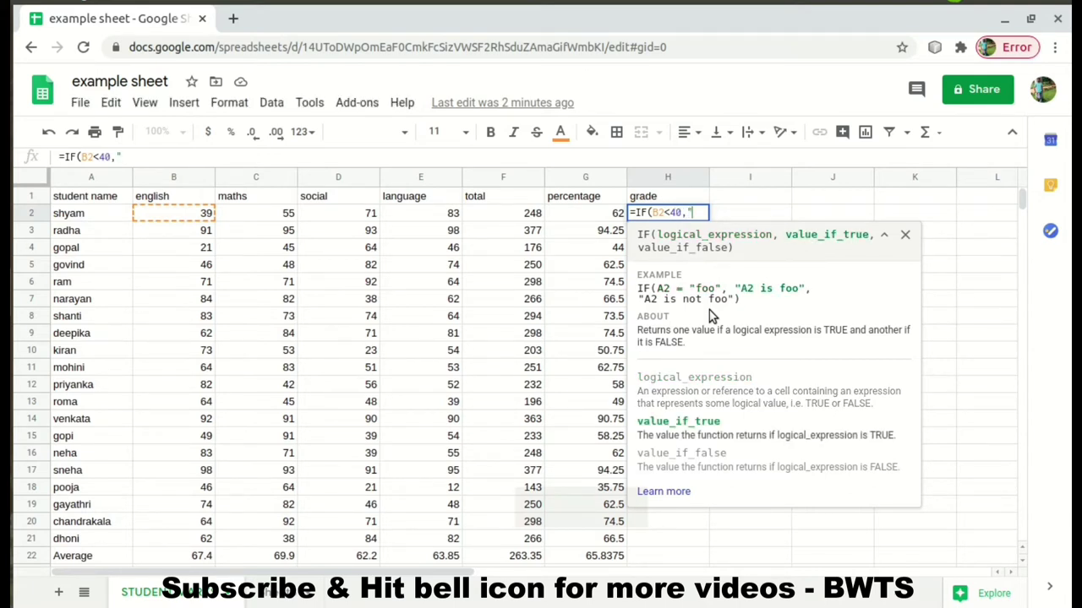
type("FAI")
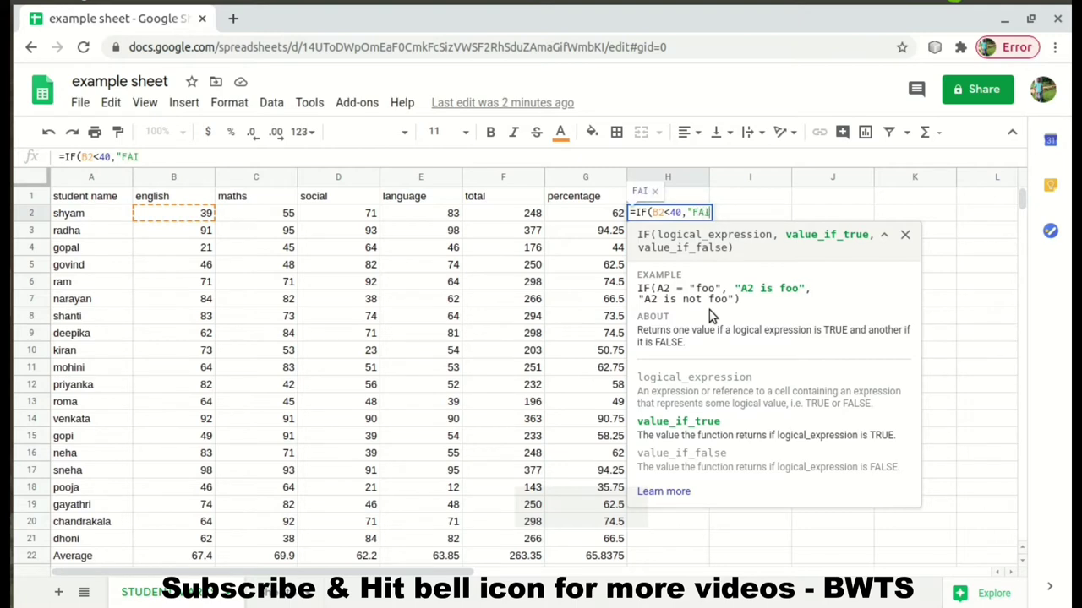
type("LED")
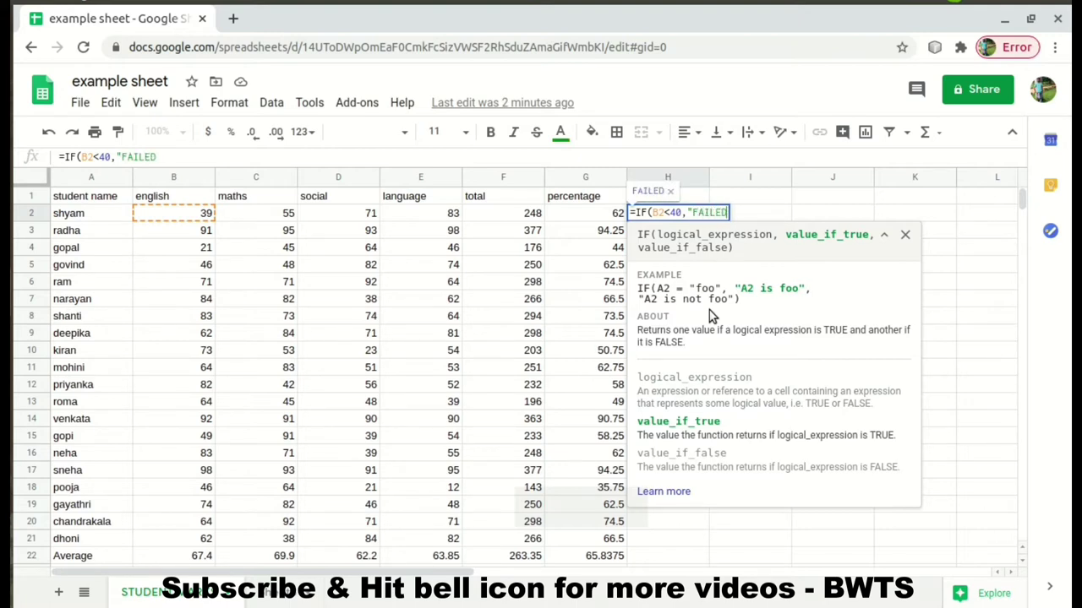
type("\",")
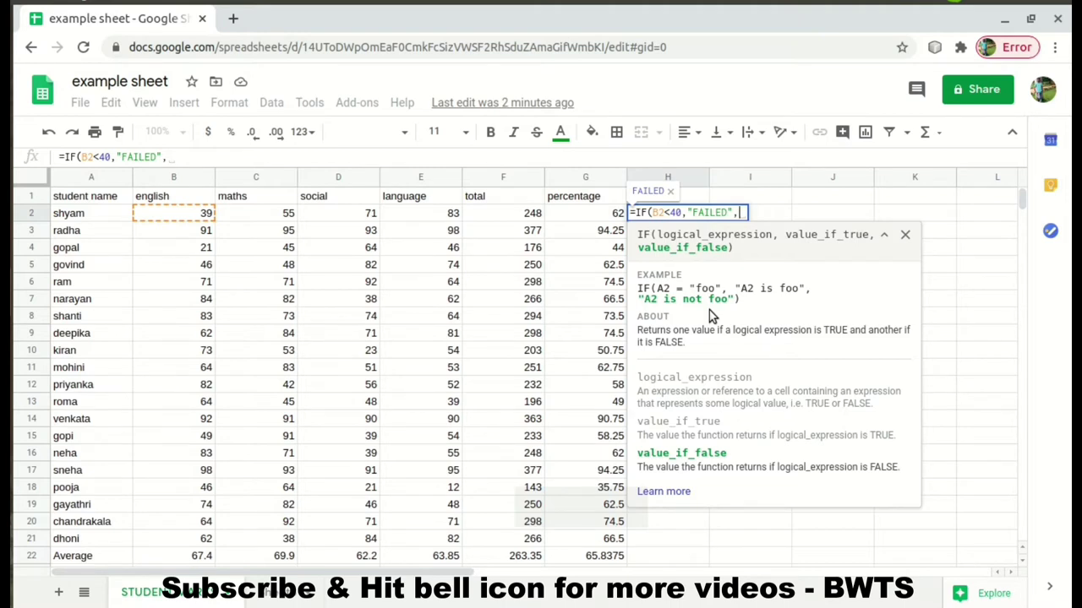
Extend the grade formula in H2 with a nested maths condition, IF(C2<40, as its value-if-false part
type("IF")
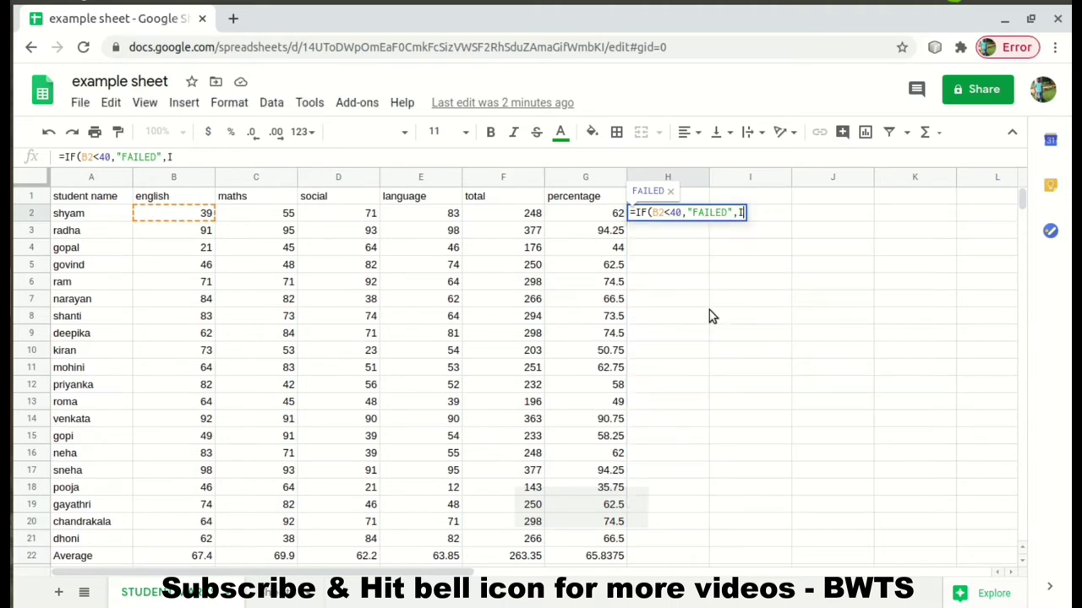
type("(")
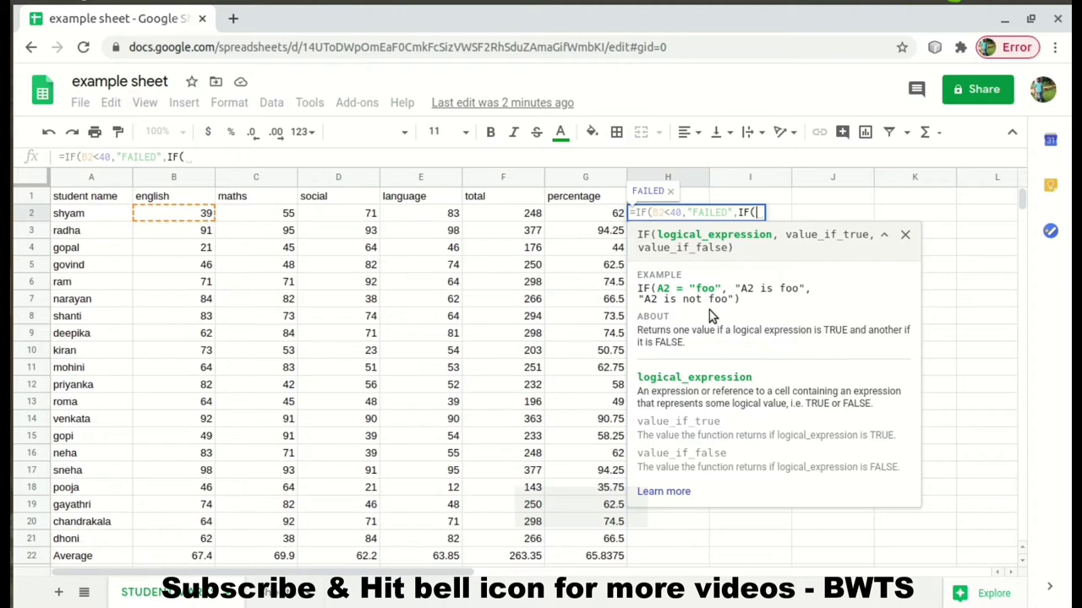
type("C2")
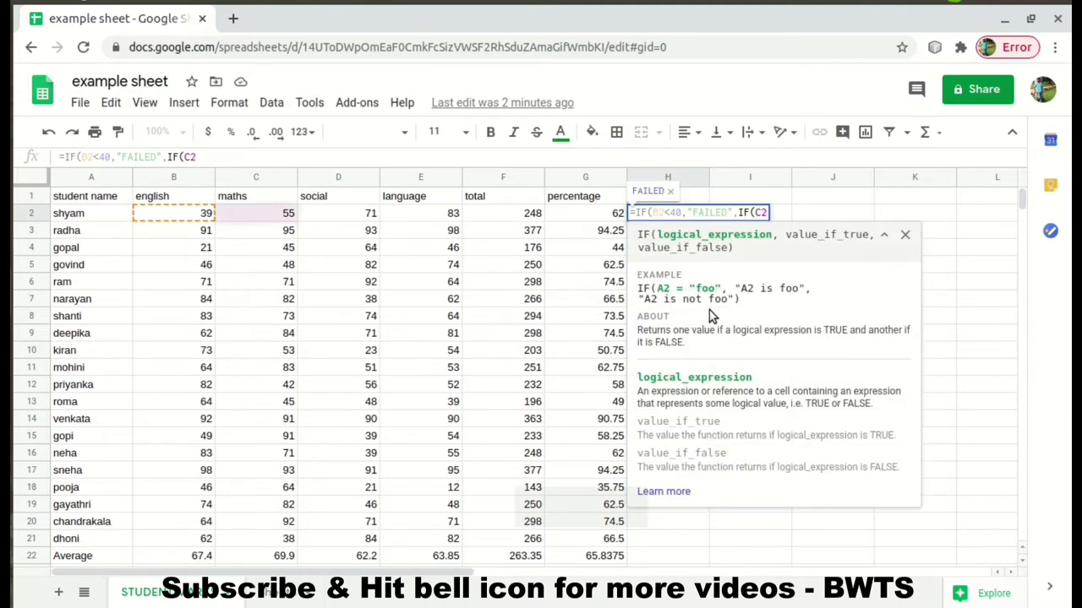
type("<")
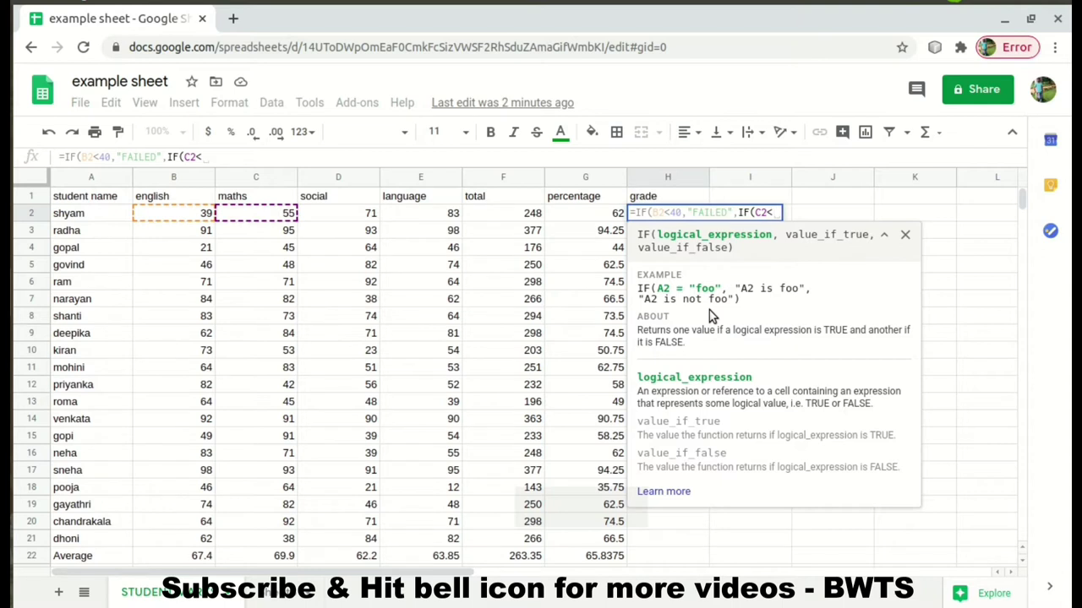
type("40")
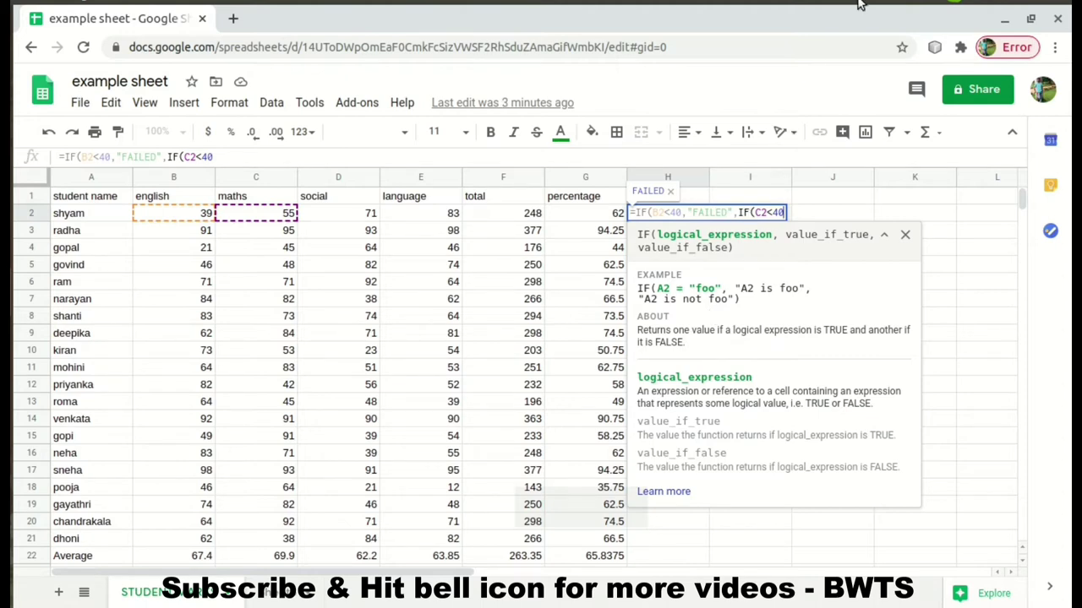
left_click(919, 3)
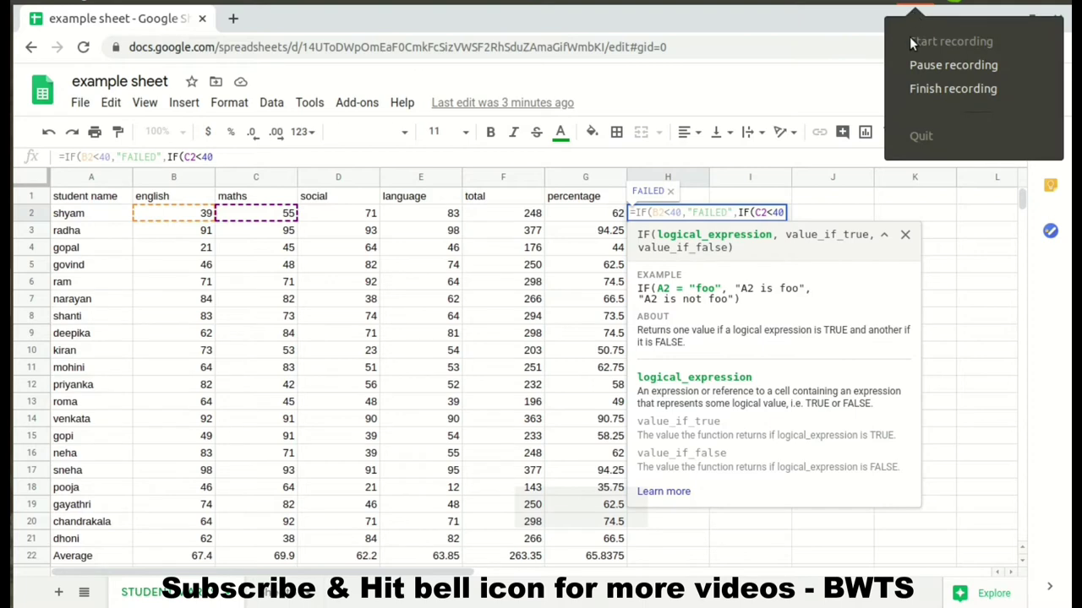
left_click(917, 66)
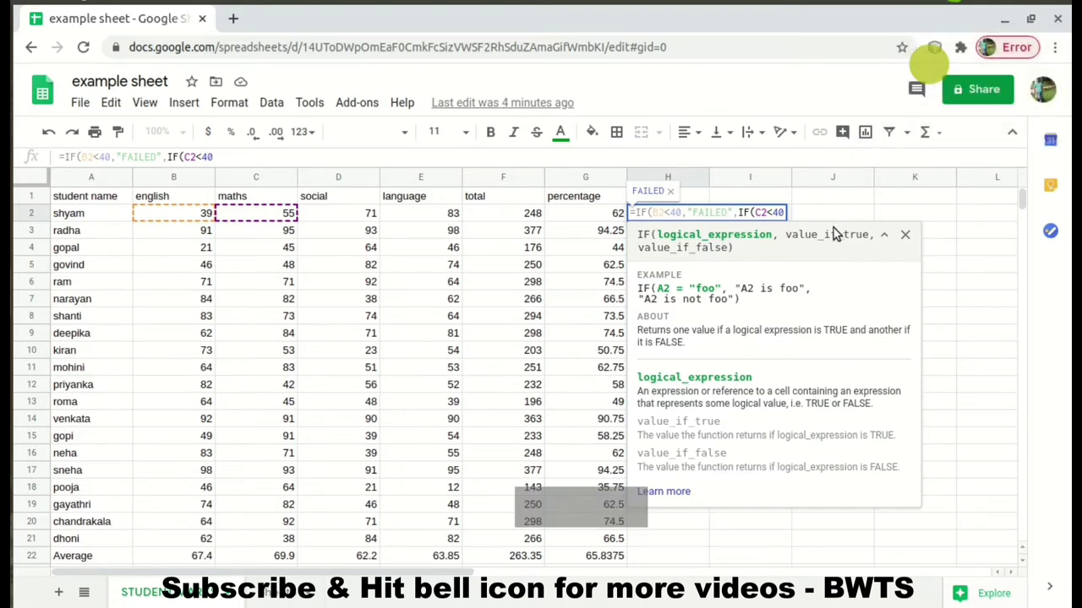
Add "FAILED", to the H2 formula as the result of the maths condition
type(",\"")
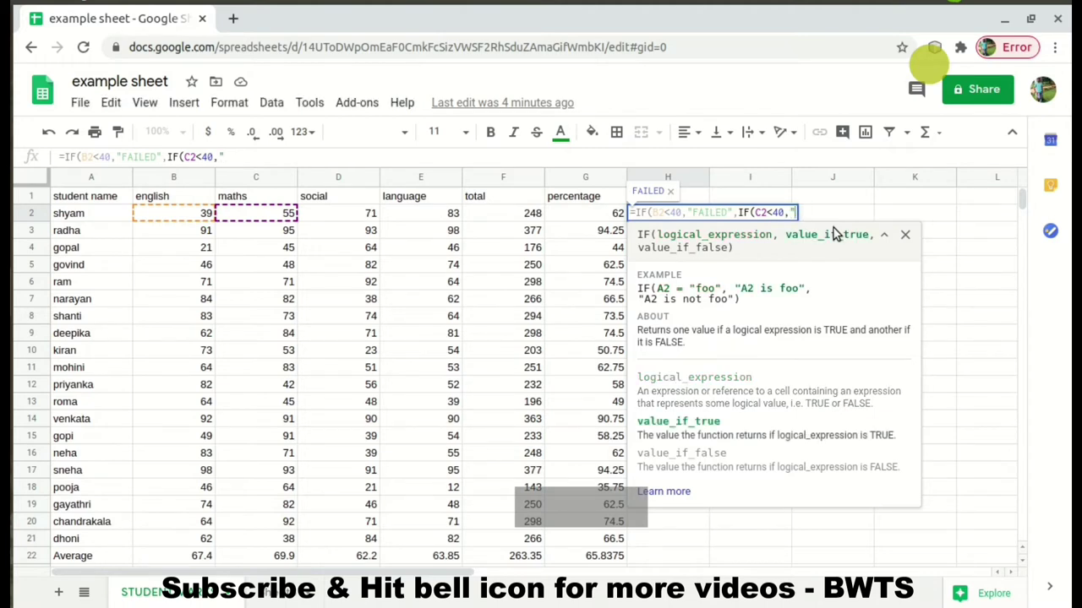
type("FAILED")
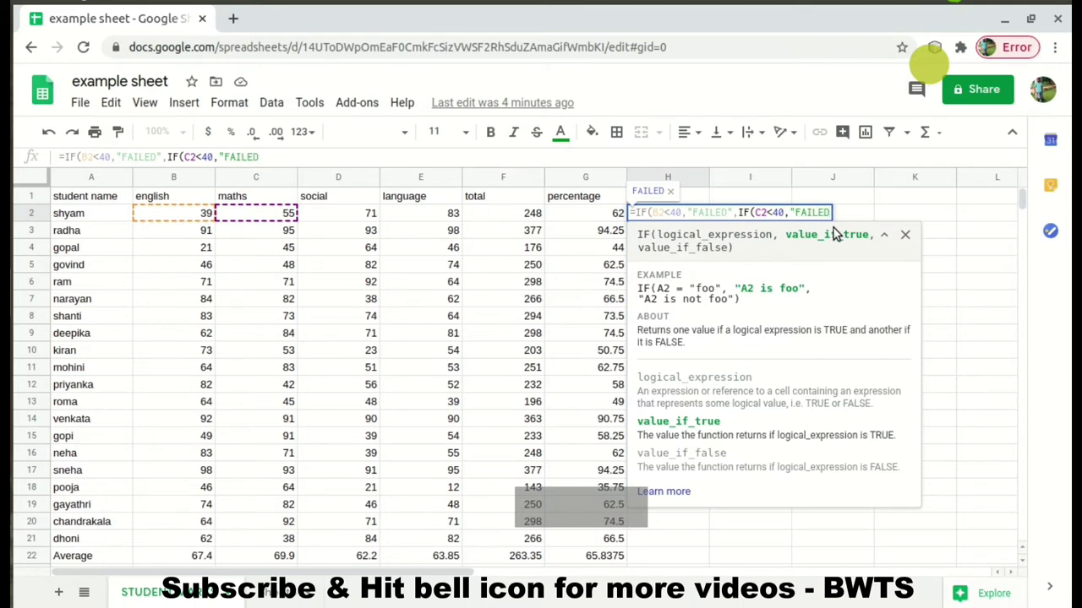
type("\"")
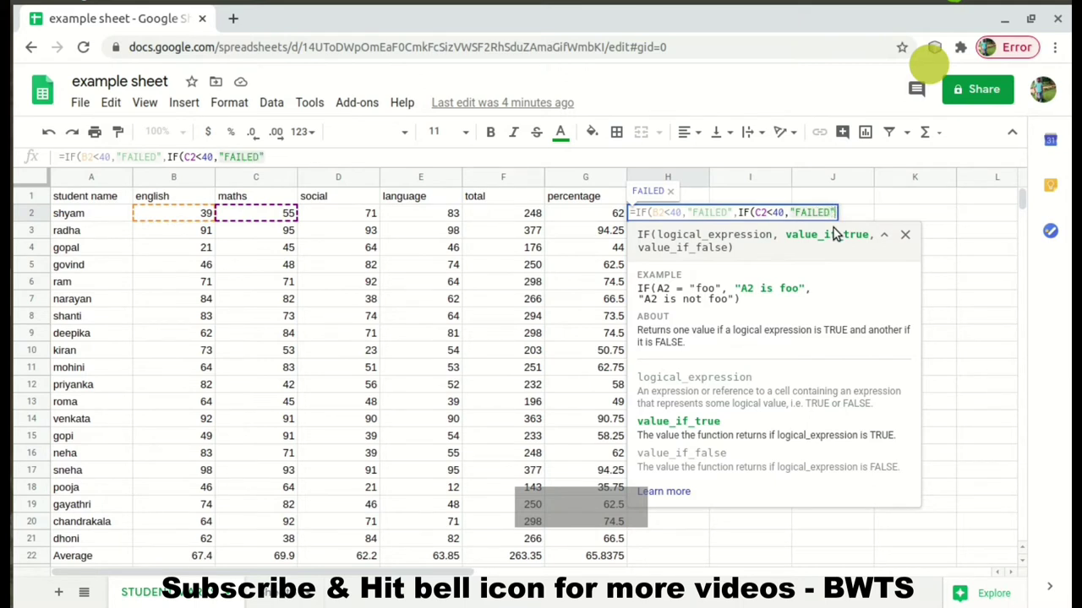
type(",")
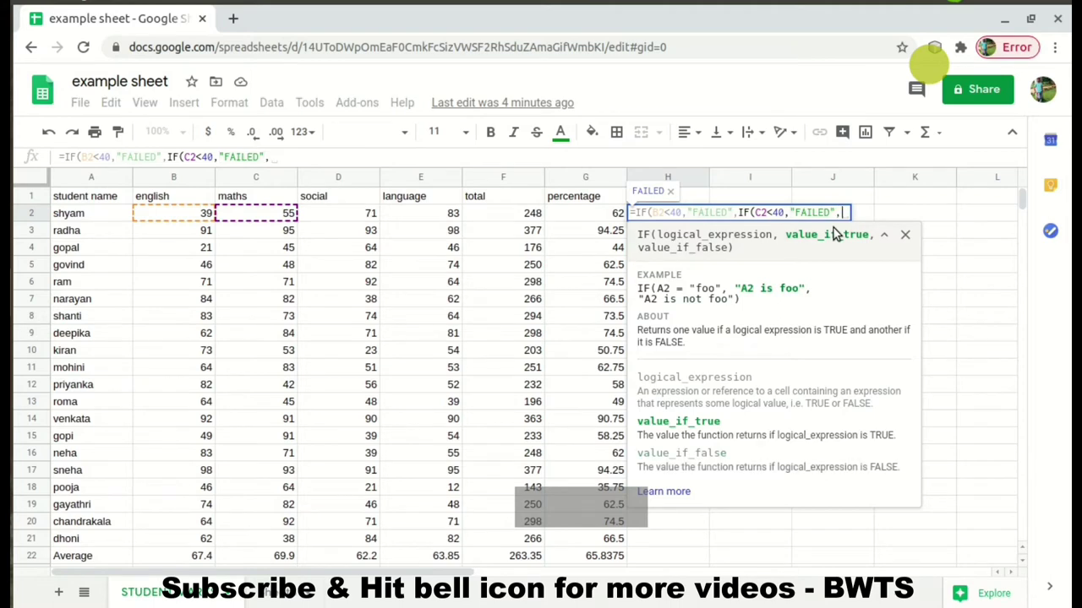
Continue the H2 formula with IF(D2<40,"FAILED", to test the social mark
type("IF")
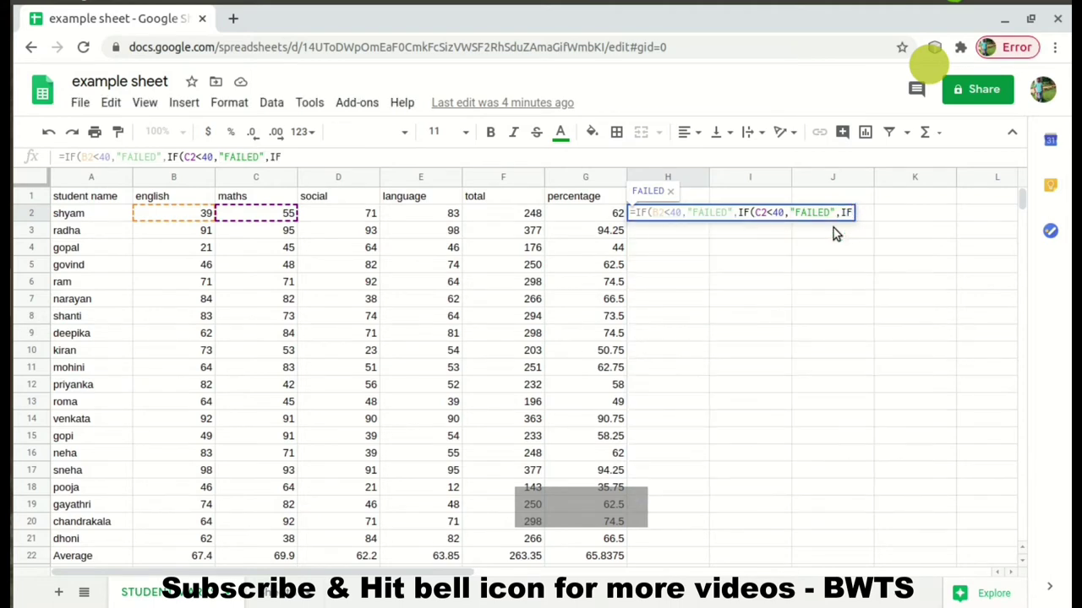
type("(")
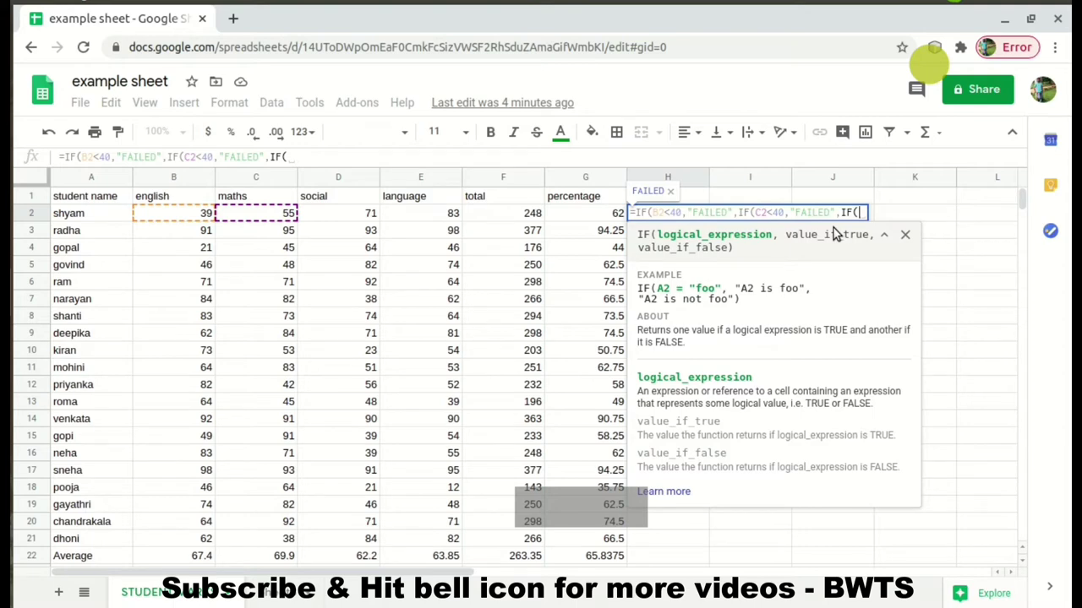
type("D")
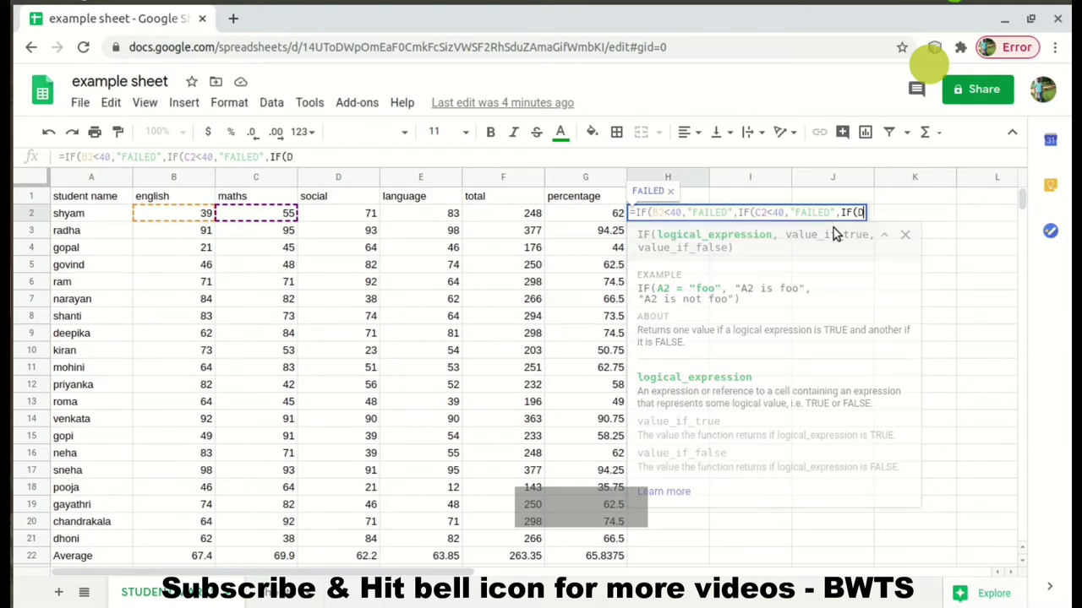
type("2<40")
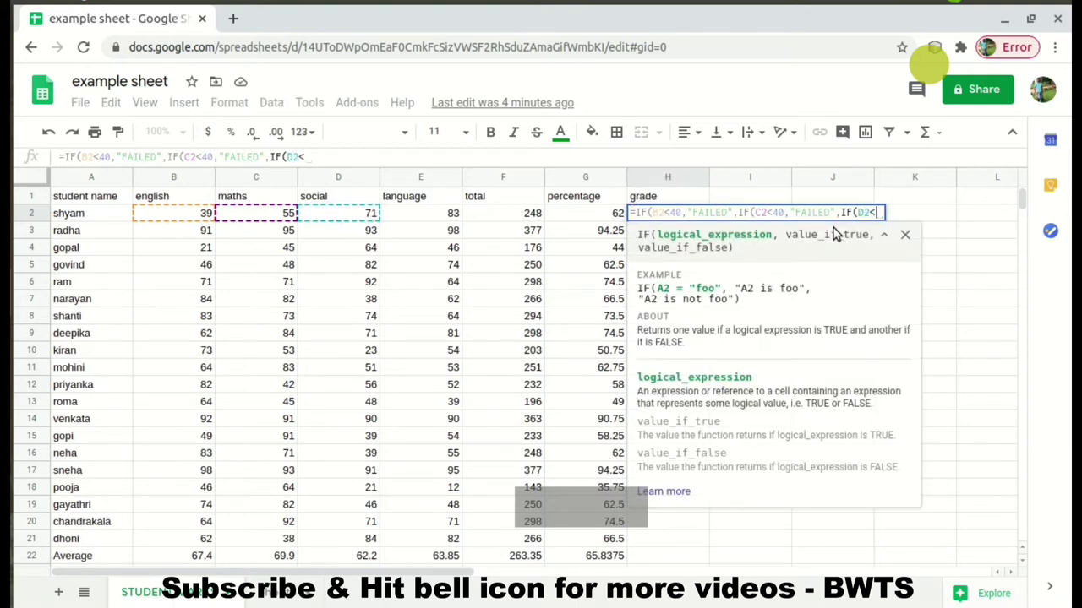
type(",\"")
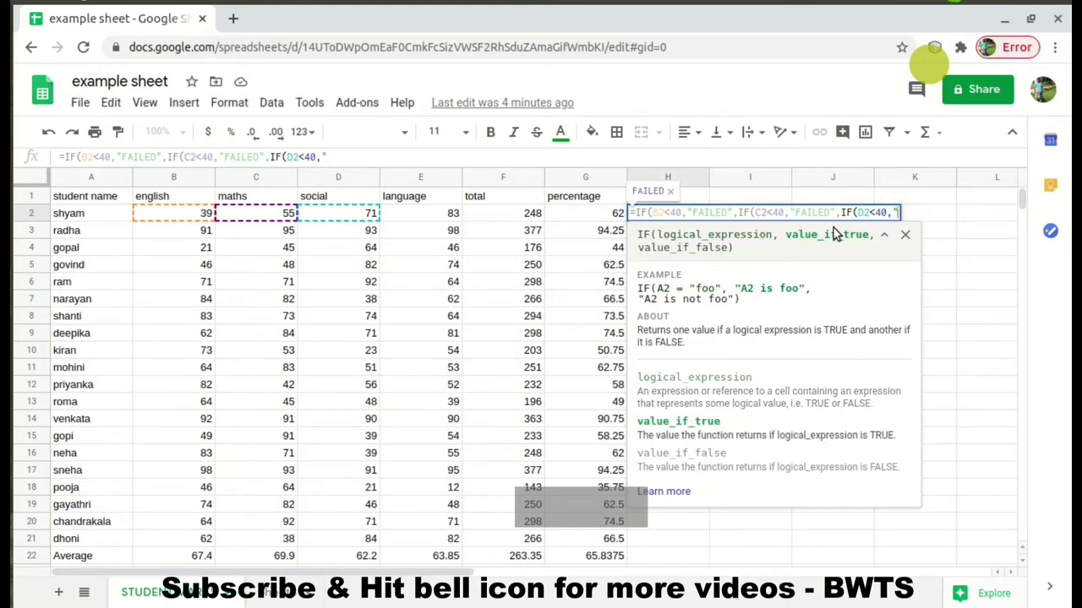
type("FAILED")
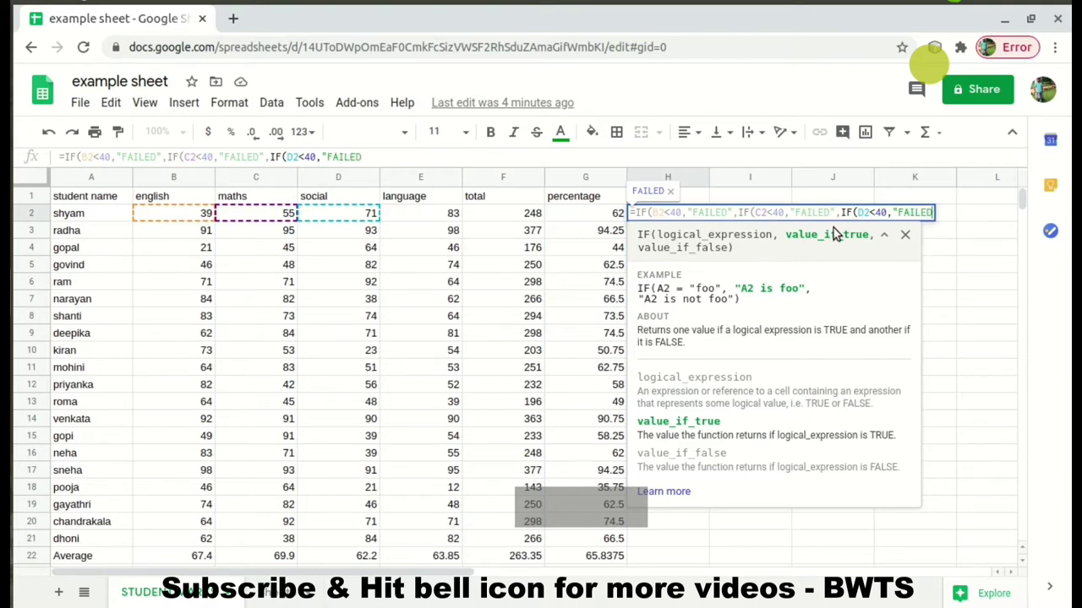
type("\",")
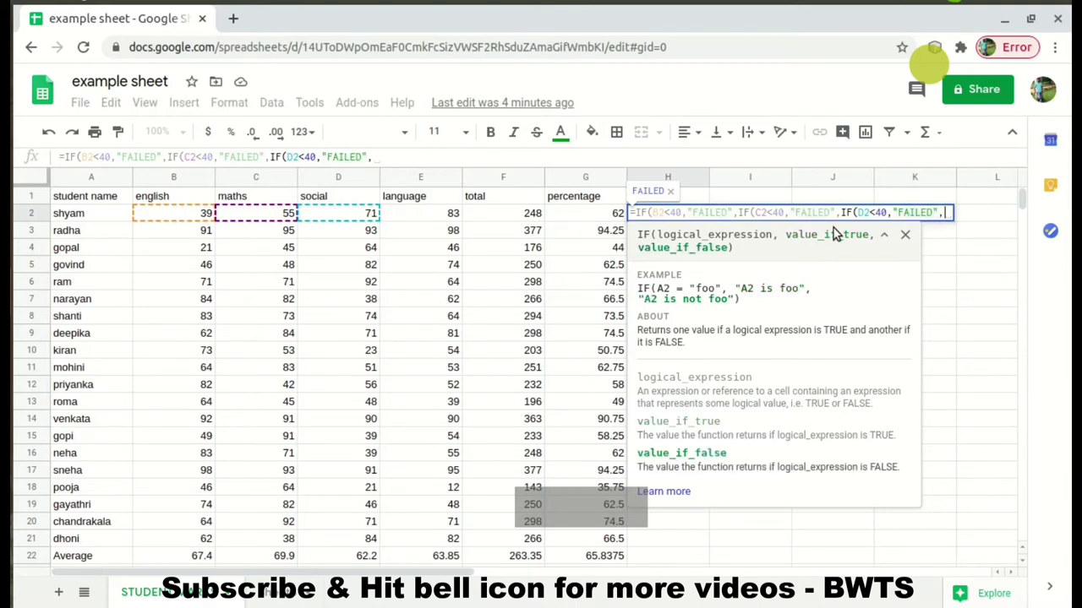
Continue the H2 formula with IF(E2<40,"FAILED", to test the language mark
type("IF(")
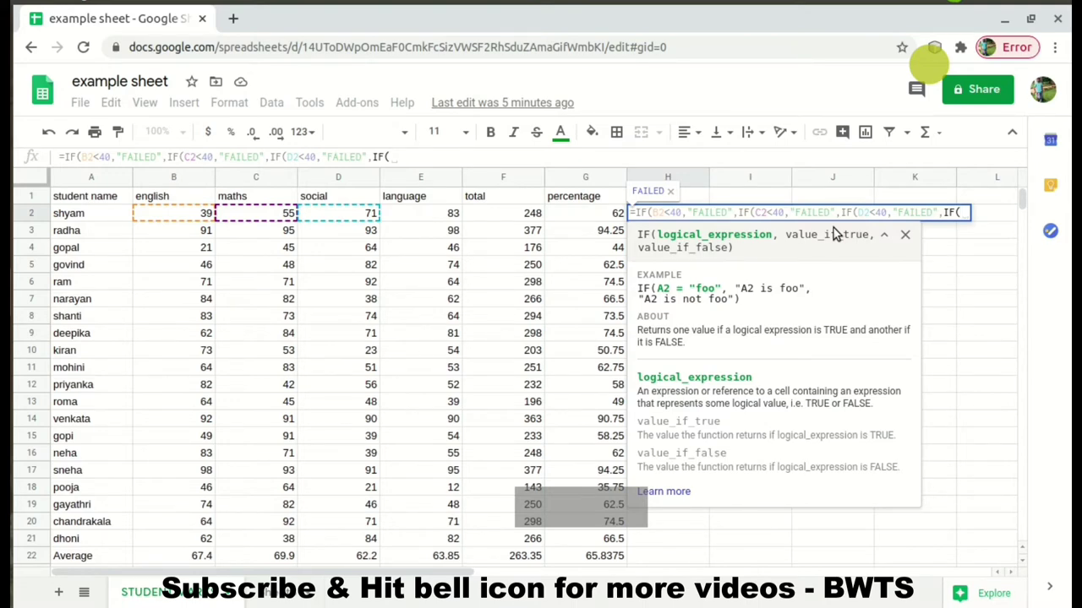
type("E2")
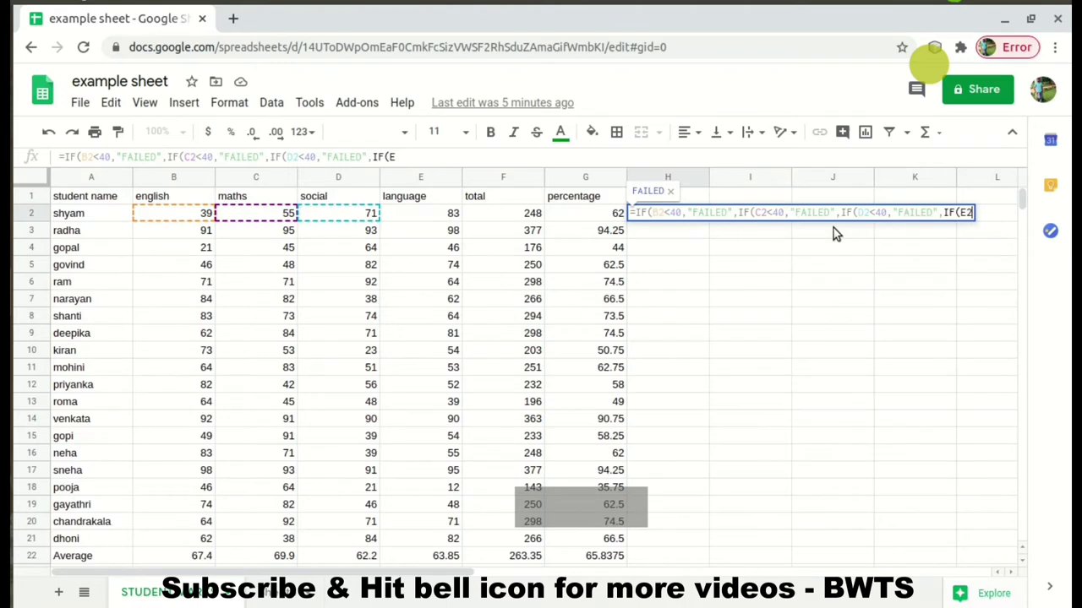
type("<")
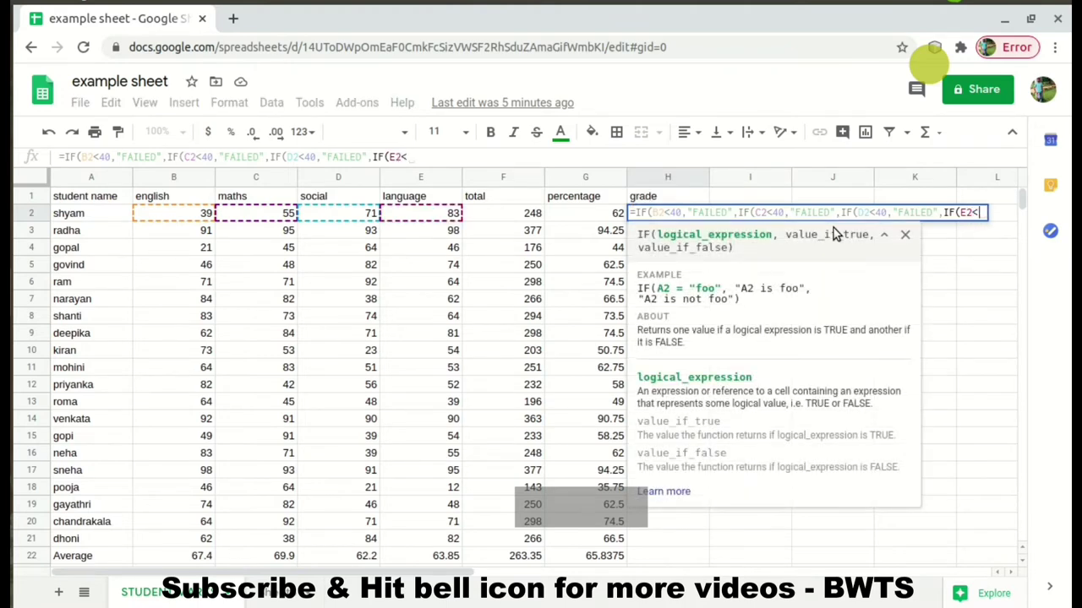
type("40")
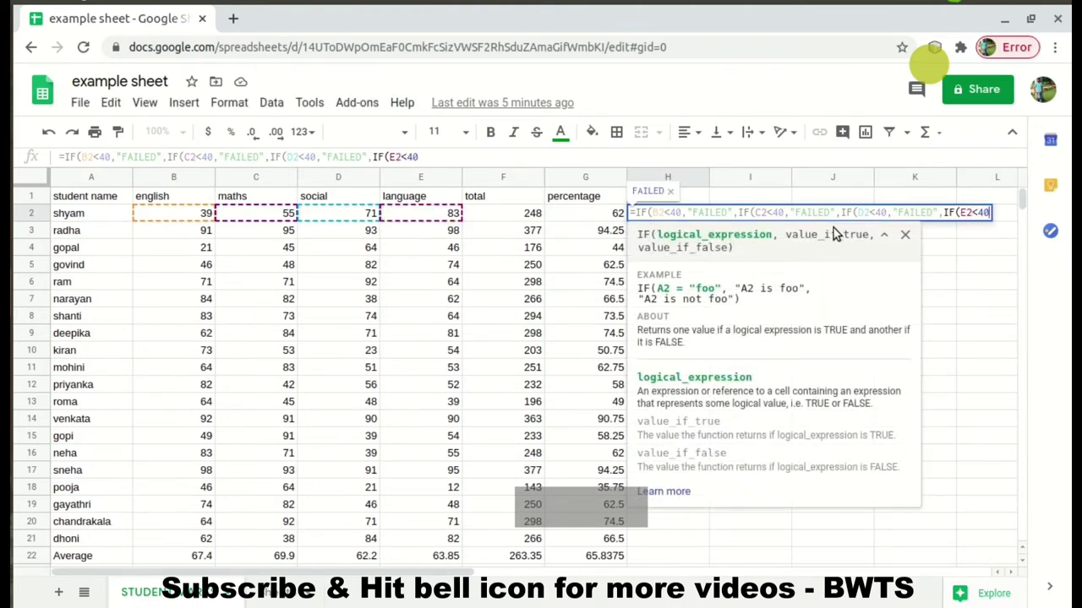
type(",\"")
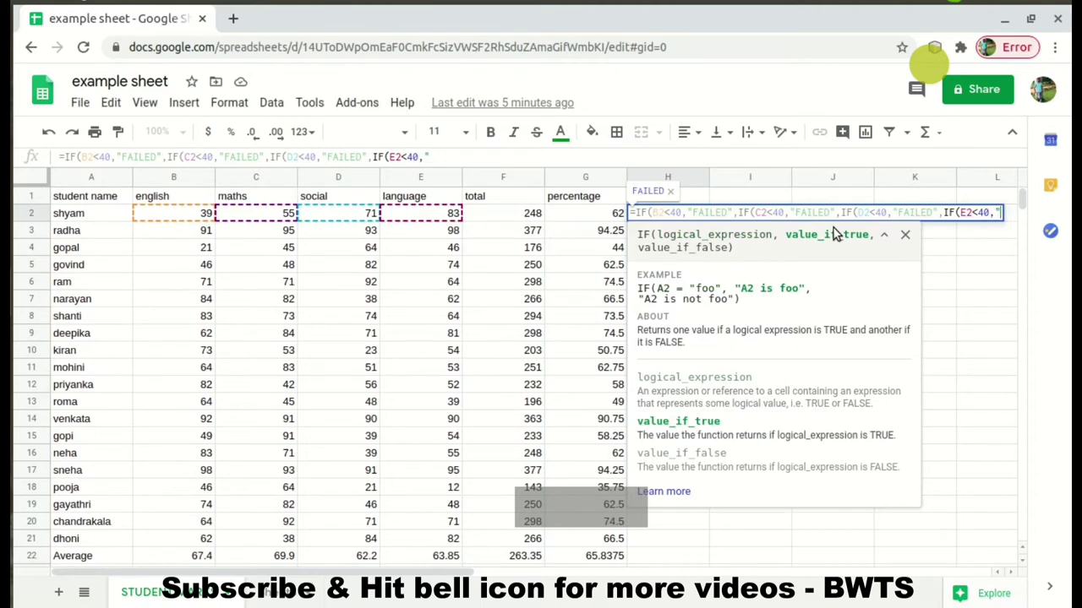
type("FAILED")
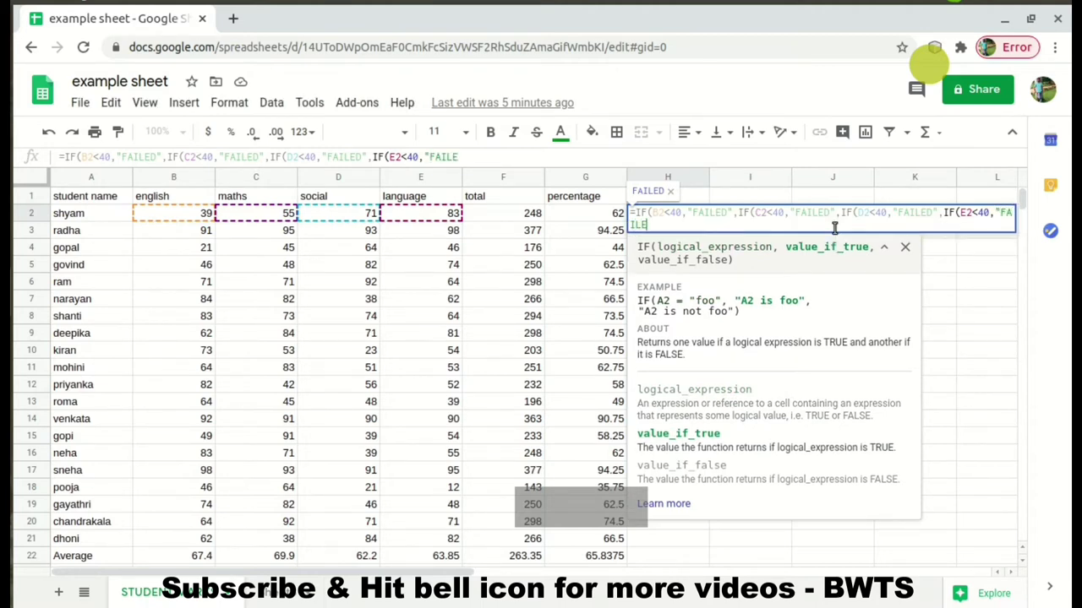
type("\",")
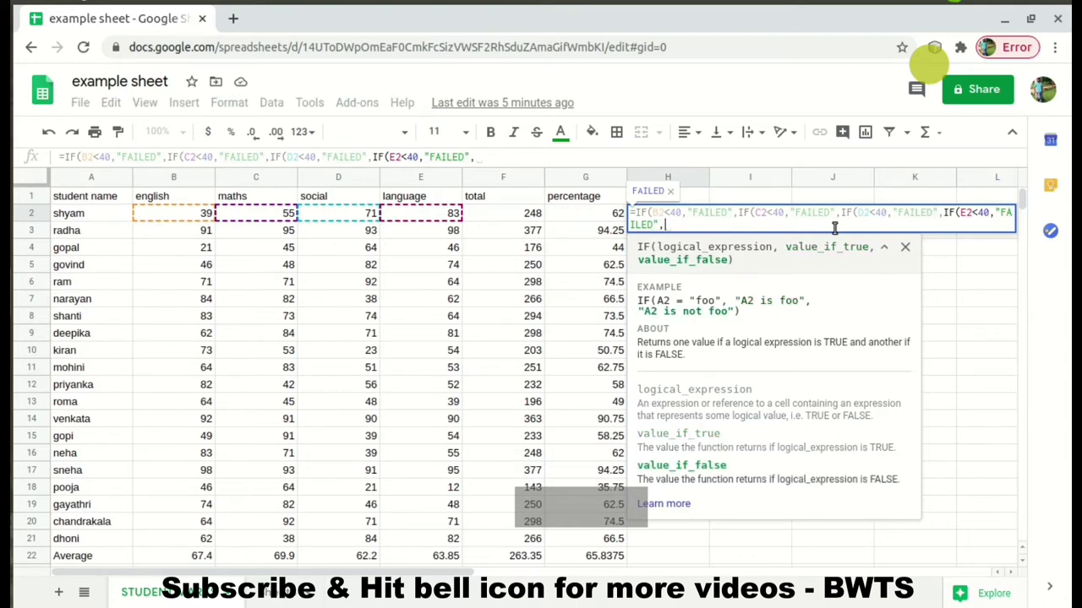
Continue the H2 formula with IF(G2<60,"THIRD DIIVISION" to grade percentages under 60
type("IF")
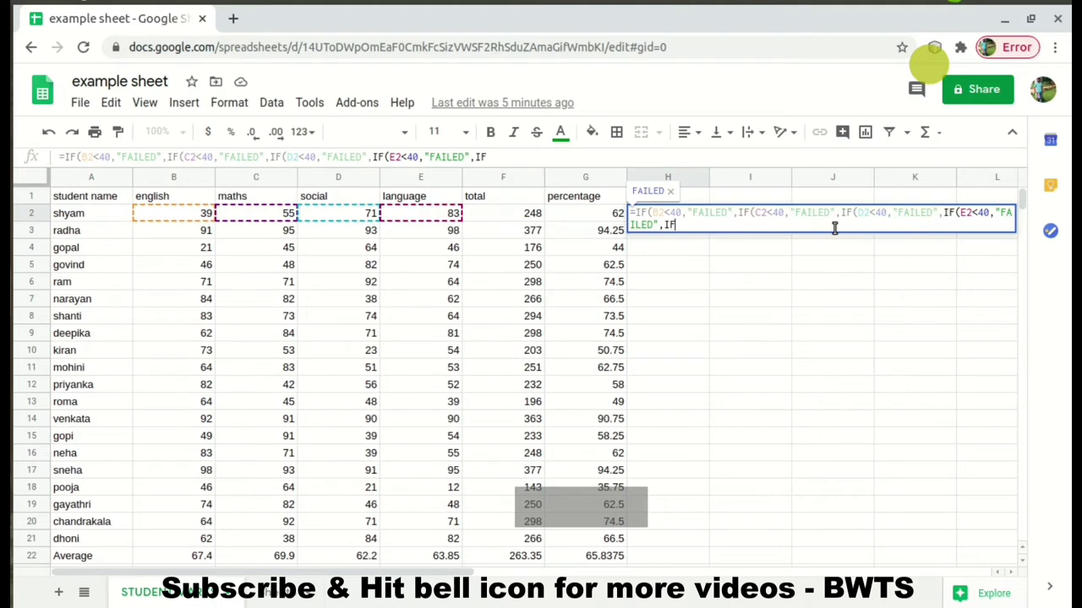
type("(")
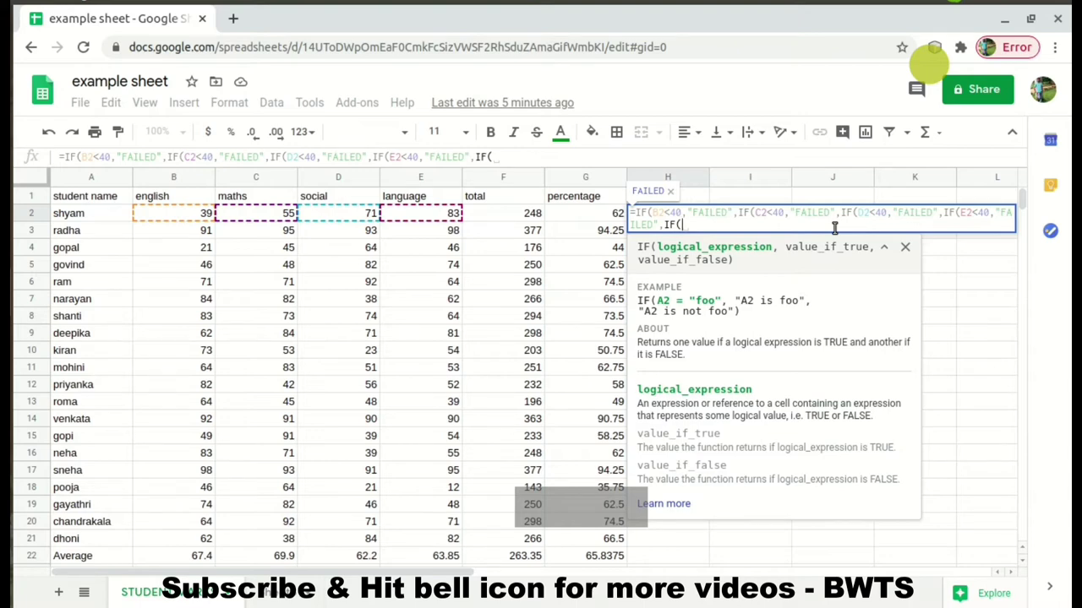
type("G2")
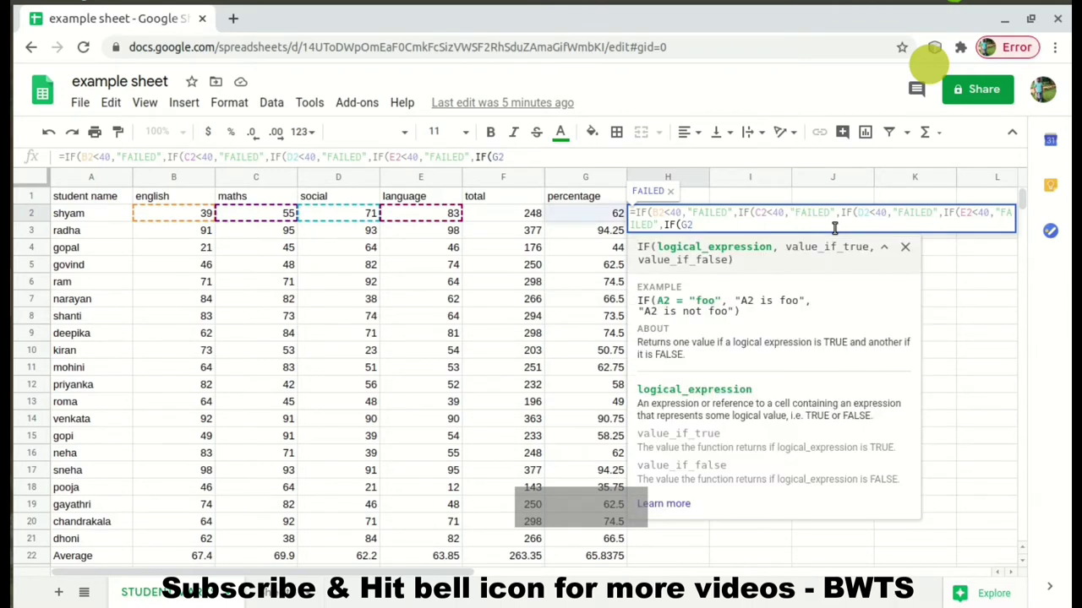
type("<66")
key("BackSpace")
type("0")
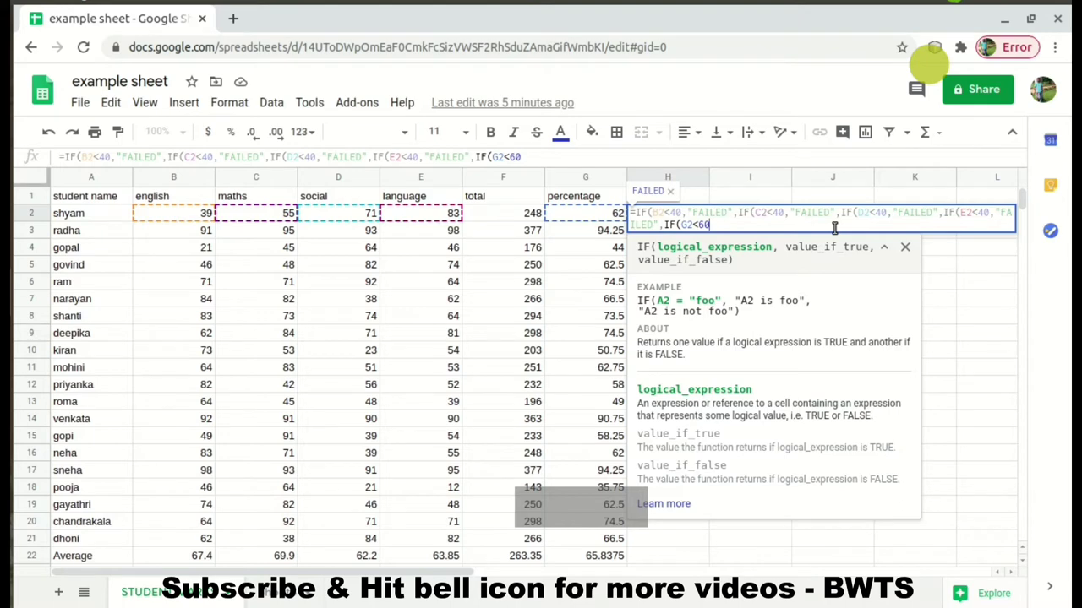
type(",\"THIR")
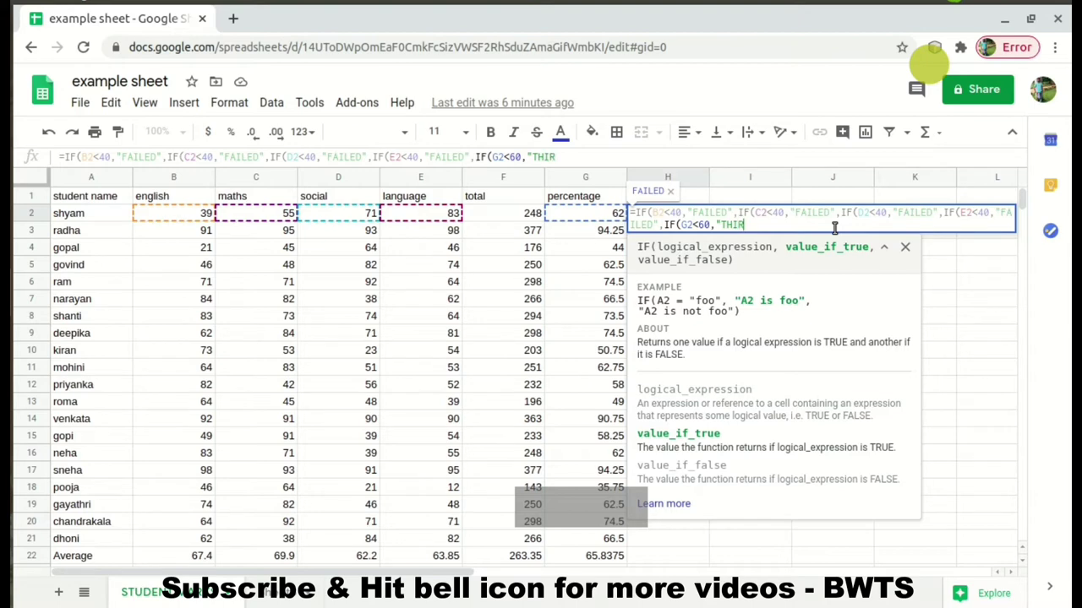
type("D DIIVISION\"")
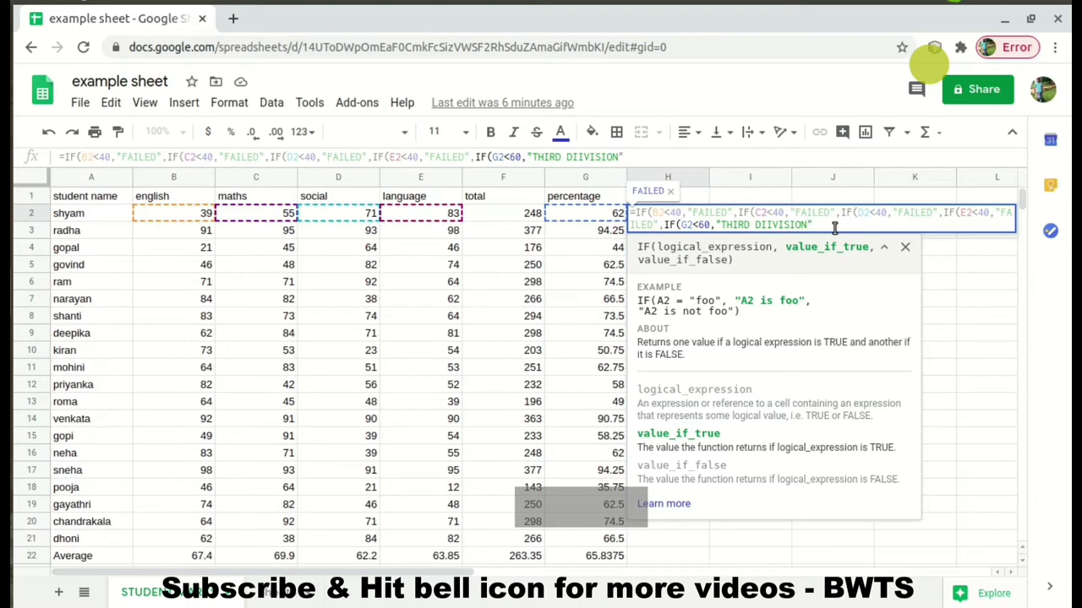
Continue the H2 formula with ,IF(G2<75,"SECOND DIVISION",IF to grade percentages under 75
type(",IF")
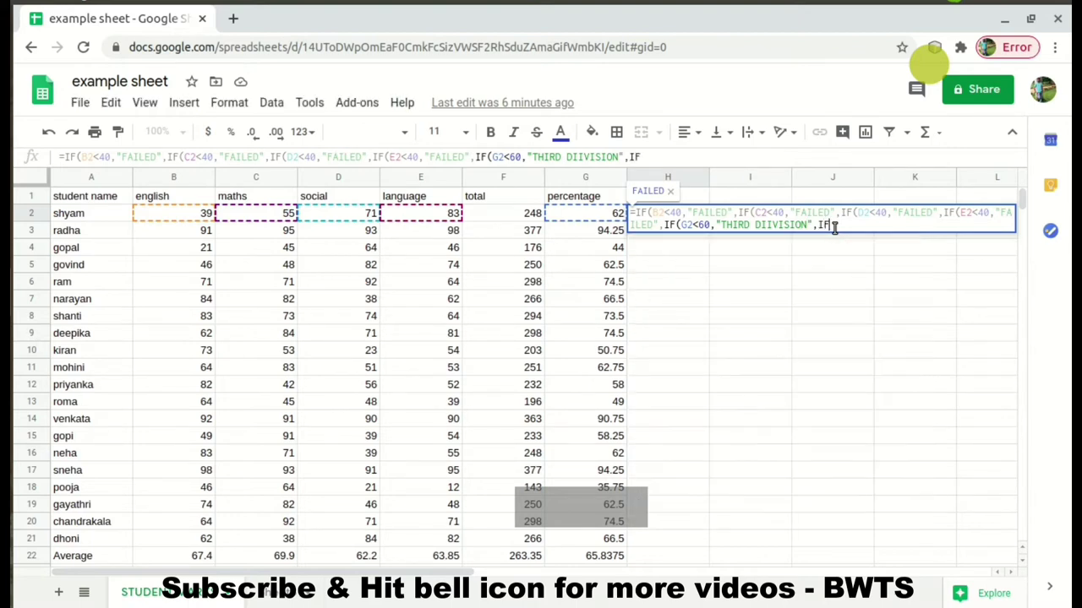
type("(")
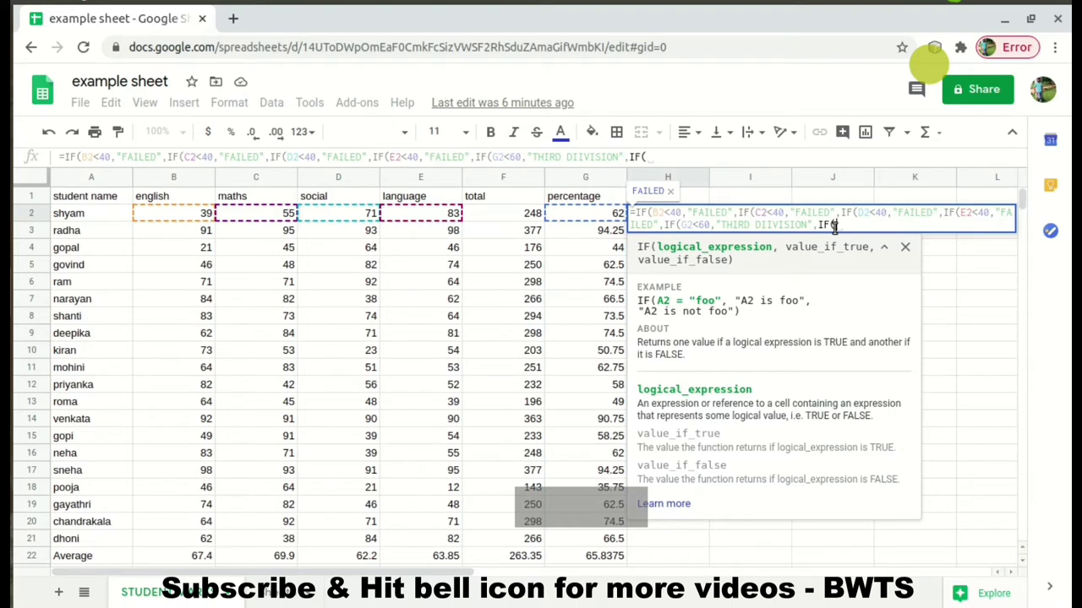
type("G")
type("2")
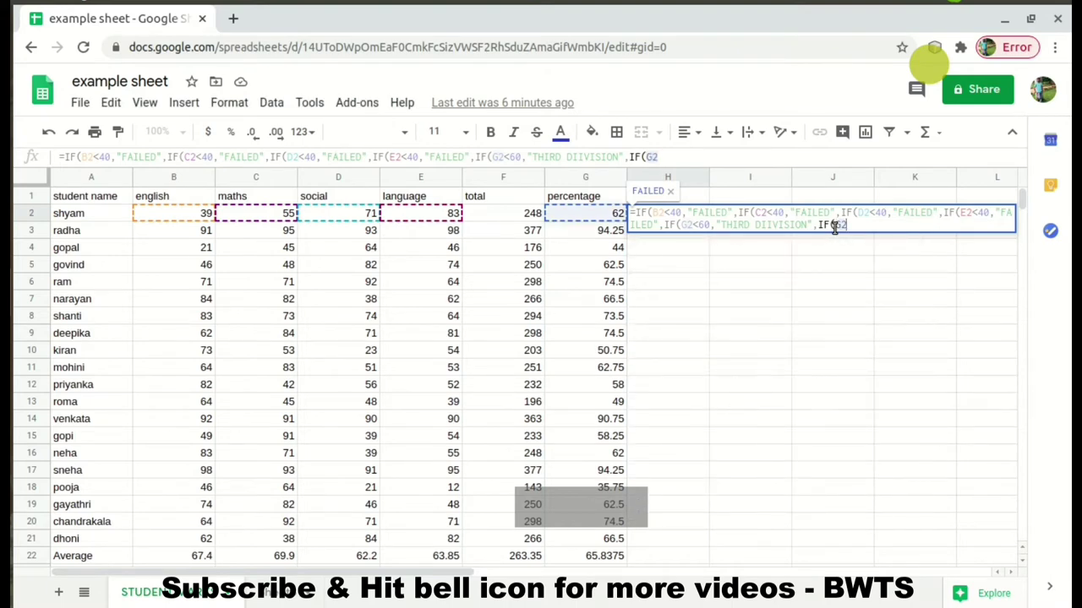
type("<75")
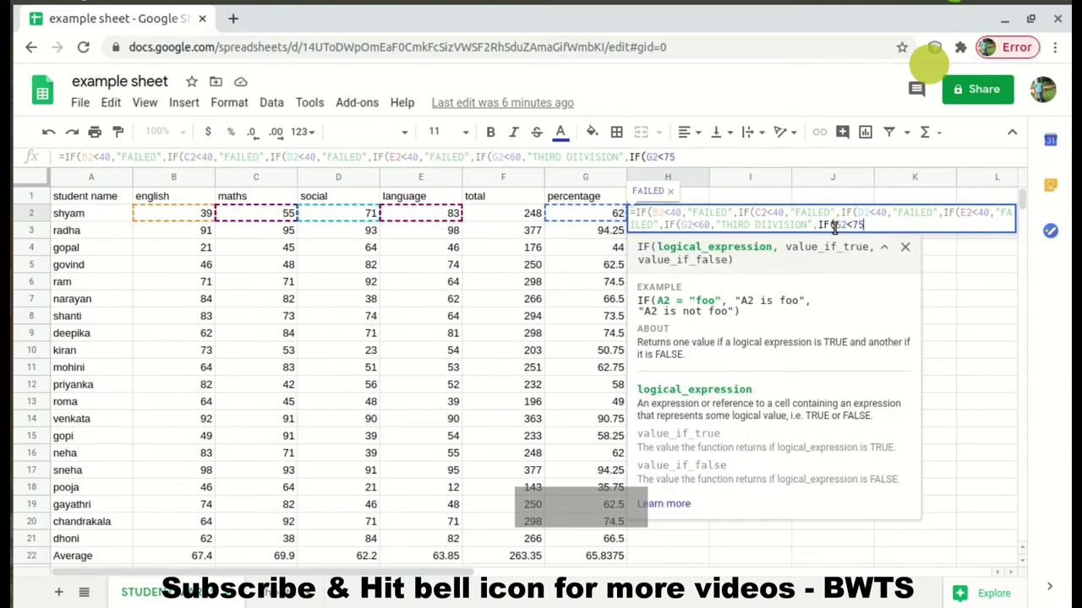
type(",\"")
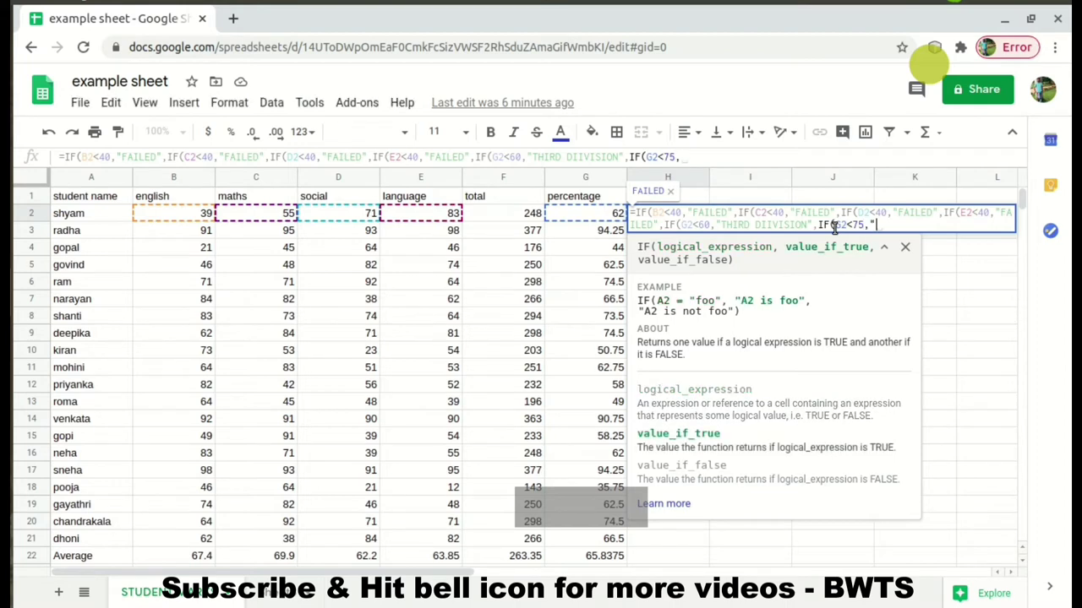
type("SE")
type("COND")
type(" D")
type("IVISIO")
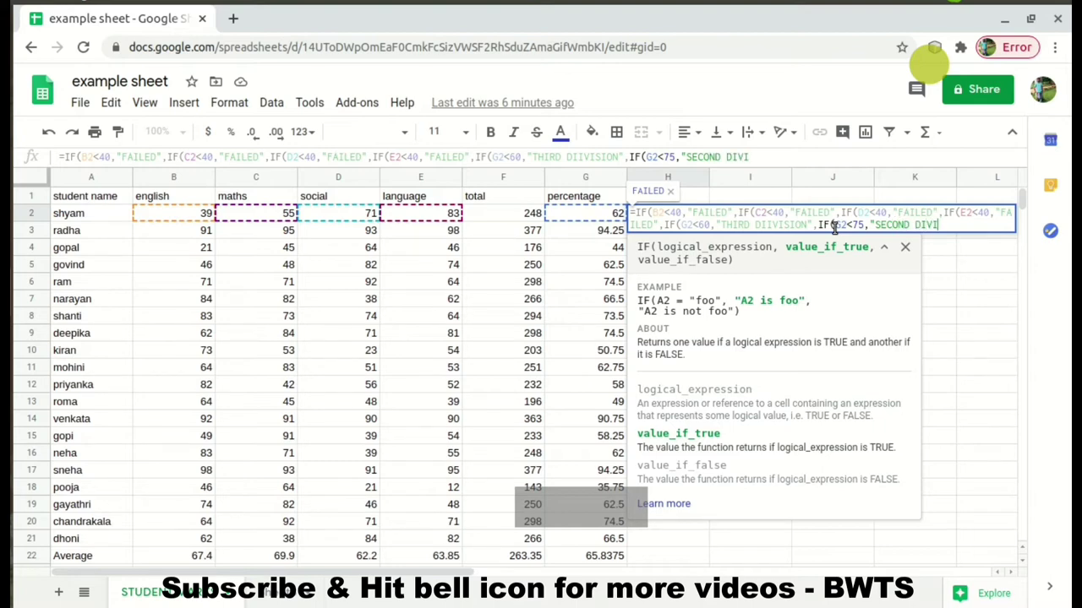
type("N\",IF")
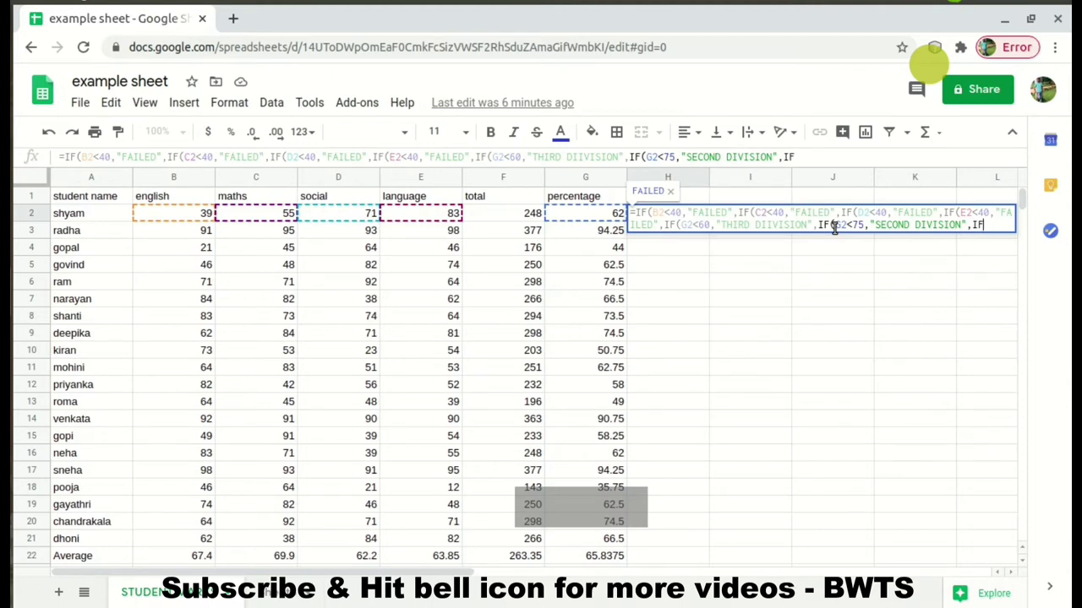
Complete the last IF in the H2 formula with (G2<100,"FIRST DIVISION") to grade percentages under 100
type("(")
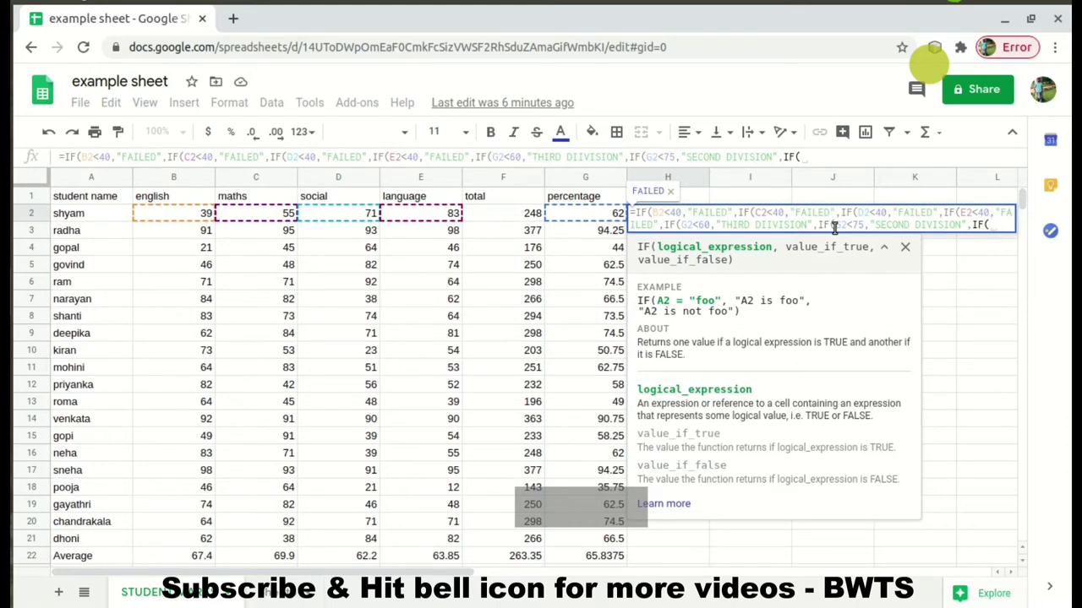
type("G2<100")
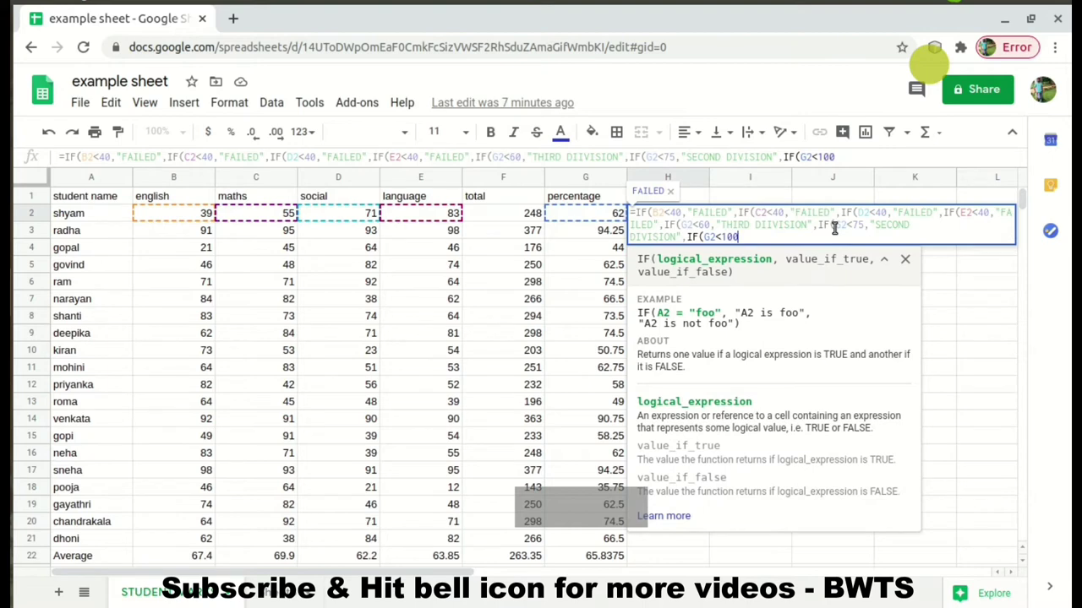
type(",\"")
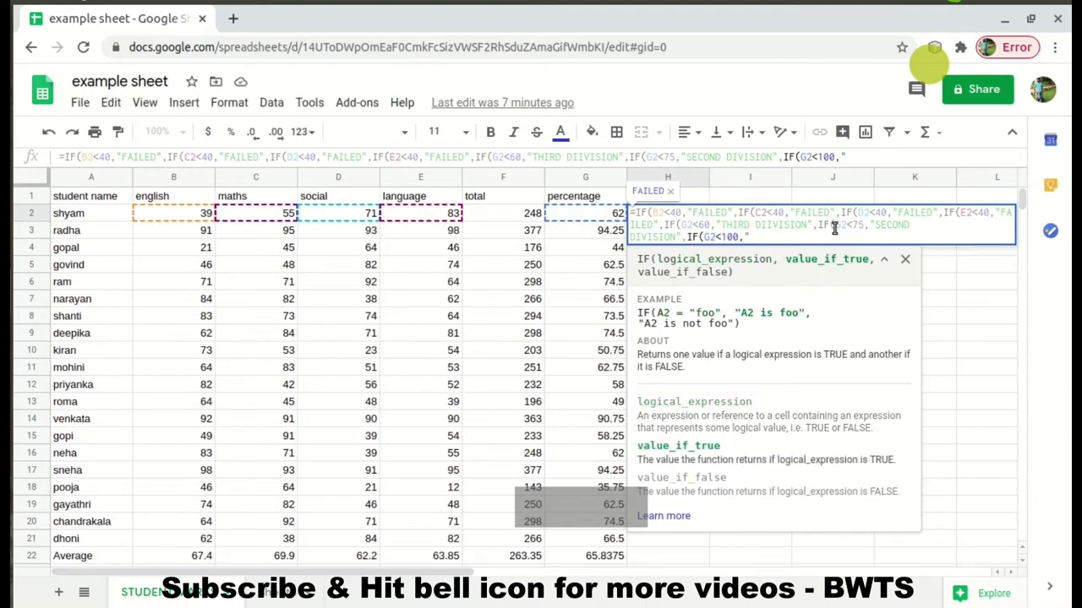
type("FIRST")
type(" DIVI")
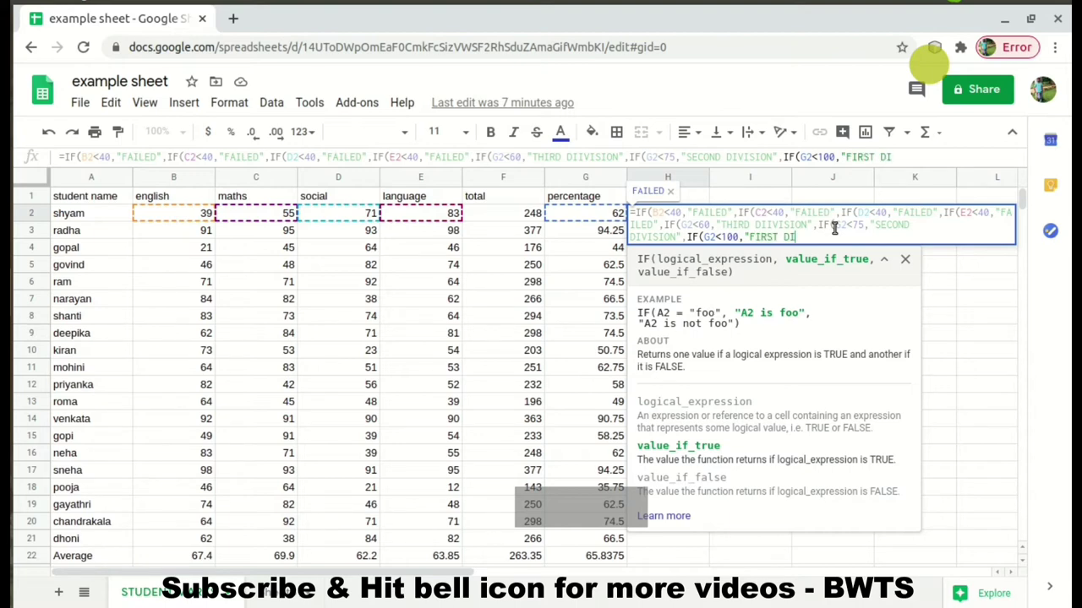
type("SO")
key("BackSpace")
type("ION\")")
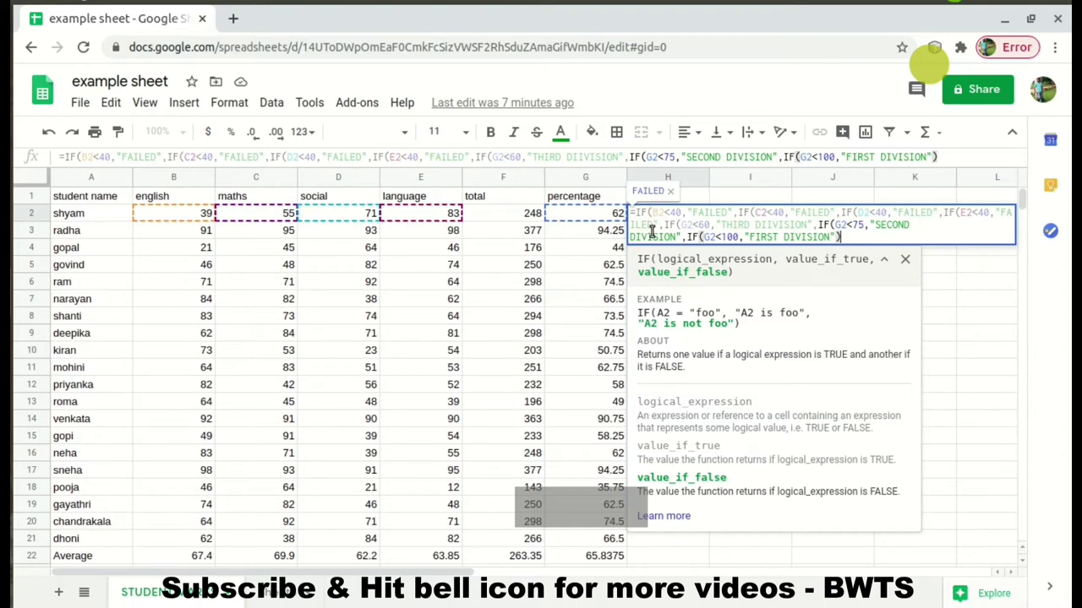
Close the remaining nested IF brackets in H2, commit the formula and fill it down through H21
type(")))")
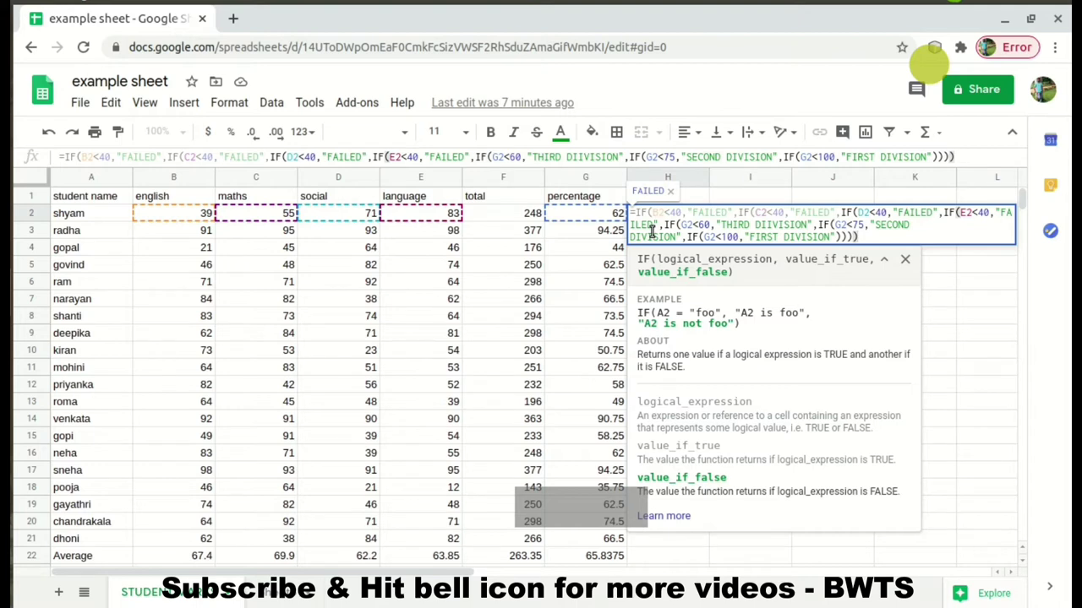
type(")")
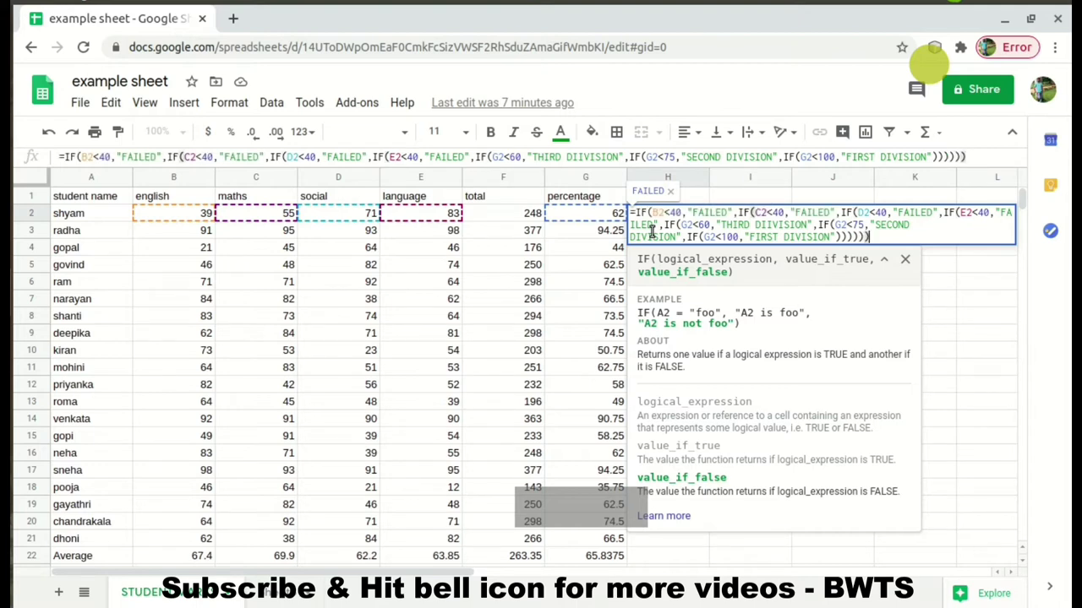
type("))")
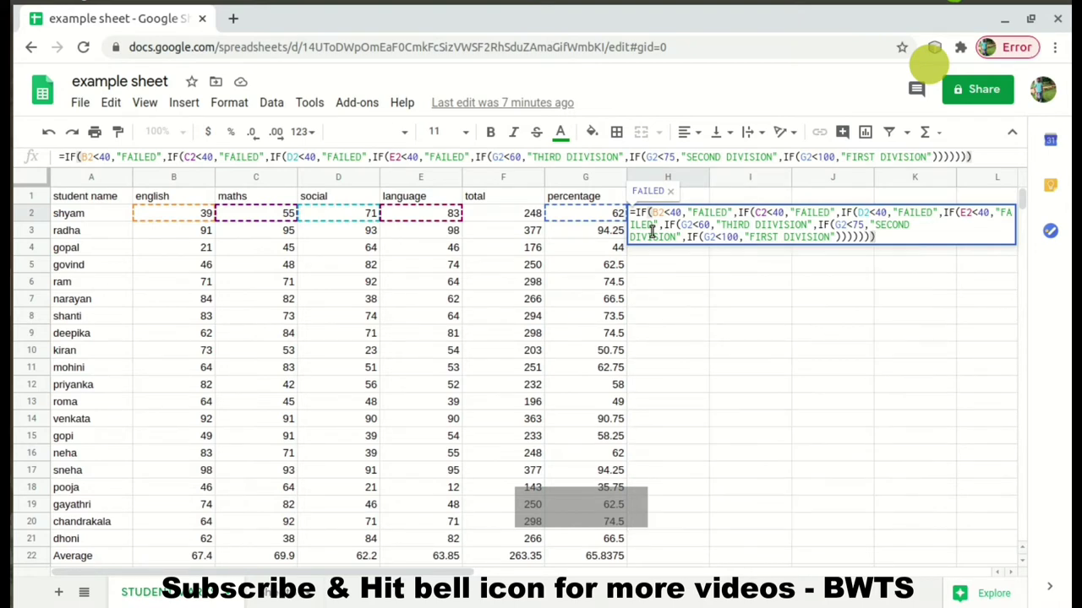
key("Return")
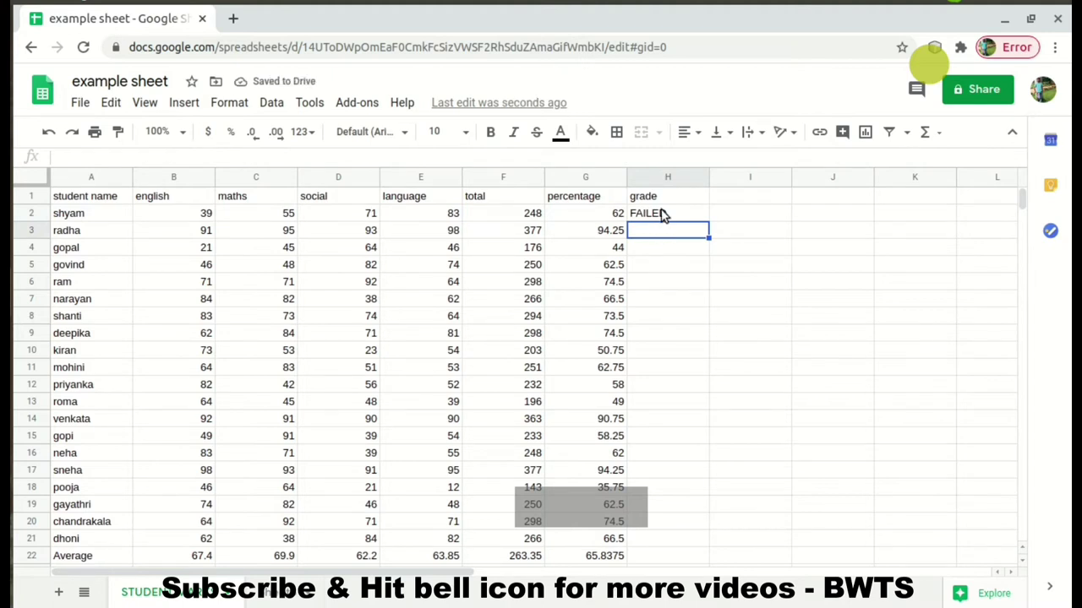
left_click(663, 215)
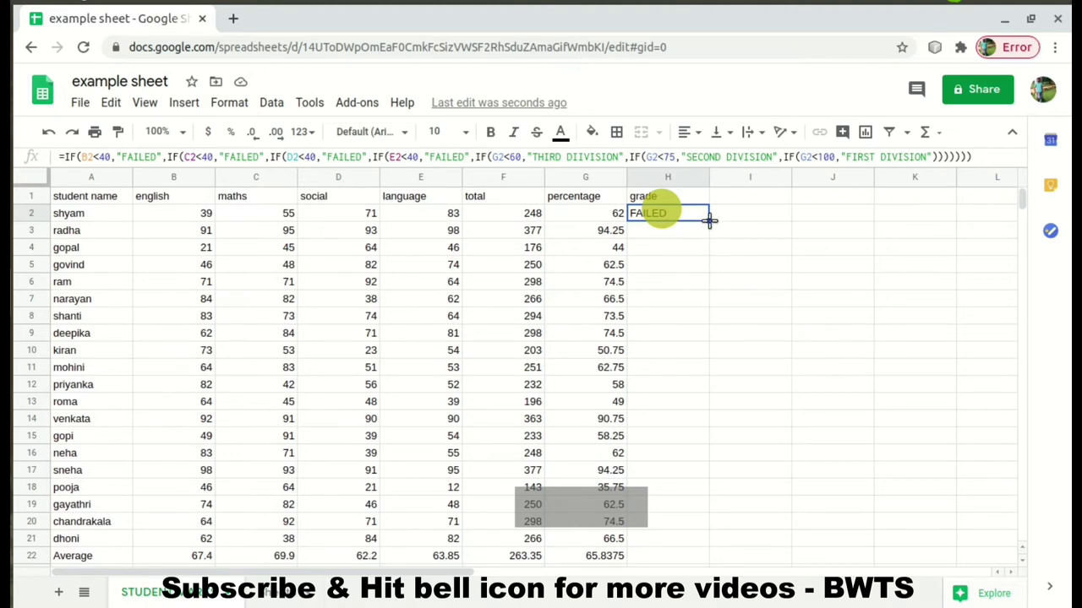
left_click_drag(710, 219, 670, 541)
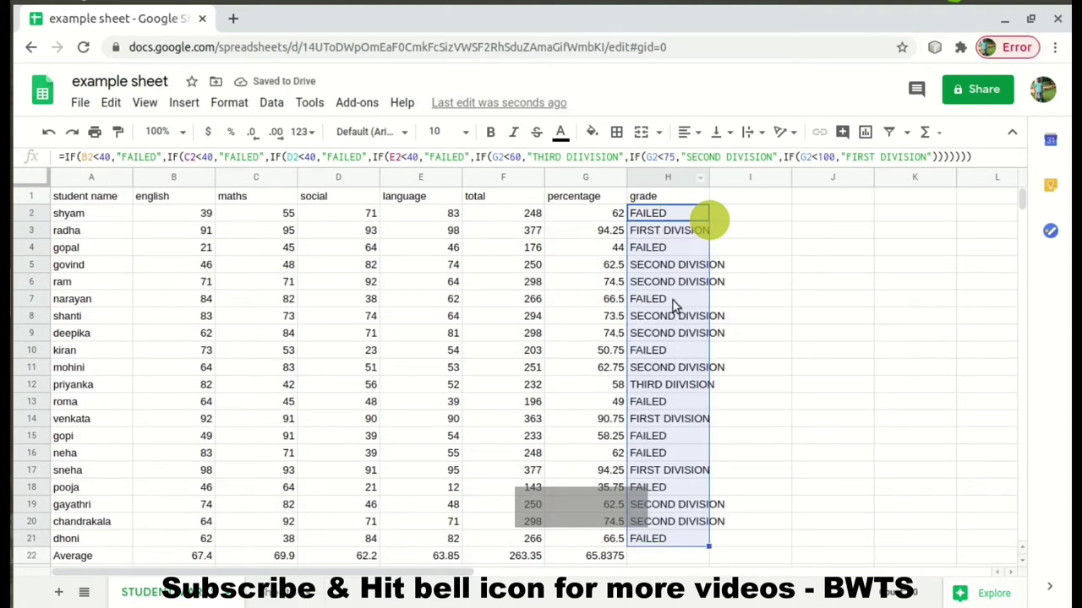
Check the cell references of the copied grade formulas in column H, going from H3 down to H15
left_click(669, 267)
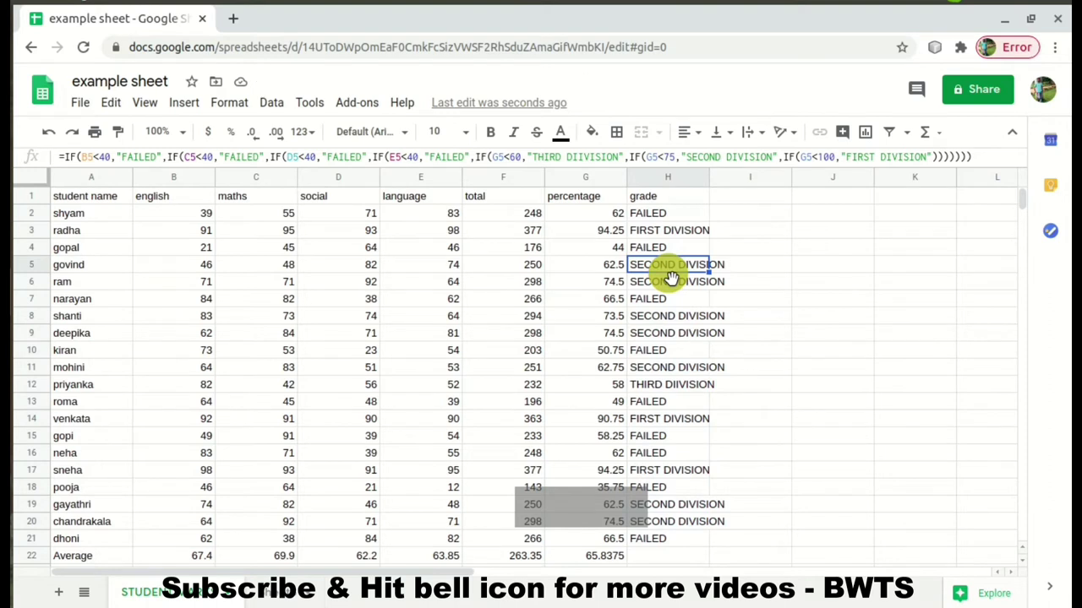
left_click(786, 237)
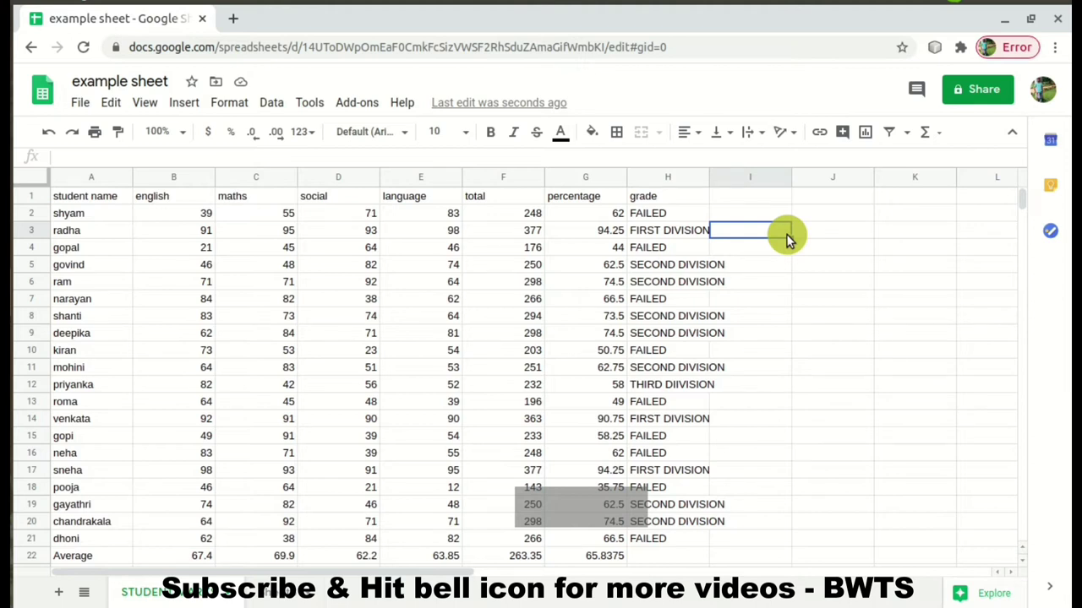
key("Left")
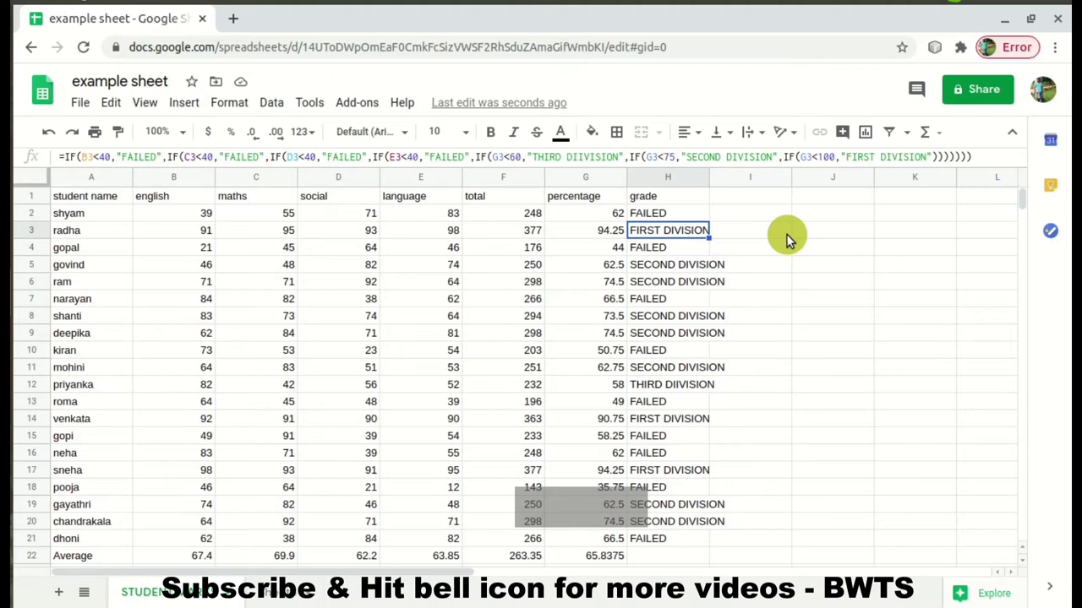
key("Down")
key("Down")
key("Down")
key("Down")
key("Down")
key("Down")
key("Down")
key("Down")
key("Down")
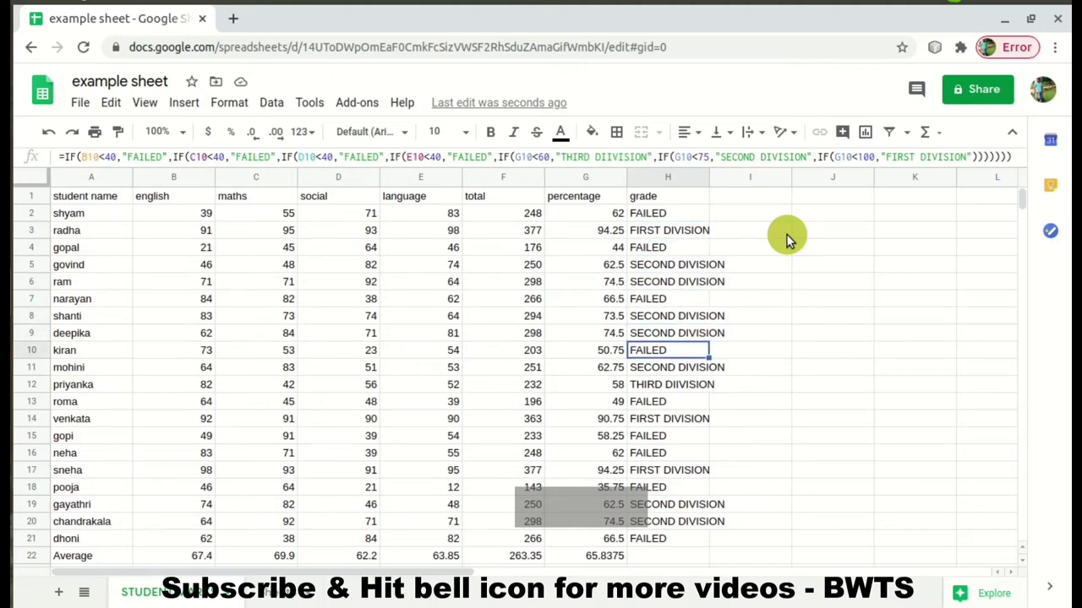
key("Down")
key("Down")
key("Down")
key("Down")
key("Down")
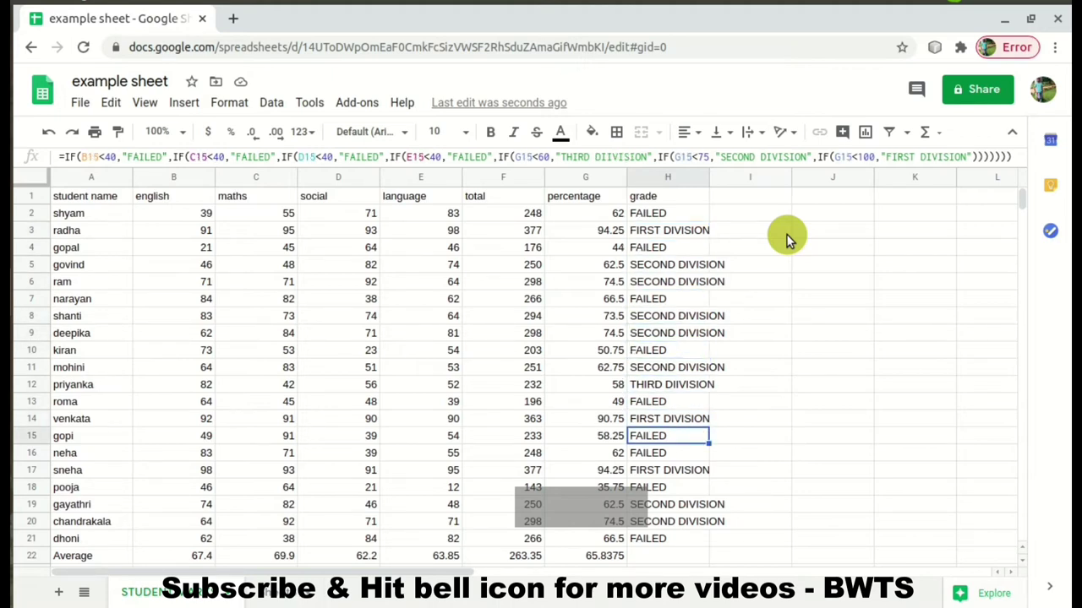
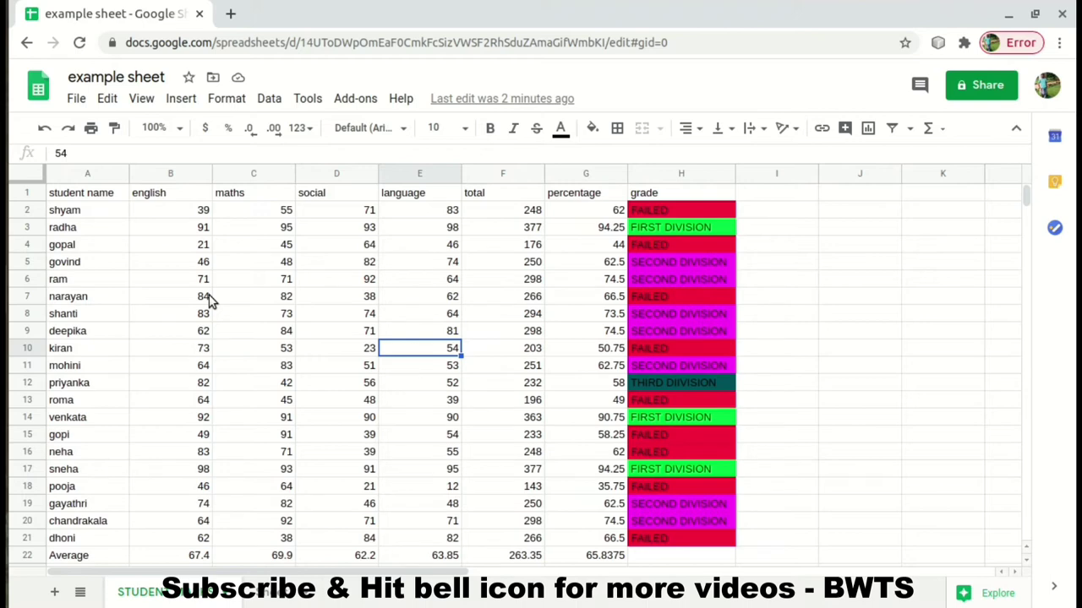
Insert a chart of the student names and their four subject marks, using the range A1:E21 with headers
key("Left")
key("Left")
key("Left")
key("Left")
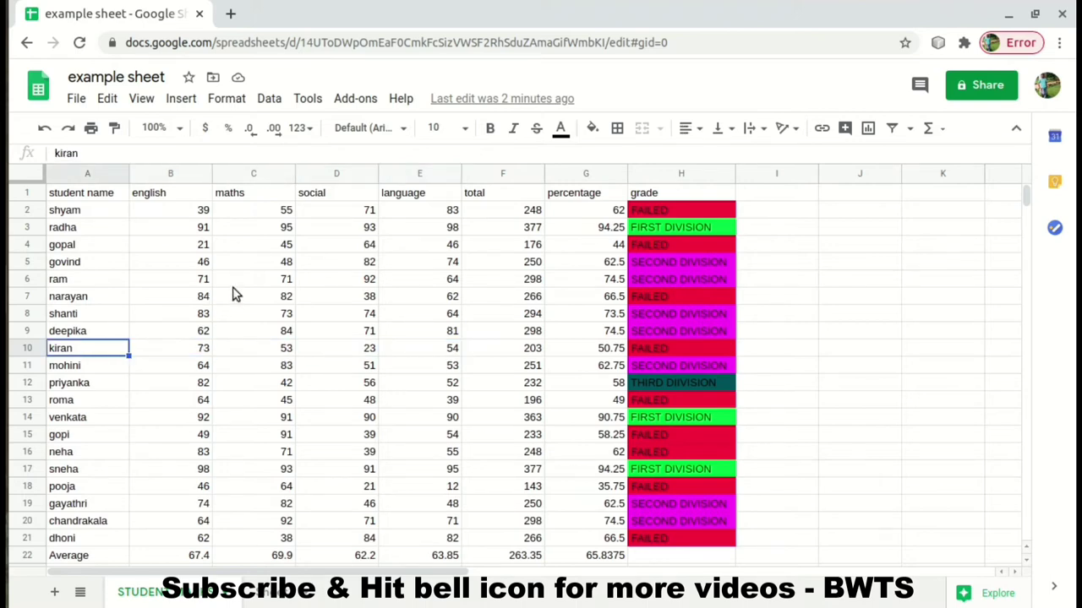
key("Up")
key("Up")
key("Up")
key("Up")
key("Up")
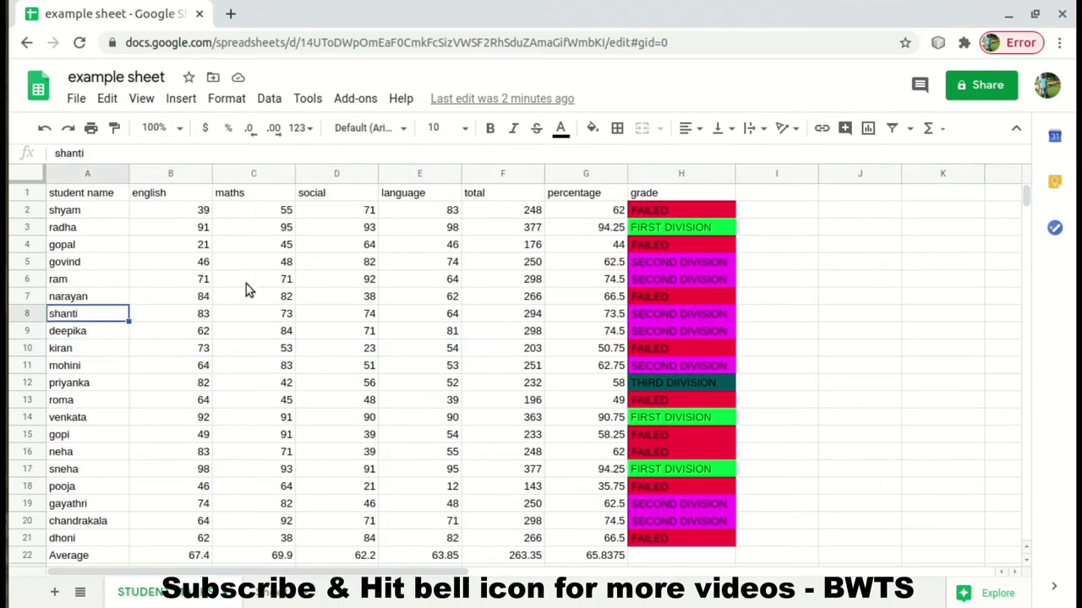
key("Up")
key("Up")
key("Up")
key("Up")
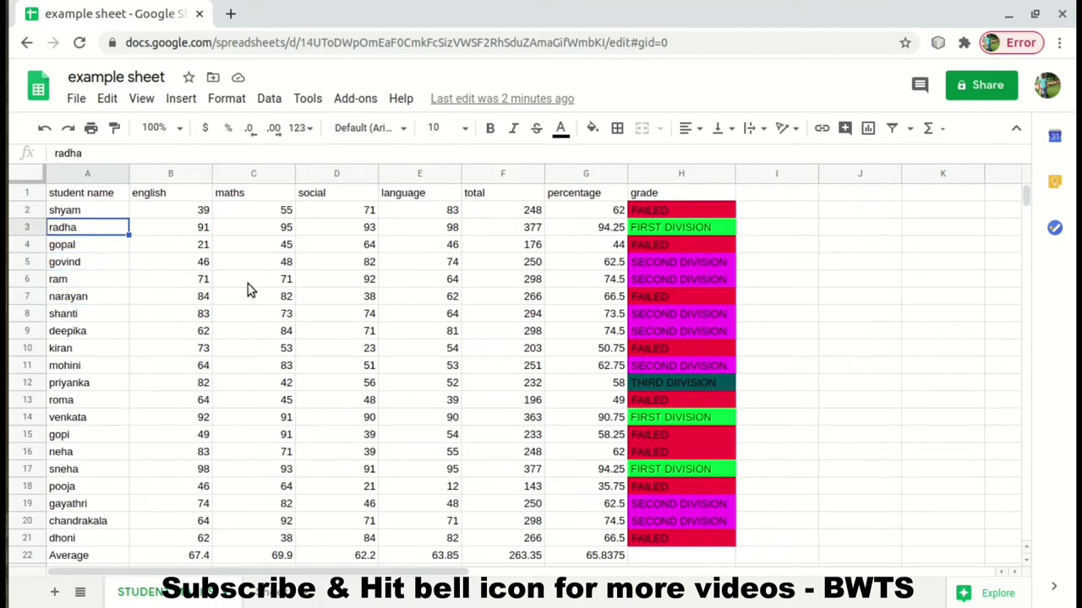
key("shift+Right")
key("shift+Right")
key("shift+Right")
key("shift+Right")
key("shift+Right")
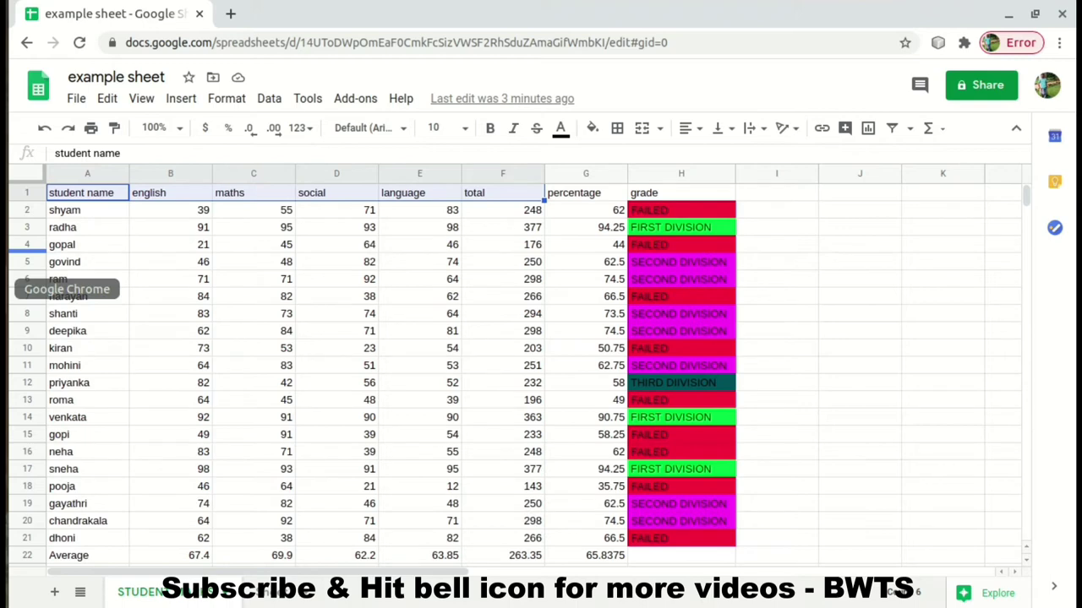
key("shift+Left")
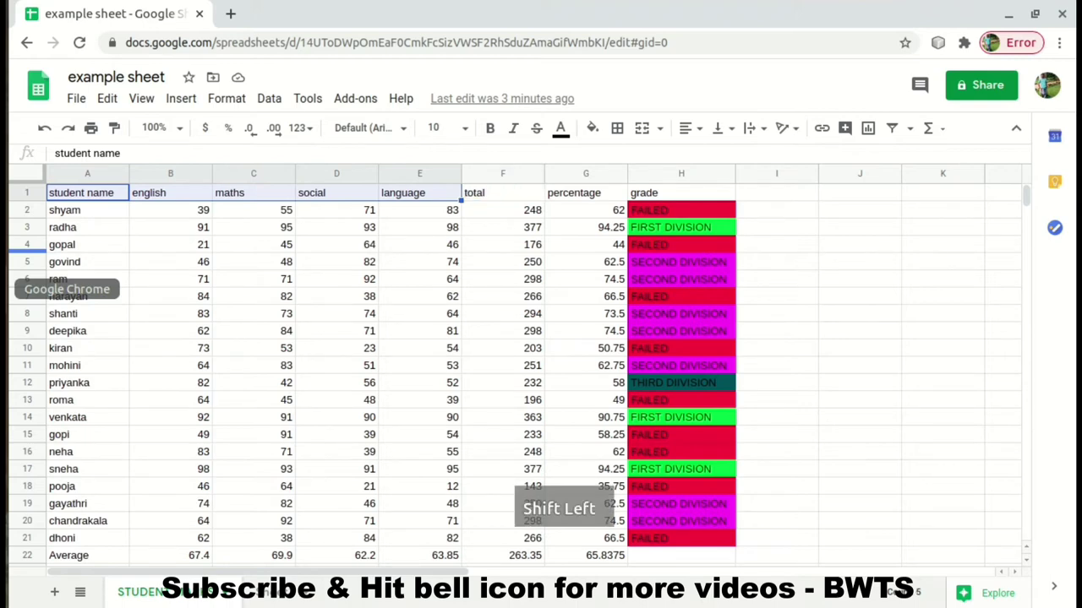
key("shift+Down")
key("shift+Down")
key("shift+Down")
key("shift+Down")
key("shift+Down")
key("shift+Down")
key("shift+Down")
key("shift+Down")
key("shift+Down")
key("shift+Down")
key("shift+Down")
key("shift+Down")
key("shift+Down")
key("shift+Down")
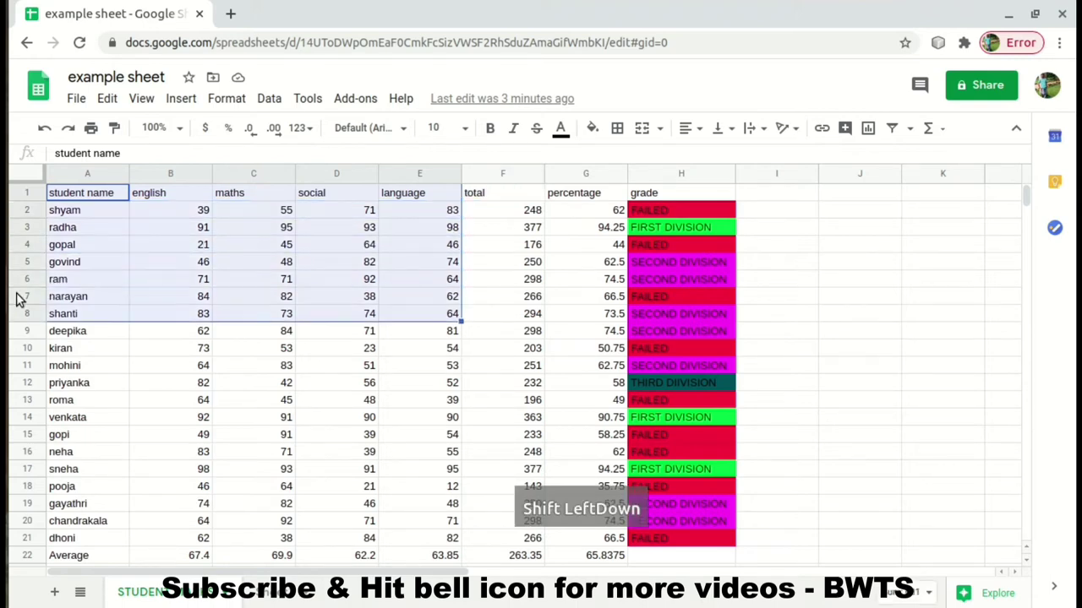
key("shift+Down")
key("shift+Down")
key("shift+Down")
key("shift+Down")
key("shift+Down")
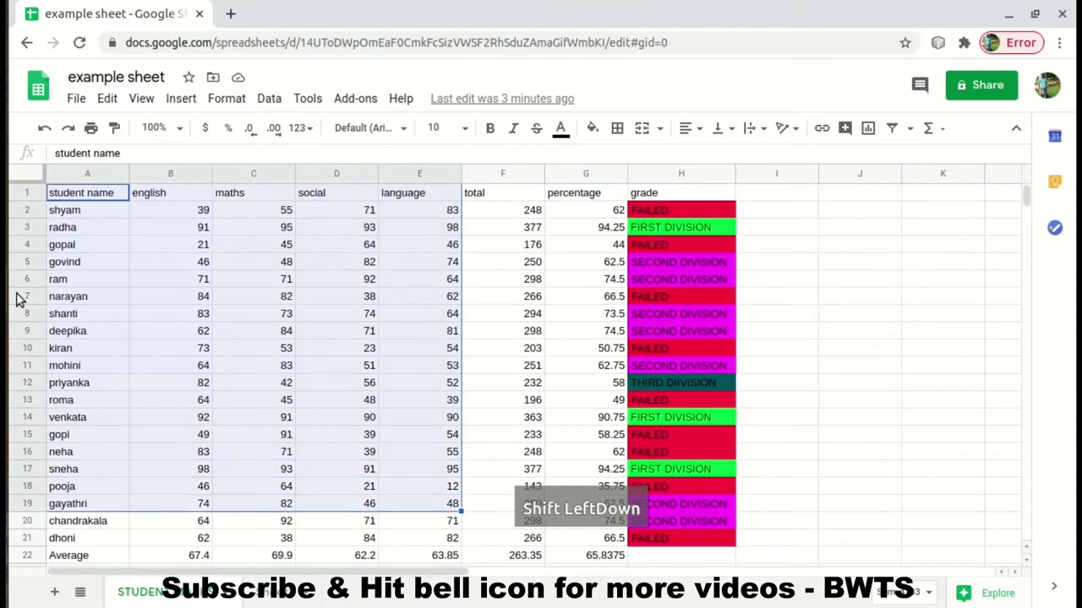
key("shift+Down")
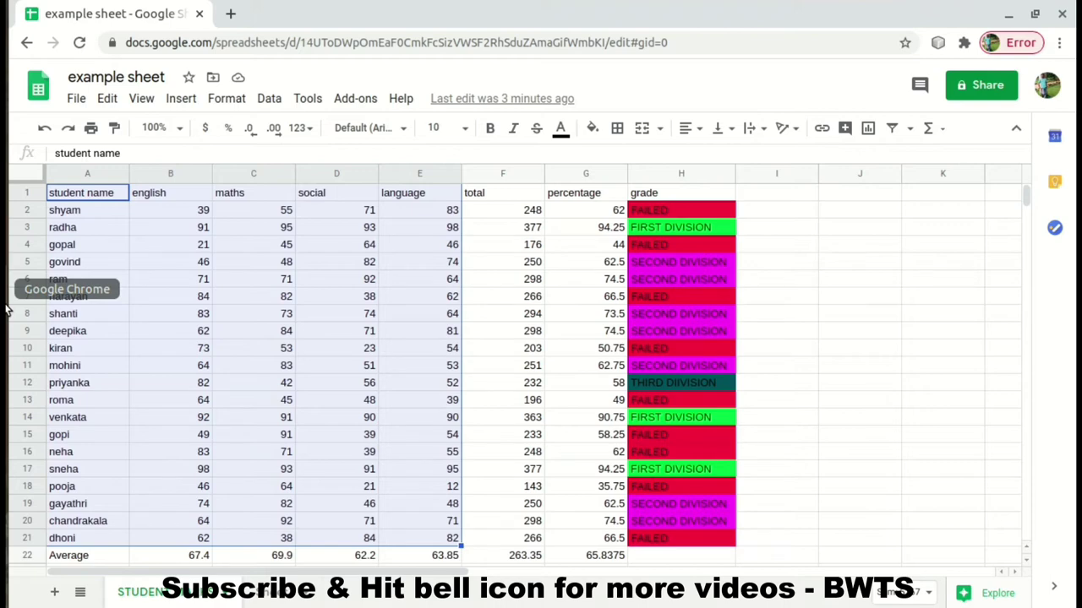
left_click(181, 101)
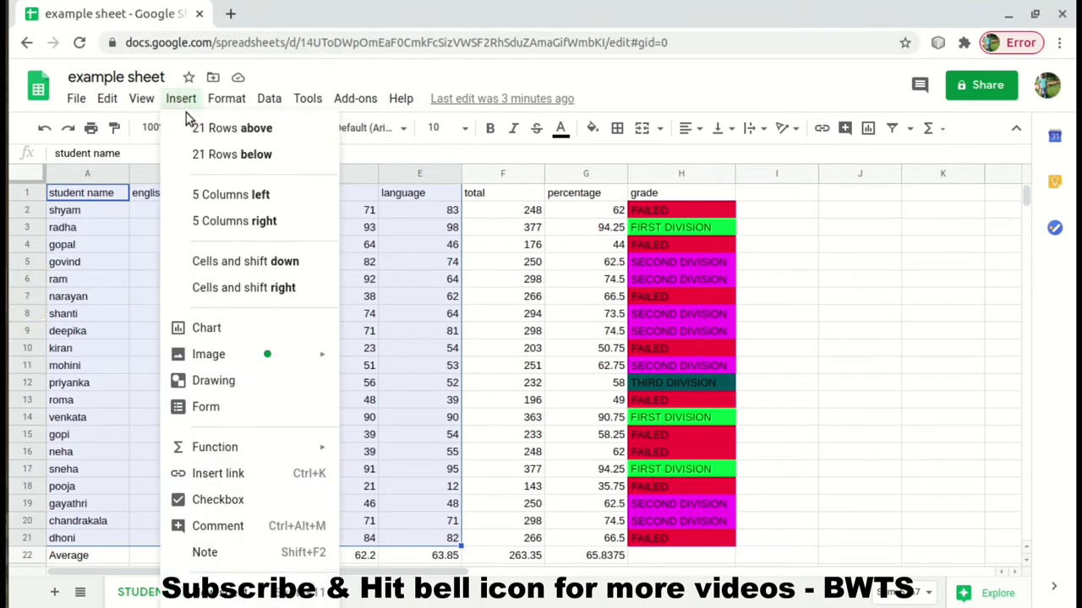
left_click(207, 328)
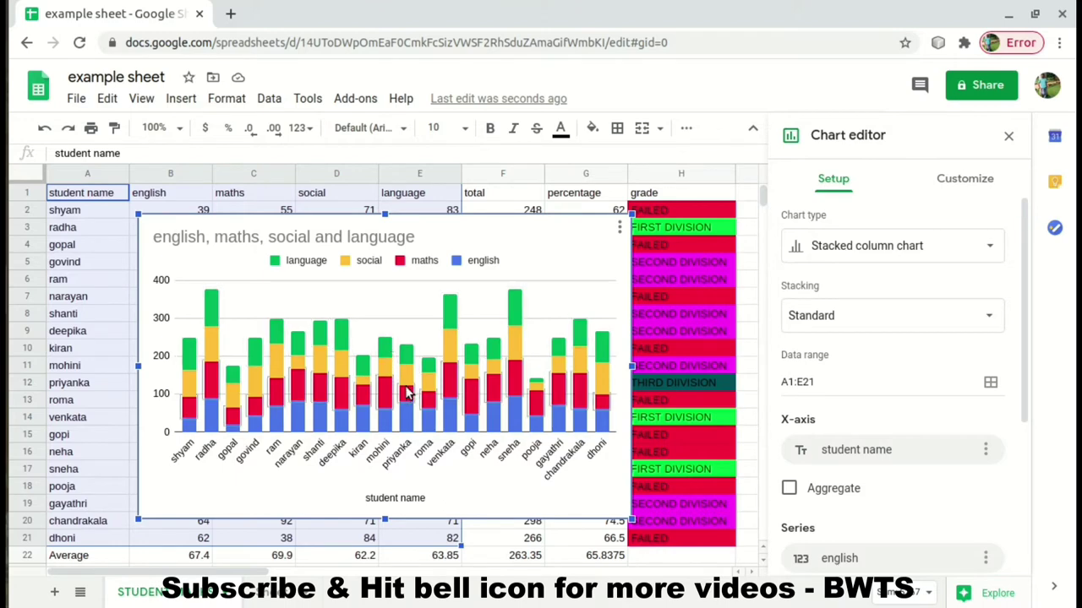
Try the stacked area type on the marks chart and switch it to the grouped column chart
left_click(900, 253)
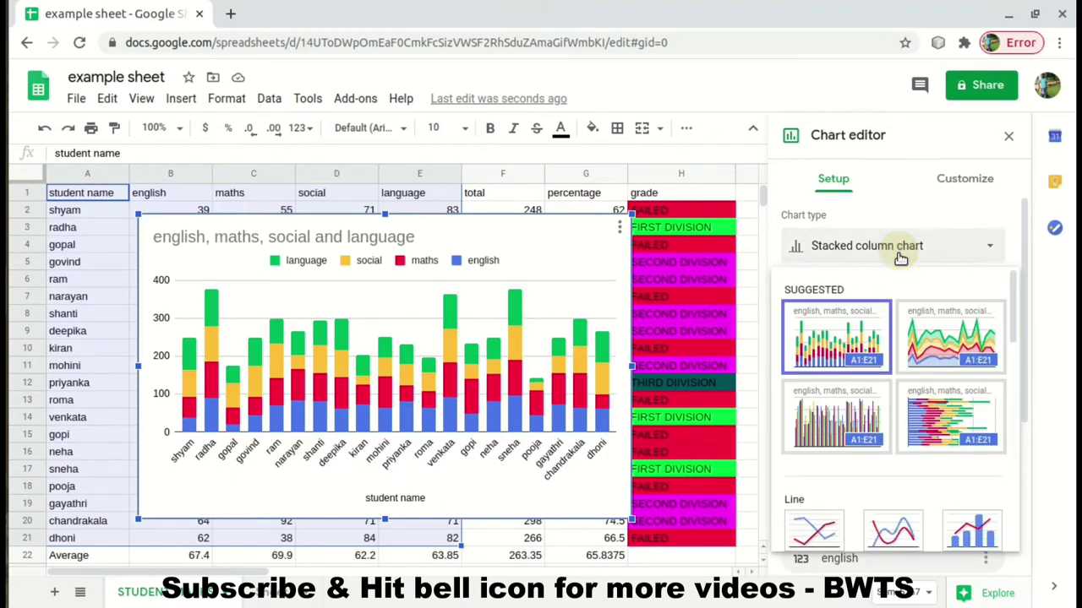
left_click(920, 343)
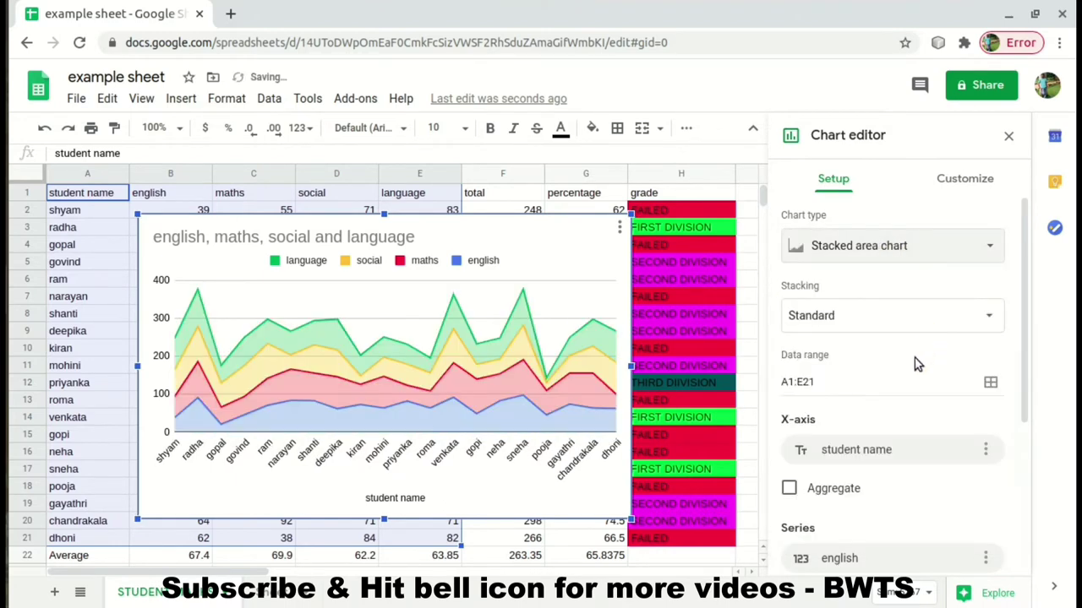
left_click(910, 253)
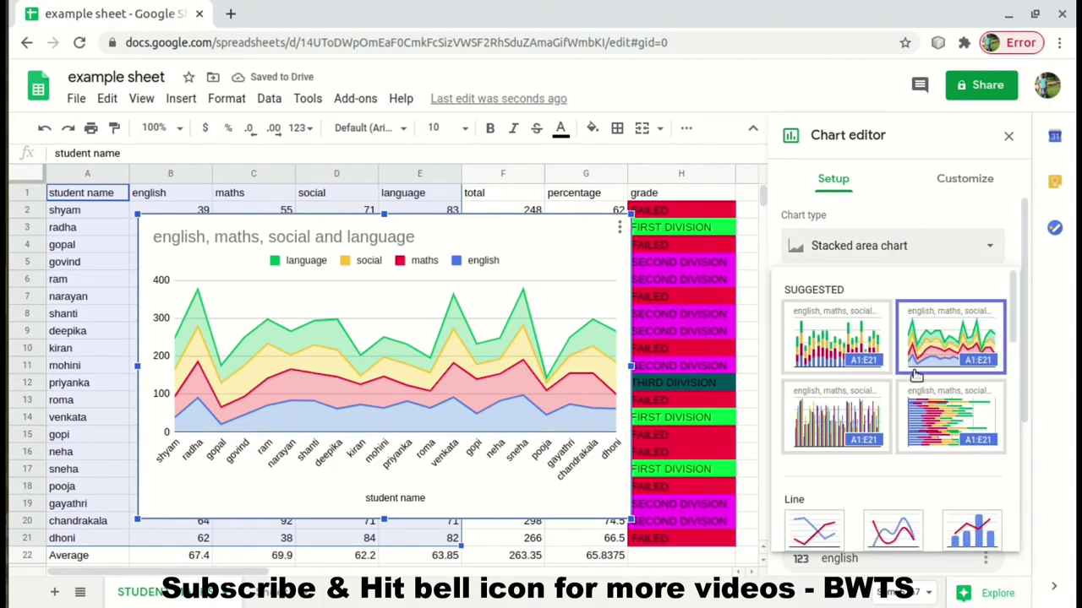
left_click(816, 414)
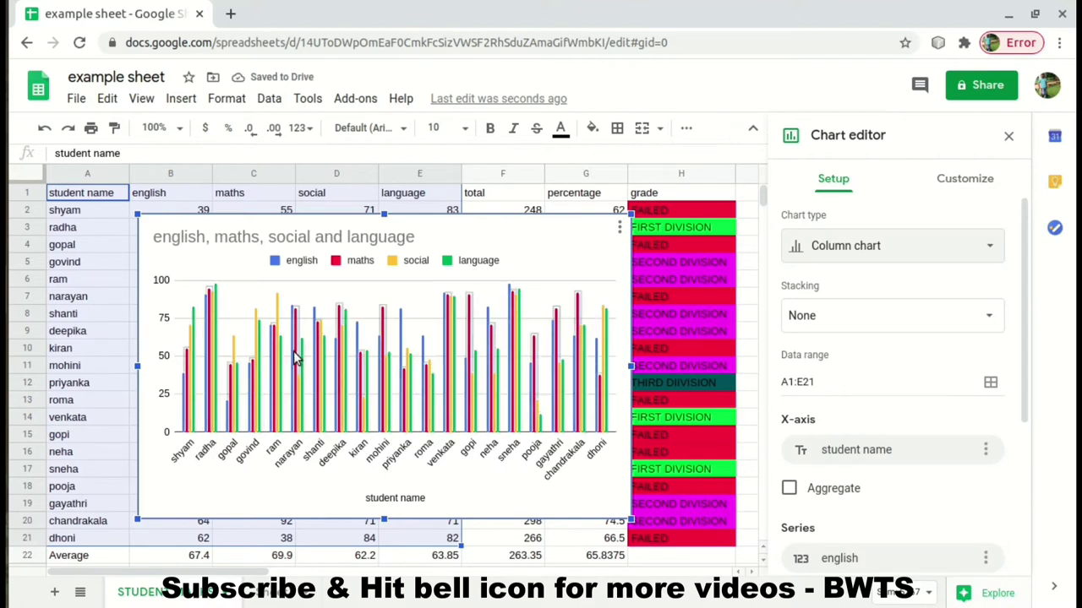
left_click(217, 298)
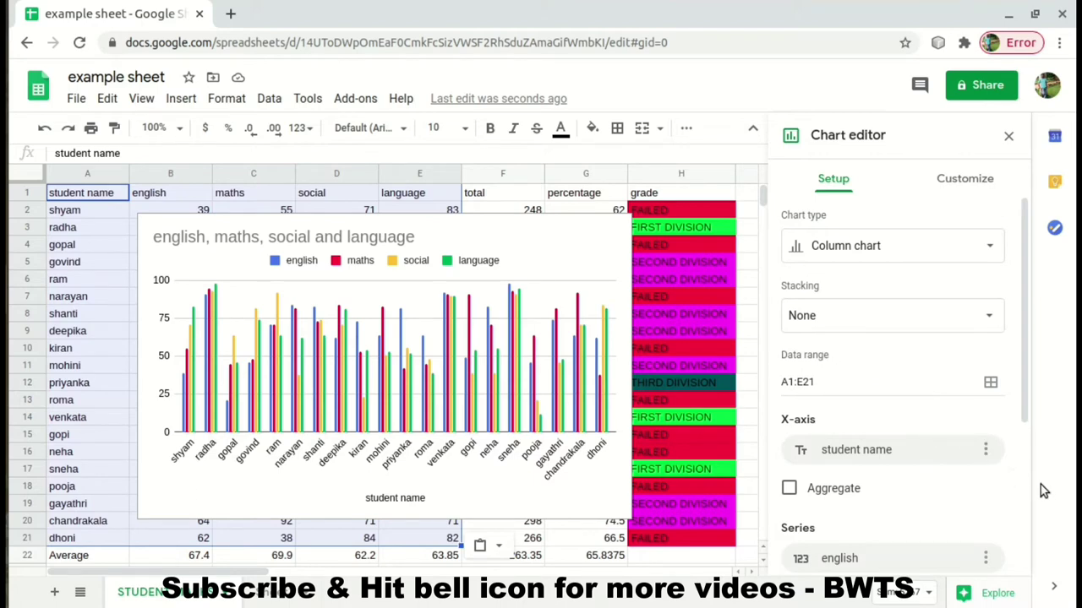
Review the chart's series setup and its chart style customization options
scroll(1020, 469, "down", 3)
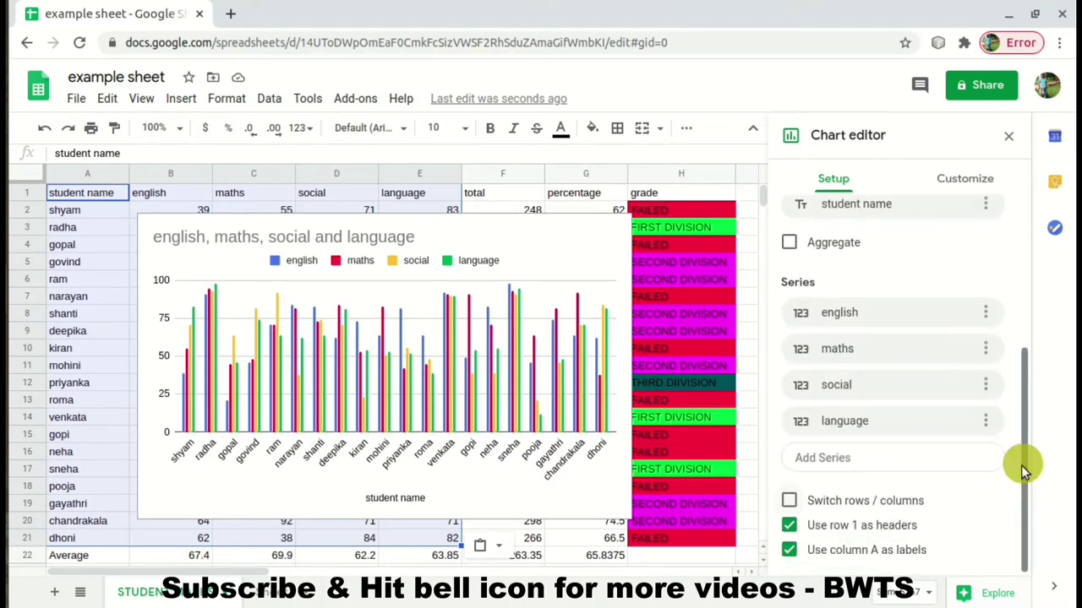
left_click(979, 185)
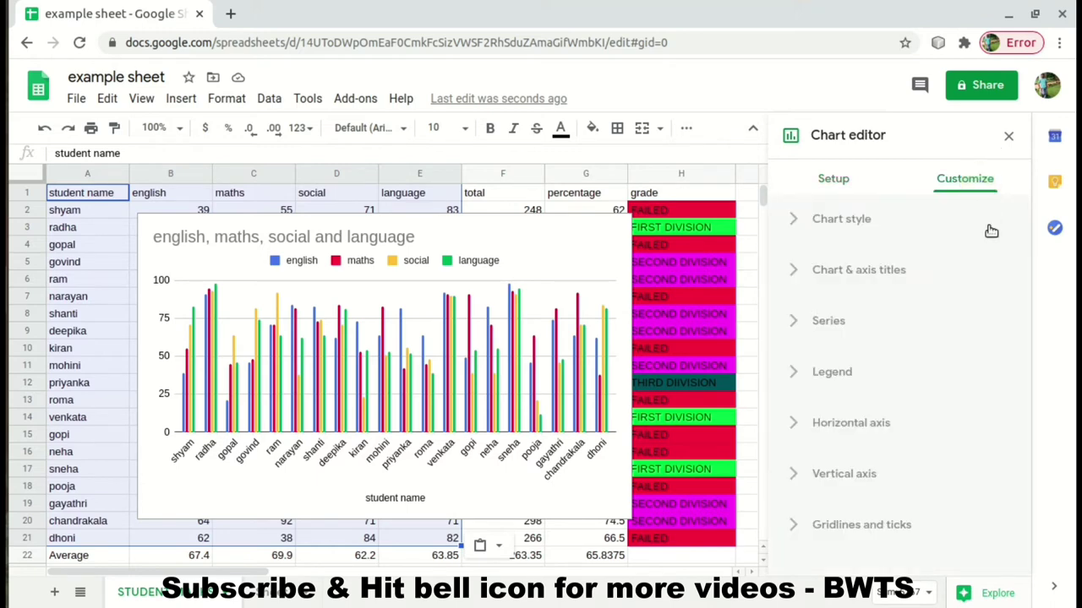
left_click(883, 223)
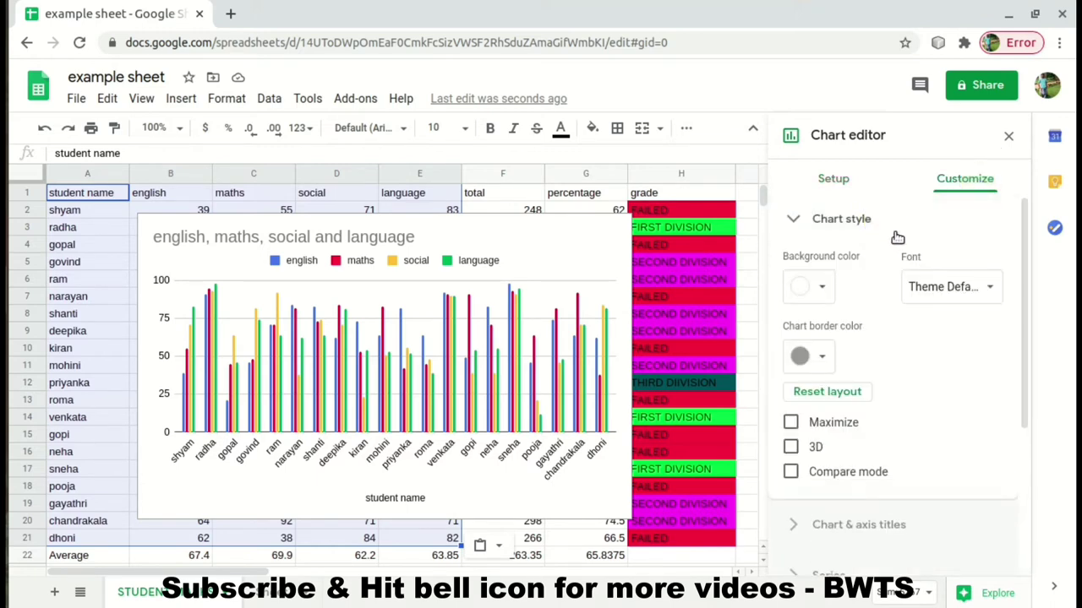
left_click(894, 224)
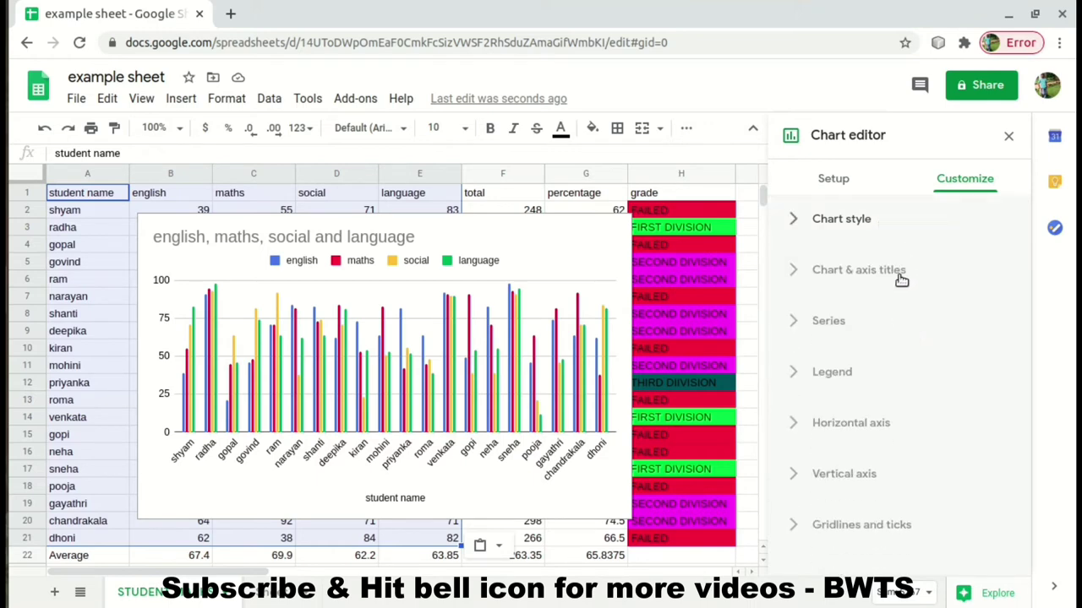
Open the chart title settings and try to clear the existing title text
left_click(901, 279)
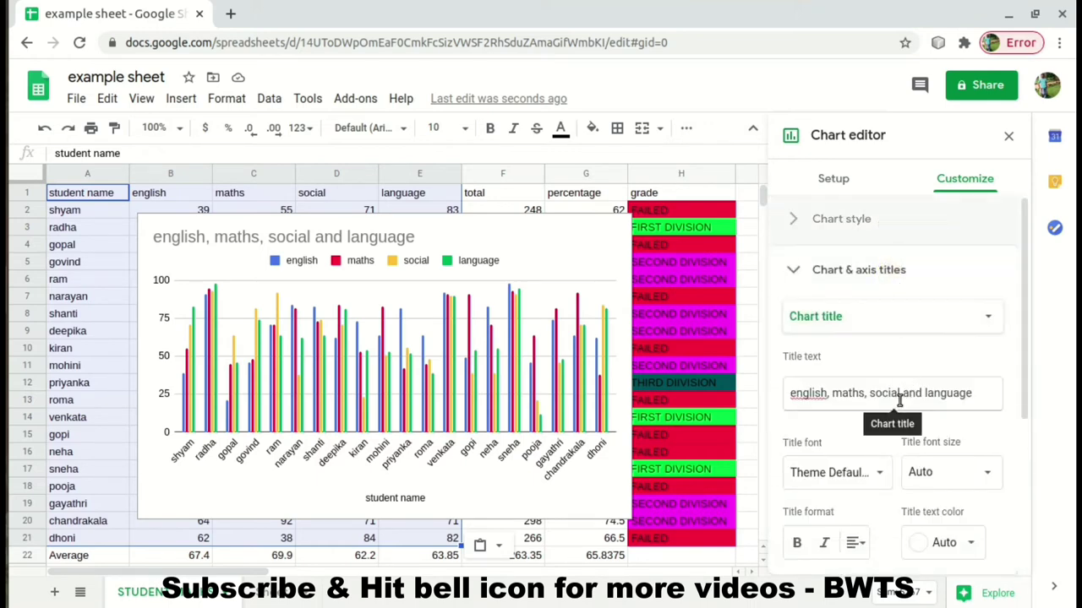
key("Delete")
left_click(566, 335)
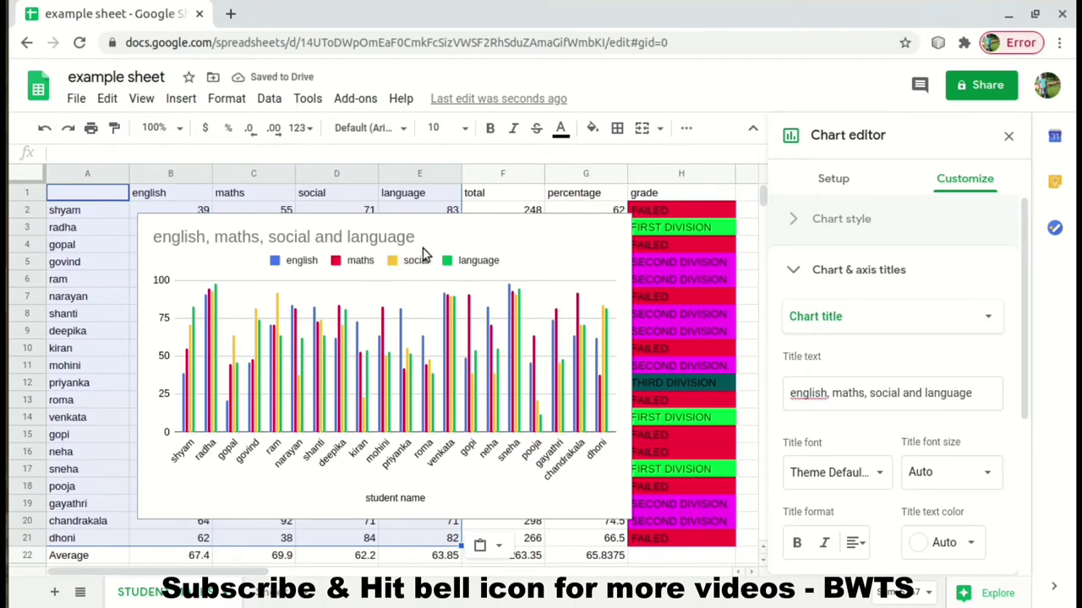
left_click(377, 264)
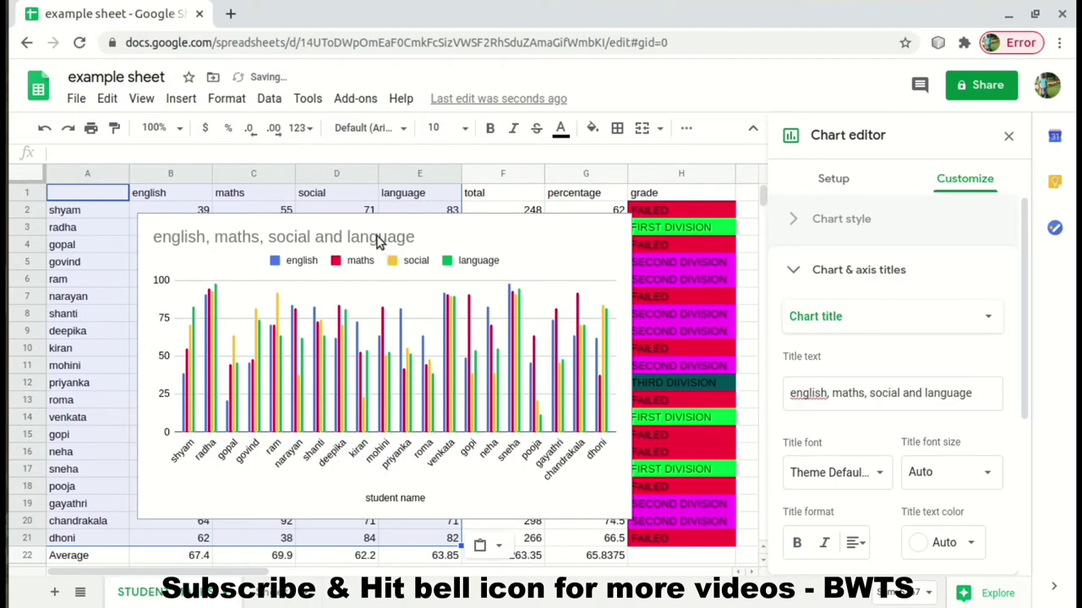
Replace the chart's title text with STUDENT ANALYSIS
left_click(378, 243)
left_click(378, 243)
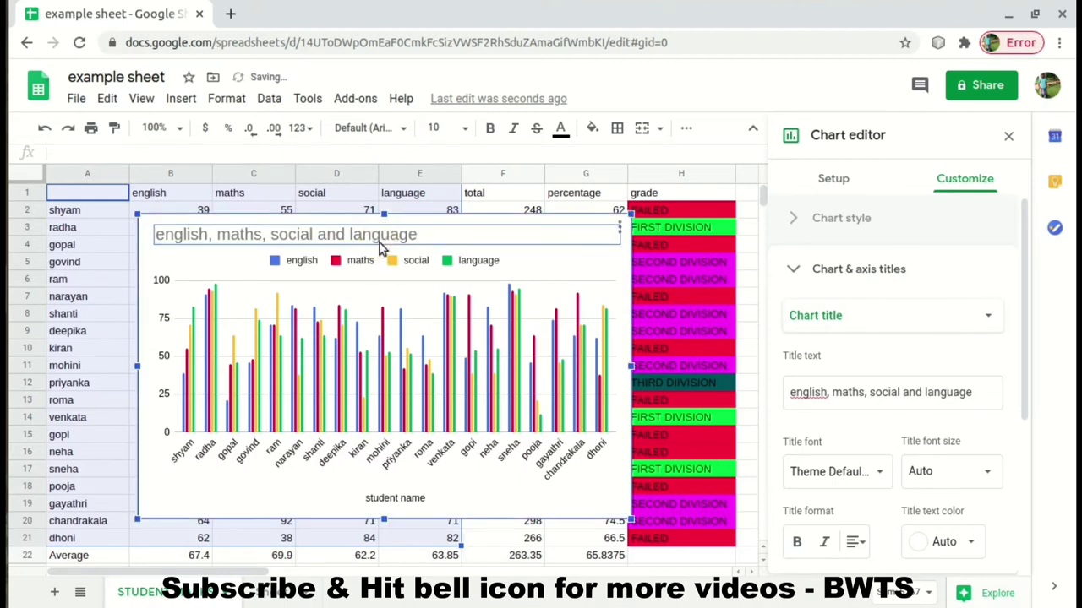
left_click(365, 234)
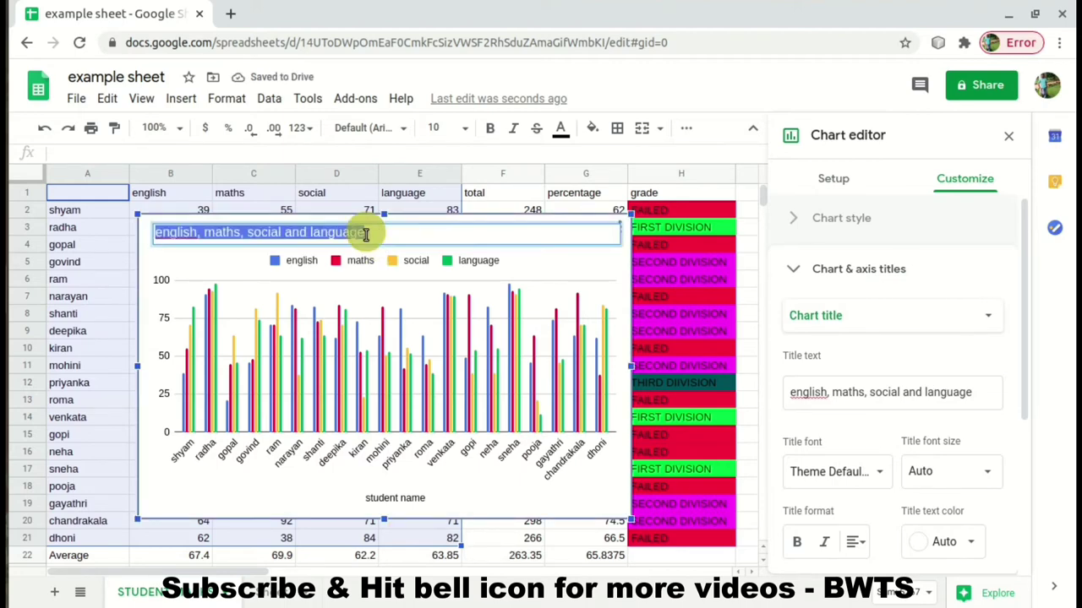
left_click(366, 236)
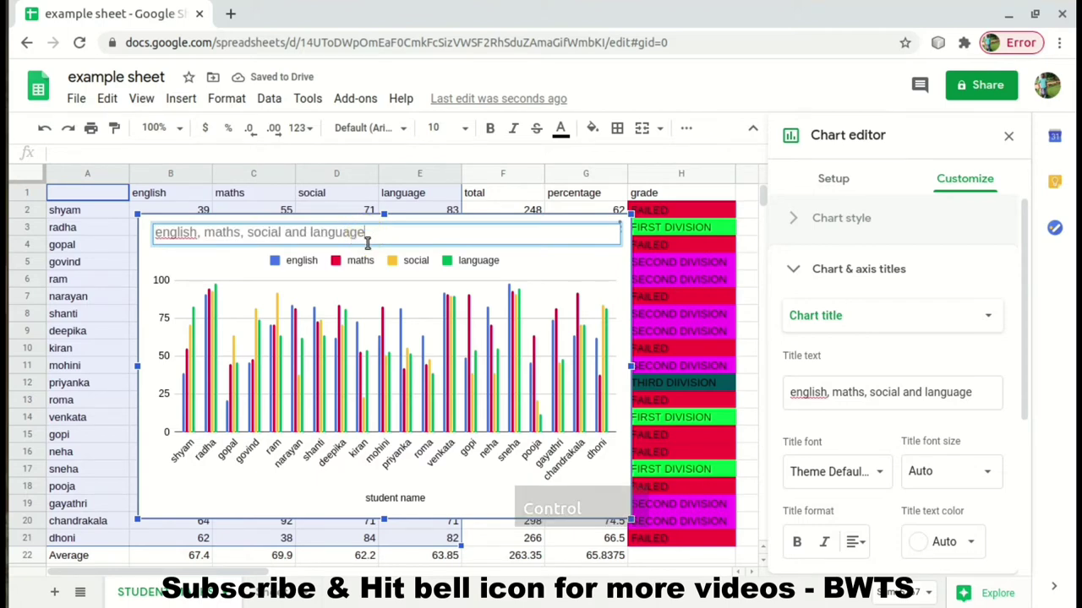
key("ctrl+a")
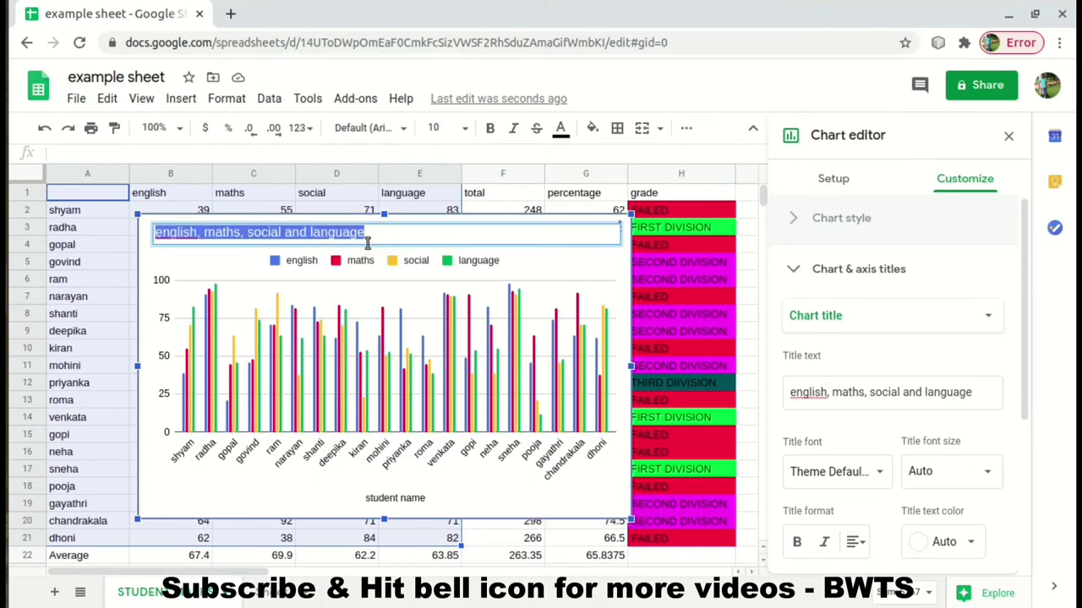
type("STUD")
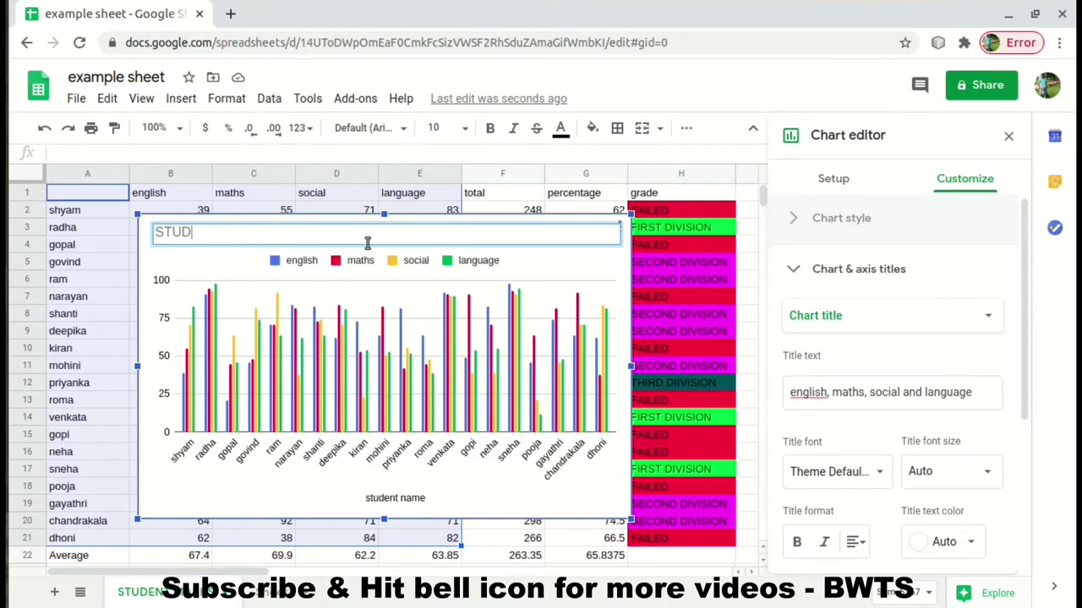
type("ENT ANALYSIS")
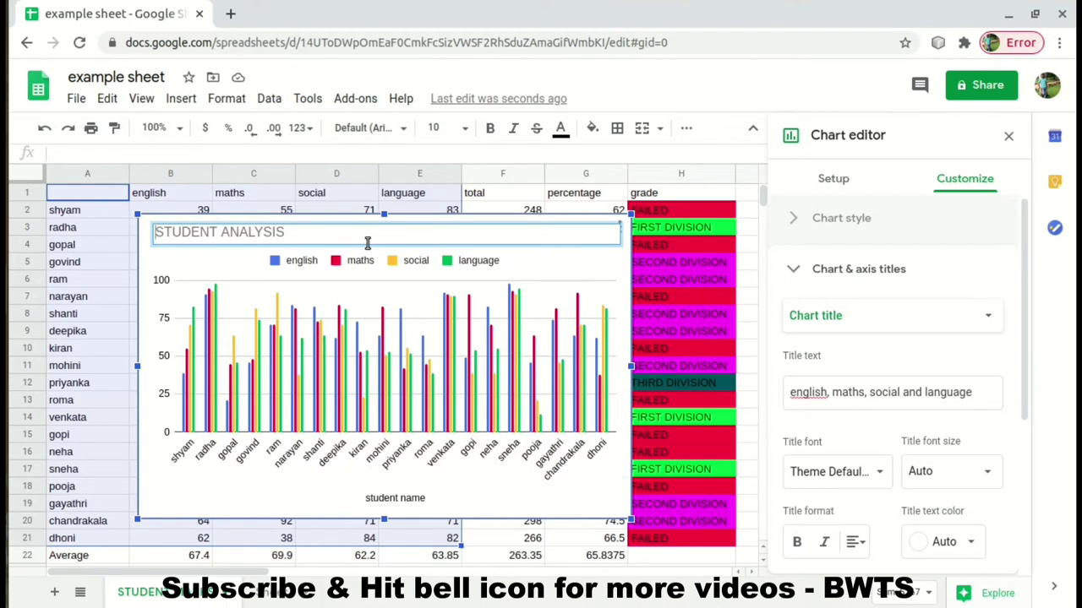
key("Return")
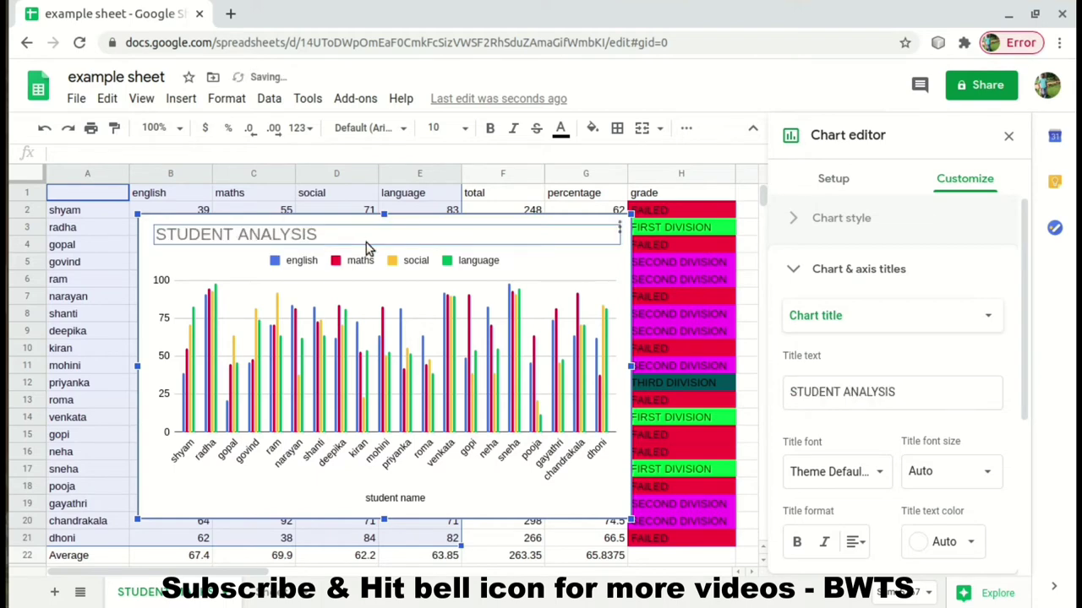
Copy the STUDENT ANALYSIS chart and paste it into the empty second sheet
right_click(578, 262)
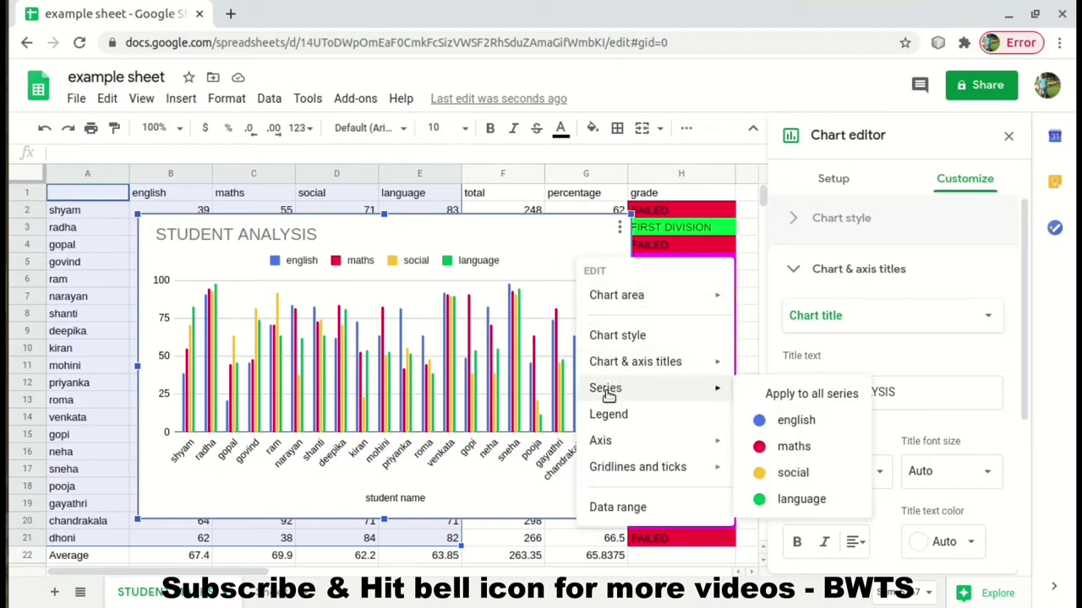
left_click(619, 228)
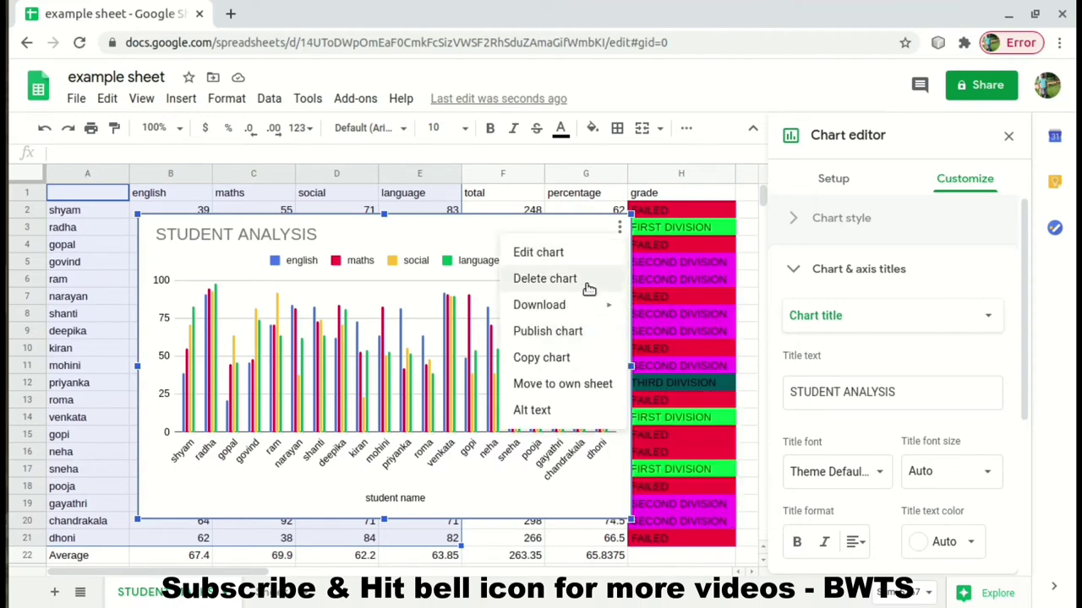
left_click(569, 365)
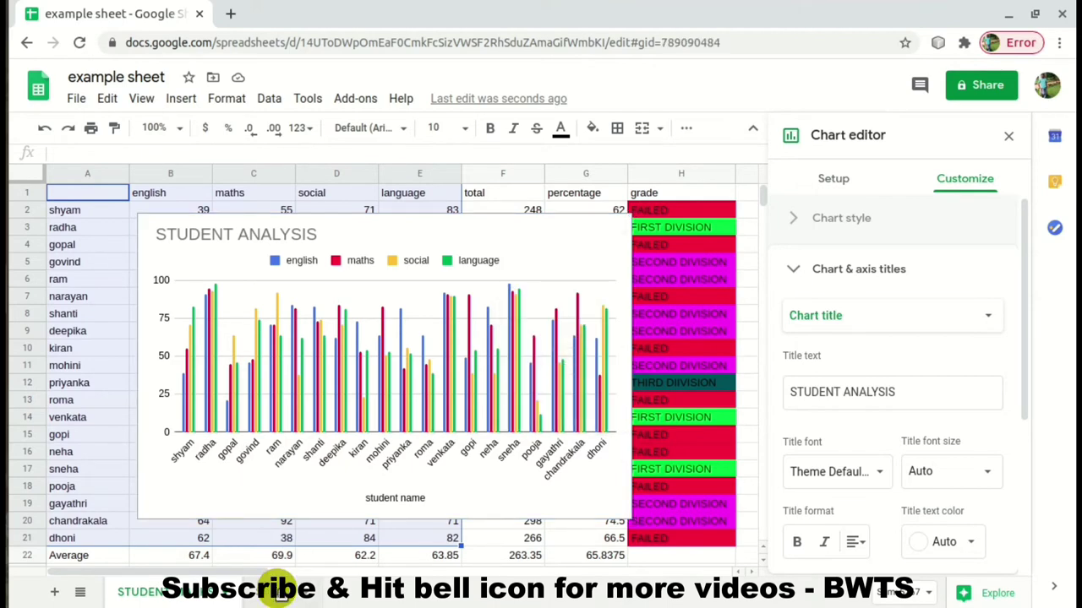
left_click(279, 594)
key("ctrl+v")
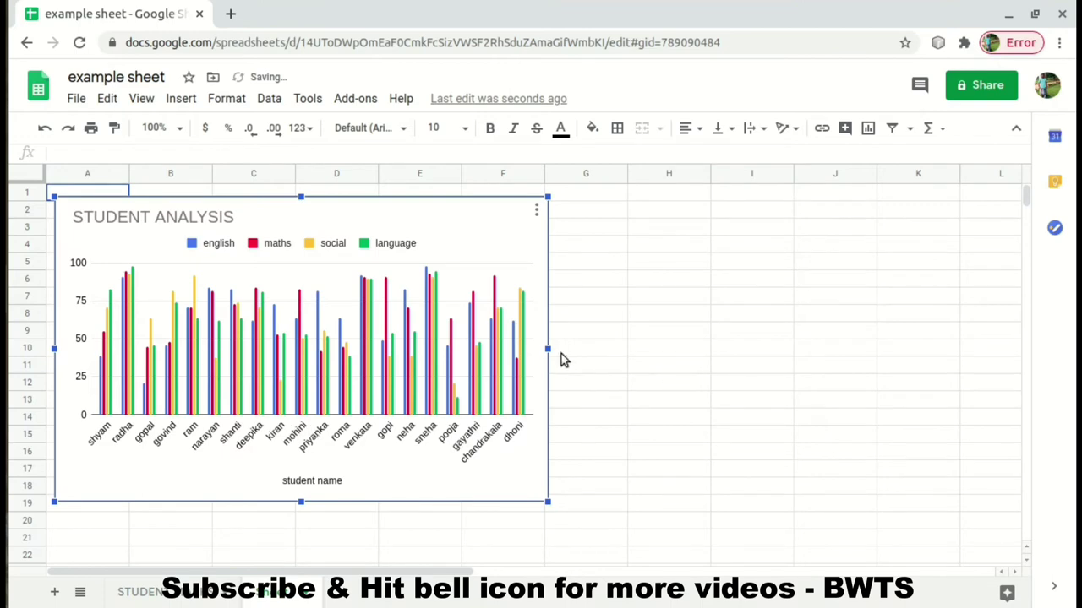
Enlarge the pasted chart by widening it into column K and extending its lower edge past row 26
left_click_drag(548, 348, 596, 348)
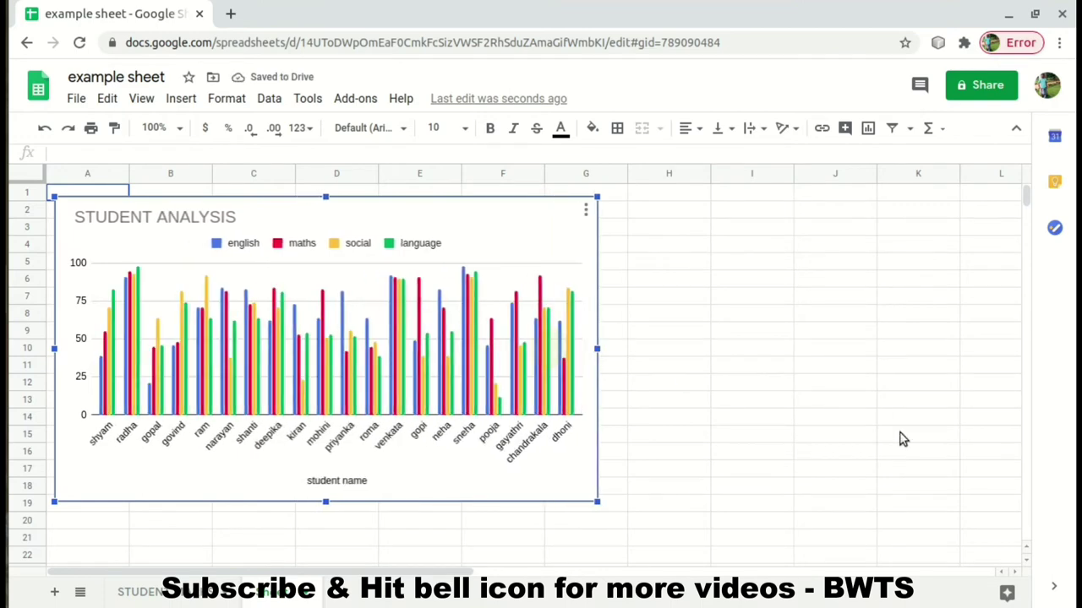
left_click_drag(901, 438, 911, 438)
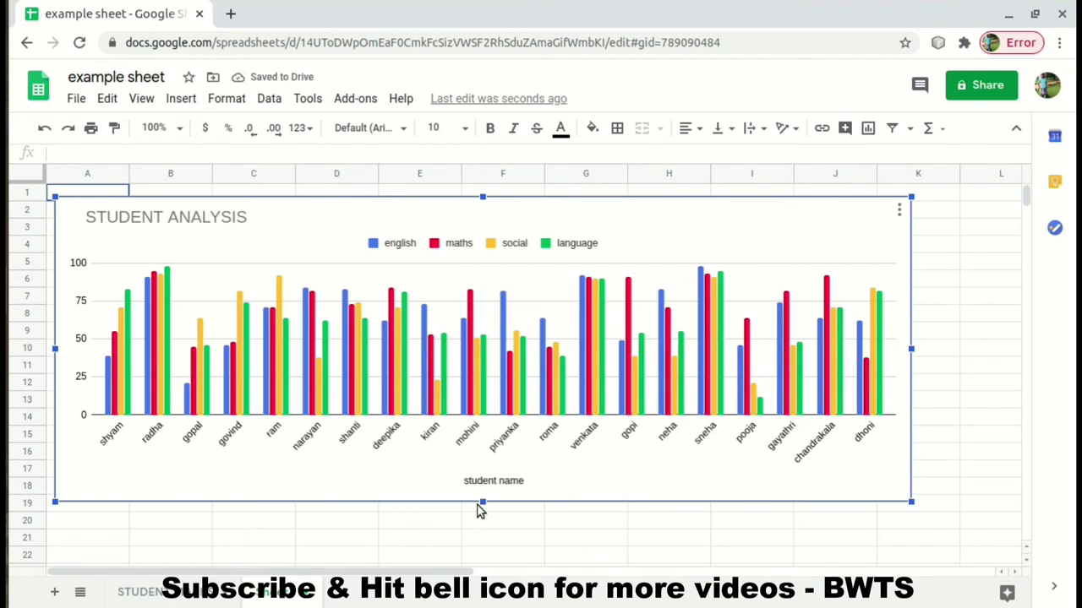
left_click_drag(480, 511, 471, 549)
left_click(453, 410)
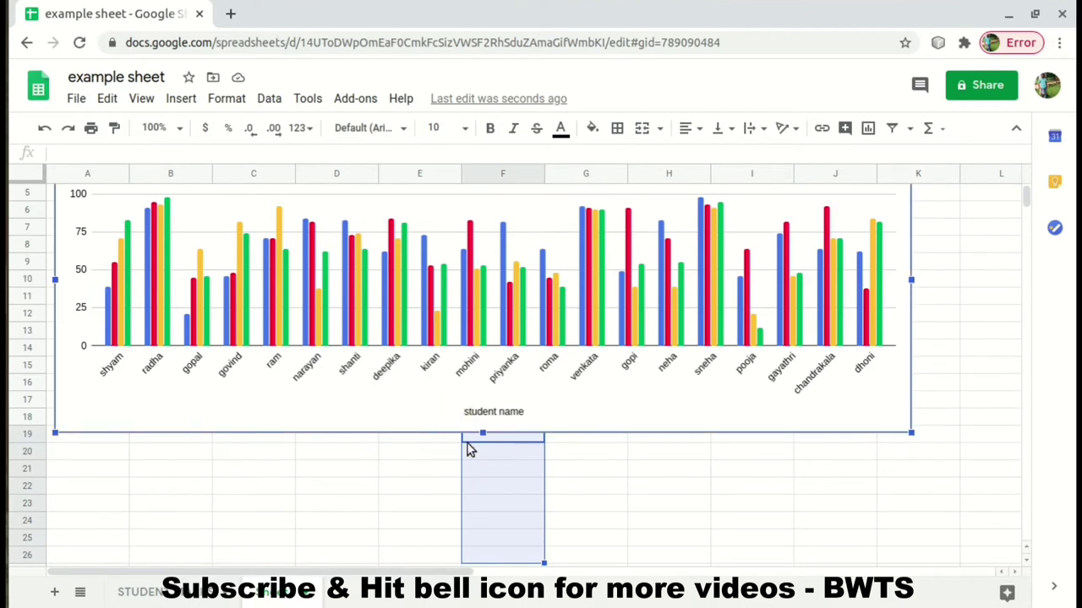
left_click_drag(483, 433, 503, 572)
Examine the enlarged chart from the last student's bars up to the title and subject legend
mouse_move(503, 343)
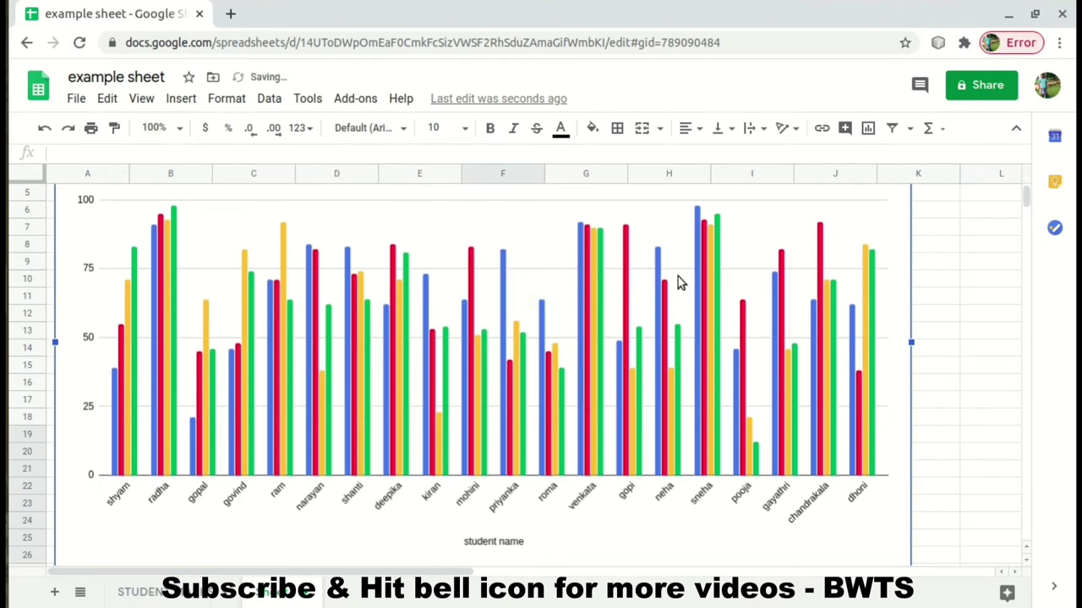
mouse_move(868, 386)
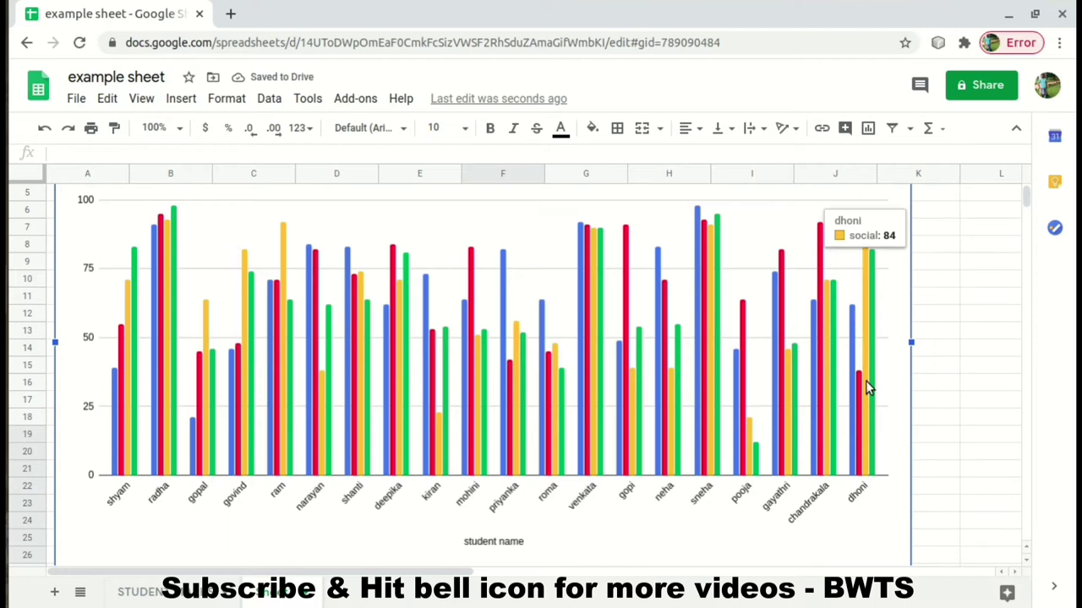
left_click(941, 315)
key("Up")
key("Up")
key("Up")
key("Up")
key("Up")
key("Up")
key("Up")
key("Up")
key("Up")
key("Up")
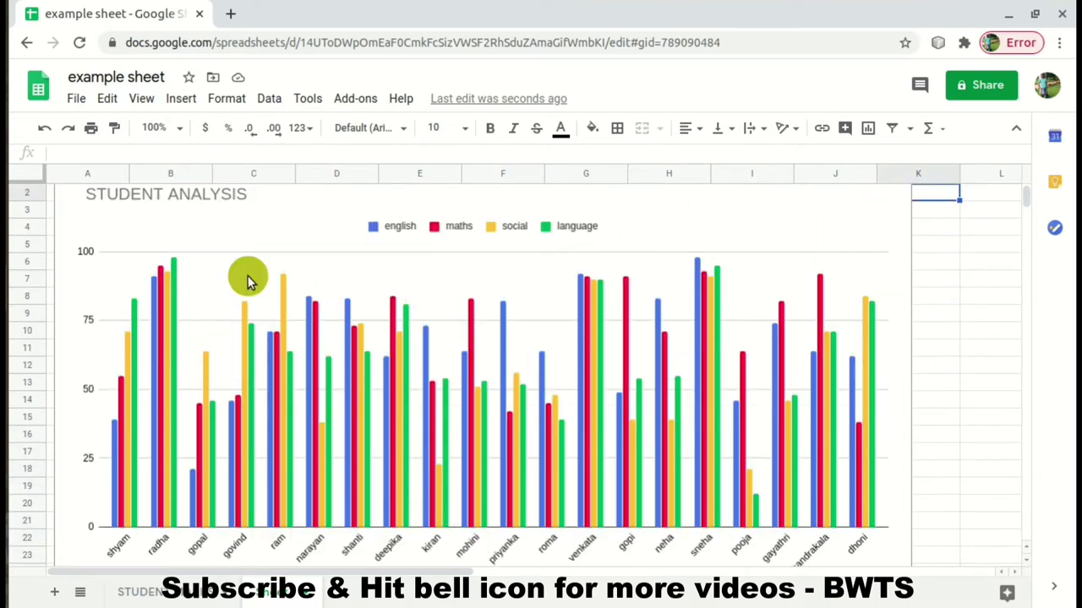
Open the enlarged chart for editing and change its type to stacked stepped area chart
double_click(176, 265)
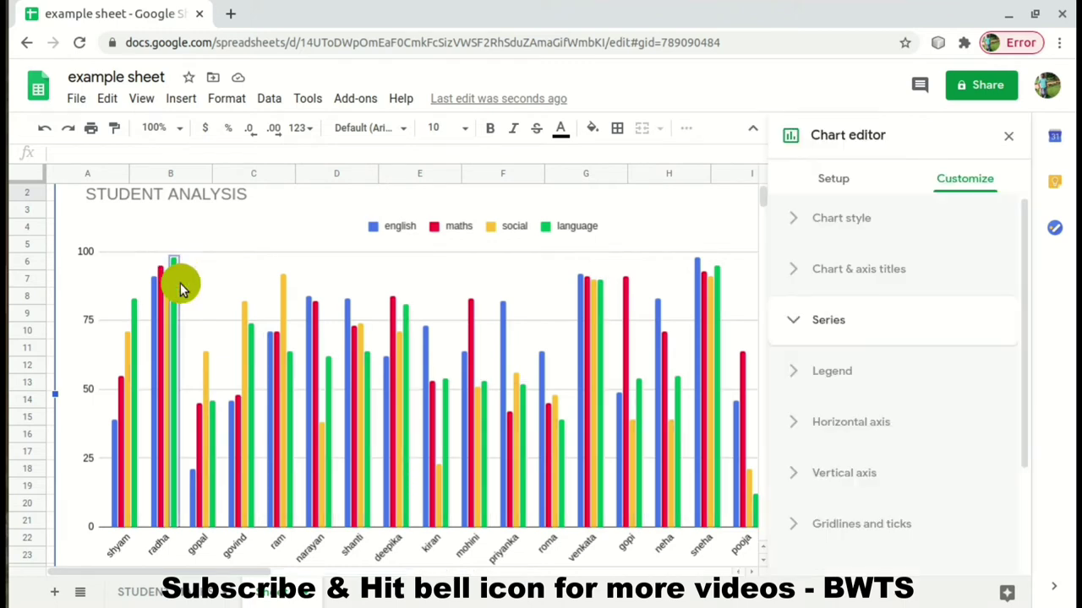
left_click(182, 286)
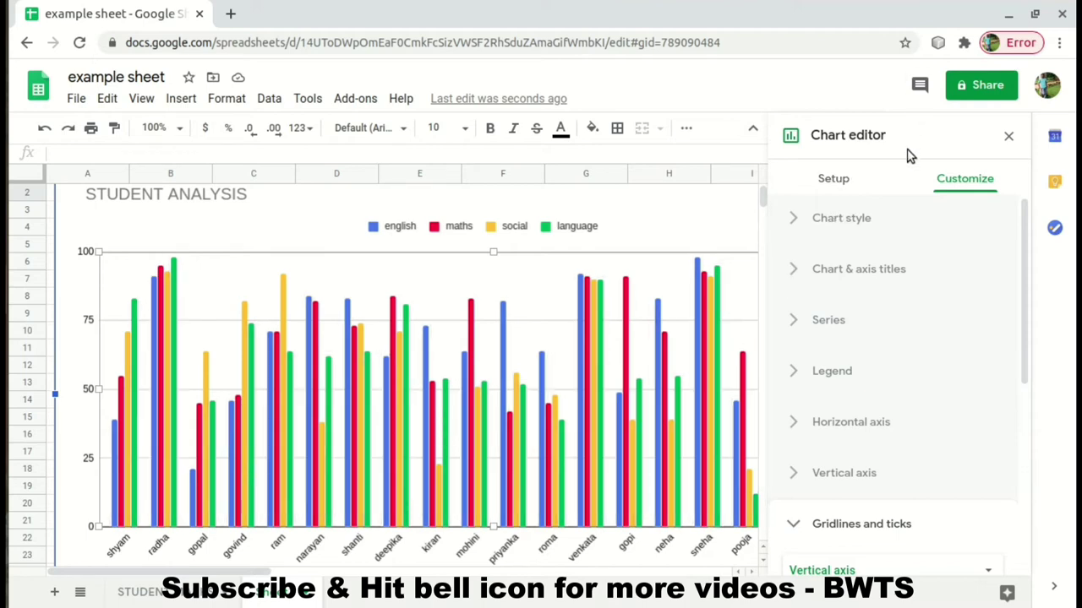
left_click(834, 179)
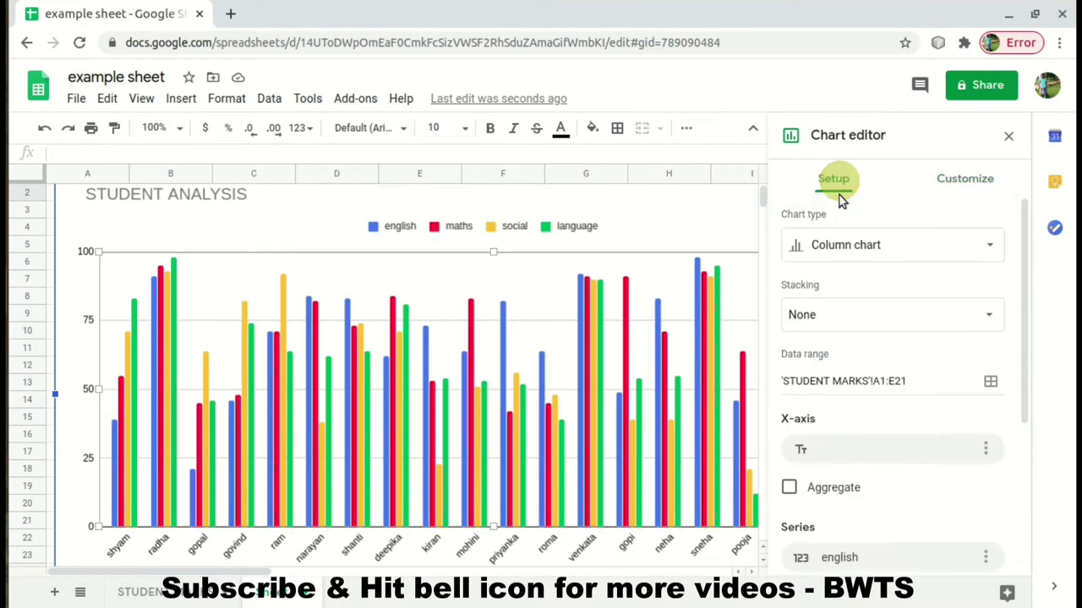
left_click(853, 245)
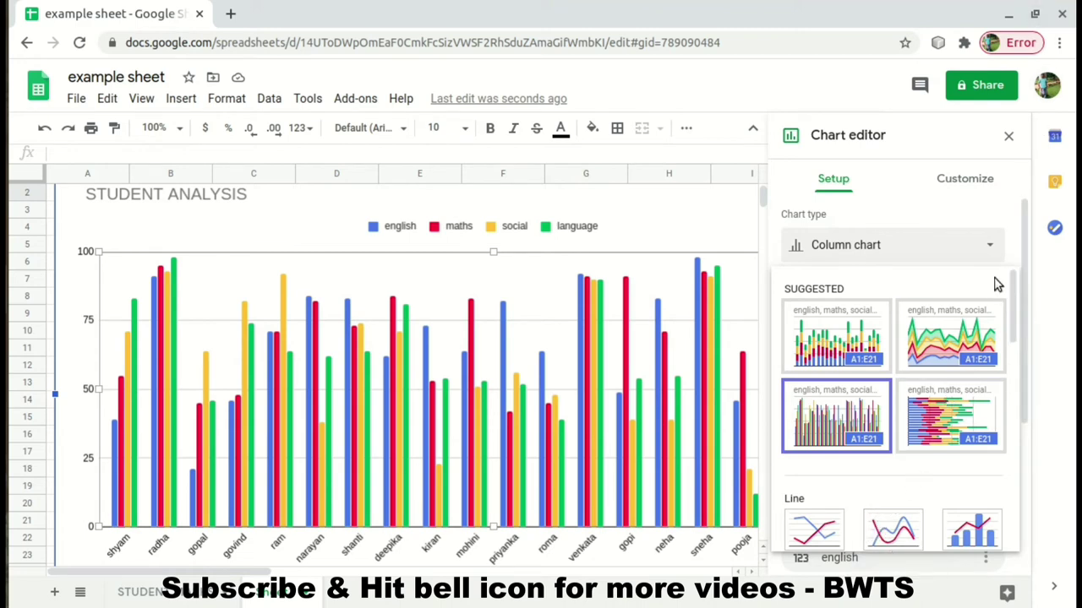
left_click_drag(1014, 302, 984, 388)
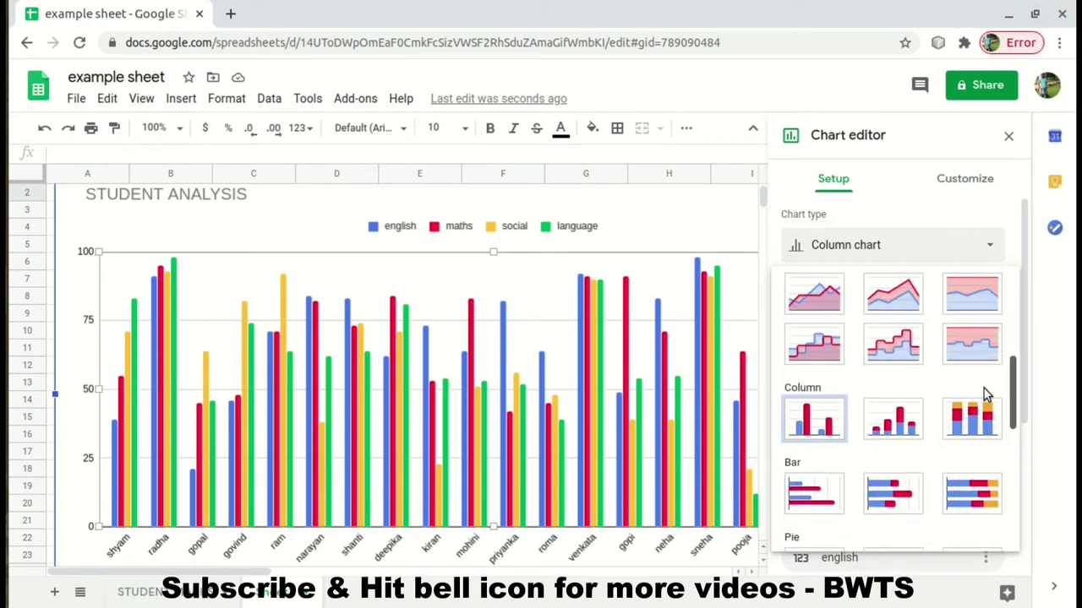
left_click(901, 353)
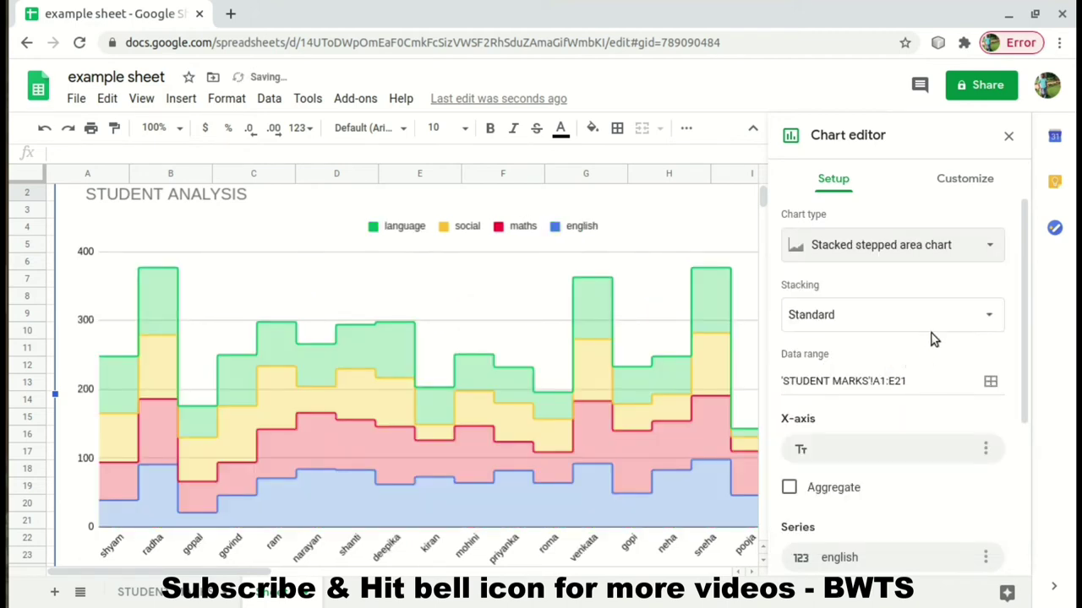
Change the STUDENT ANALYSIS chart's type to stacked bar chart
left_click(961, 248)
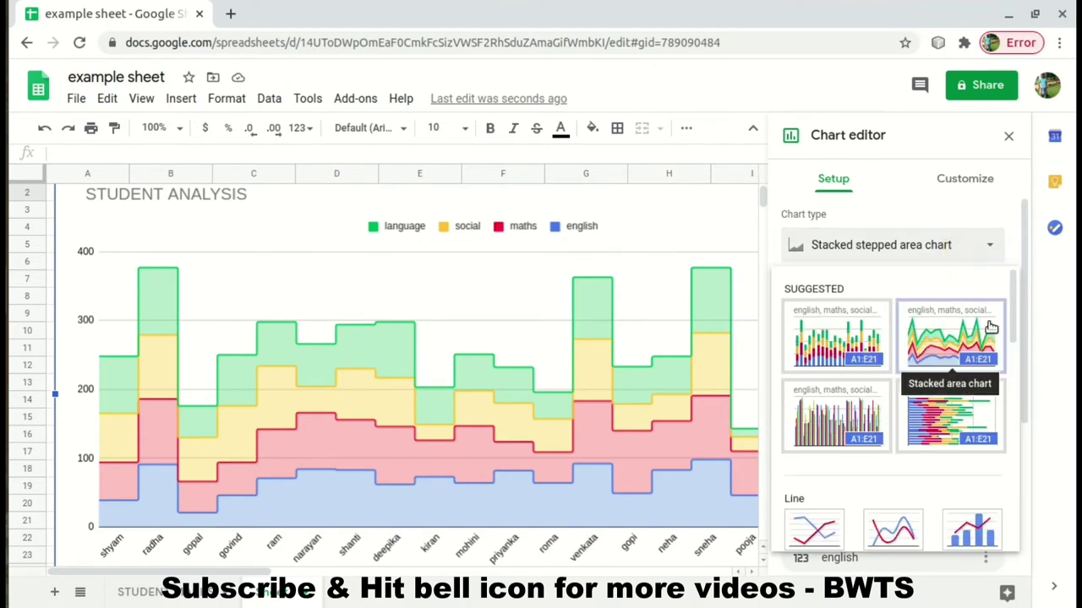
left_click_drag(1014, 301, 1009, 415)
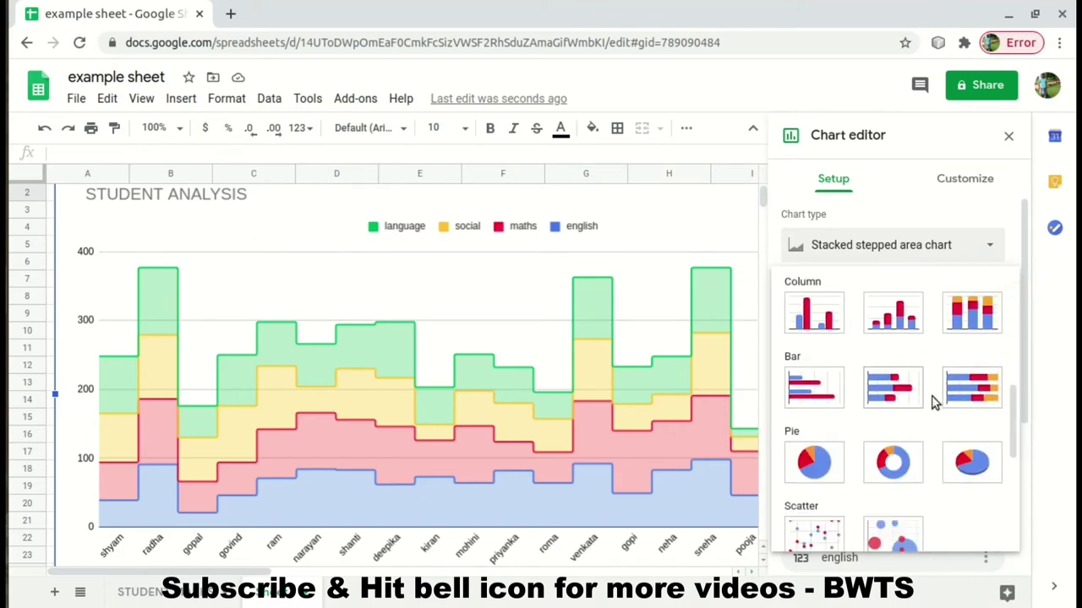
left_click(896, 390)
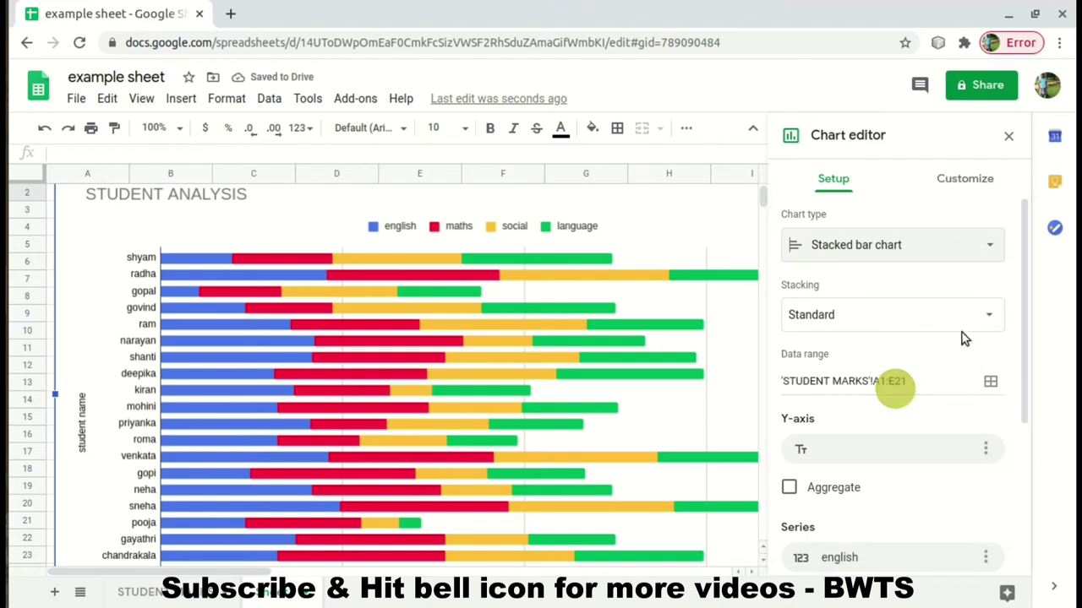
Change the STUDENT ANALYSIS chart's type to 3D pie chart
left_click(946, 255)
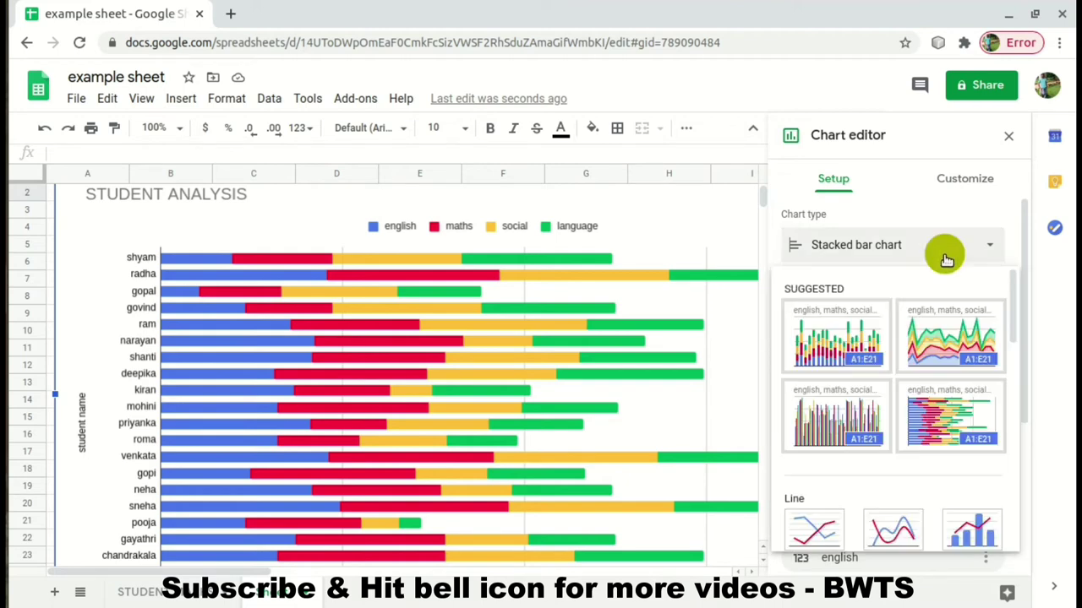
left_click(1011, 399)
left_click(1013, 404)
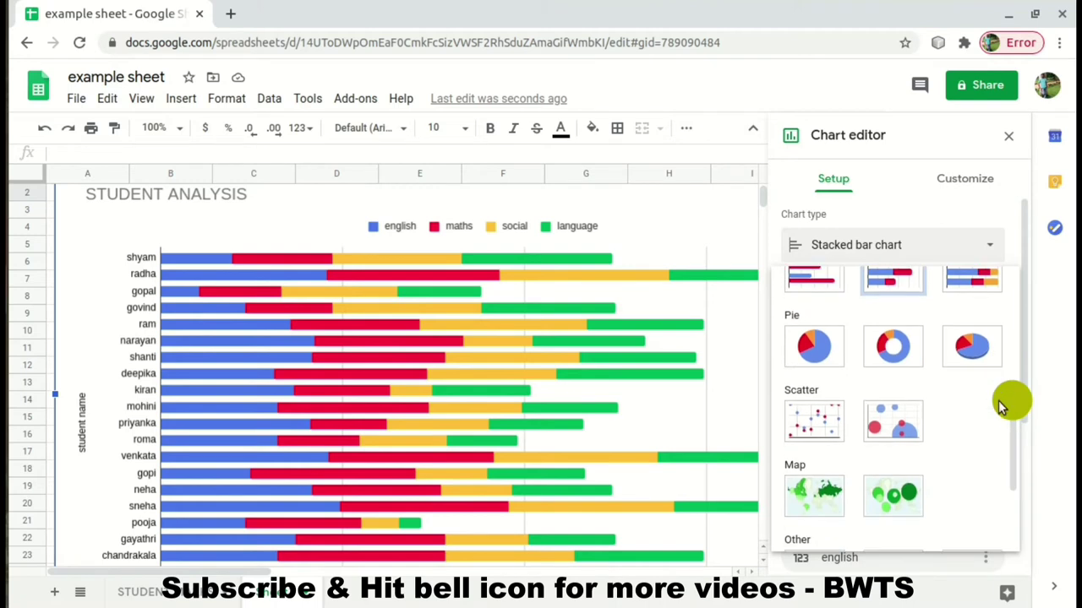
left_click(977, 347)
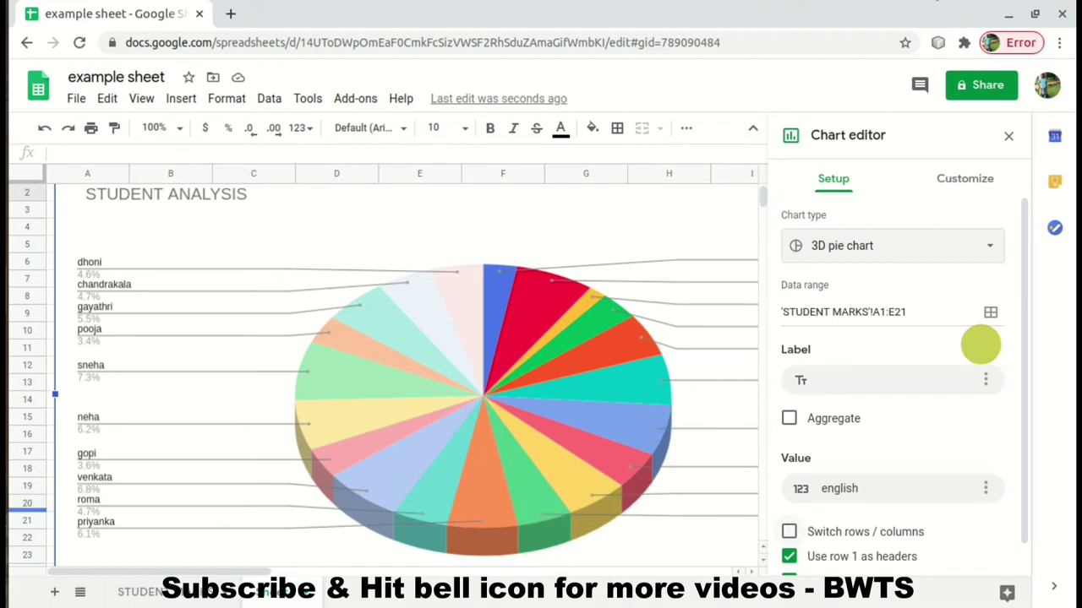
left_click(936, 22)
left_click(951, 63)
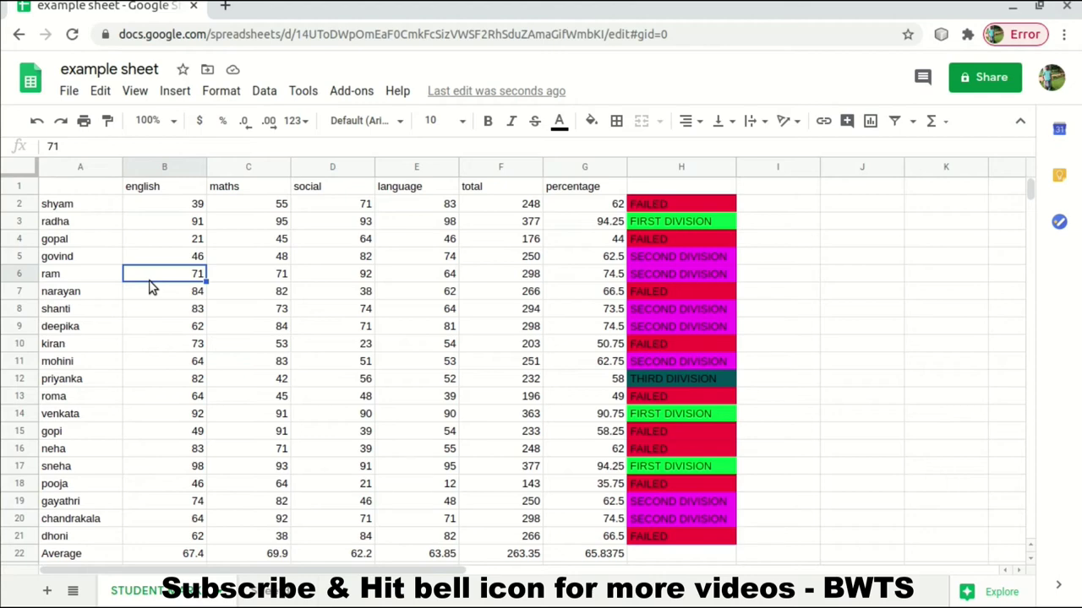
Freeze the first row, which holds the subject headings, in the student marks sheet
left_click(110, 96)
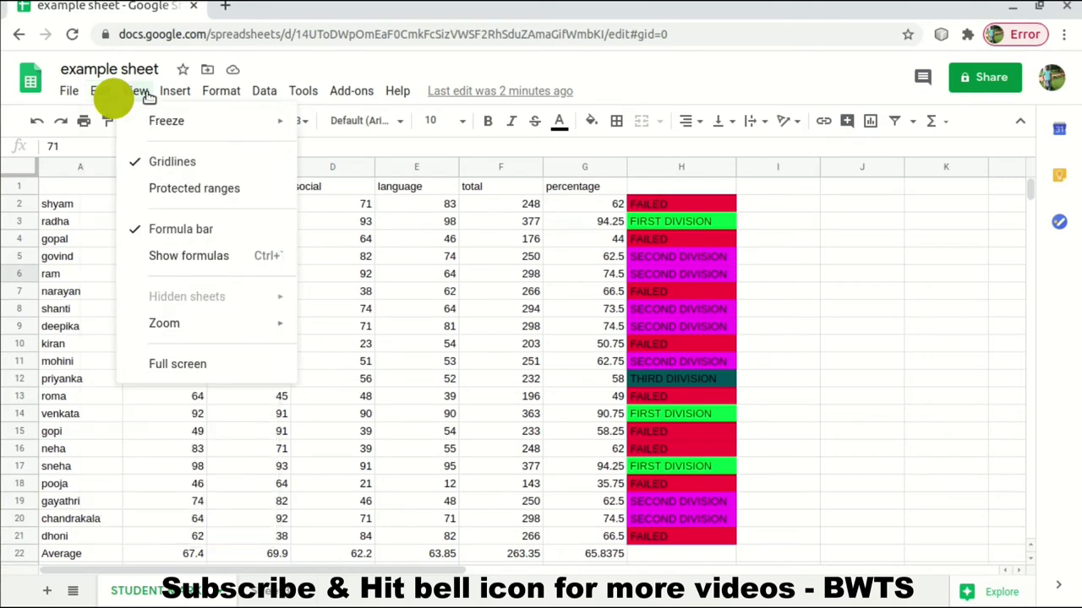
mouse_move(162, 94)
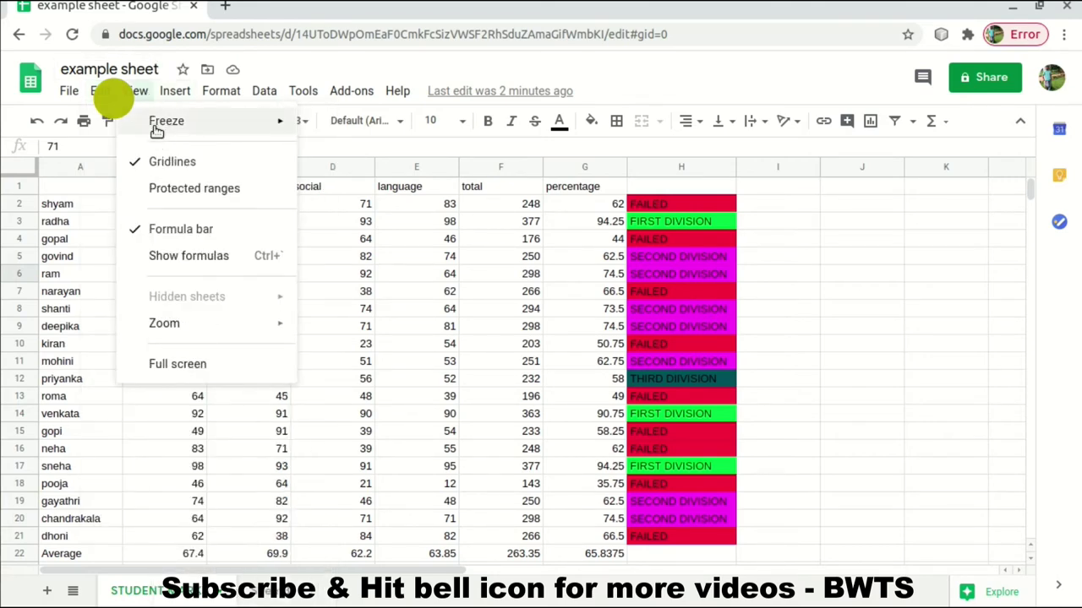
mouse_move(157, 133)
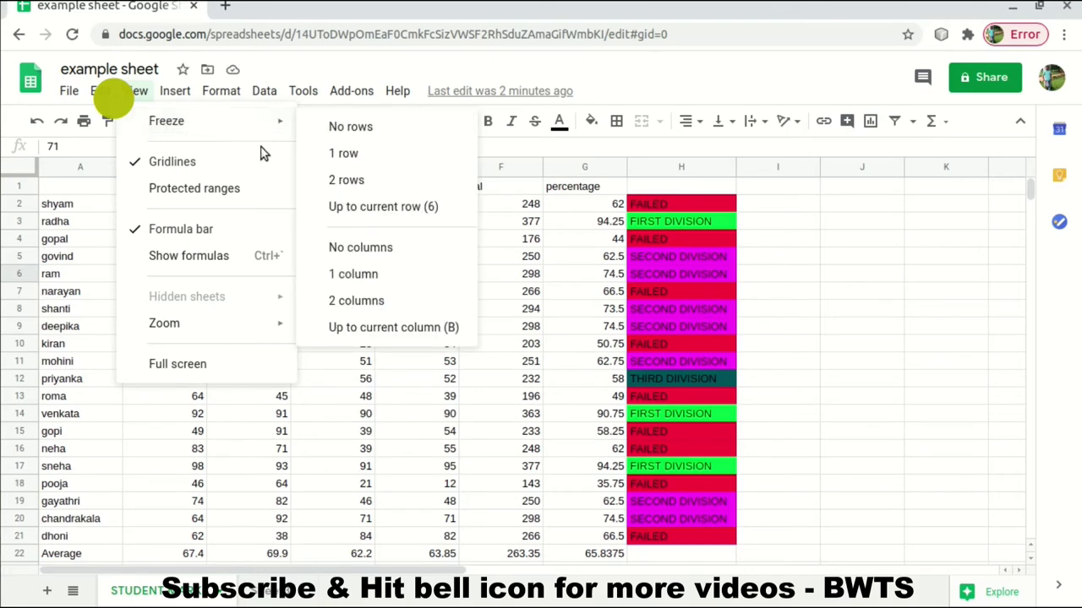
left_click(350, 163)
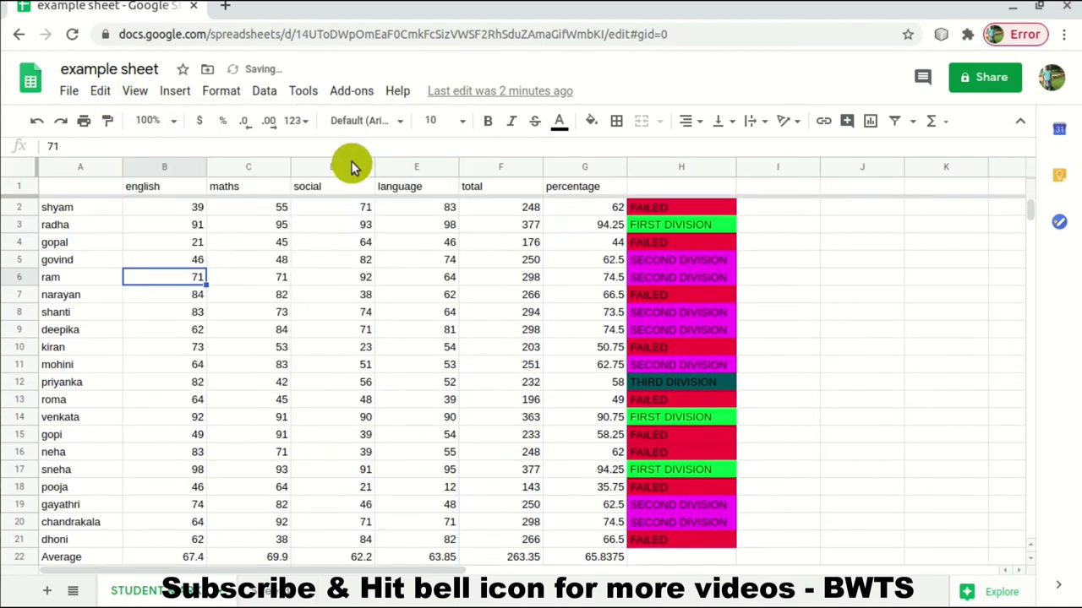
Move down through the marks and past the chart to the empty rows, checking how the frozen heading row behaves
left_click(337, 227)
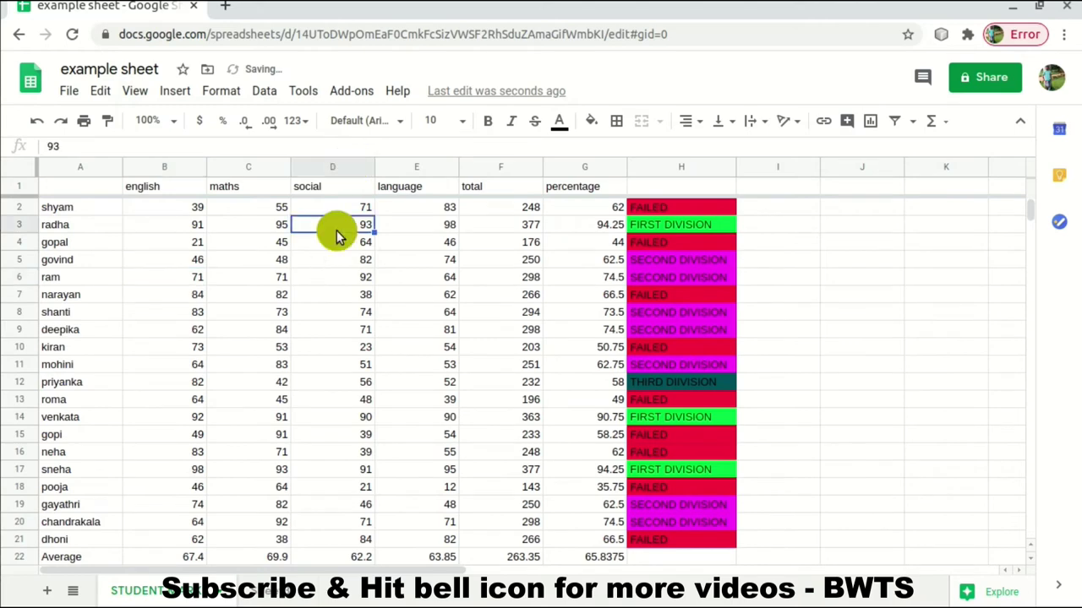
key("Down")
key("Down")
key("Down")
key("Down")
key("Down")
key("Down")
key("Down")
key("Down")
key("Down")
key("Down")
key("Down")
key("Down")
key("Down")
key("Down")
key("Down")
key("Down")
key("Down")
key("Down")
key("Down")
key("Down")
key("Down")
key("Down")
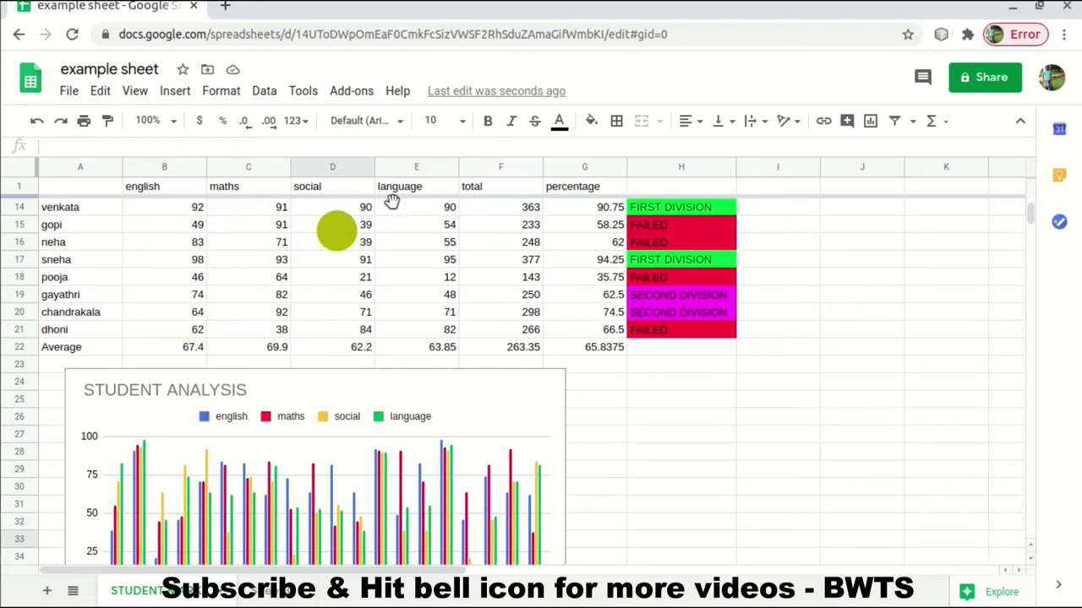
left_click(452, 321)
left_click(456, 328)
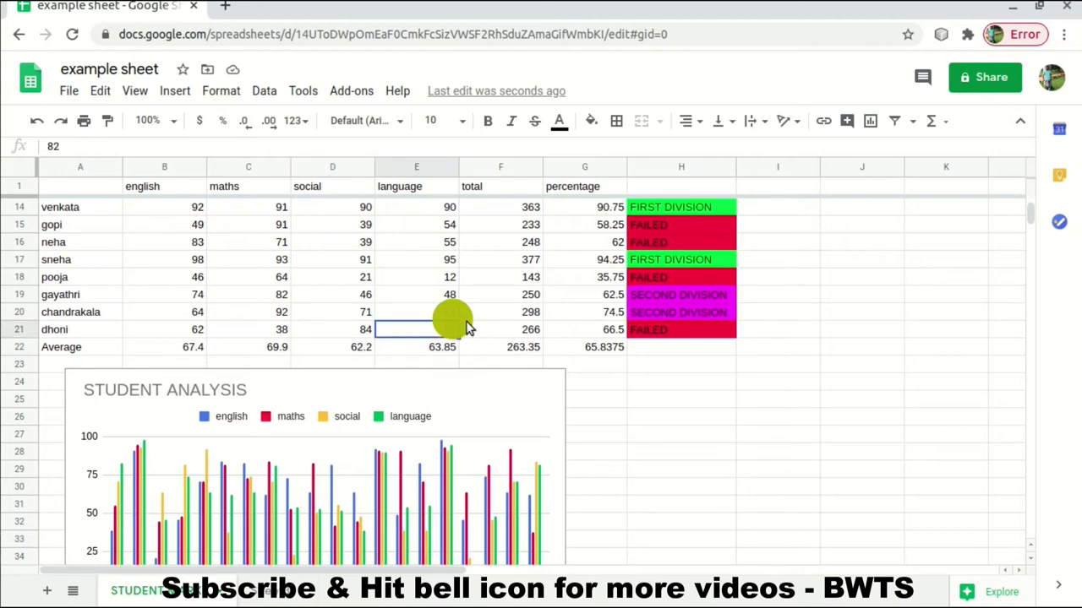
key("Down")
key("Down")
key("Down")
key("Down")
key("Down")
key("Down")
key("Down")
key("Down")
key("Down")
key("Down")
key("Down")
key("Down")
key("Down")
key("Down")
key("Down")
key("Down")
key("Down")
key("Down")
key("Down")
key("Down")
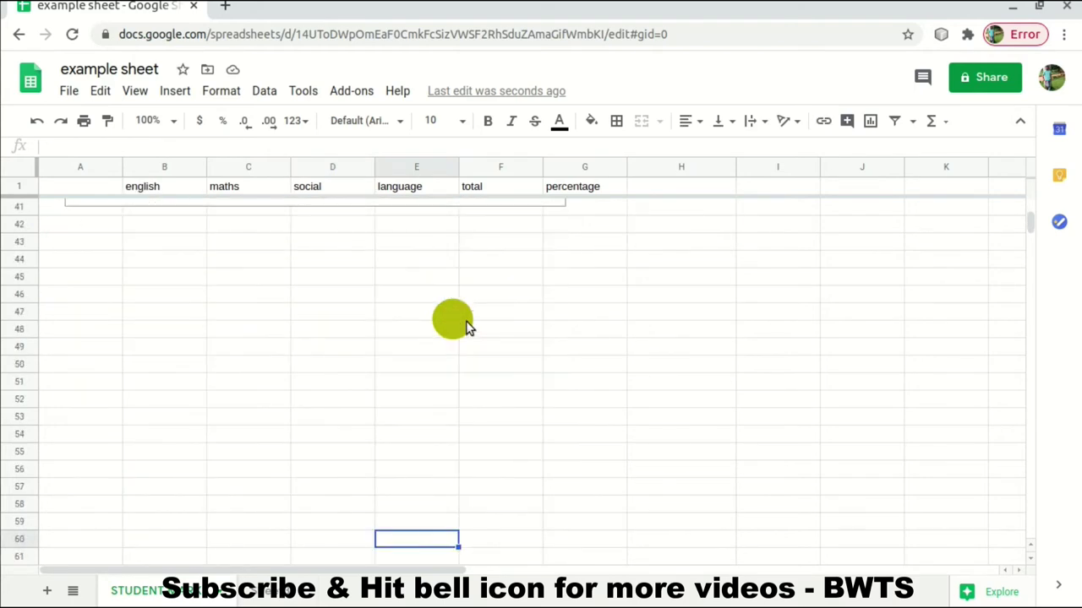
key("Down")
key("Down")
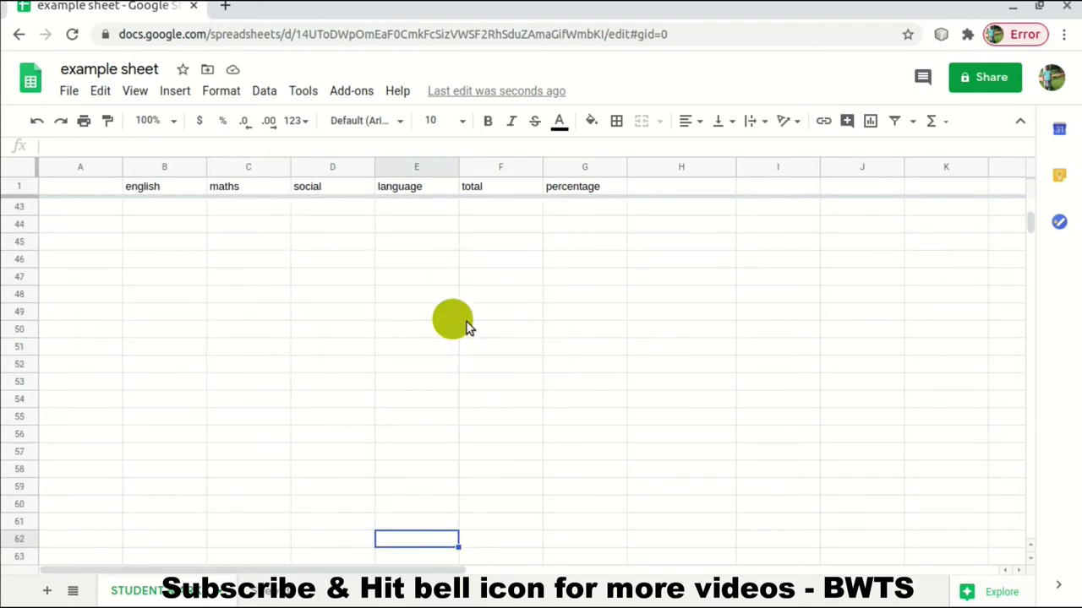
key("Up")
key("Up")
key("Up")
key("Up")
key("Up")
key("Up")
key("Up")
key("Up")
key("Up")
key("Up")
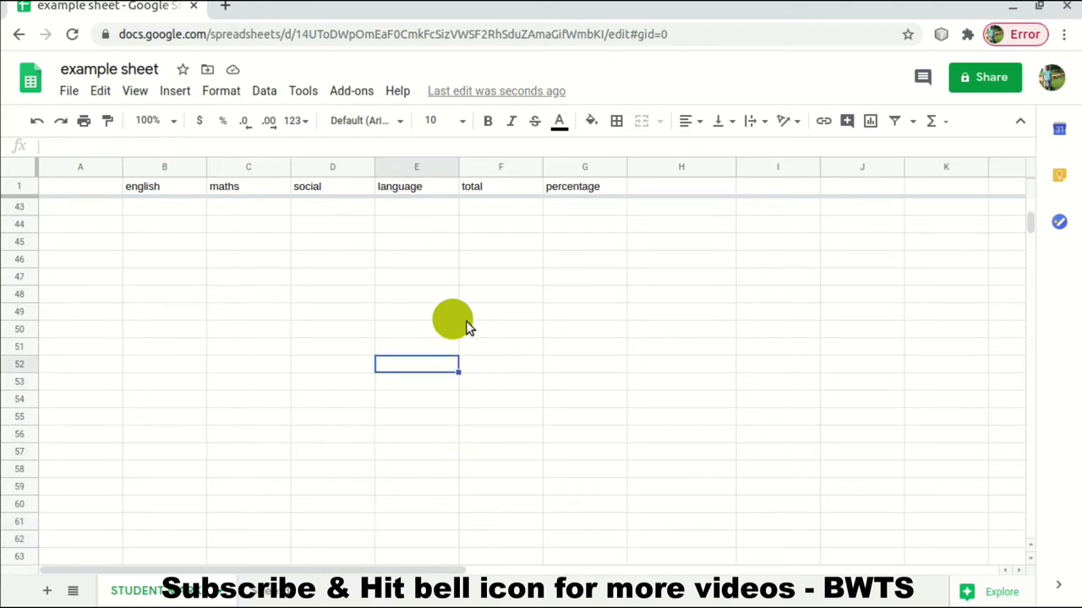
key("Down")
key("Down")
key("Down")
key("Down")
key("Down")
key("Down")
key("Down")
key("Down")
key("Down")
key("Down")
key("Down")
key("Down")
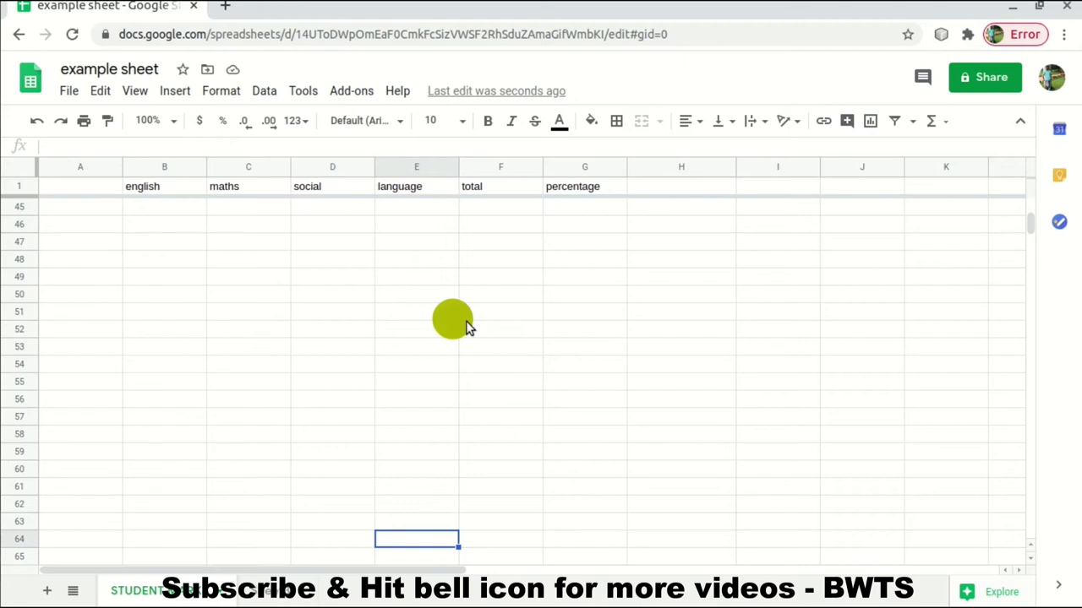
Return from the empty rows to the language heading in row 1, checking the frozen headings above the marks
key("Up")
key("Up")
key("Up")
key("Up")
key("Up")
key("Up")
key("Up")
key("Up")
key("Up")
key("Up")
key("Up")
key("Up")
key("Up")
key("Up")
key("Up")
key("Up")
key("Up")
key("Up")
key("Up")
key("Up")
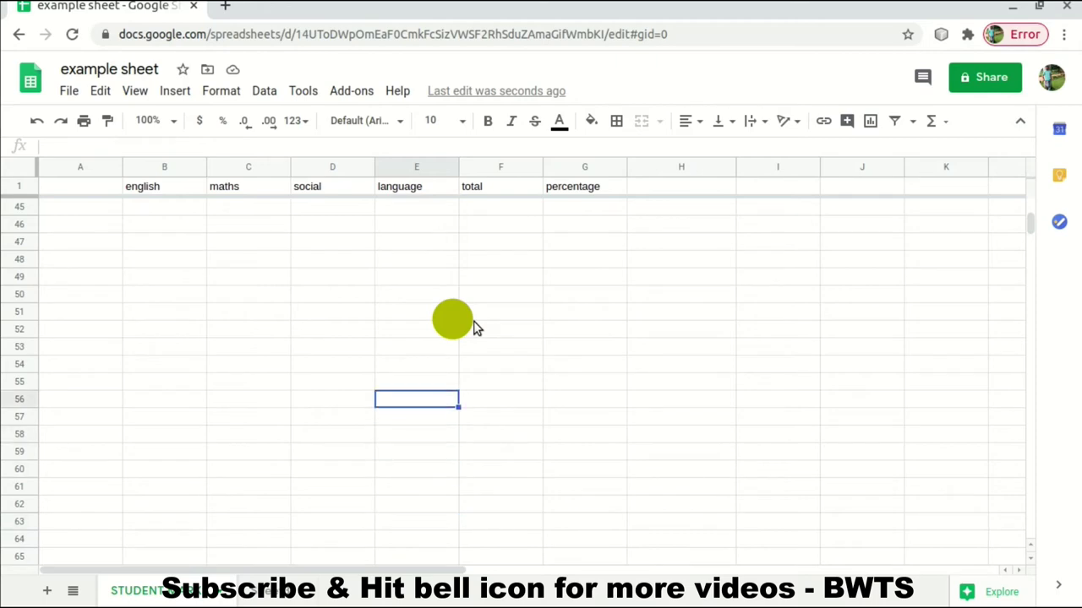
scroll(469, 330, "up", 3)
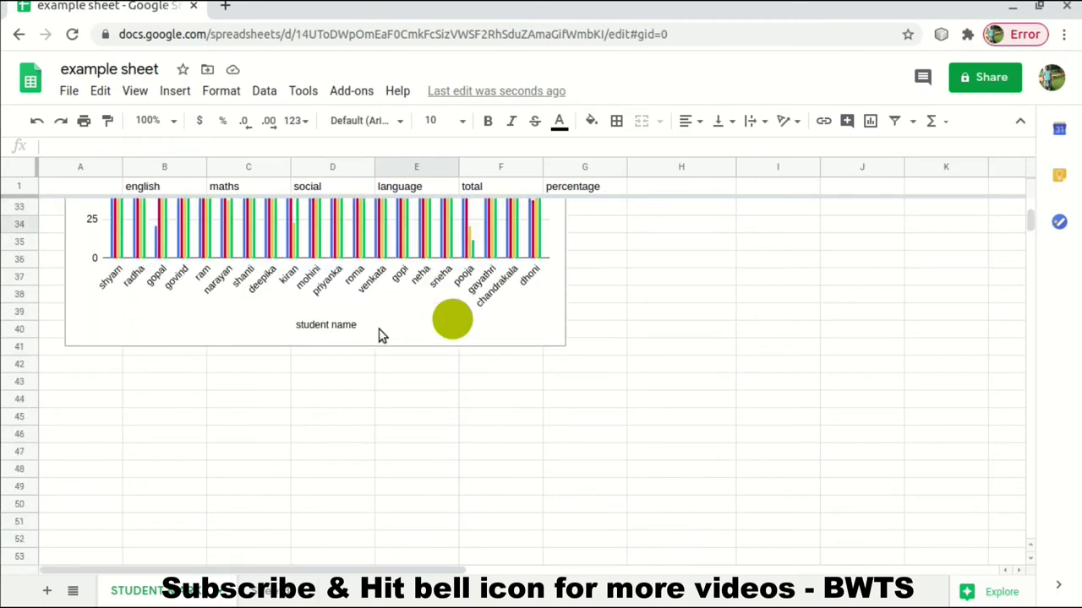
key("Up")
key("Up")
key("Up")
key("Up")
key("Up")
key("Up")
key("Up")
key("Up")
key("Up")
key("Up")
key("Up")
key("Up")
key("Up")
key("Up")
key("Up")
key("Up")
key("Up")
key("Up")
key("Up")
key("Up")
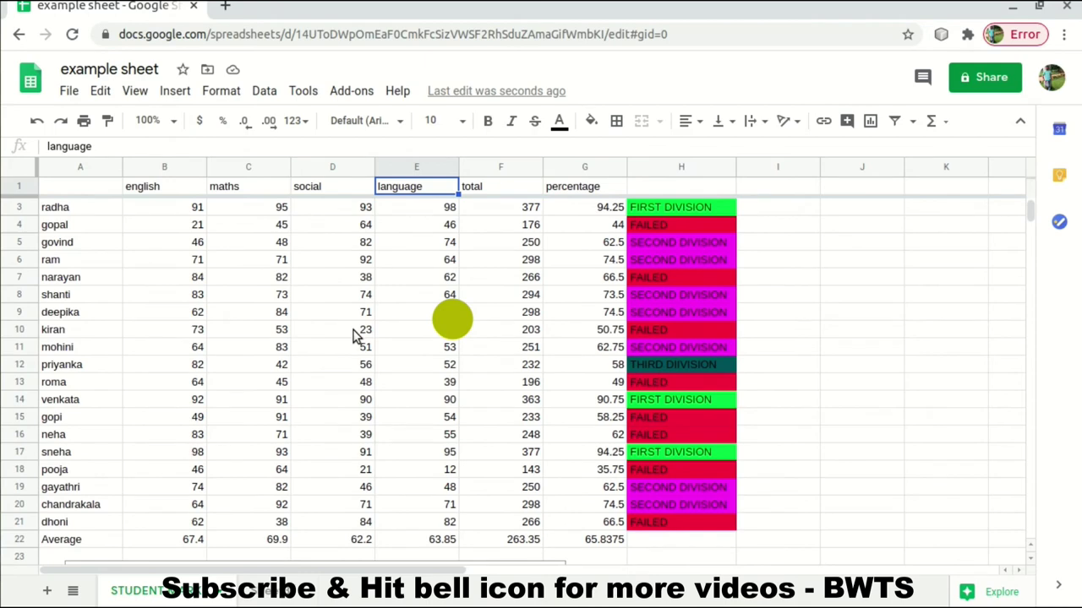
Insert a blank row above row 3 of the marks table and undo the insertion
left_click(174, 92)
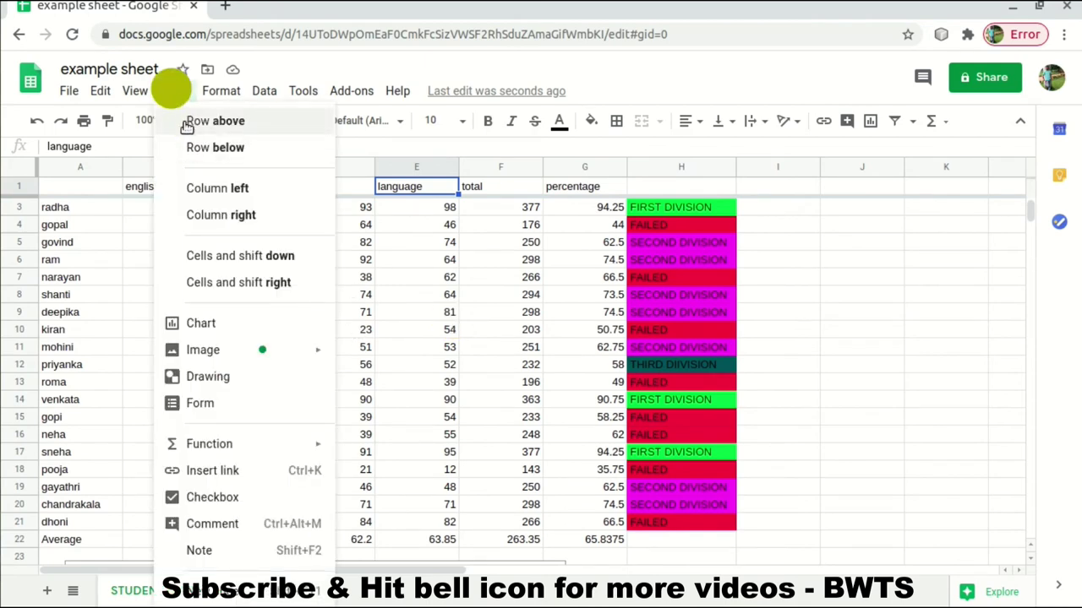
left_click(429, 210)
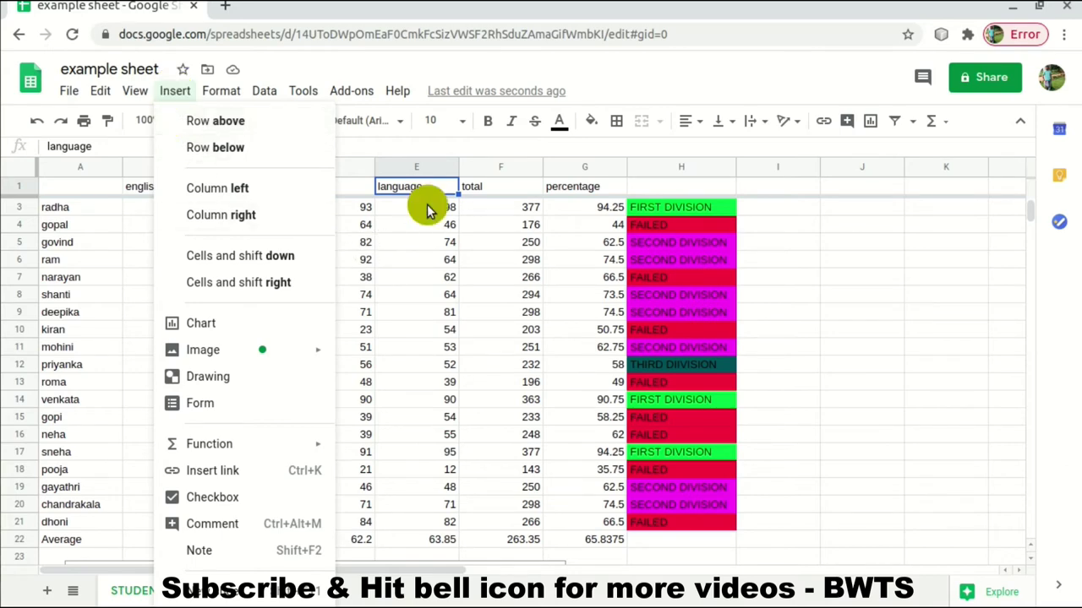
left_click(181, 93)
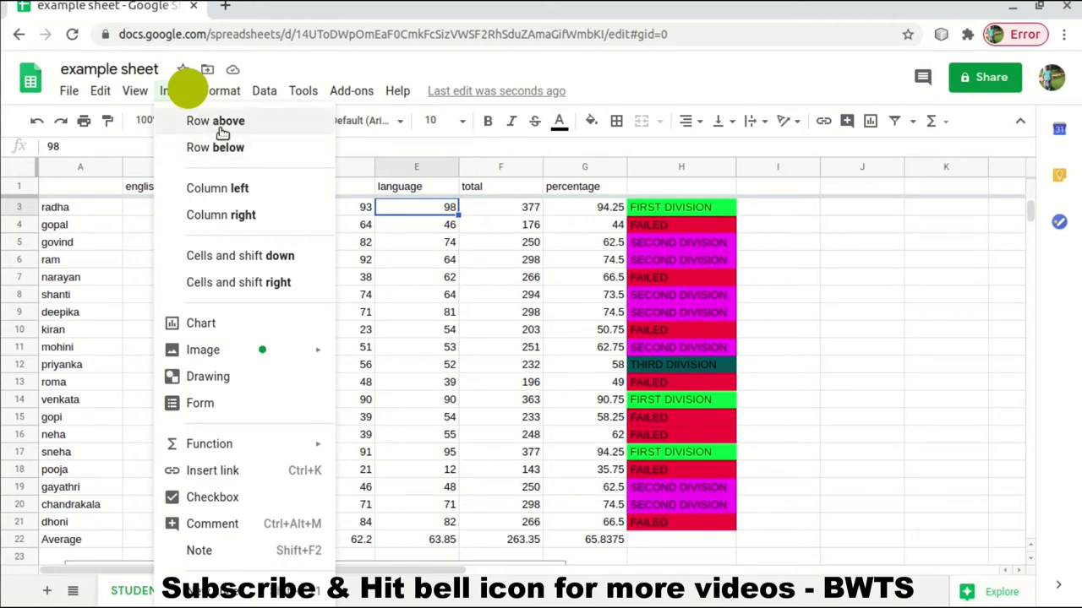
left_click(218, 124)
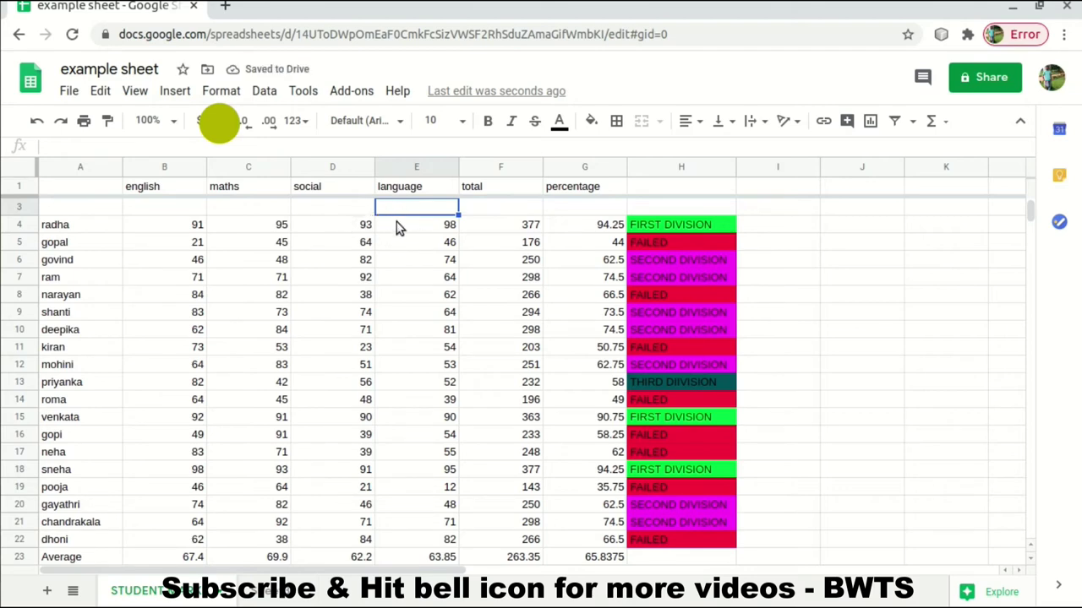
left_click(393, 232)
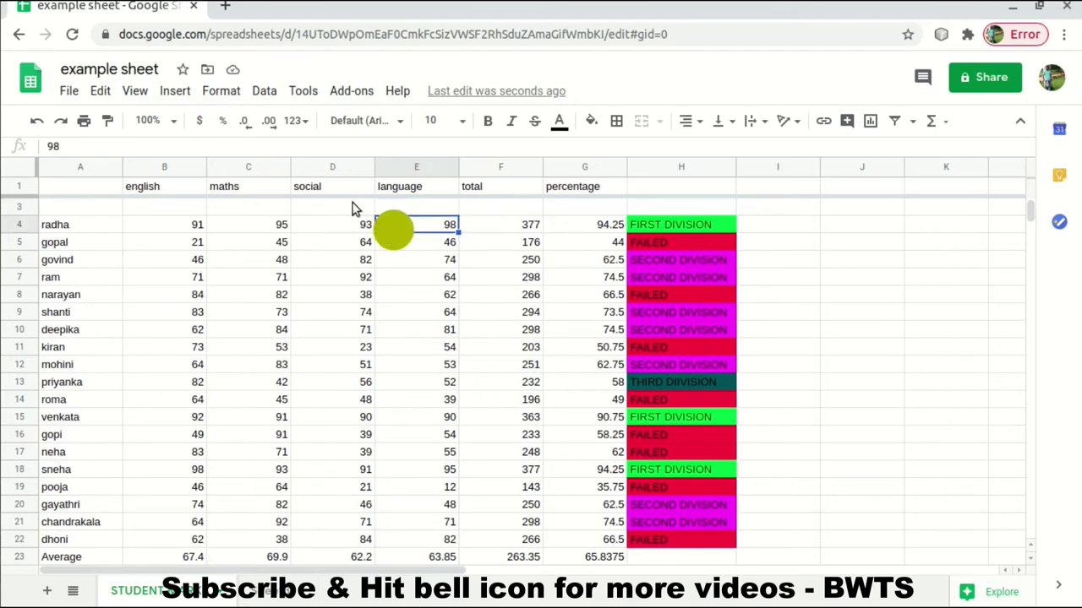
key("ctrl+z")
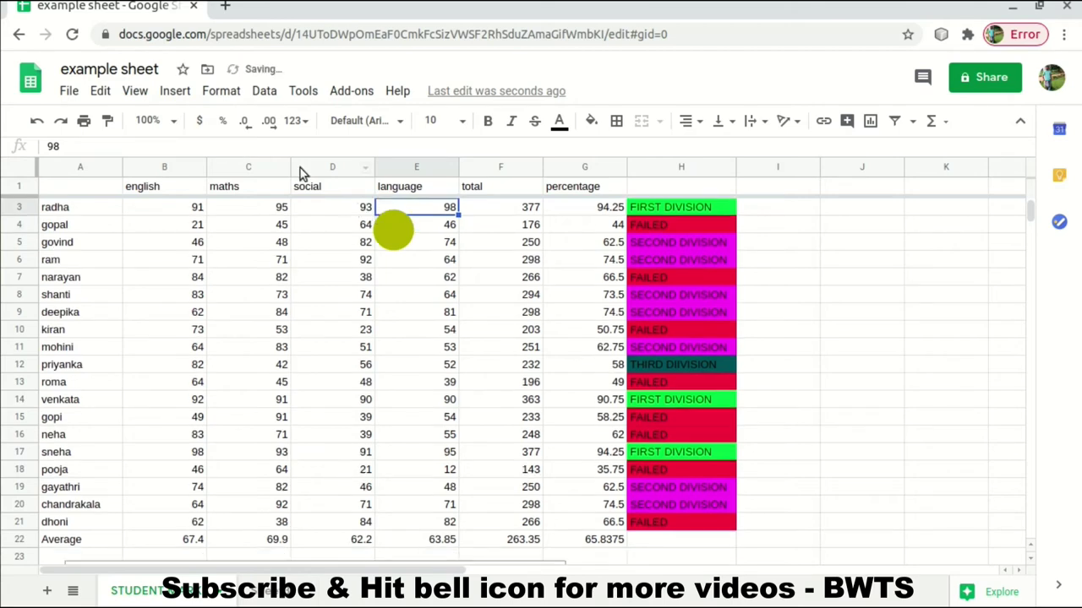
Insert a blank row below row 3 and a blank column to the left of the student names
left_click(186, 93)
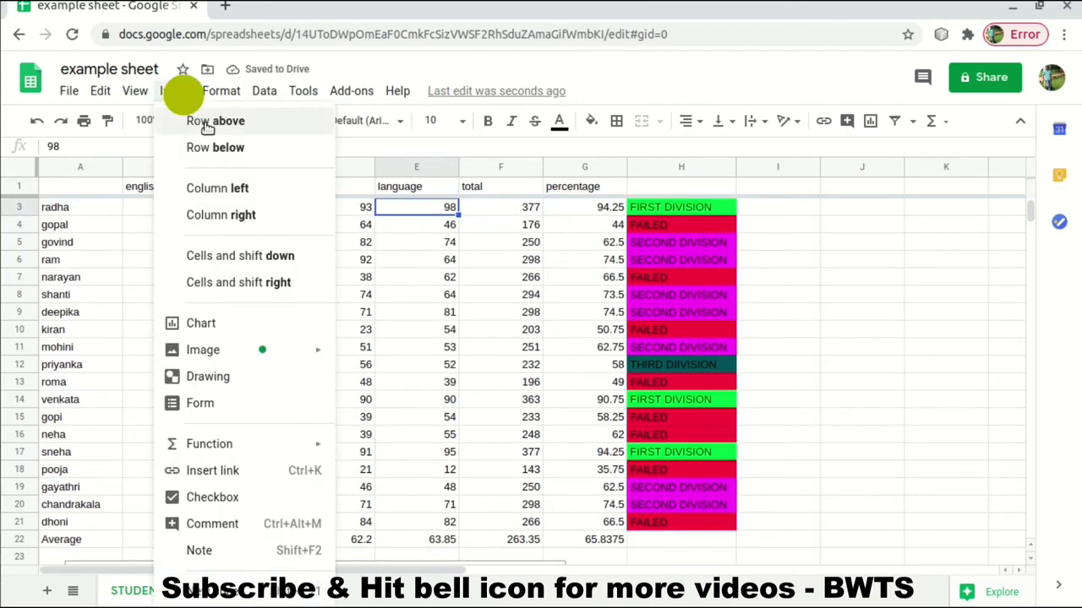
left_click(242, 150)
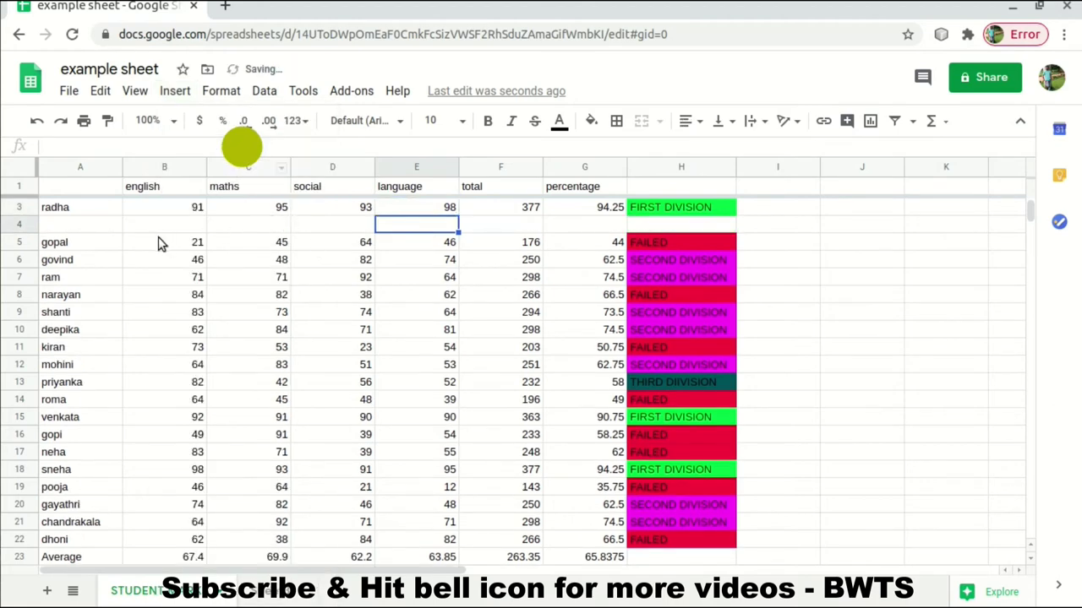
left_click(82, 224)
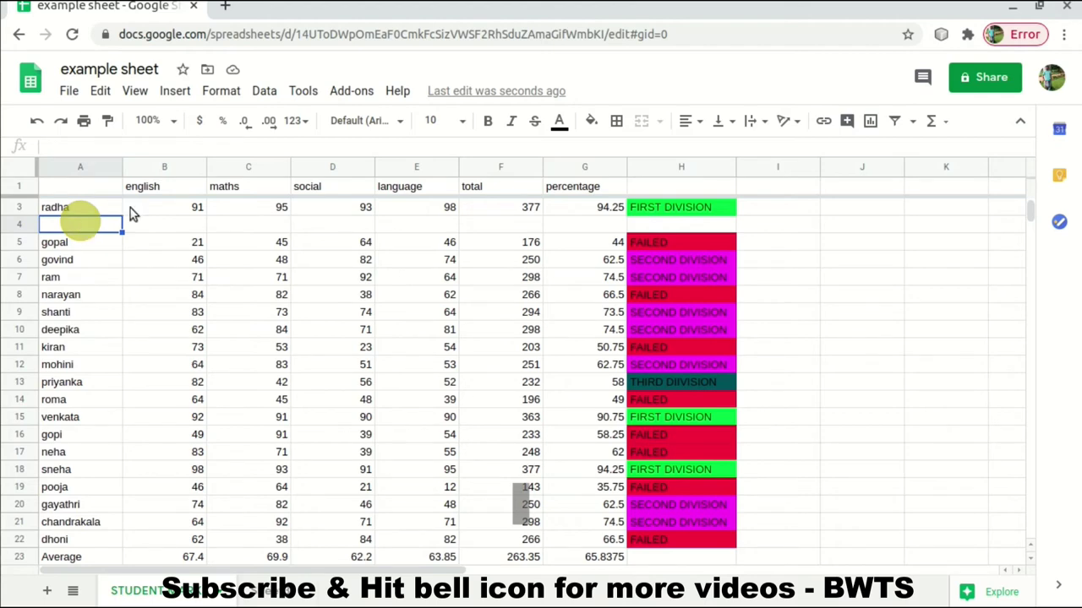
left_click(174, 95)
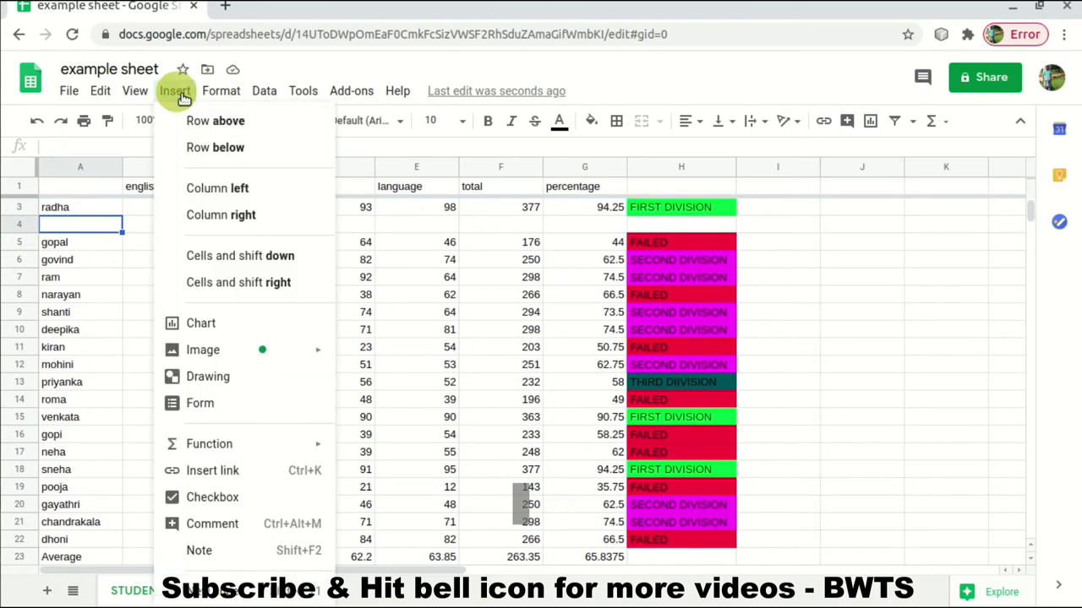
left_click(209, 191)
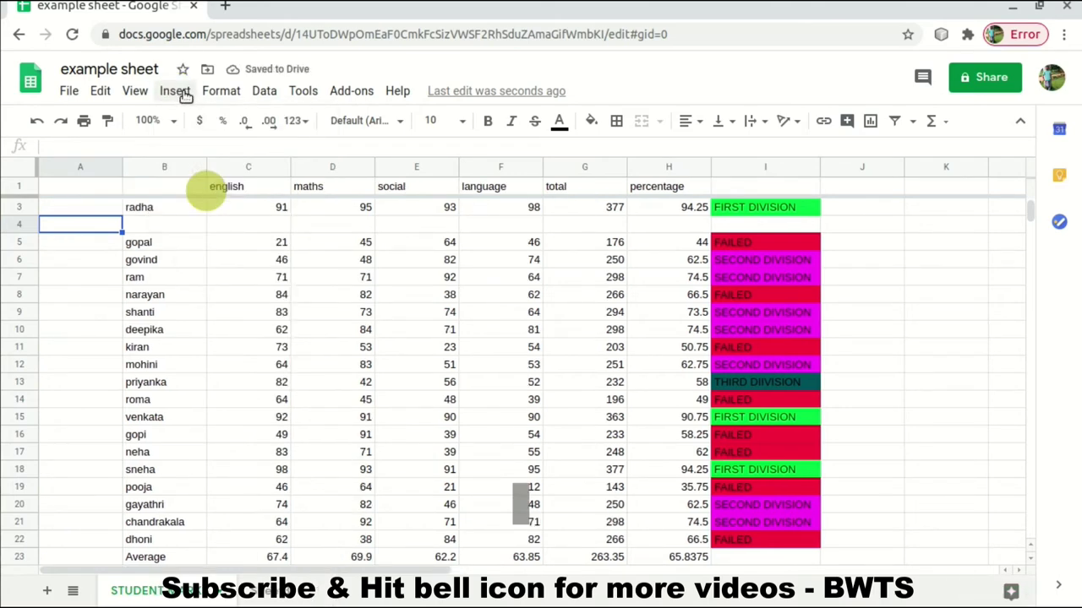
Insert a blank column to the right of the student names in column B
left_click(179, 92)
left_click(140, 259)
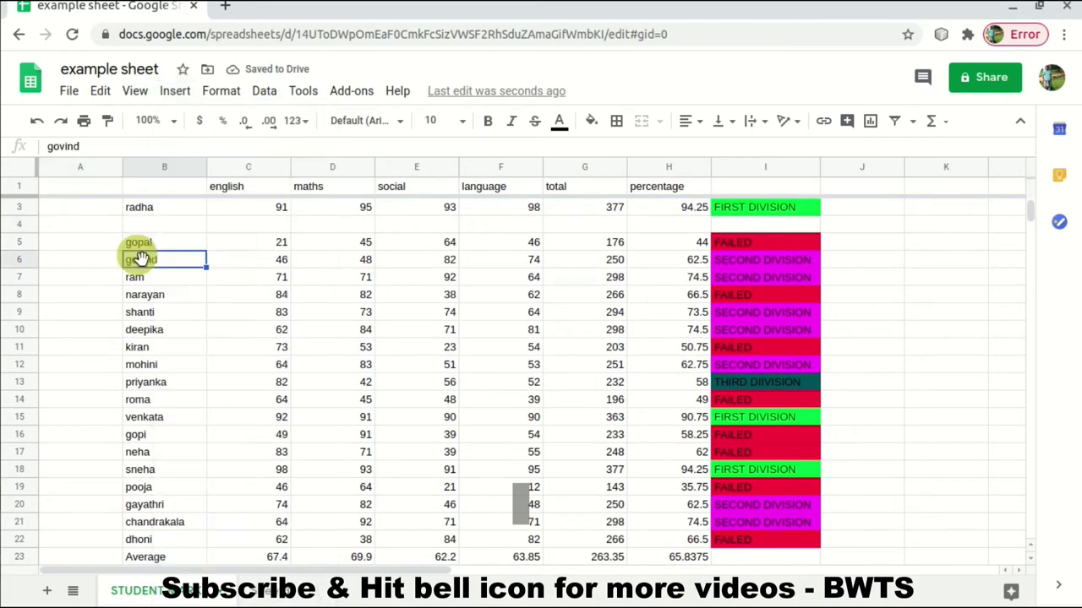
left_click(175, 90)
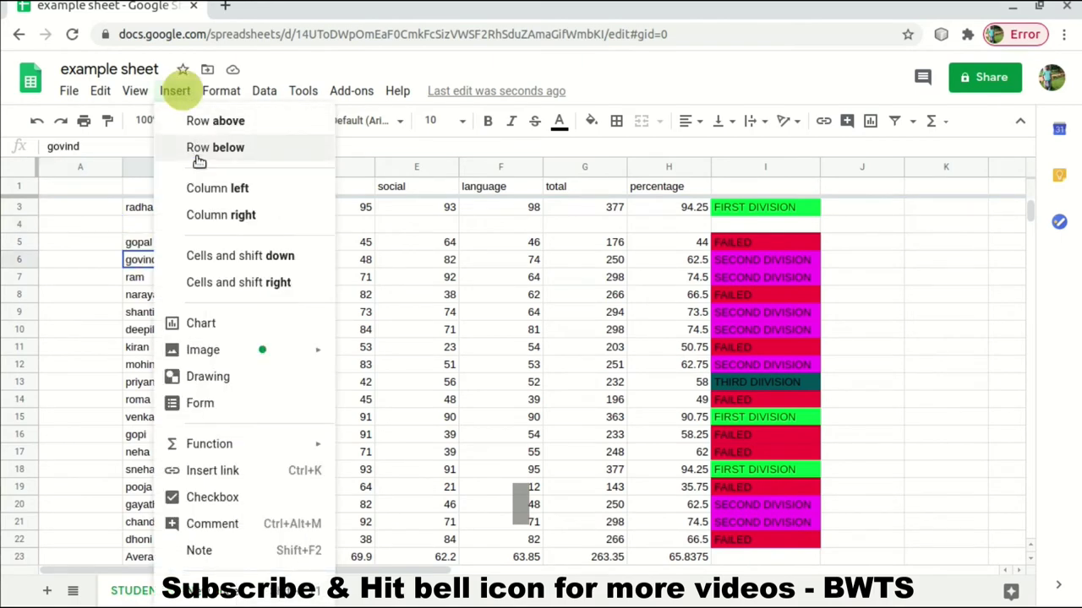
left_click(218, 218)
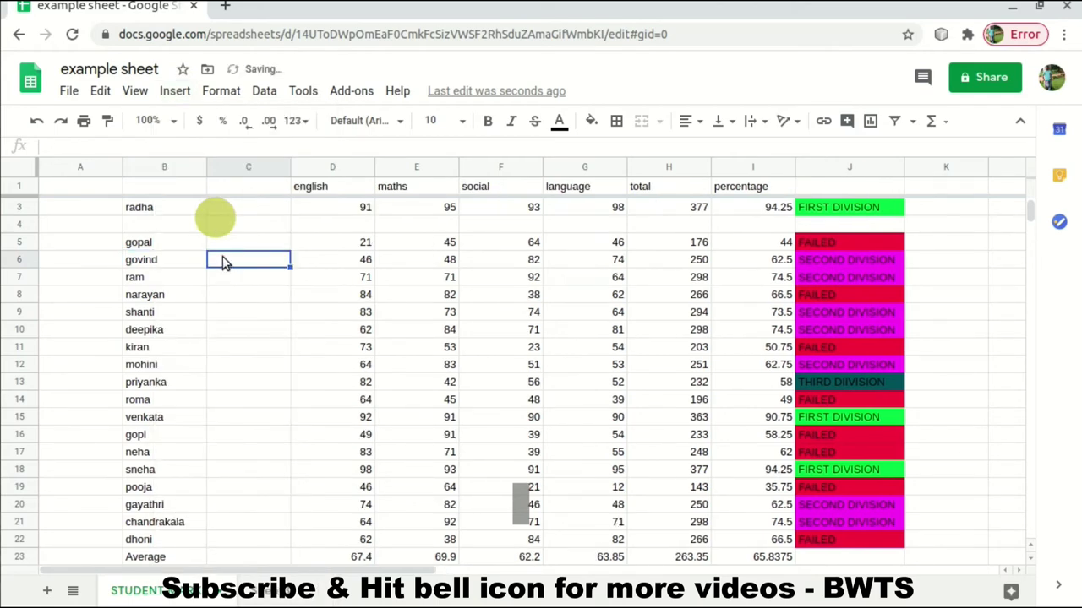
Undo the two blank column insertions on either side of the student names
key("ctrl+z")
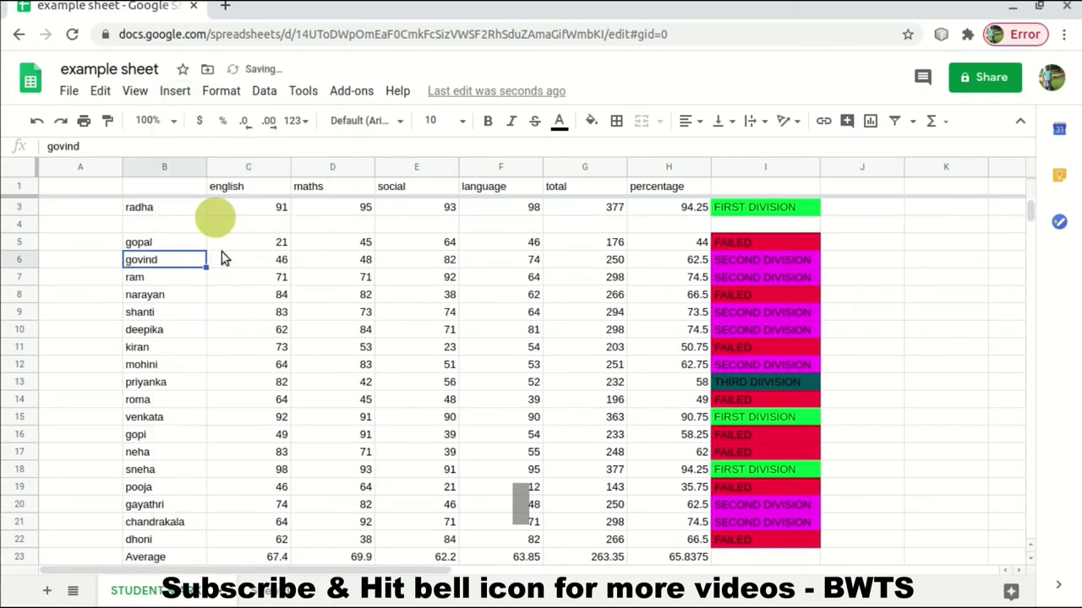
key("ctrl+z")
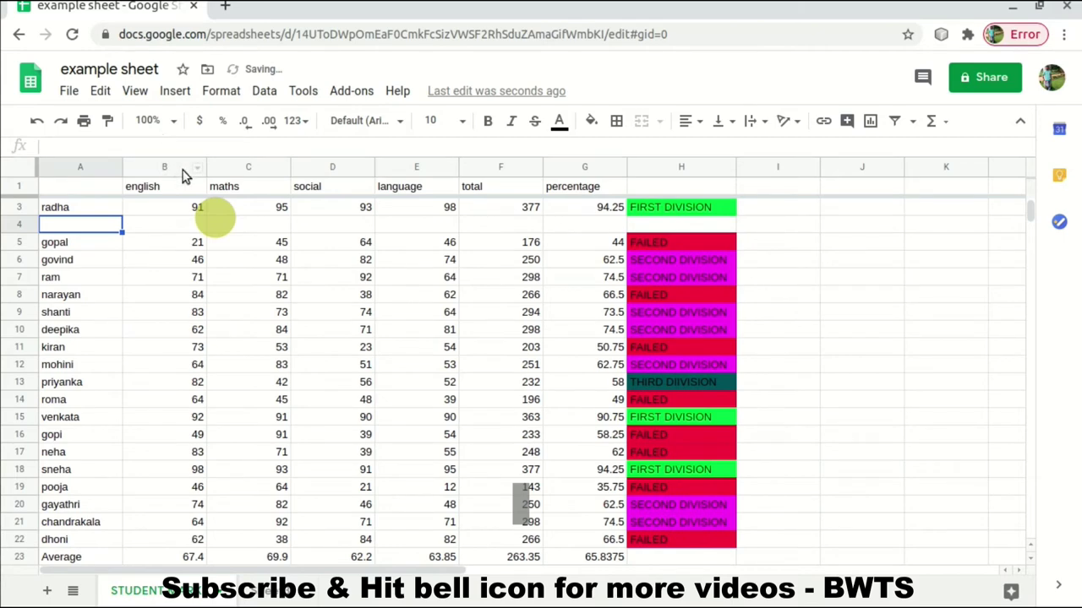
Examine the insert options and the available function categories, including the Array, Database and Google functions
left_click(137, 91)
mouse_move(175, 91)
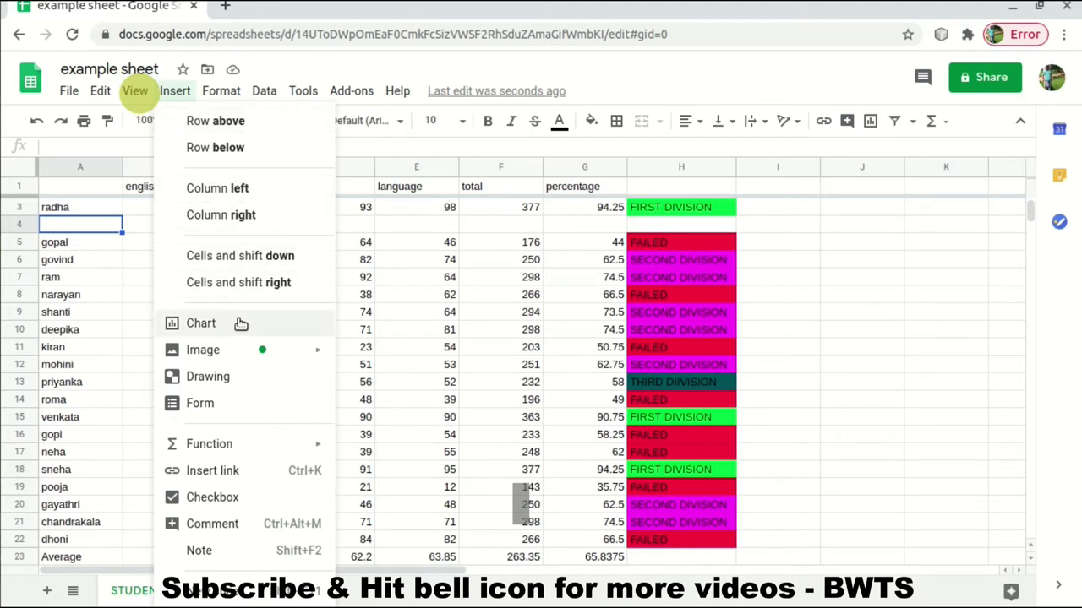
mouse_move(243, 361)
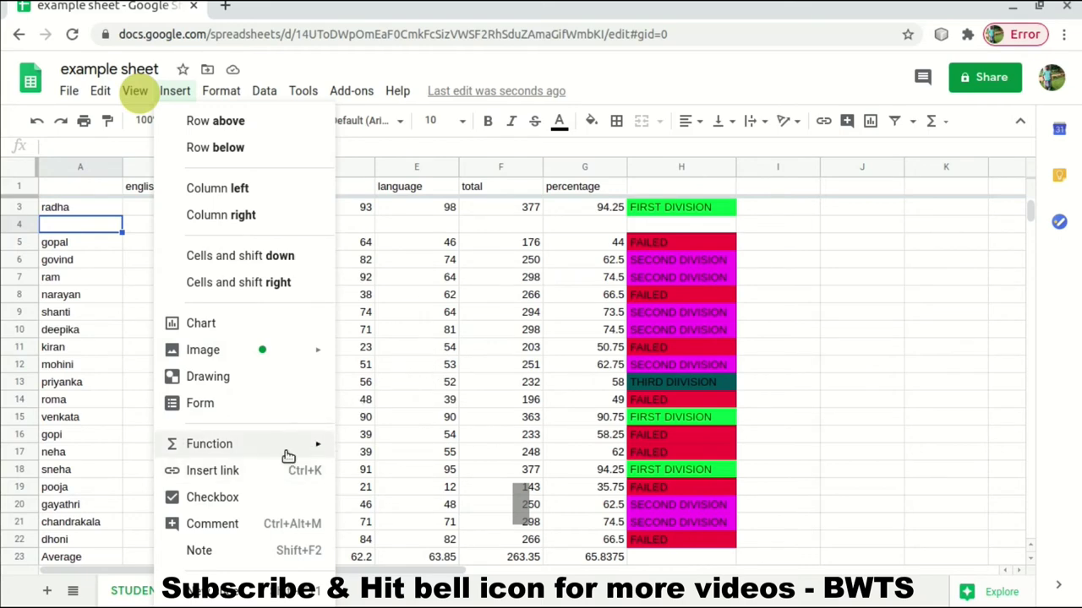
mouse_move(305, 453)
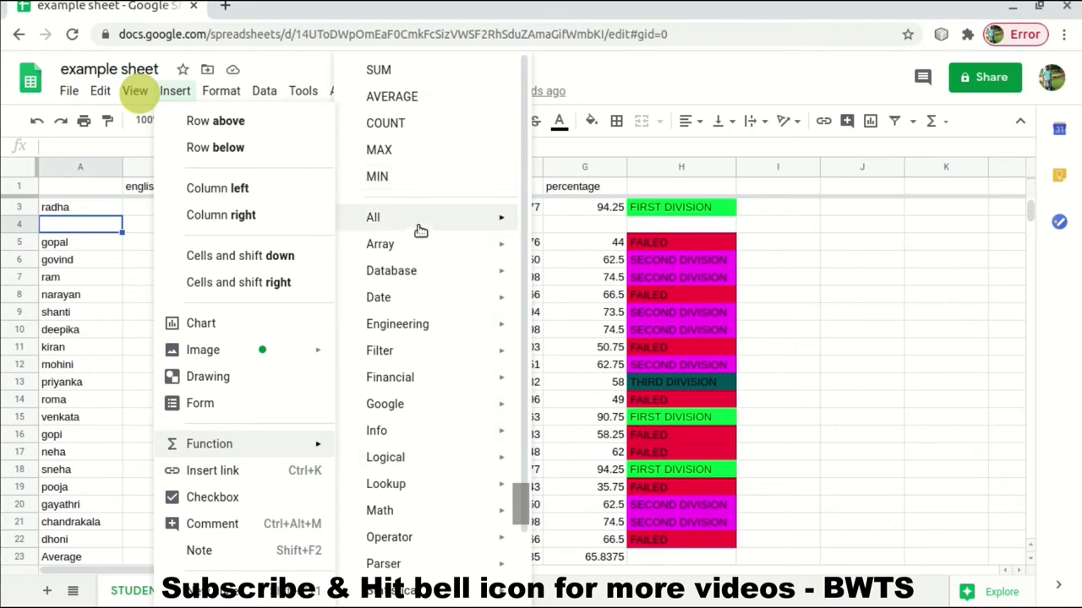
mouse_move(427, 224)
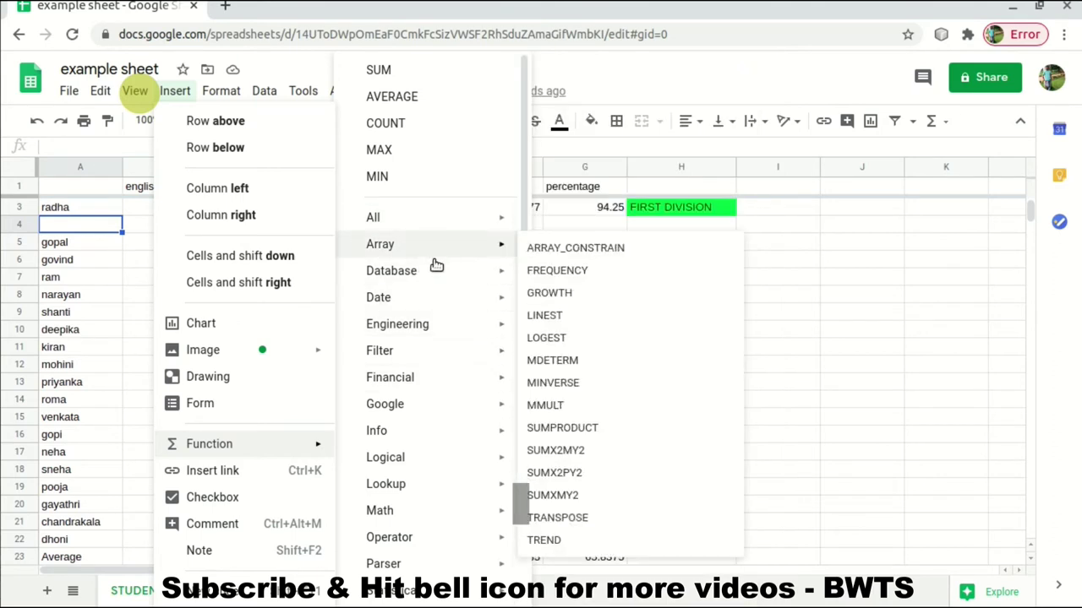
mouse_move(451, 280)
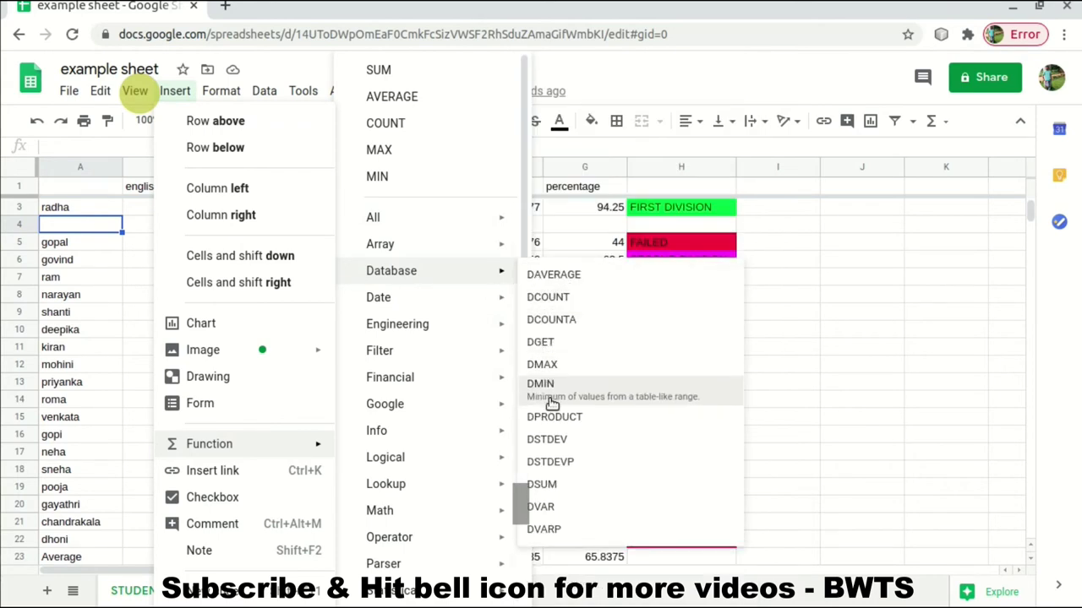
mouse_move(430, 429)
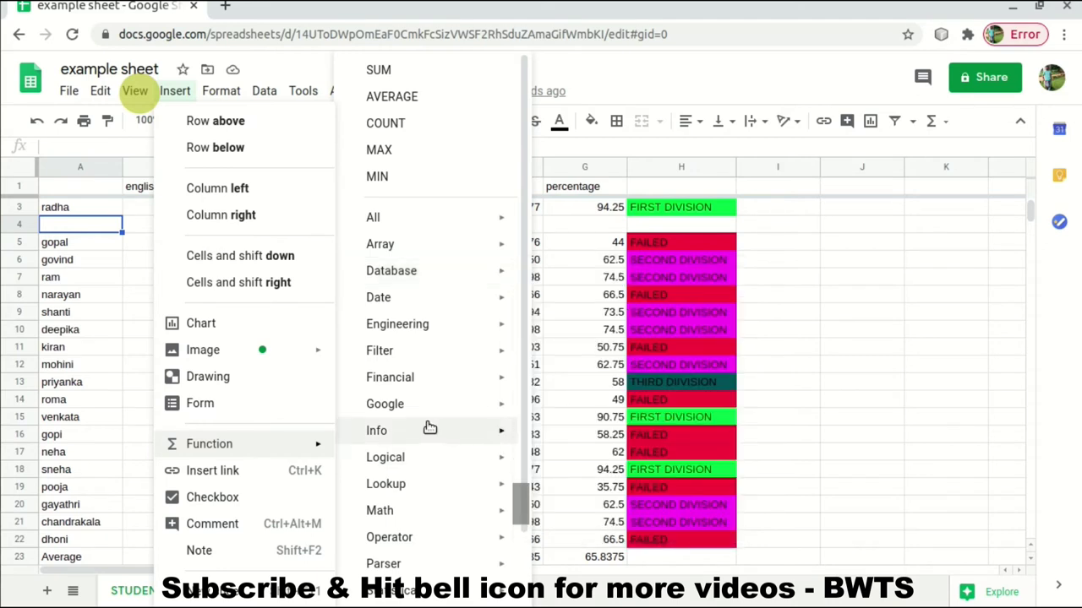
mouse_move(458, 409)
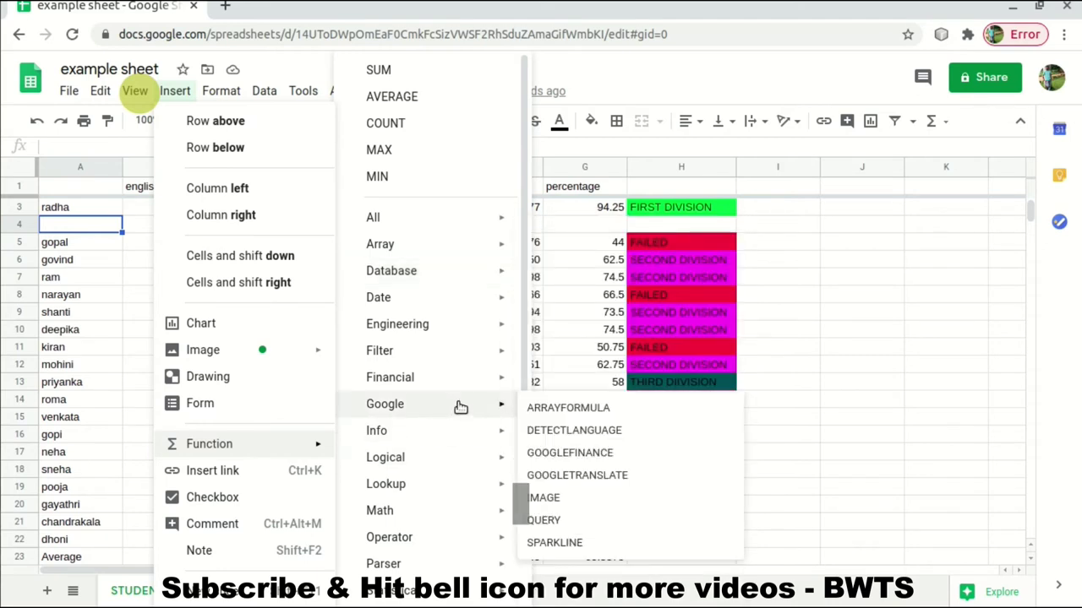
mouse_move(475, 486)
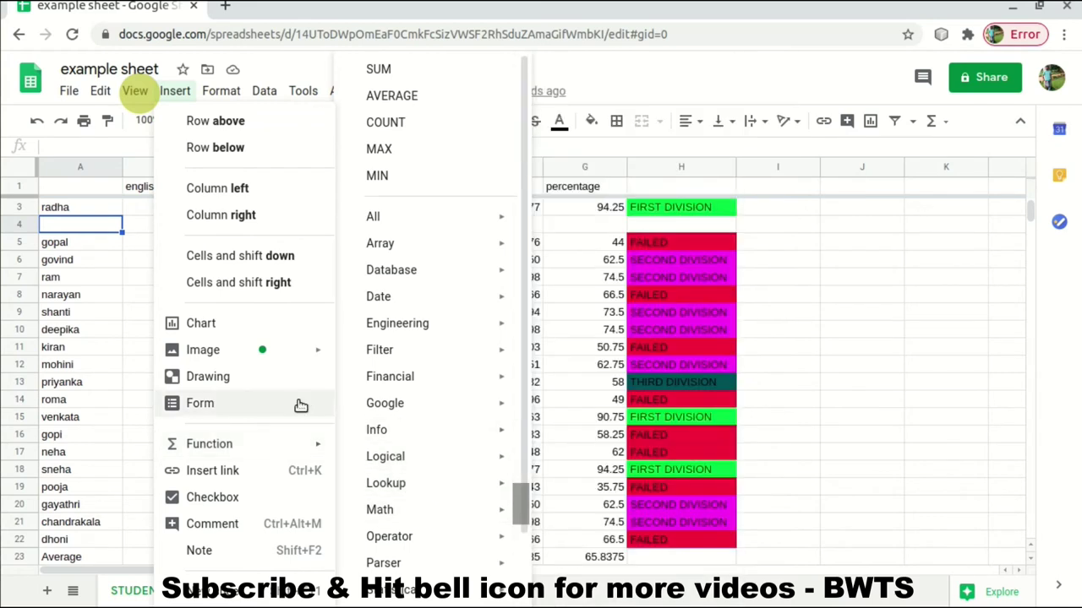
Review the formatting options for numbers, alignment, text wrapping and text rotation
mouse_move(222, 95)
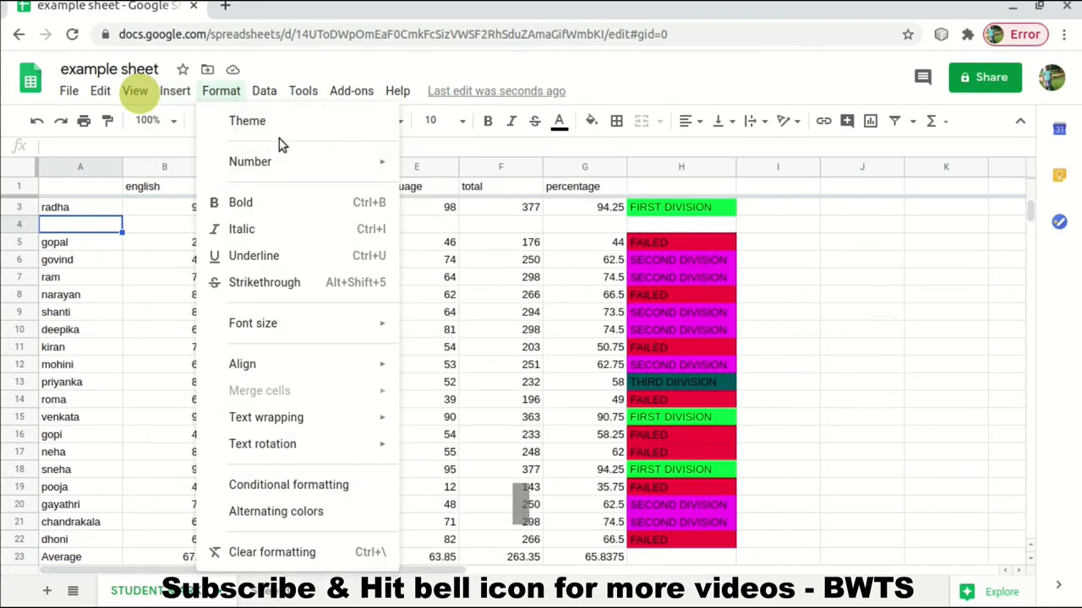
mouse_move(291, 164)
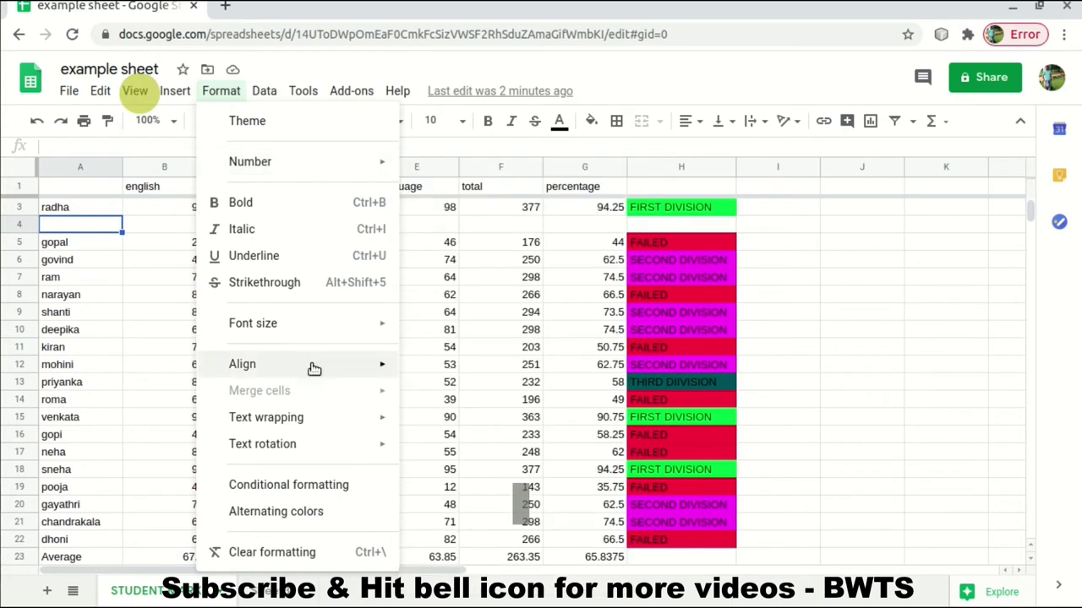
mouse_move(314, 369)
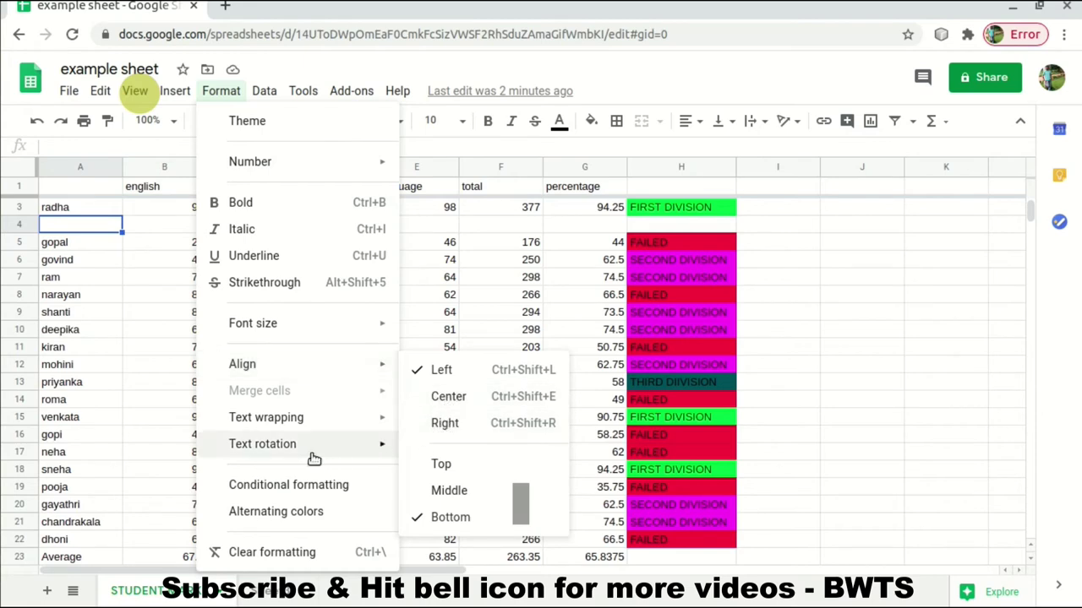
mouse_move(324, 452)
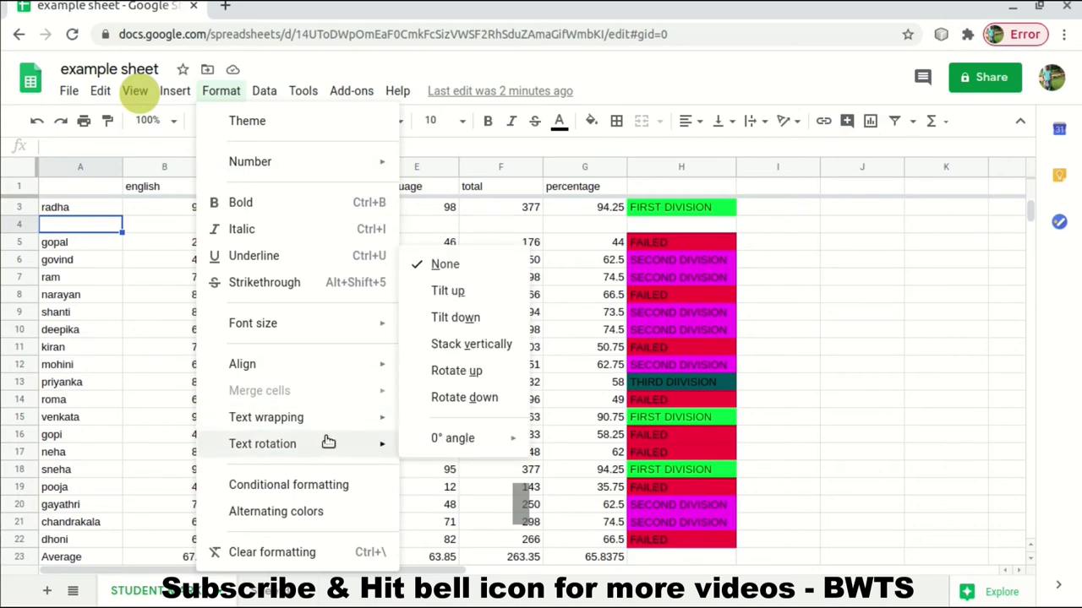
mouse_move(322, 423)
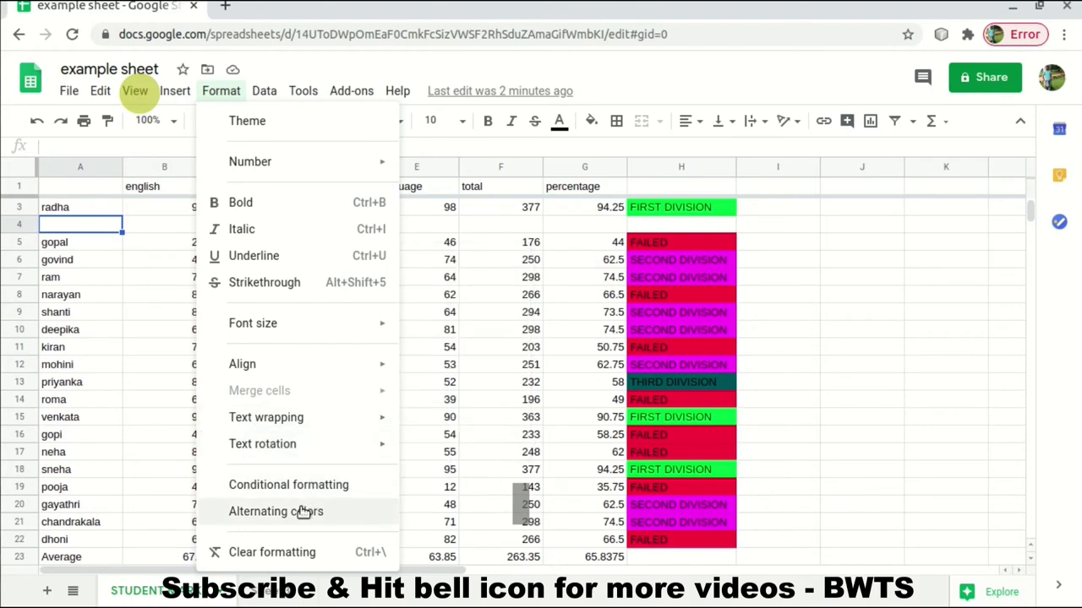
Create a filter on the whole marks table and randomize the order of its rows
mouse_move(275, 100)
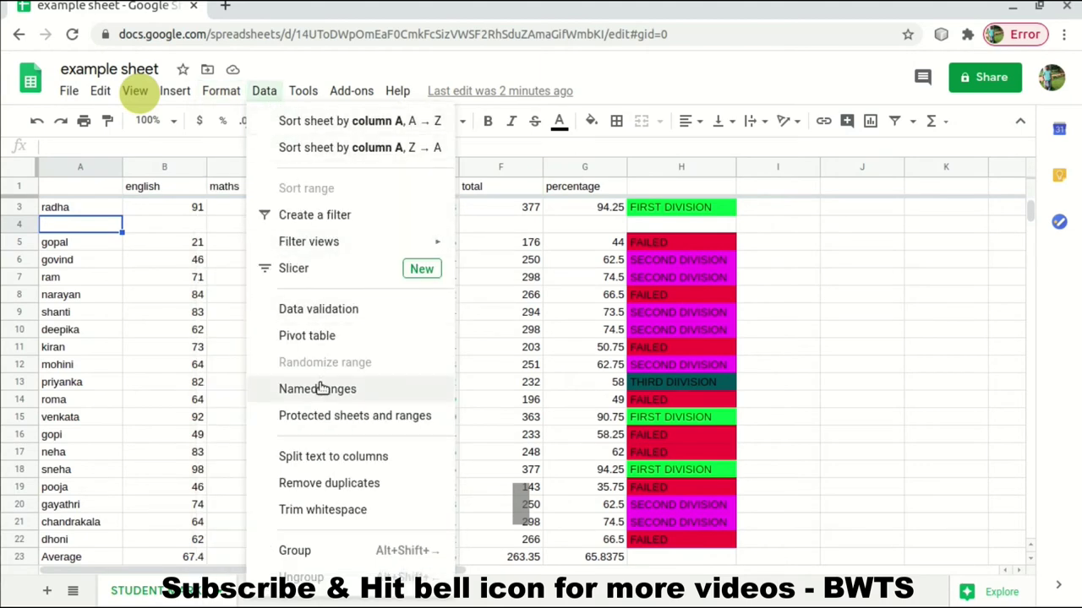
mouse_move(325, 246)
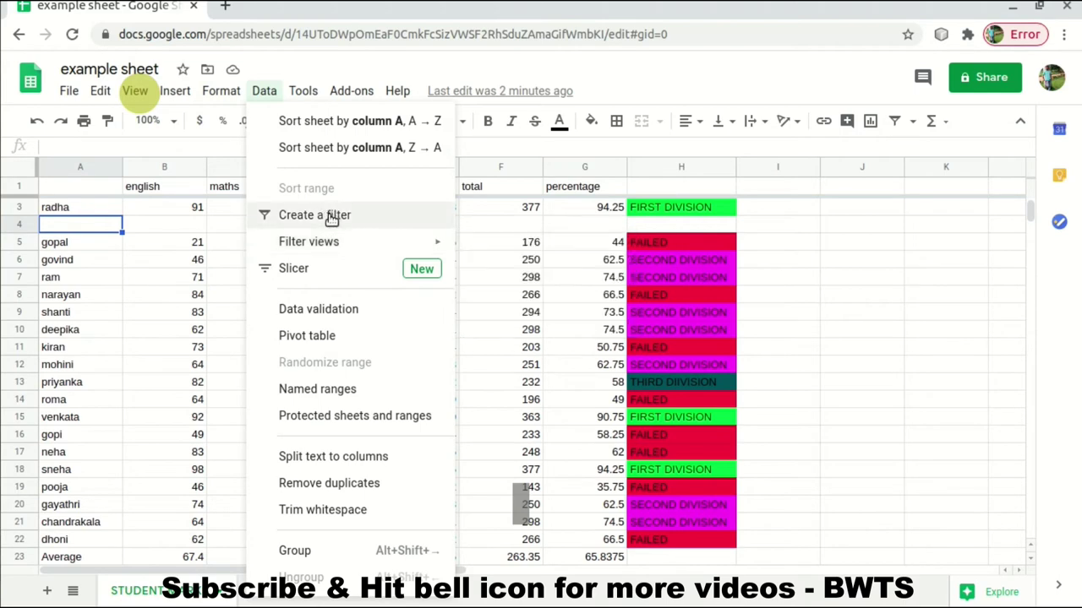
left_click(328, 225)
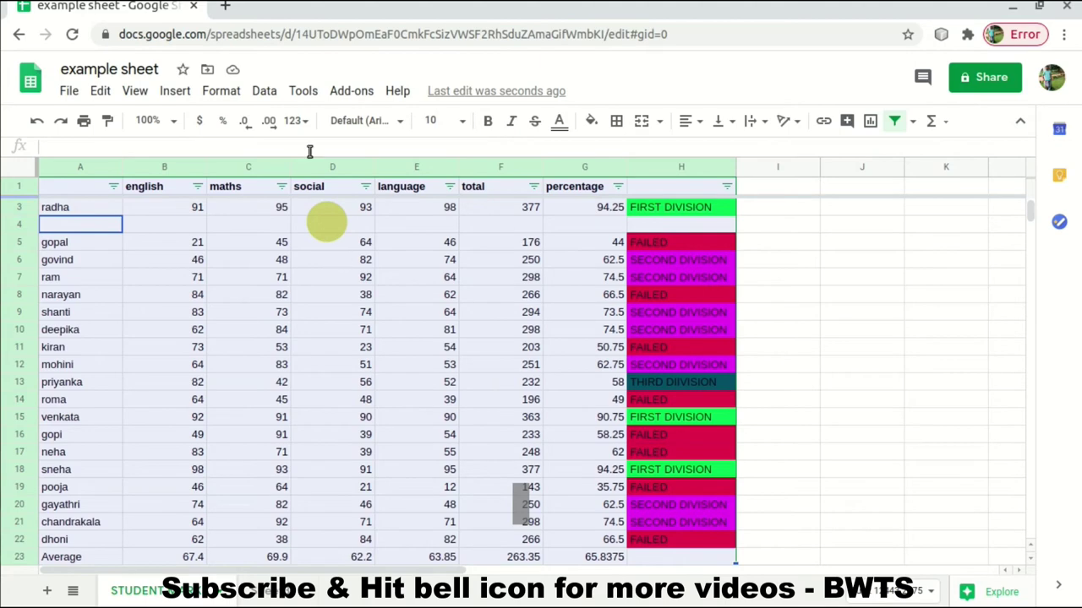
left_click(262, 88)
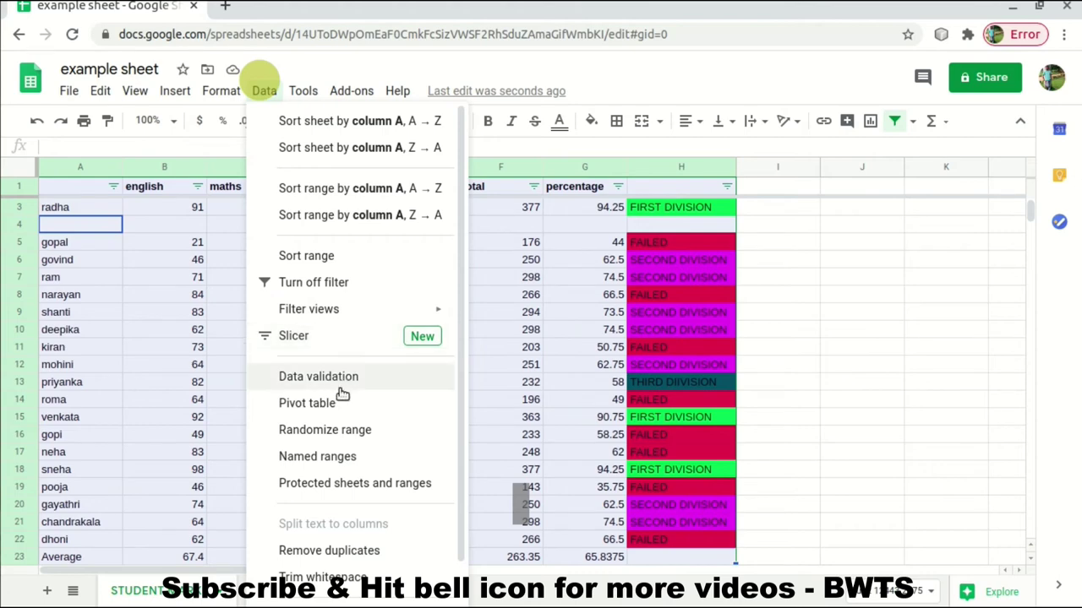
left_click(363, 435)
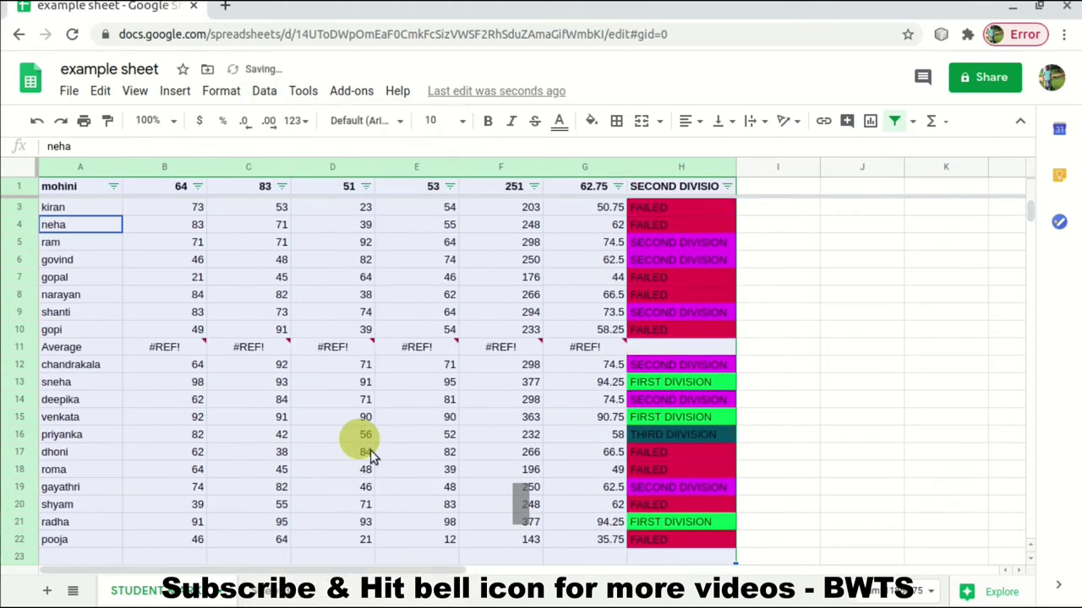
Undo the randomized row order, the filter and the blank row inserted below row 3
key("ctrl+z")
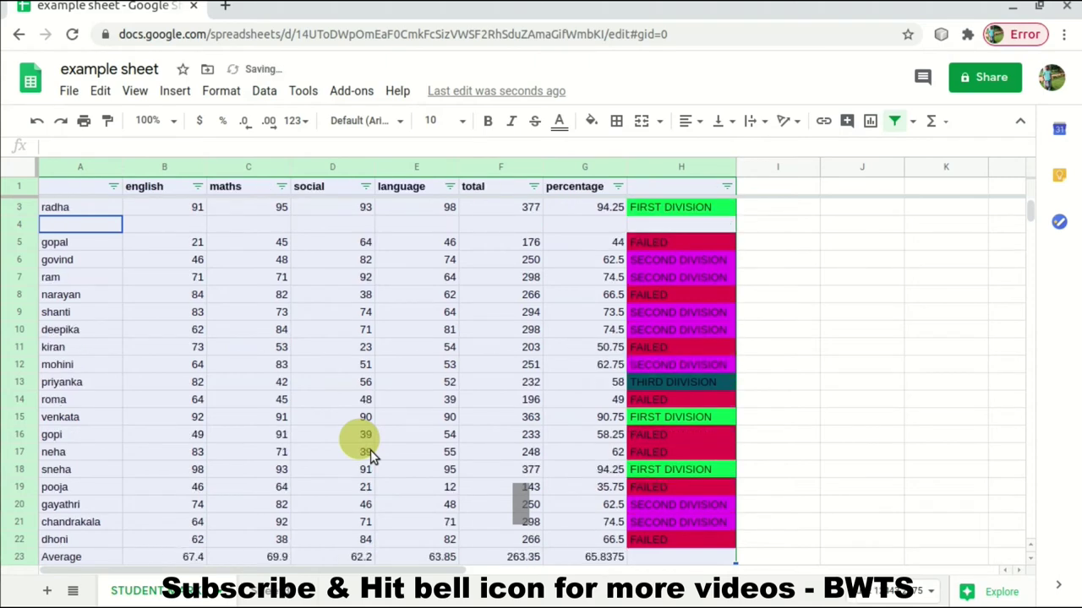
key("ctrl+z")
key("ctrl+z")
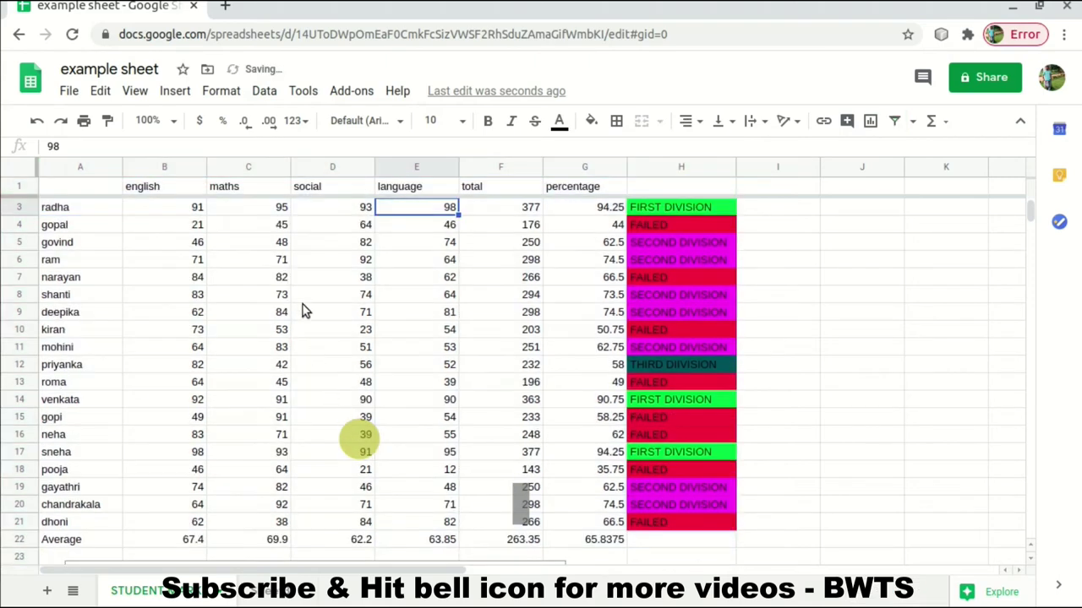
Start a protected range for cells A5:E11 of the STUDENT MARKS sheet
left_click(264, 90)
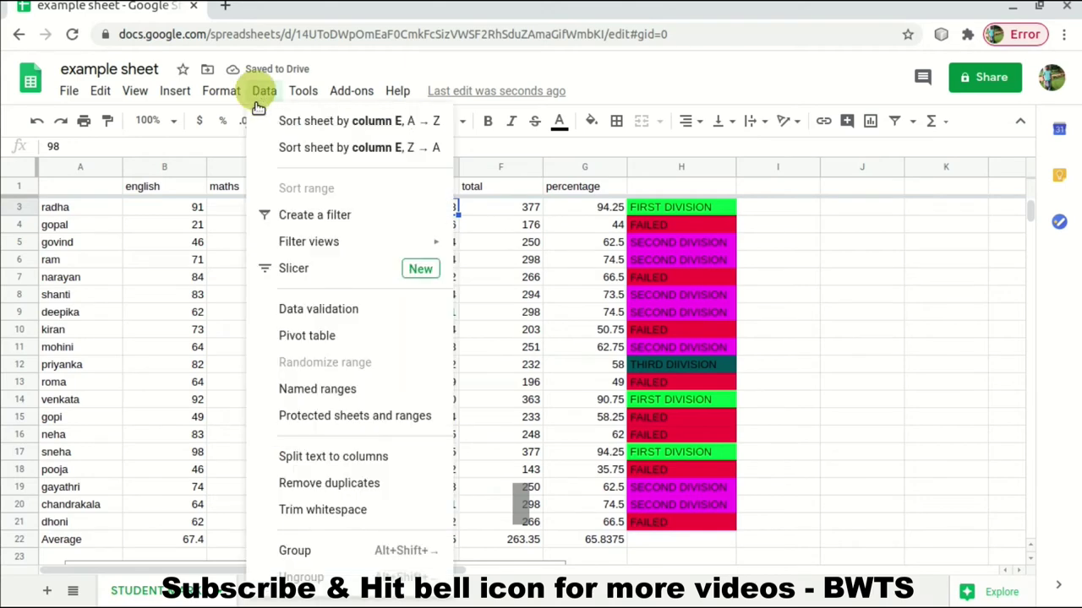
left_click(314, 420)
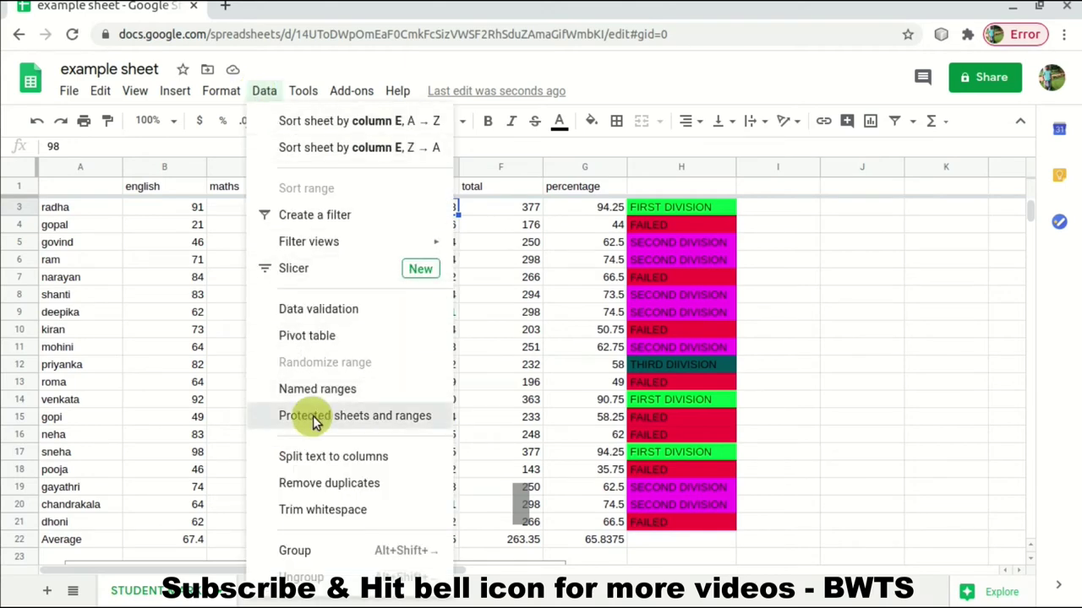
left_click(313, 416)
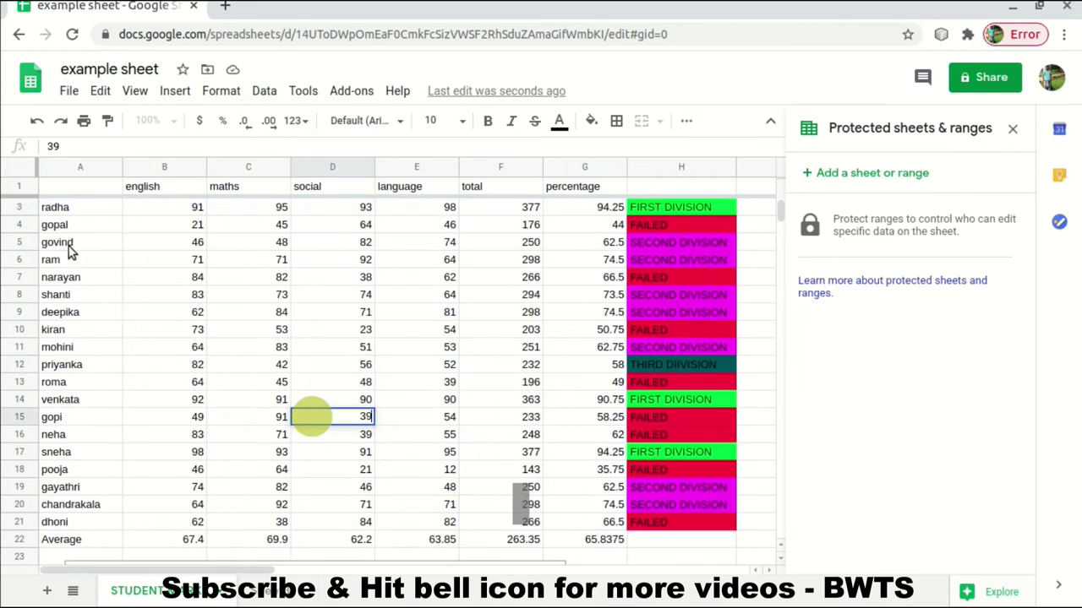
left_click_drag(70, 247, 383, 351)
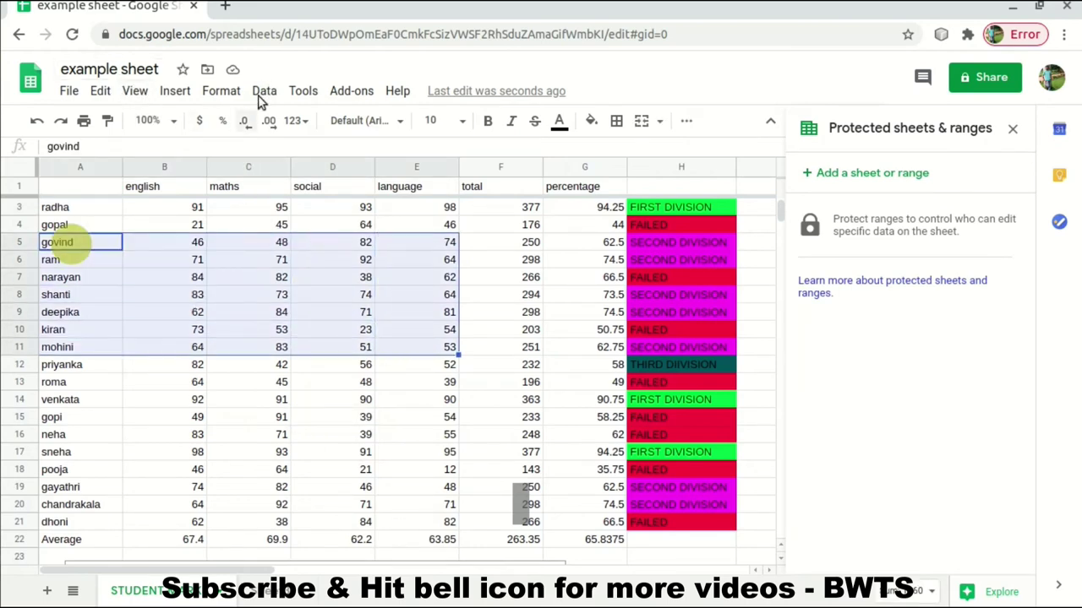
left_click(221, 92)
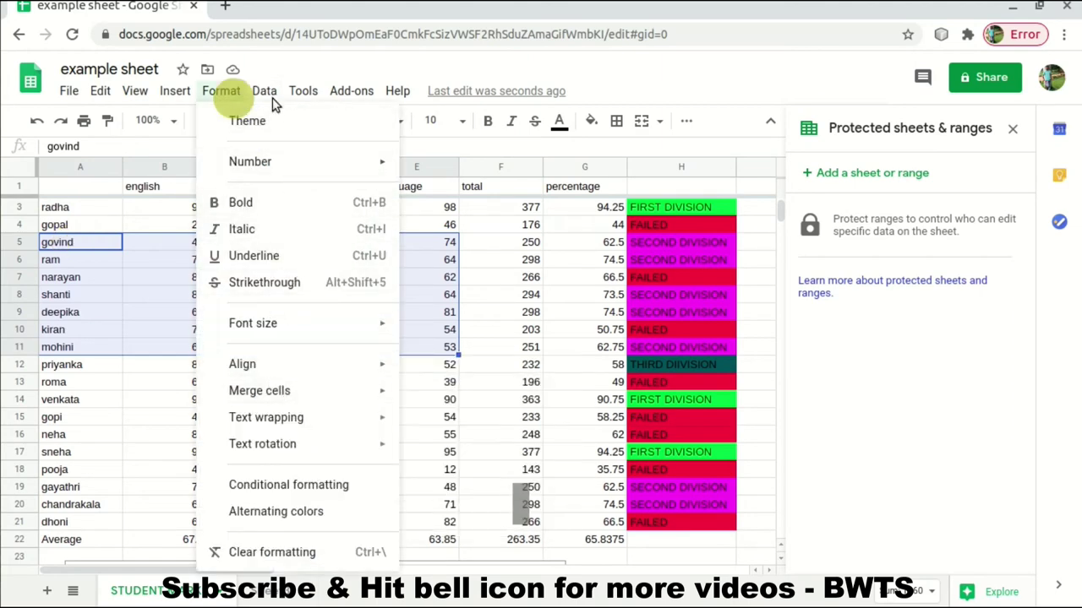
mouse_move(273, 102)
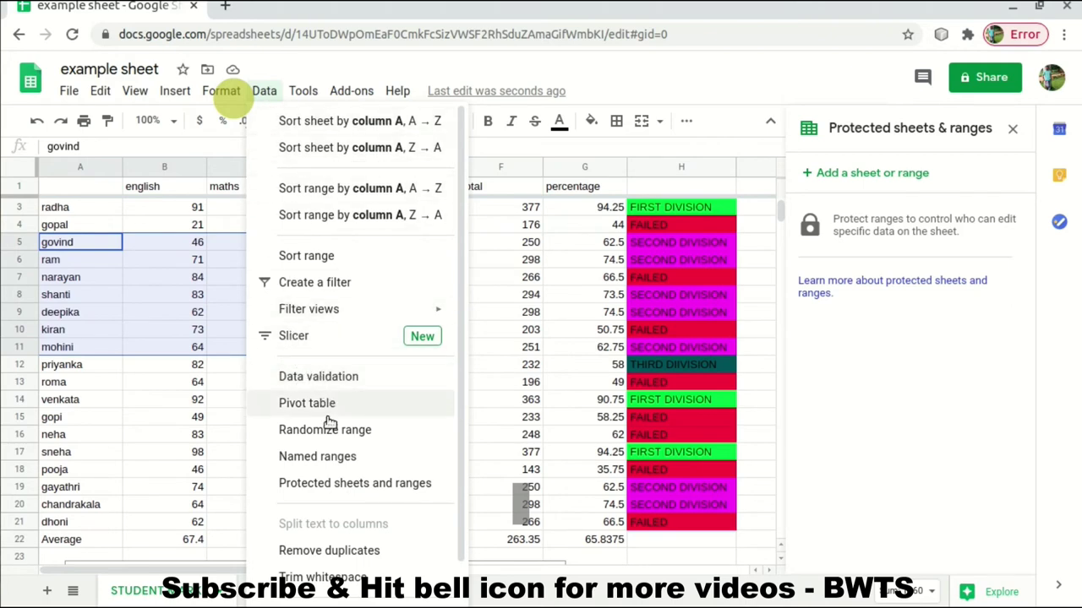
left_click(324, 489)
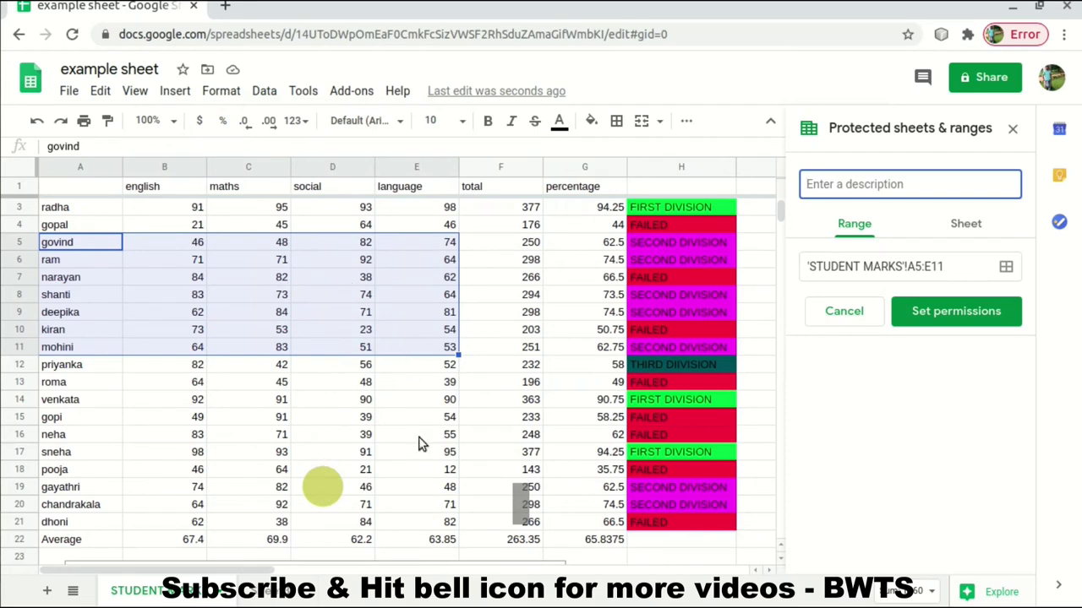
Set the permissions of the protected range A5:E11 so that editing is restricted to Only you
left_click(1003, 321)
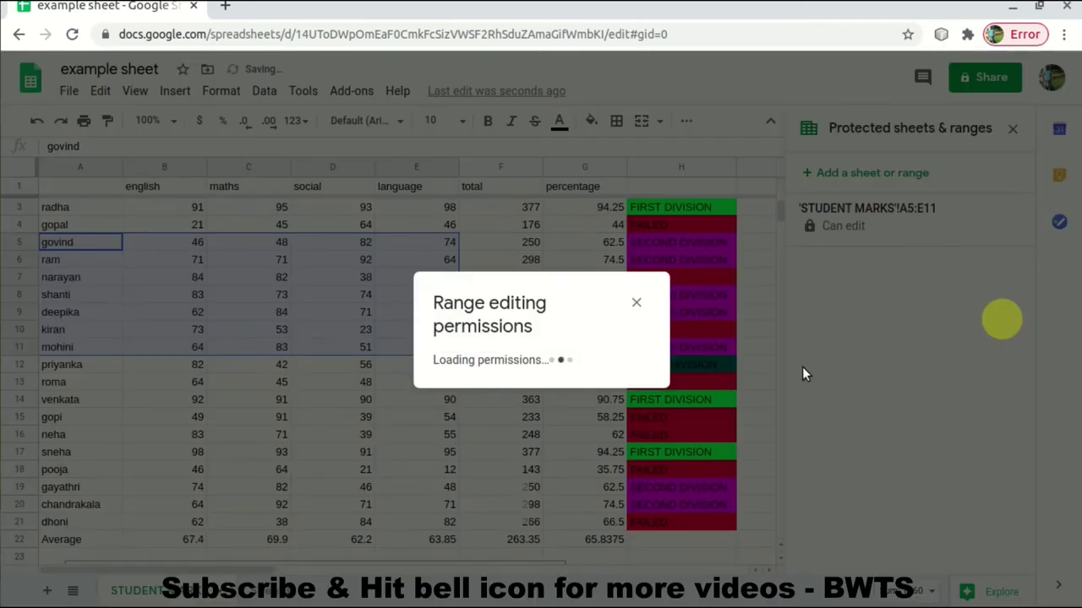
left_click(717, 406)
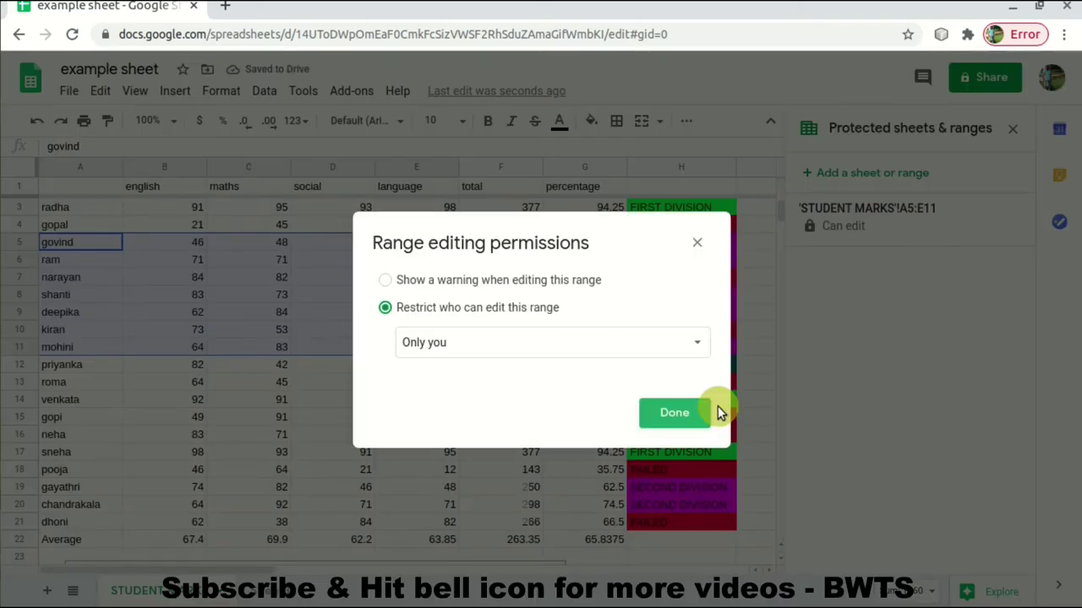
left_click(581, 342)
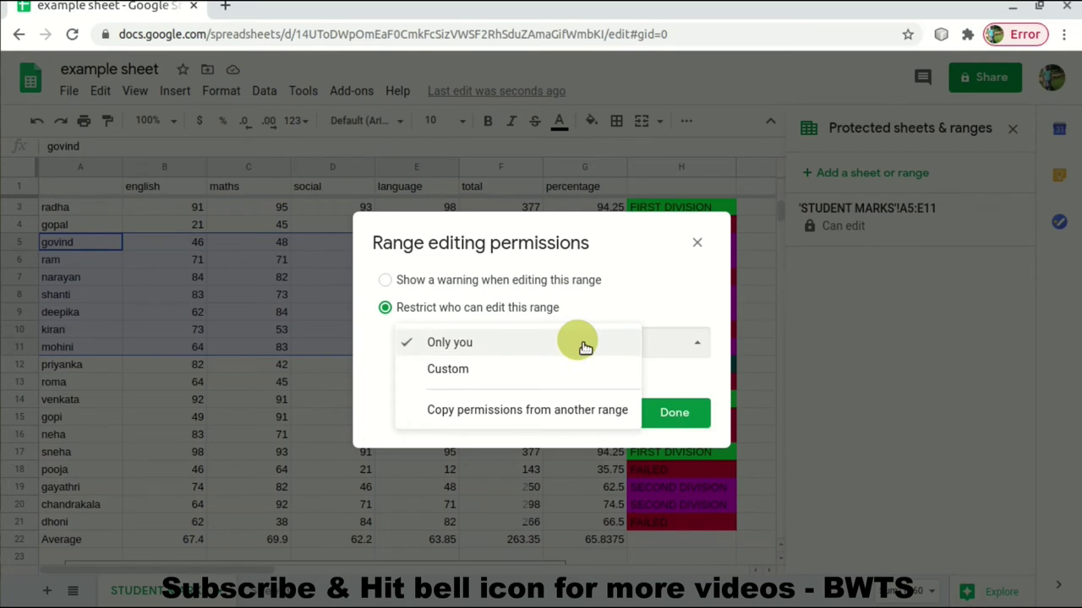
left_click(583, 343)
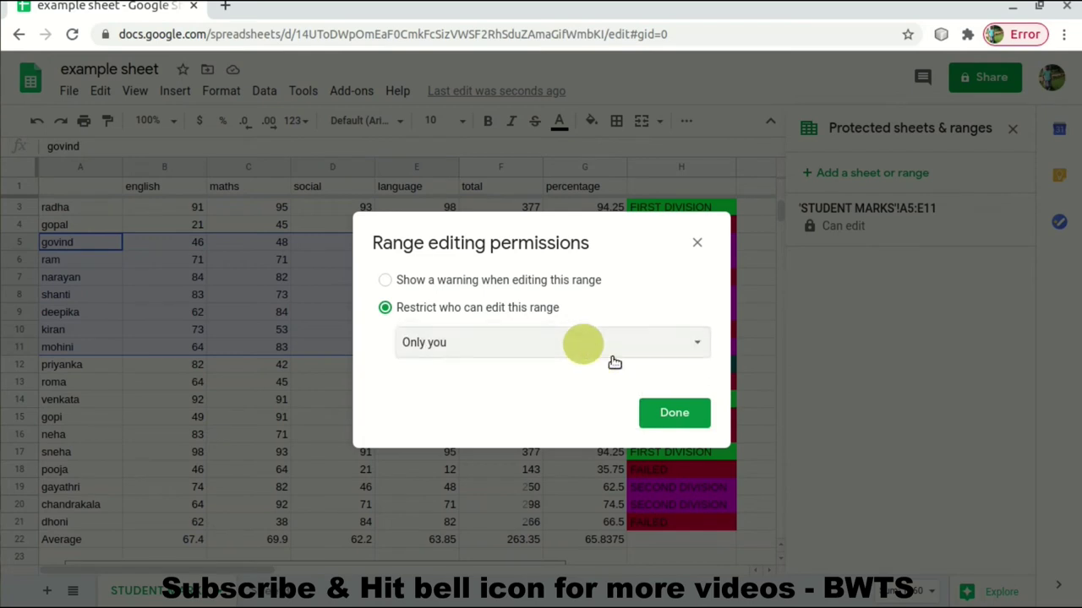
left_click(665, 418)
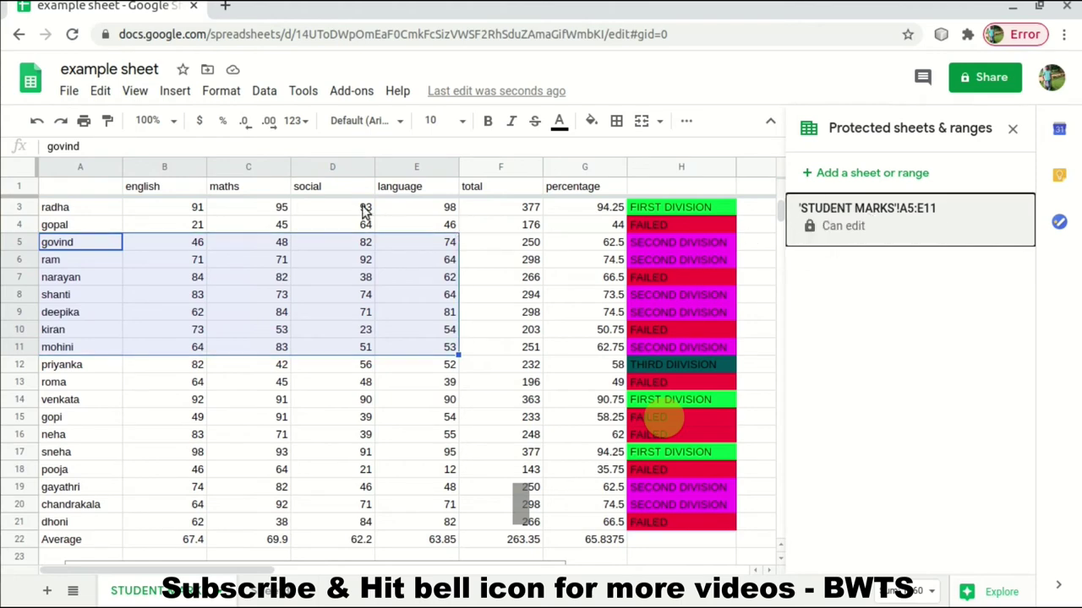
Run Remove duplicates on the selected range A5:E11, analyzing all columns A to E without a header row
left_click(264, 91)
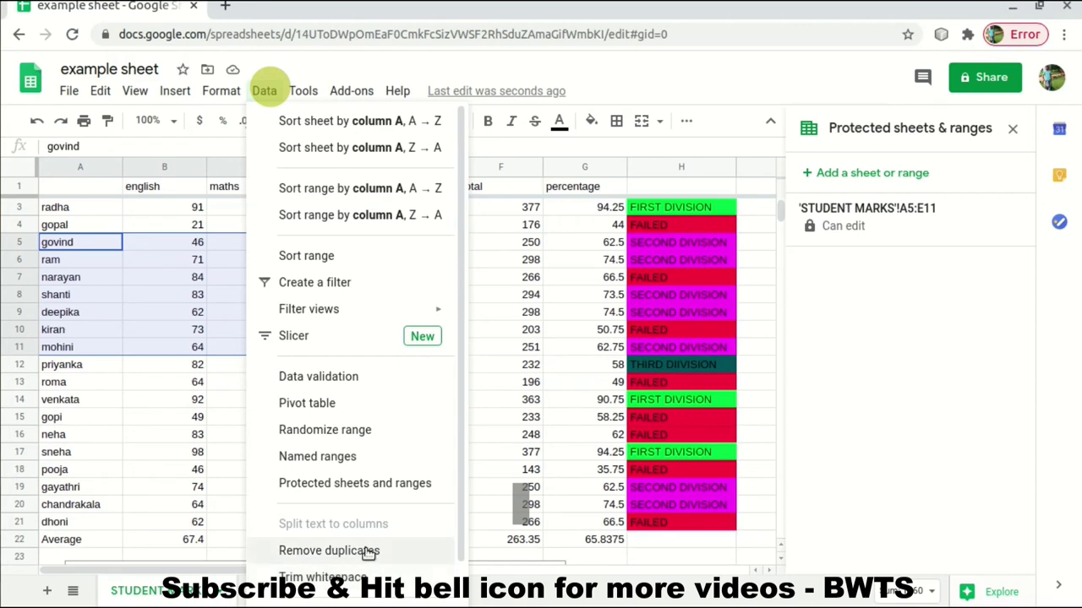
left_click(364, 556)
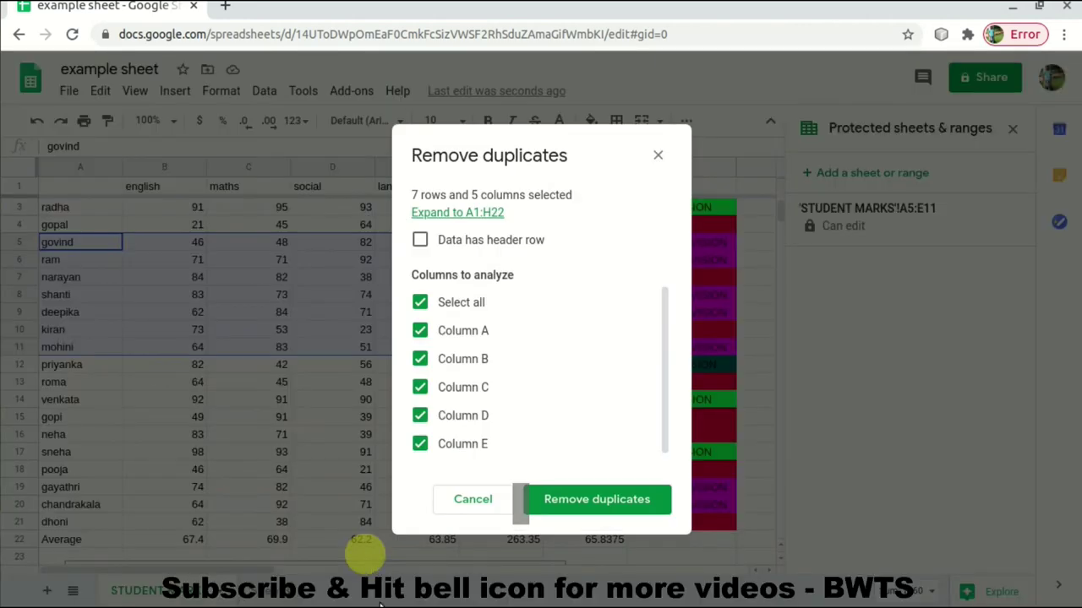
left_click(615, 500)
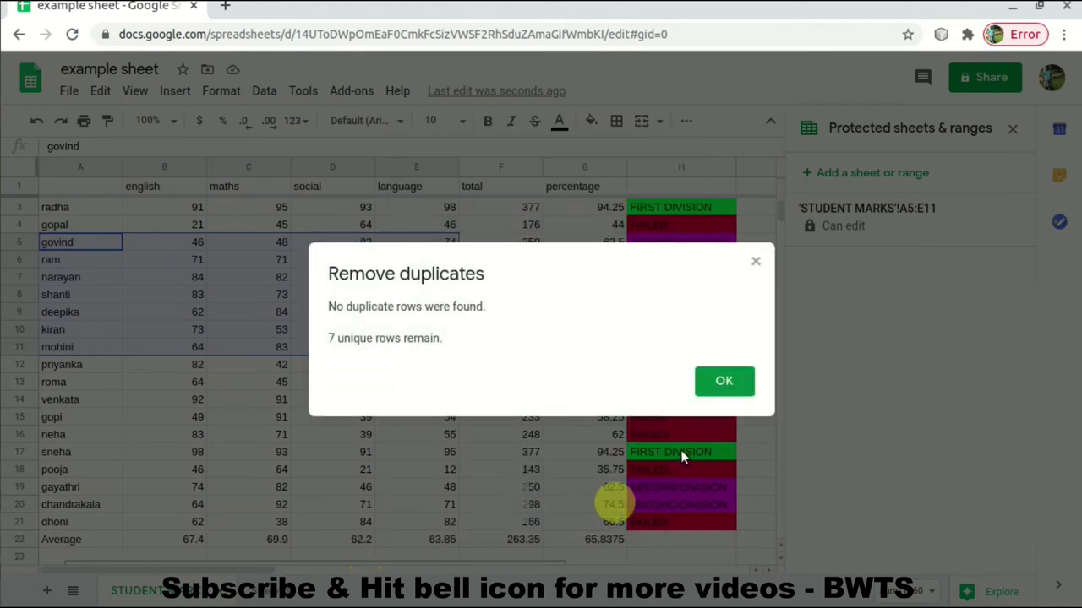
left_click(720, 382)
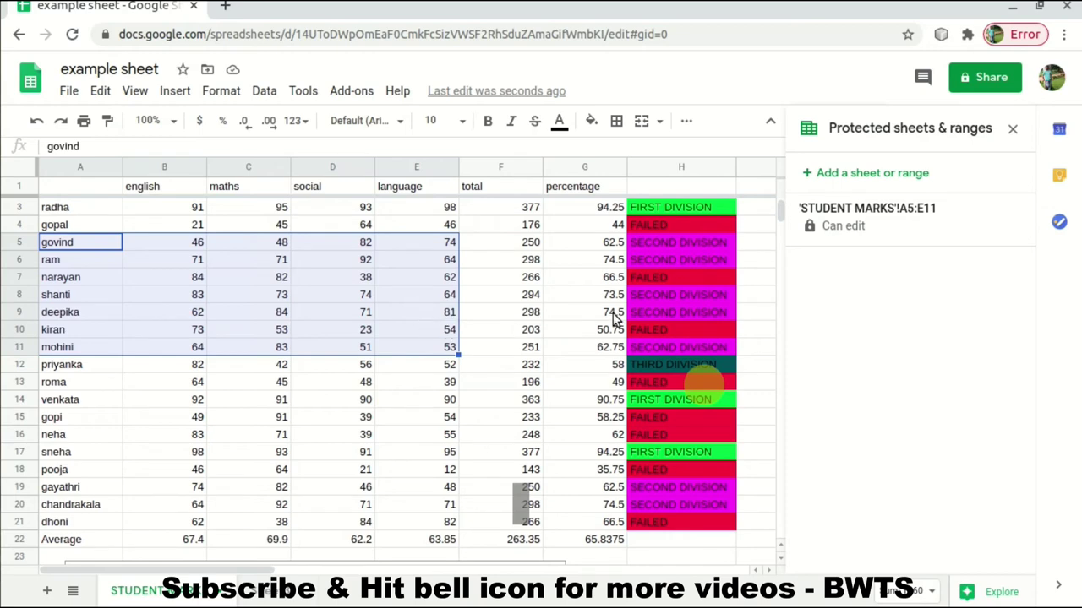
Remove duplicates from the division results in H3:H21, analyzing only column H
left_click(683, 227)
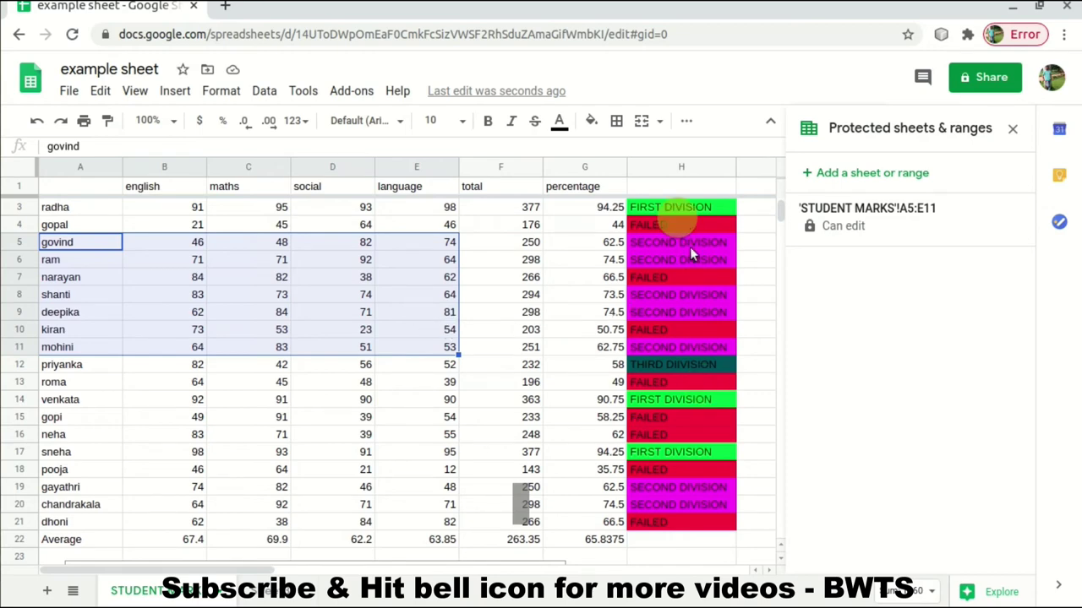
key("Up")
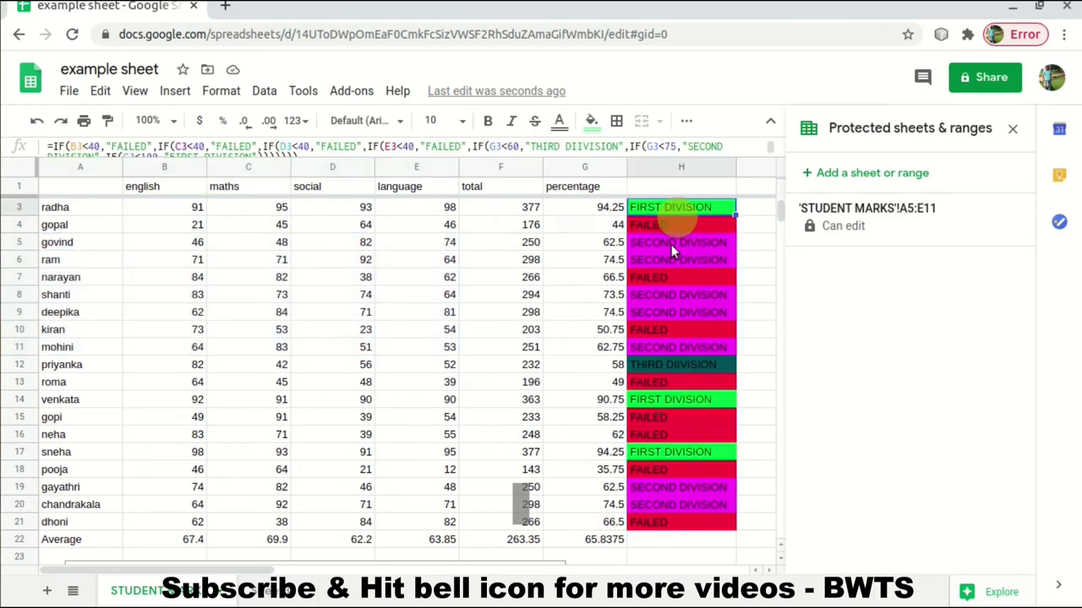
key("shift+Down")
key("shift+Down")
key("shift+Down")
key("shift+Down")
key("shift+Down")
key("shift+Down")
key("shift+Down")
key("shift+Down")
key("shift+Down")
key("shift+Down")
key("shift+Down")
key("shift+Down")
key("shift+Down")
key("shift+Down")
key("shift+Down")
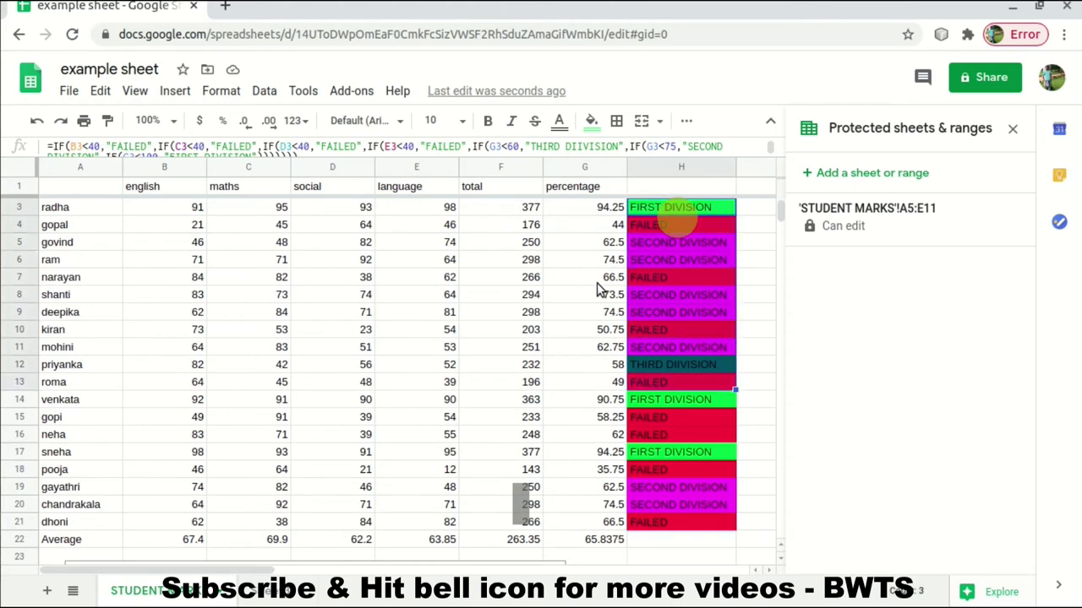
key("shift+Down")
key("shift+Down")
key("shift+Down")
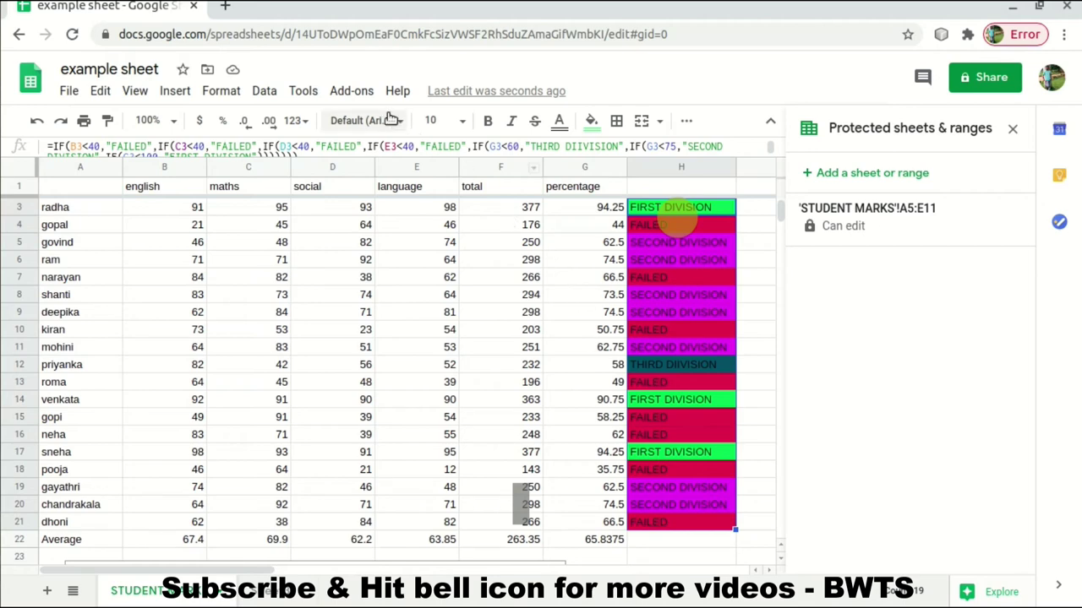
left_click(303, 91)
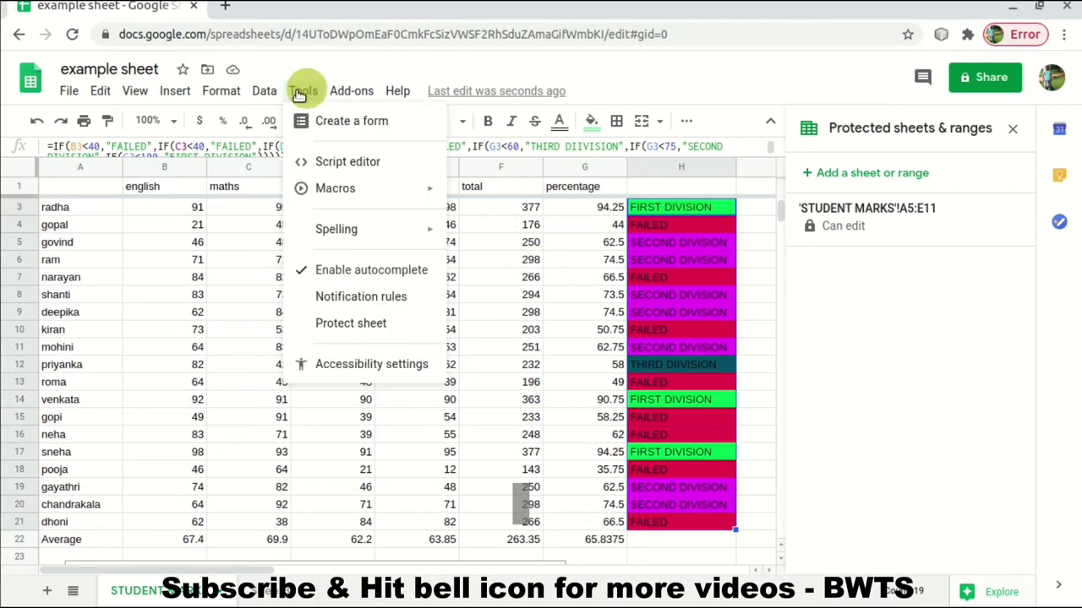
mouse_move(266, 94)
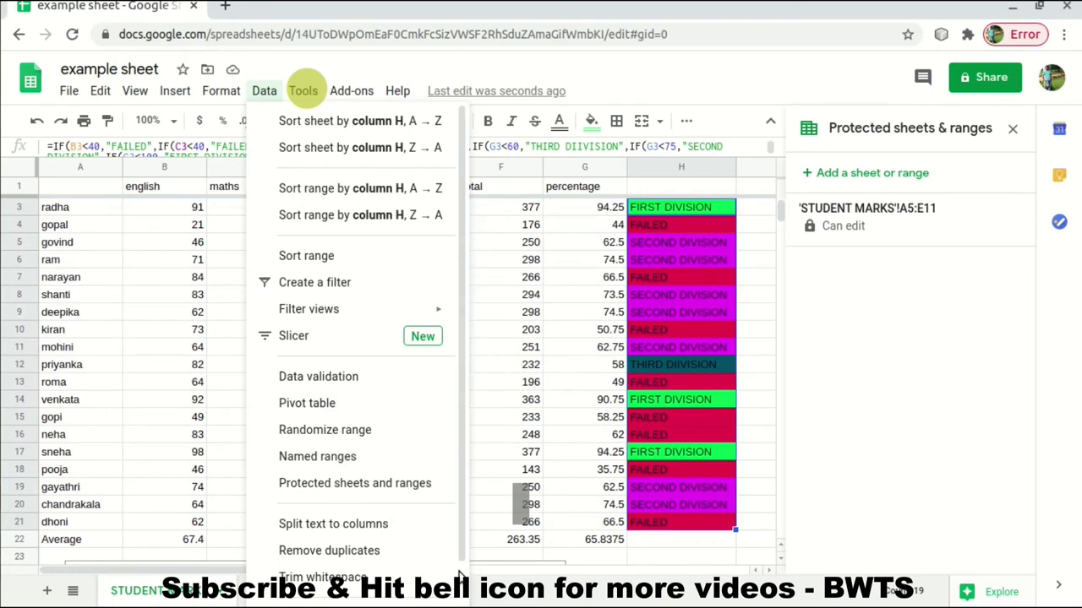
left_click(404, 551)
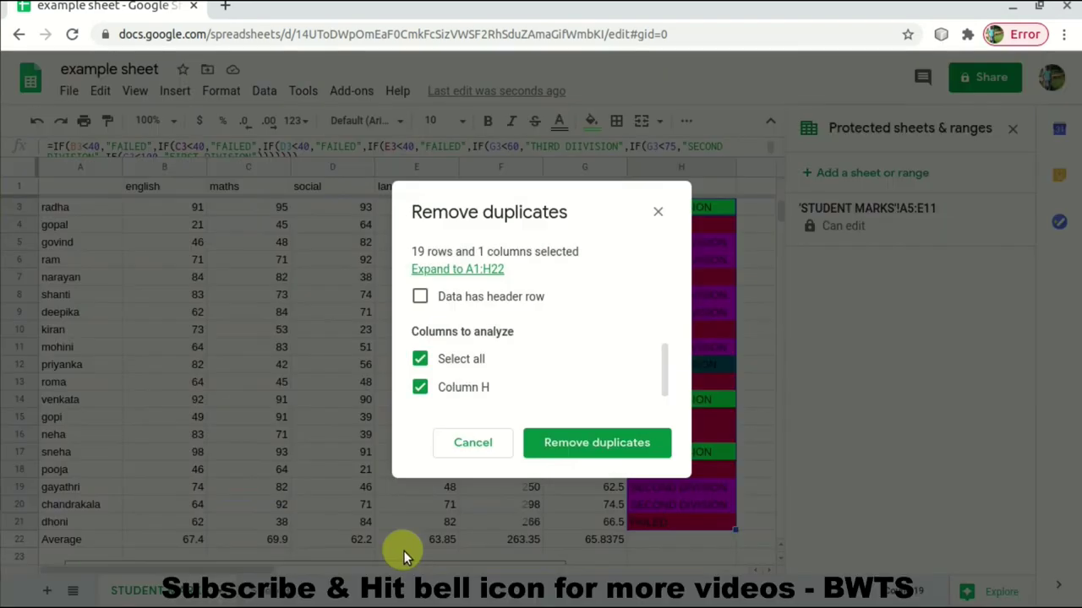
left_click(532, 458)
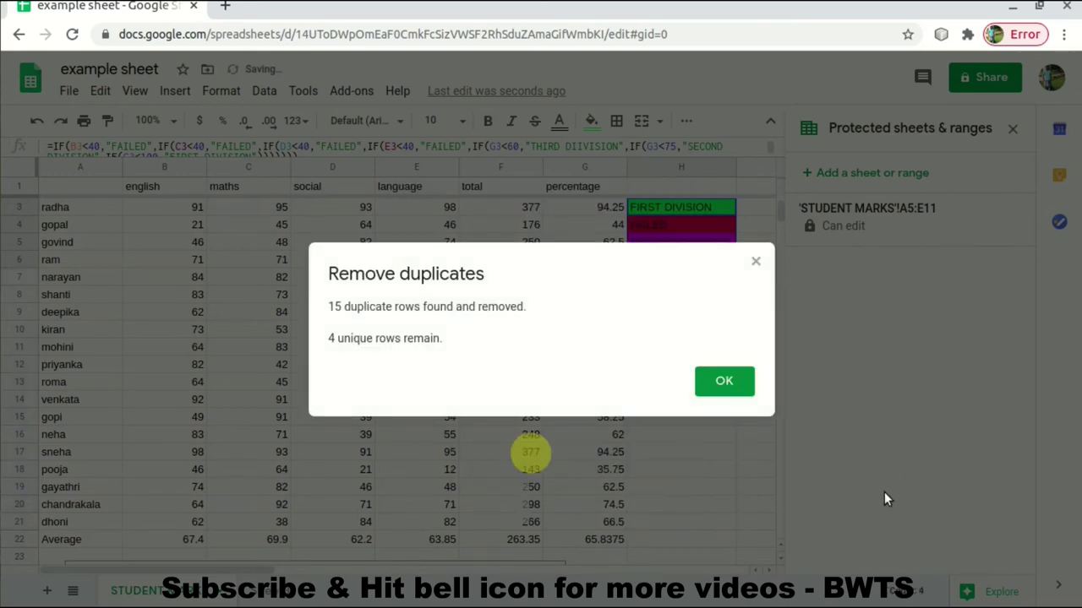
left_click(735, 378)
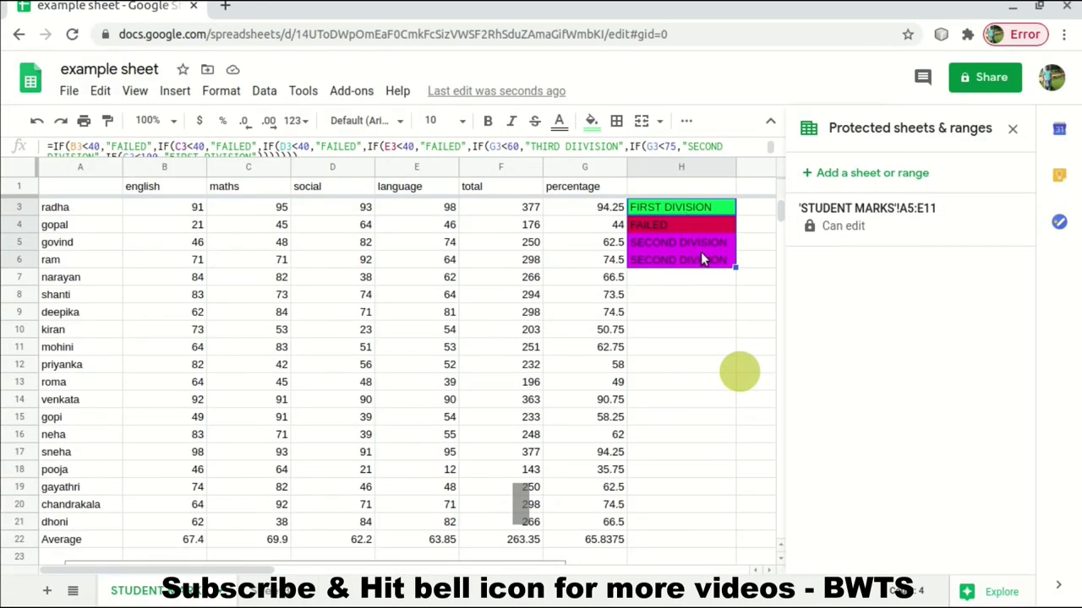
Undo the duplicate removal in the division results of column H
left_click(719, 265)
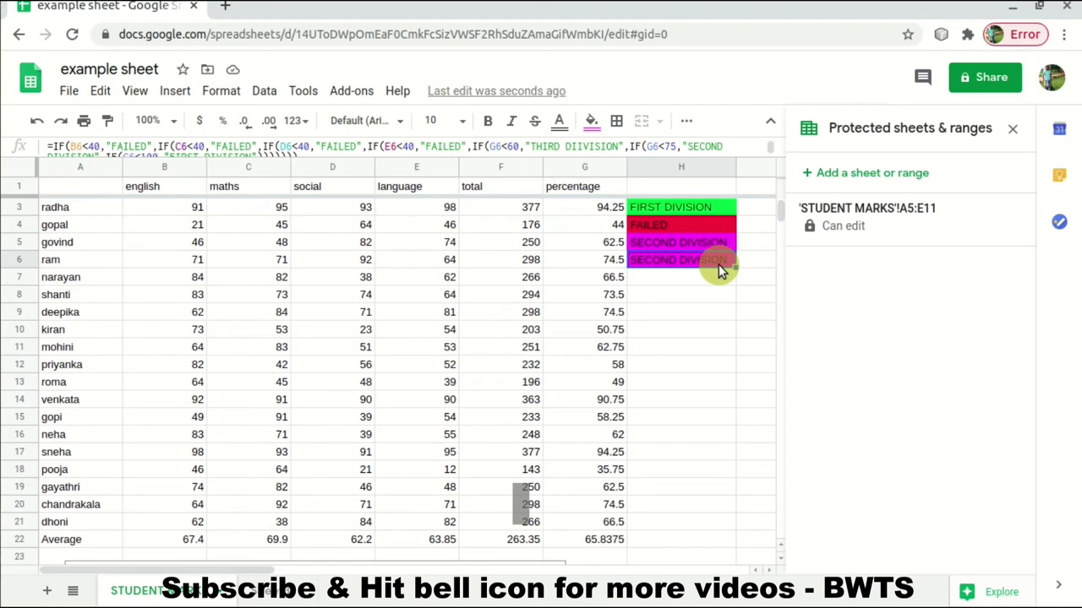
double_click(718, 264)
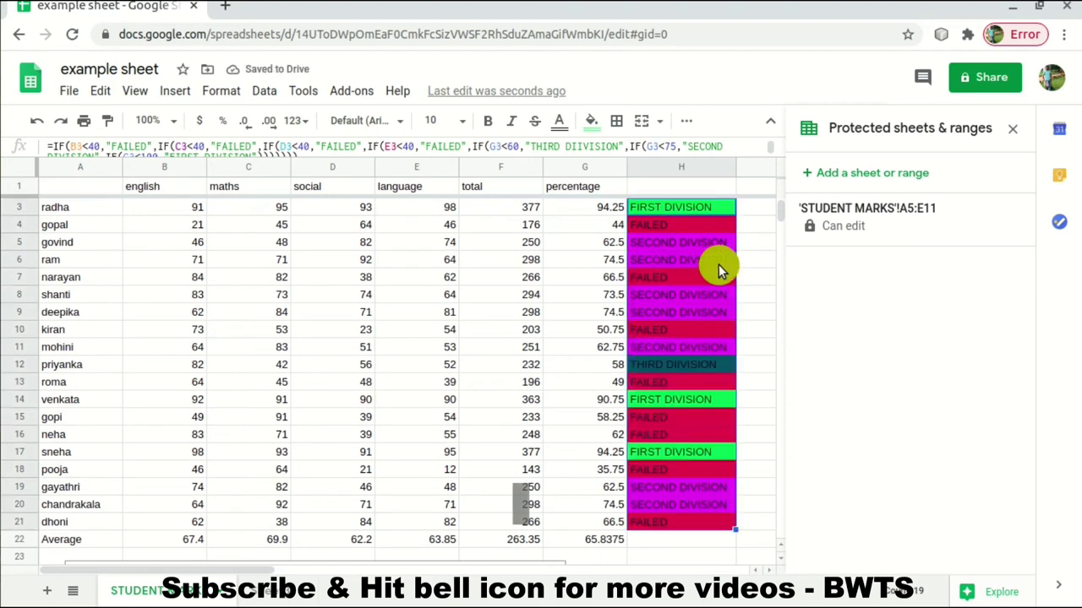
Protect the entire STUDENT MARKS sheet without excepting any cells, and proceed to its editing permissions
left_click(265, 93)
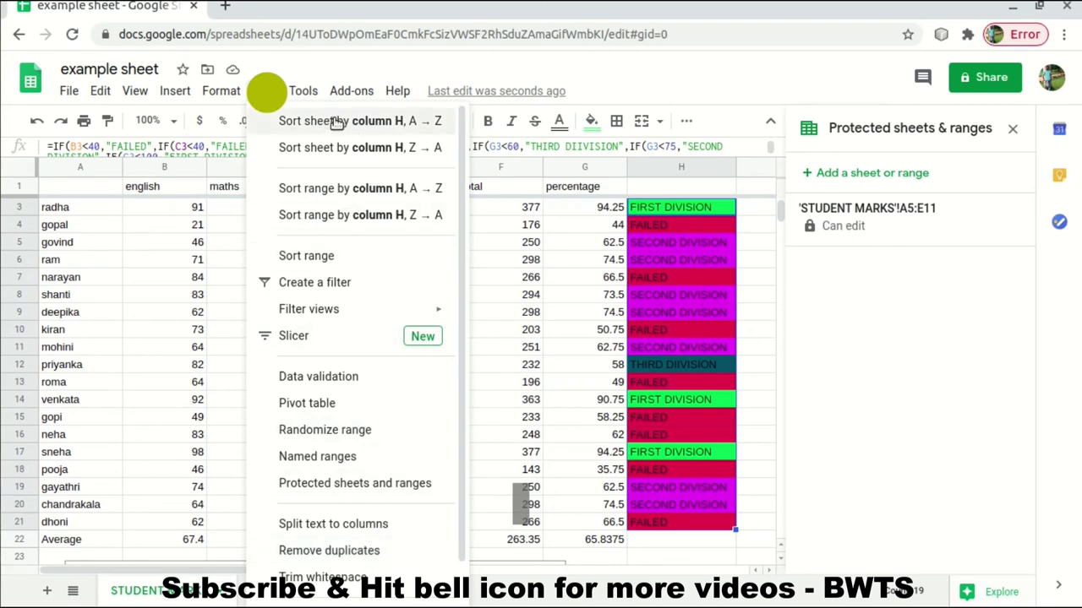
mouse_move(306, 91)
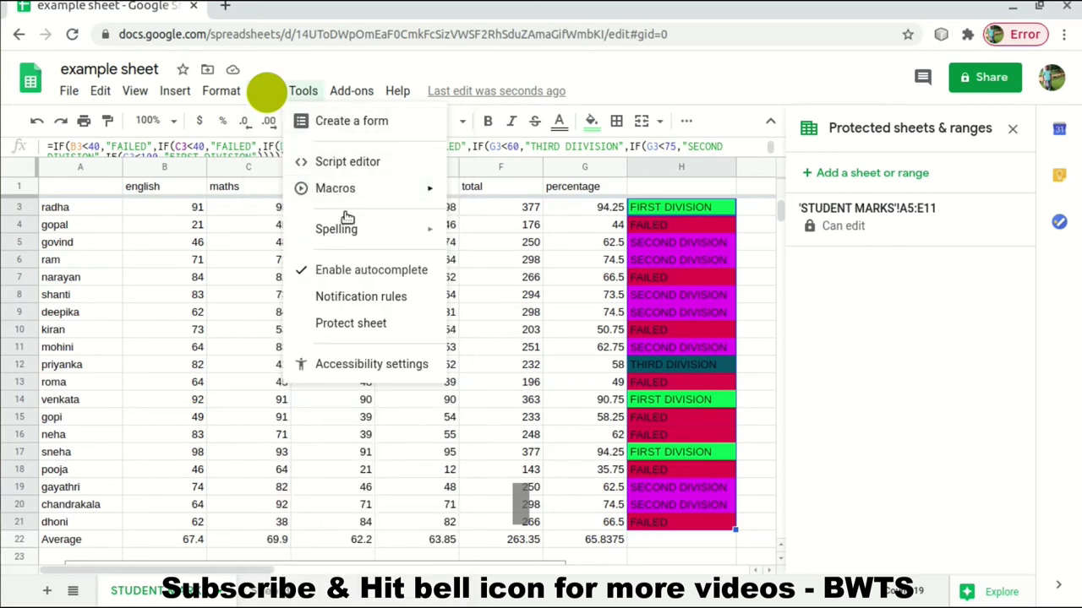
mouse_move(345, 190)
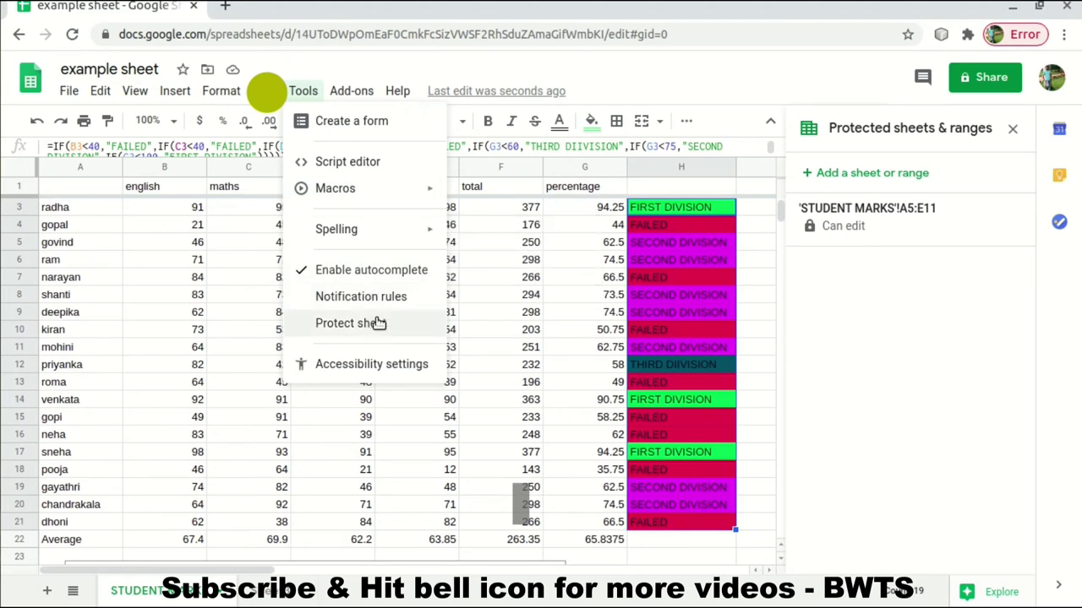
left_click(377, 323)
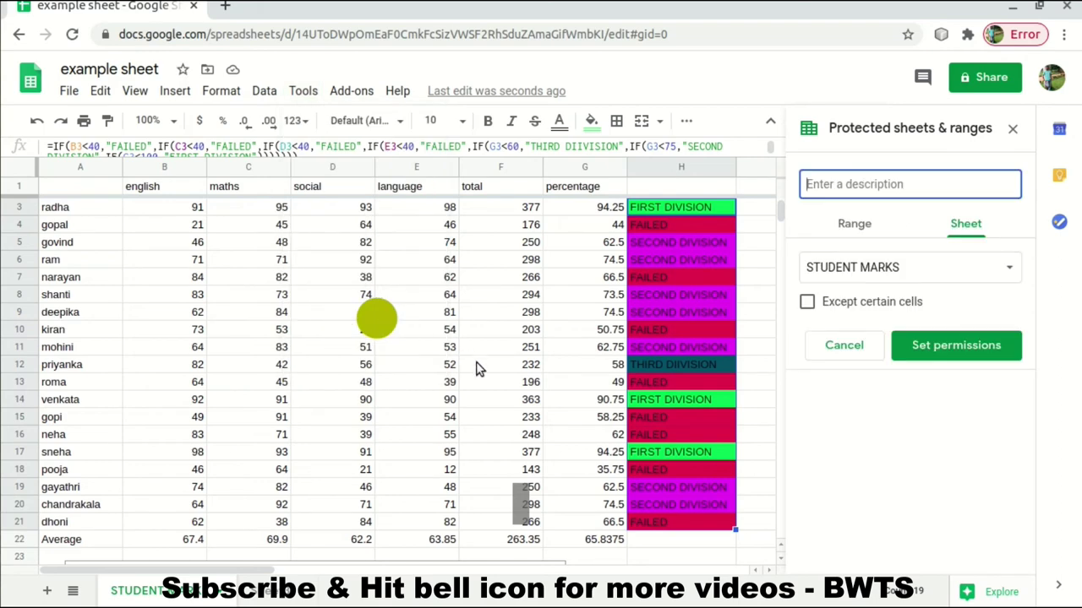
left_click(909, 341)
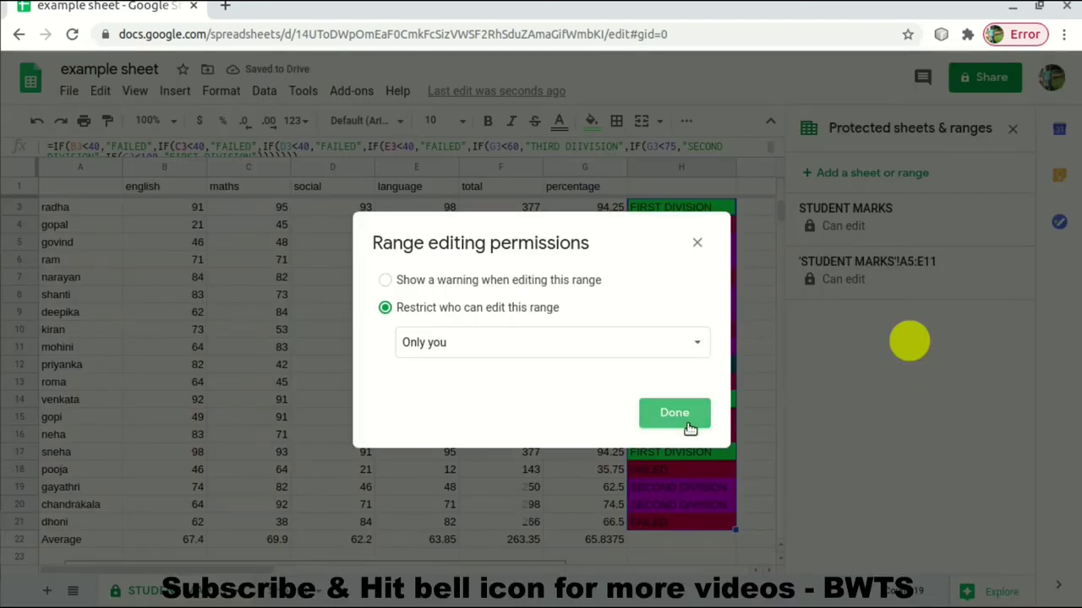
Try Custom editing restrictions for the STUDENT MARKS sheet, go to the entry for additional editors, and close the permissions without saving
left_click(655, 355)
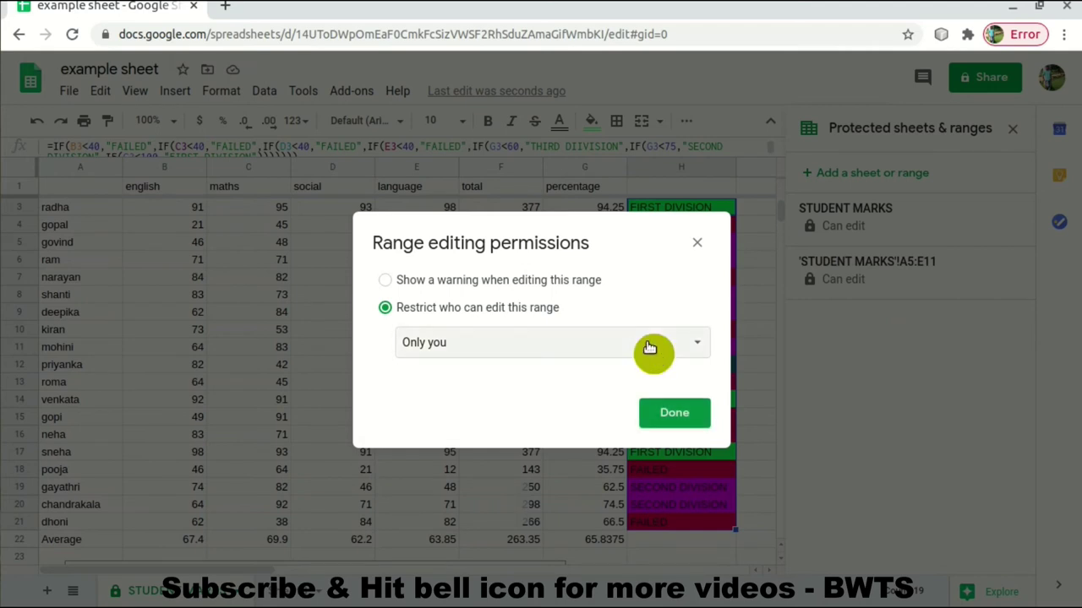
left_click(655, 349)
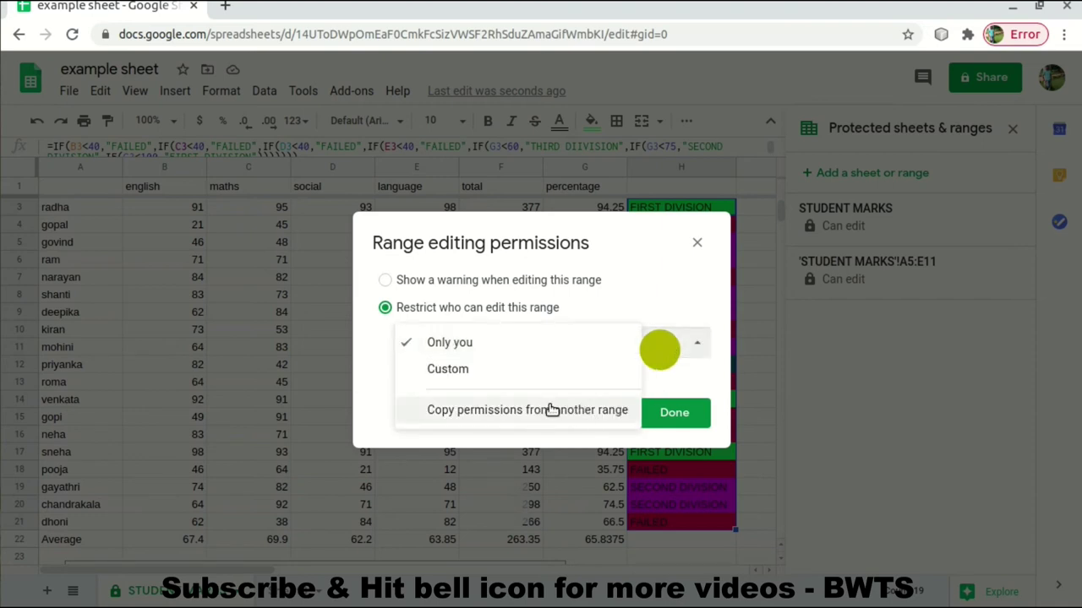
left_click(575, 369)
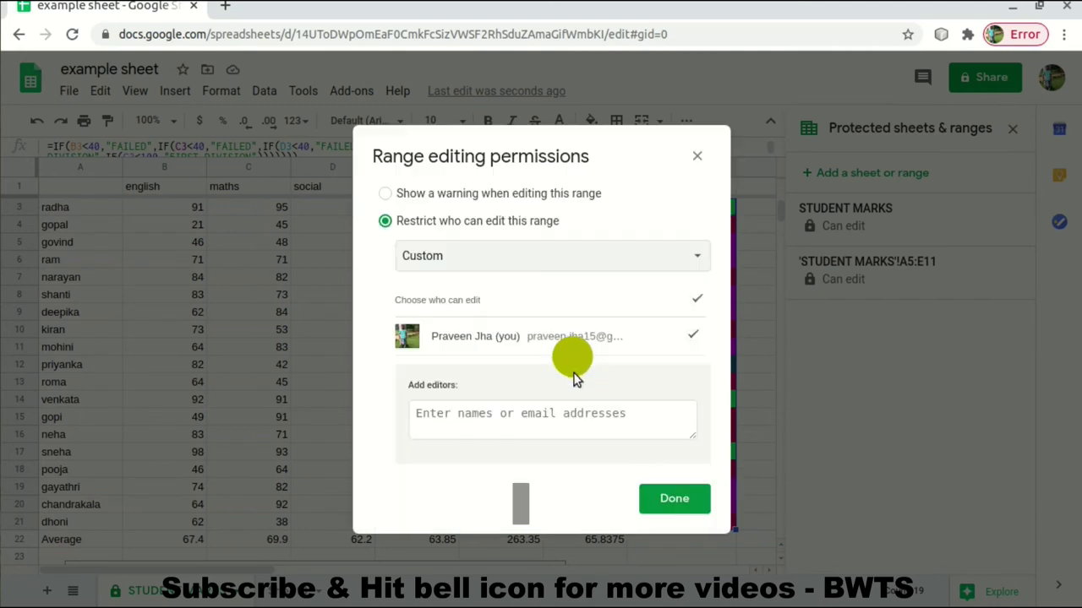
left_click(530, 426)
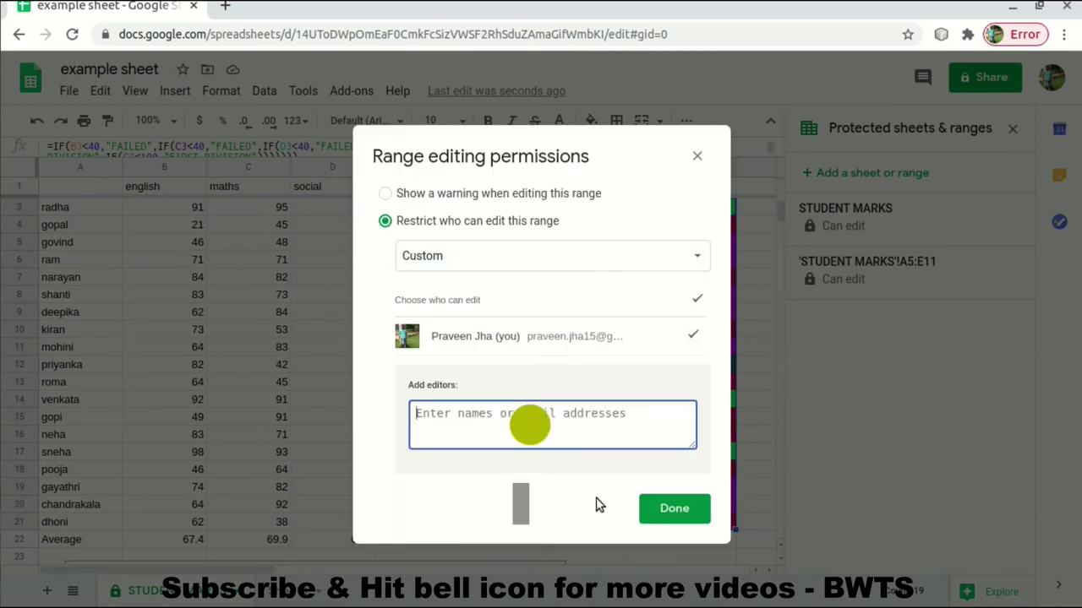
left_click(698, 161)
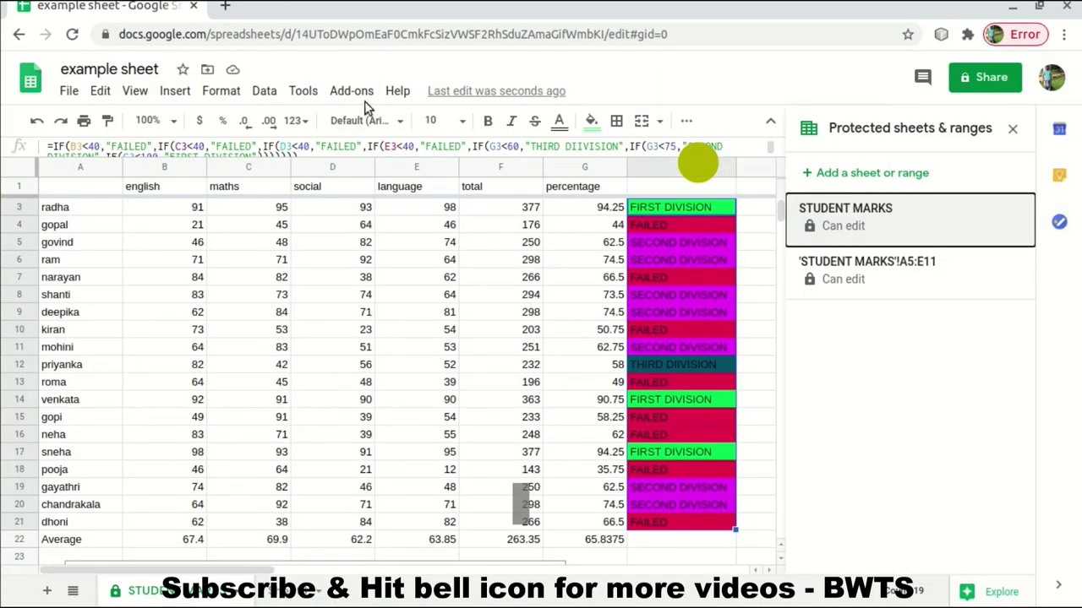
Try notification rules for any changes and form submissions with daily digest and right-away email, then discard them and close the settings
left_click(359, 95)
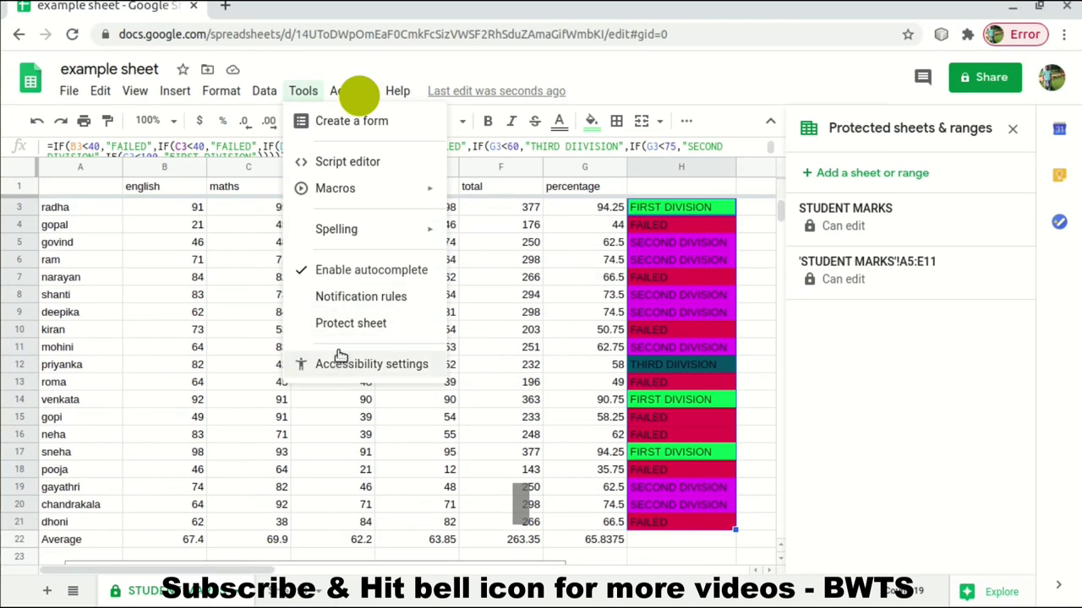
left_click(352, 295)
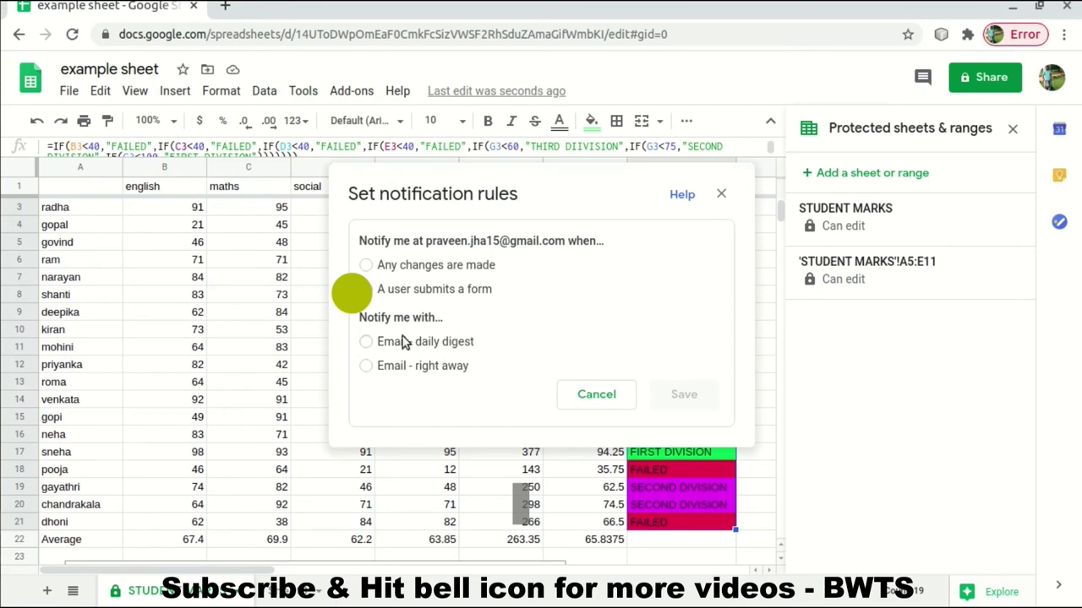
left_click(416, 347)
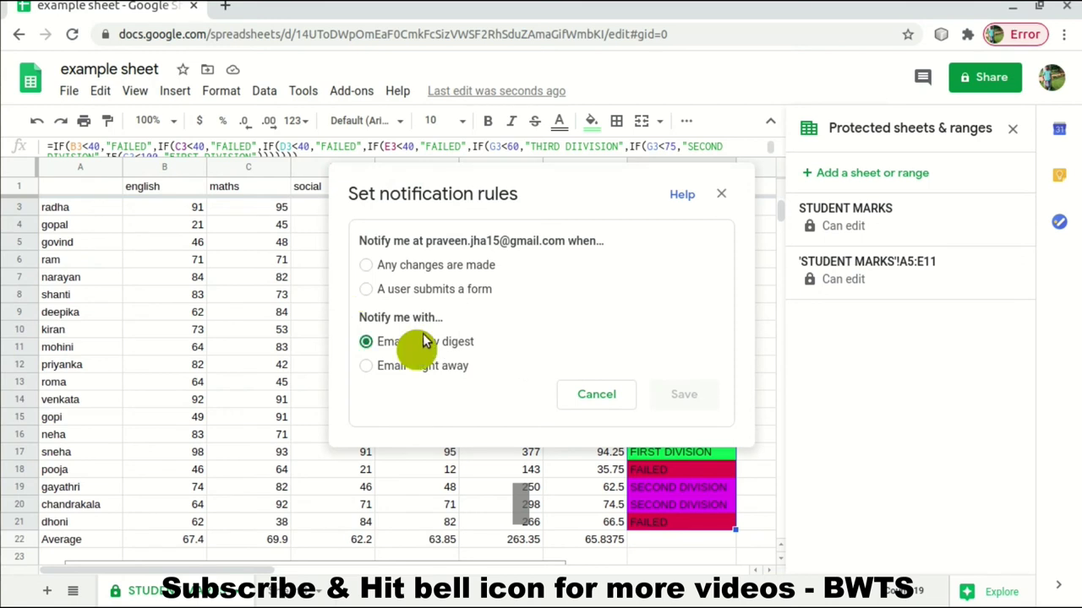
left_click(458, 262)
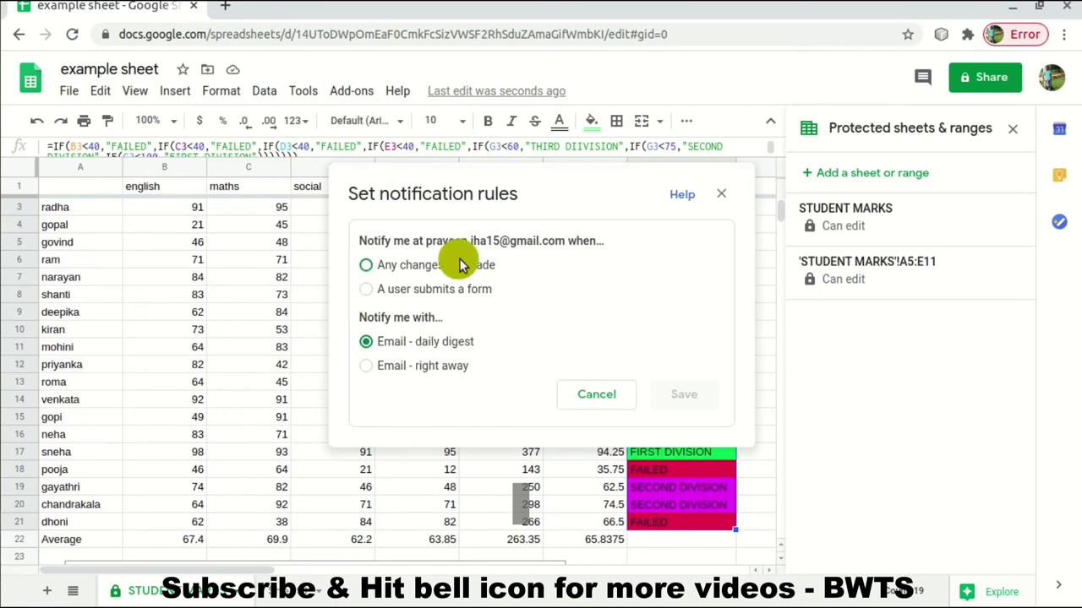
left_click(462, 368)
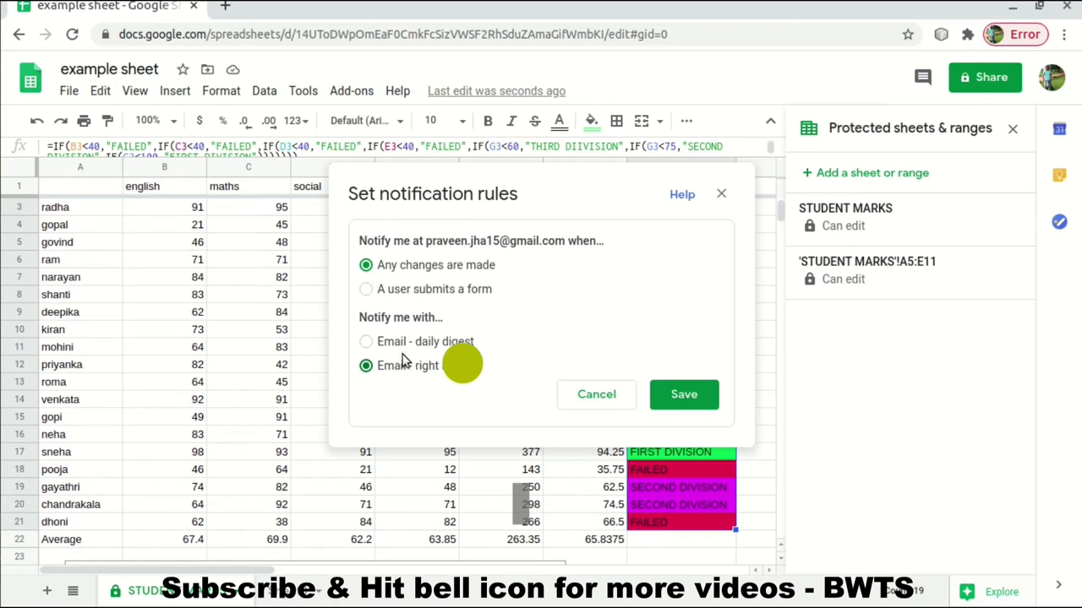
left_click(409, 291)
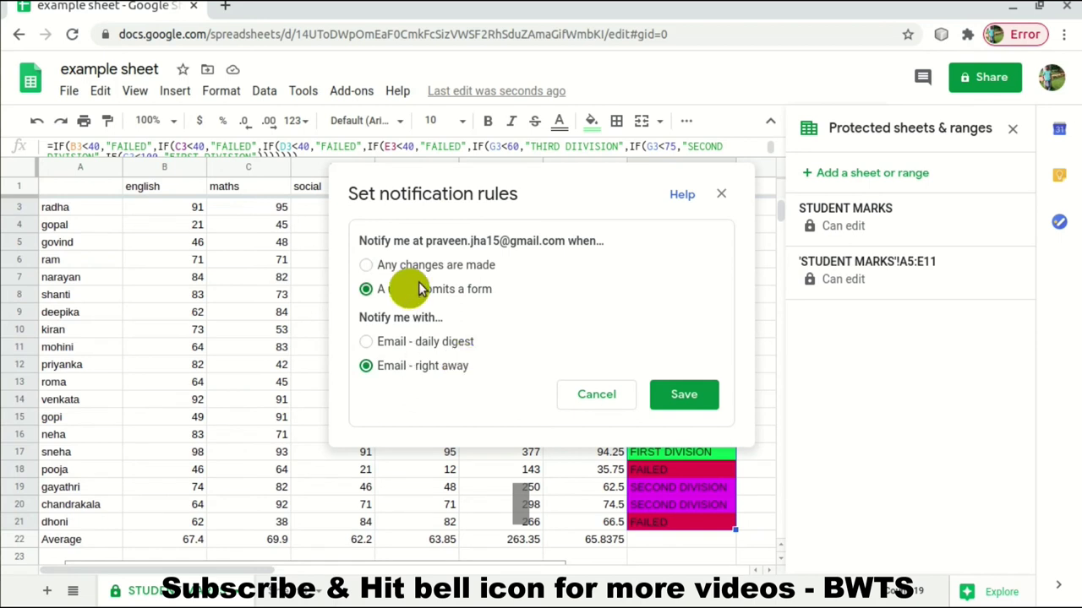
left_click(613, 387)
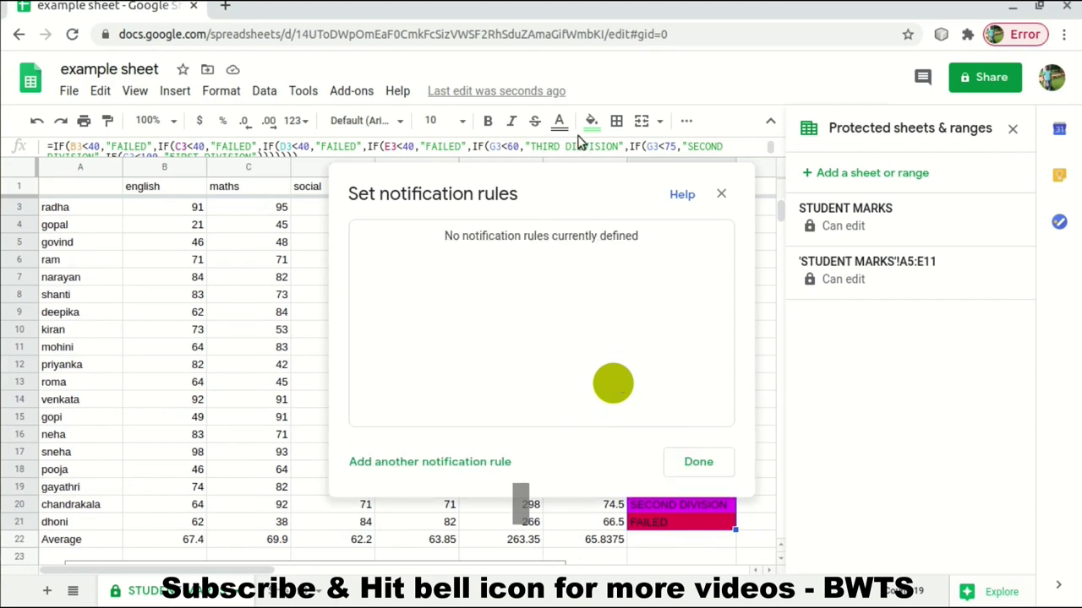
left_click(169, 209)
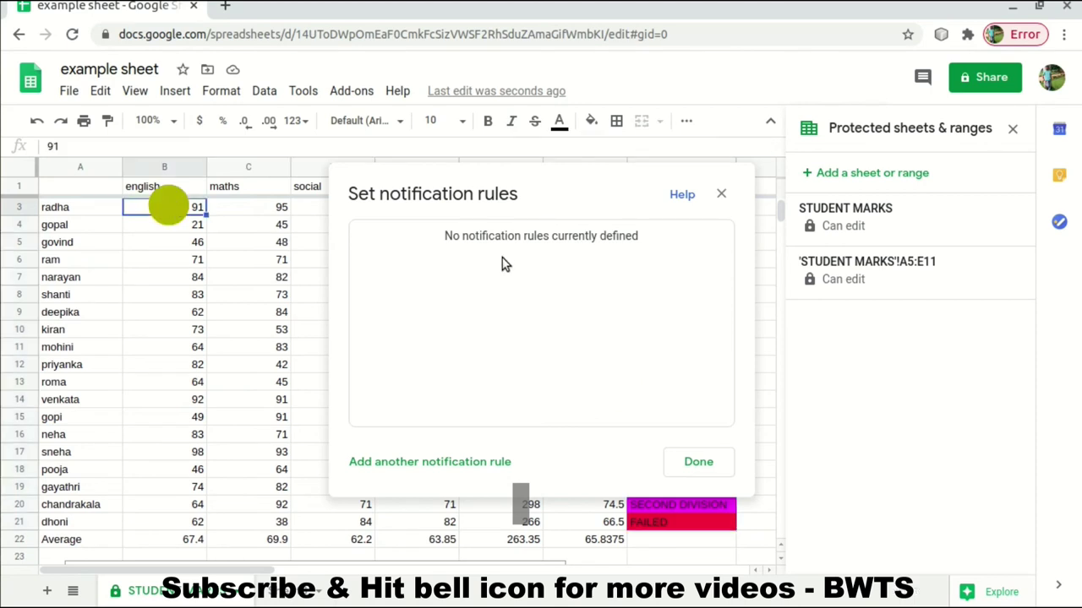
left_click(721, 194)
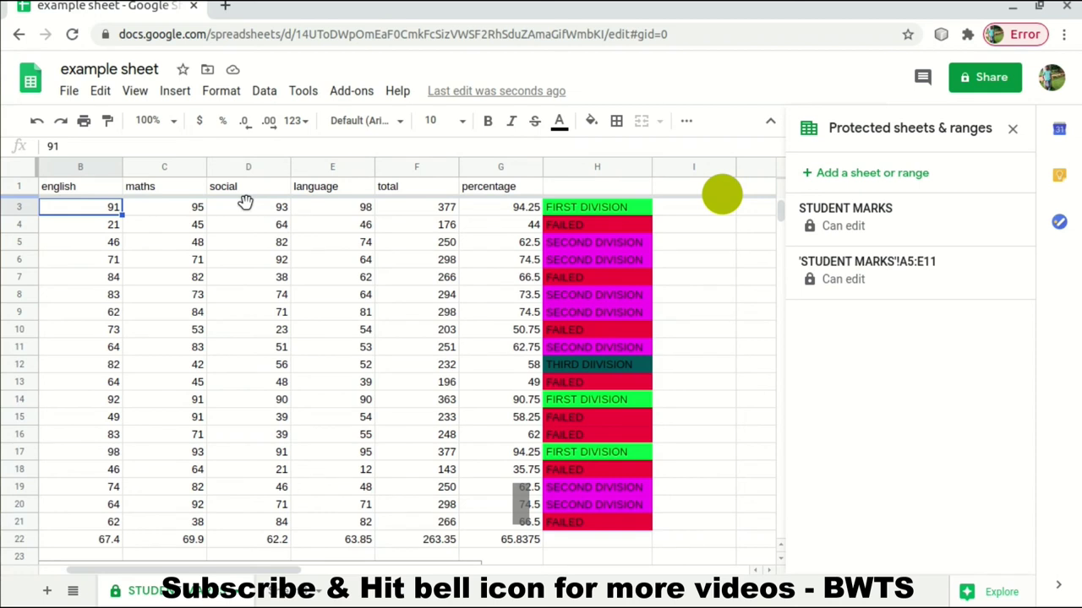
key("Up")
key("Up")
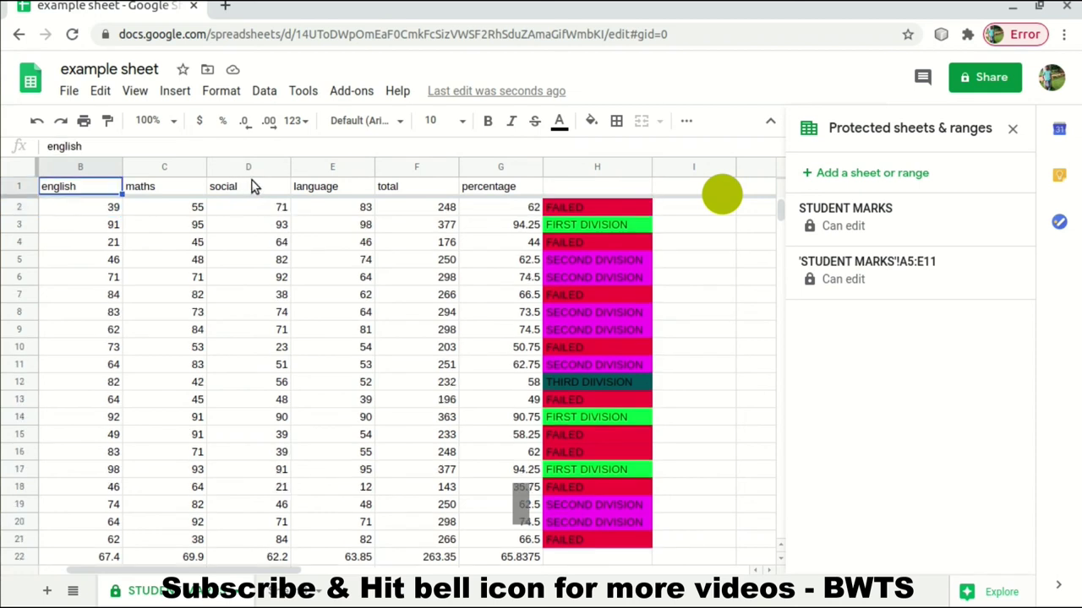
Make the header cells B1:G1, from english to percentage, bold
key("Right")
key("Left")
key("shift+Right")
key("shift+Right")
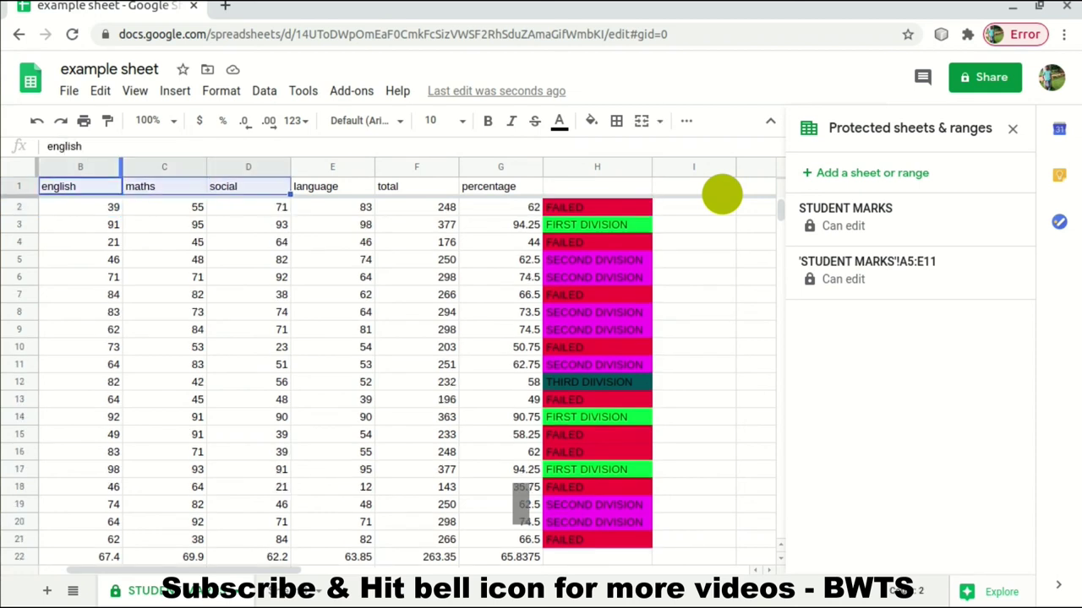
key("shift+Right")
key("shift+Right")
key("shift+Right")
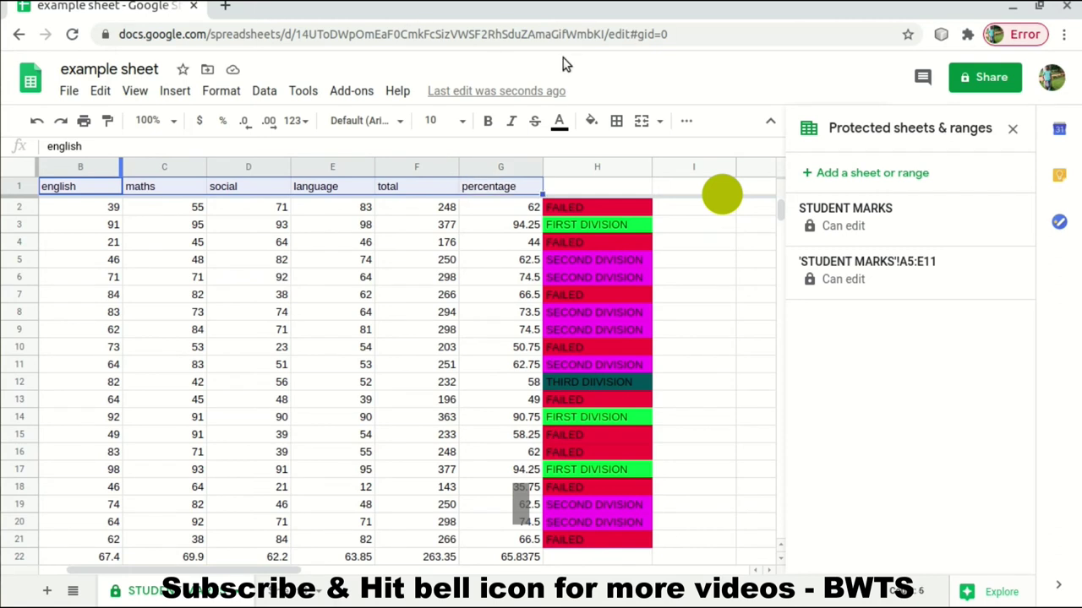
left_click(489, 124)
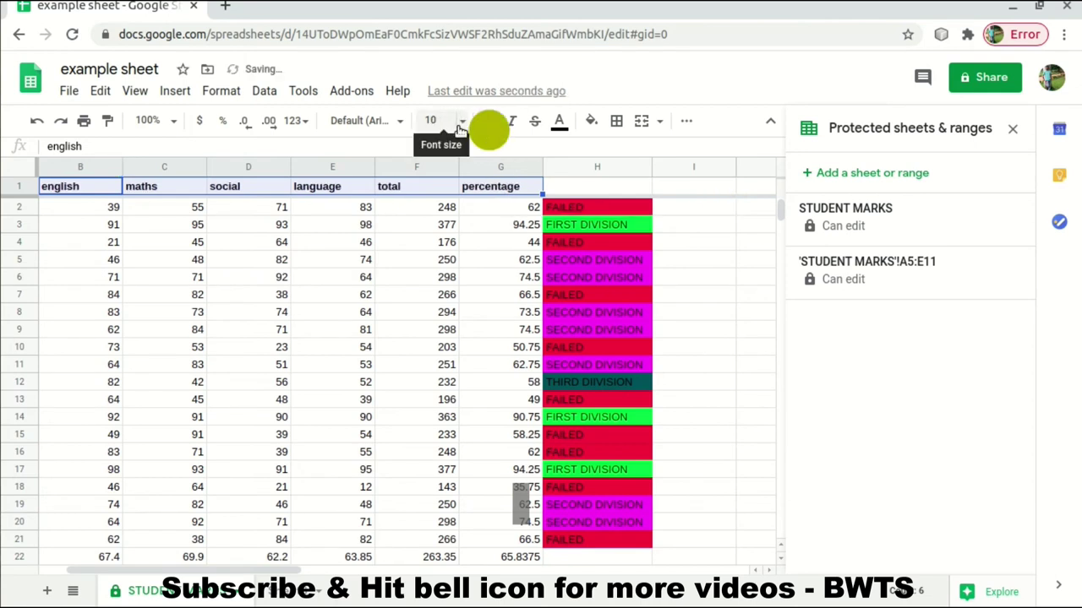
Try font sizes 24 and 12 on the english heading, and undo the size change
left_click(460, 124)
left_click(436, 256)
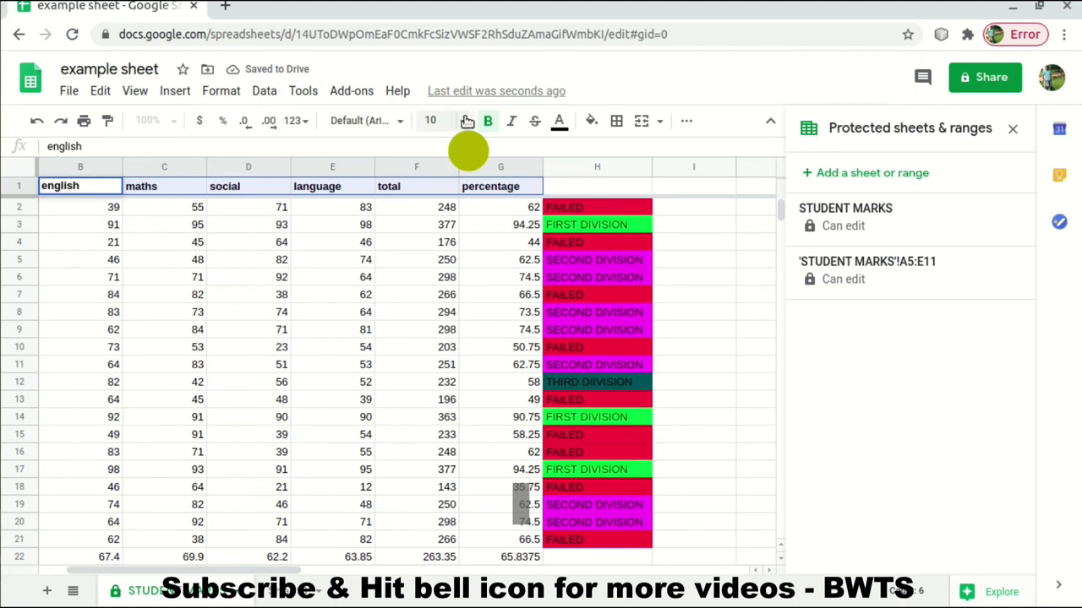
left_click(463, 124)
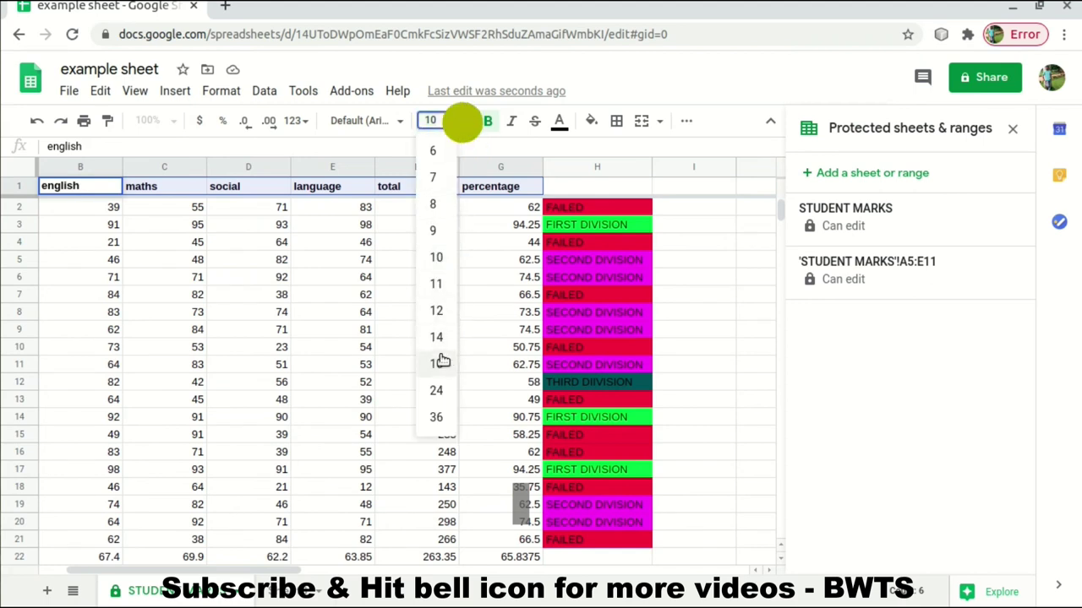
left_click(440, 391)
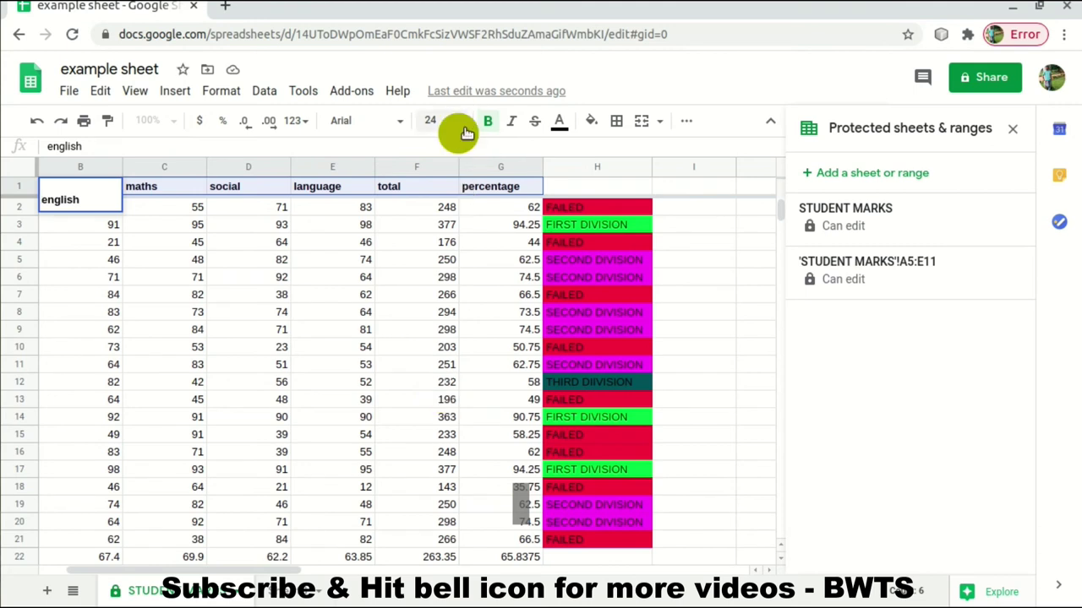
left_click(464, 131)
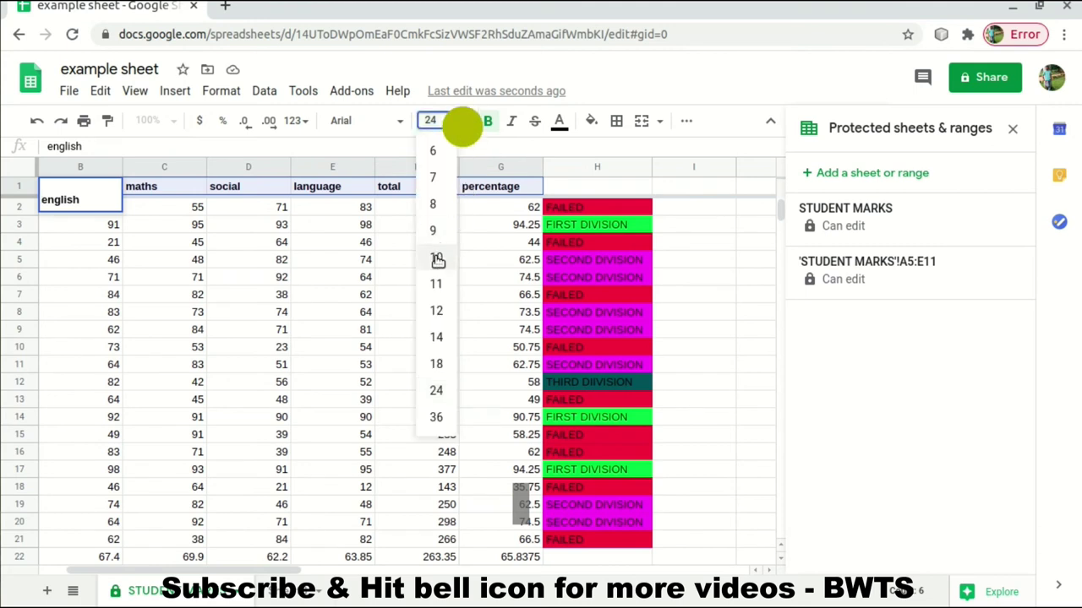
left_click(437, 313)
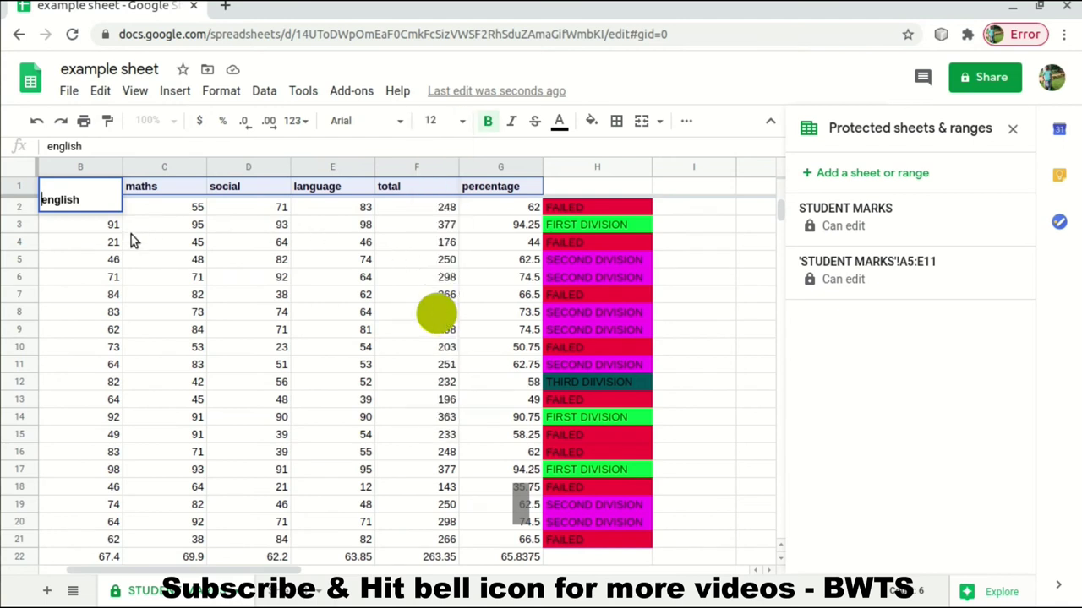
key("ctrl+z")
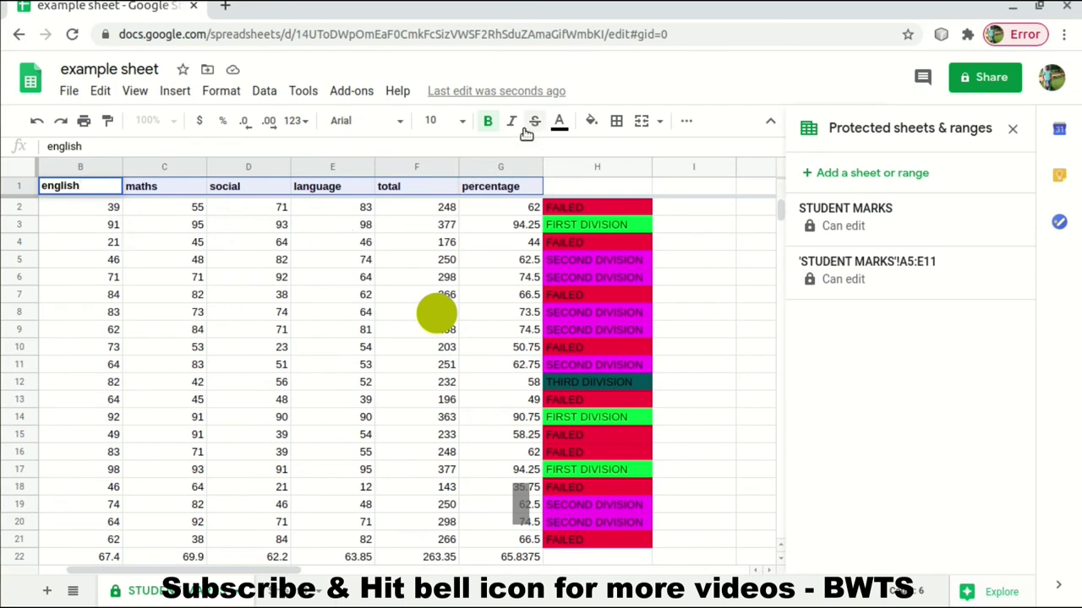
Try red text color on the english heading while its cell is being edited
key("ctrl+a")
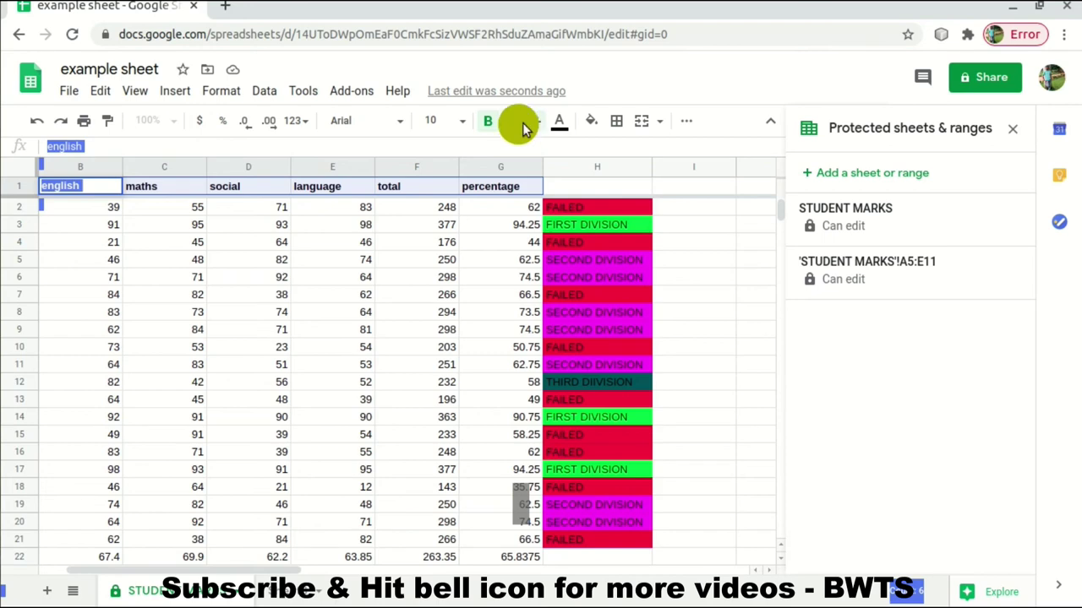
key("Right")
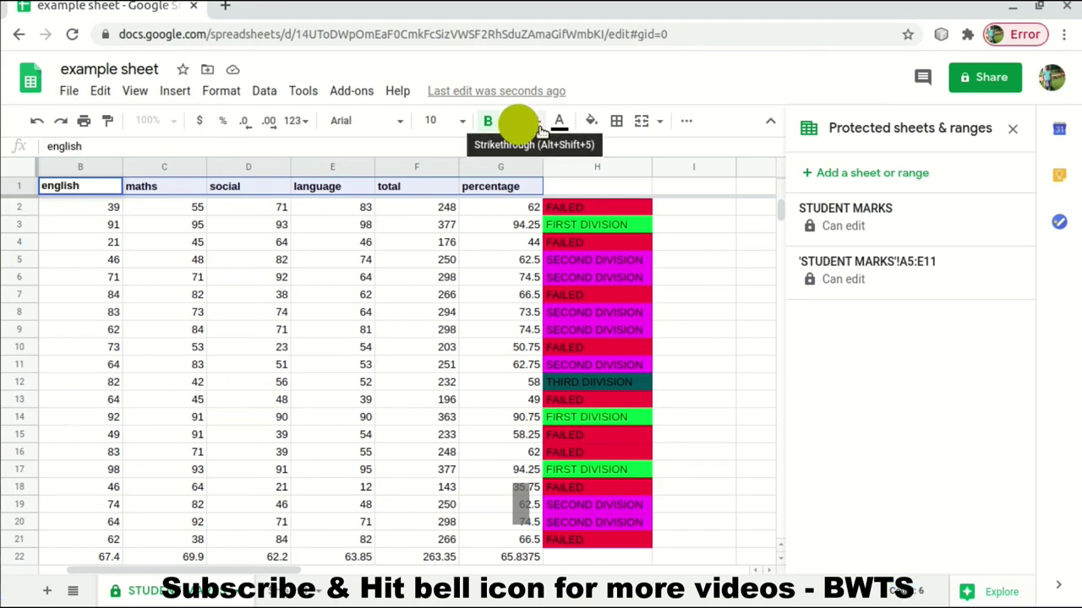
left_click(557, 122)
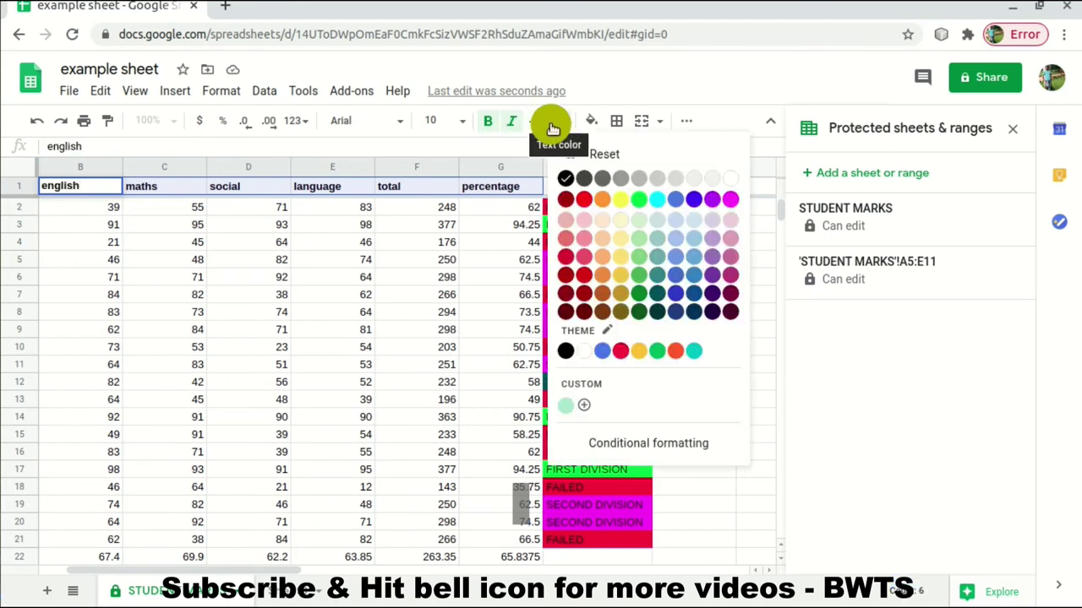
left_click(583, 201)
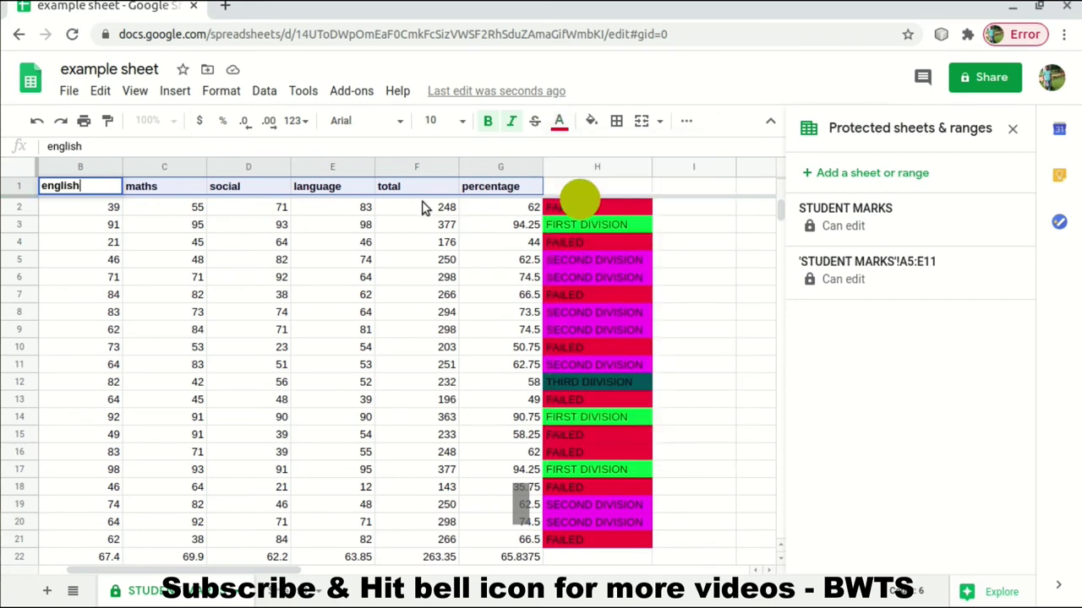
Set the text color of the header cells B1:G1 to red
left_click(481, 193)
key("shift+Left")
key("shift+Left")
key("shift+Left")
key("shift+Left")
key("shift+Left")
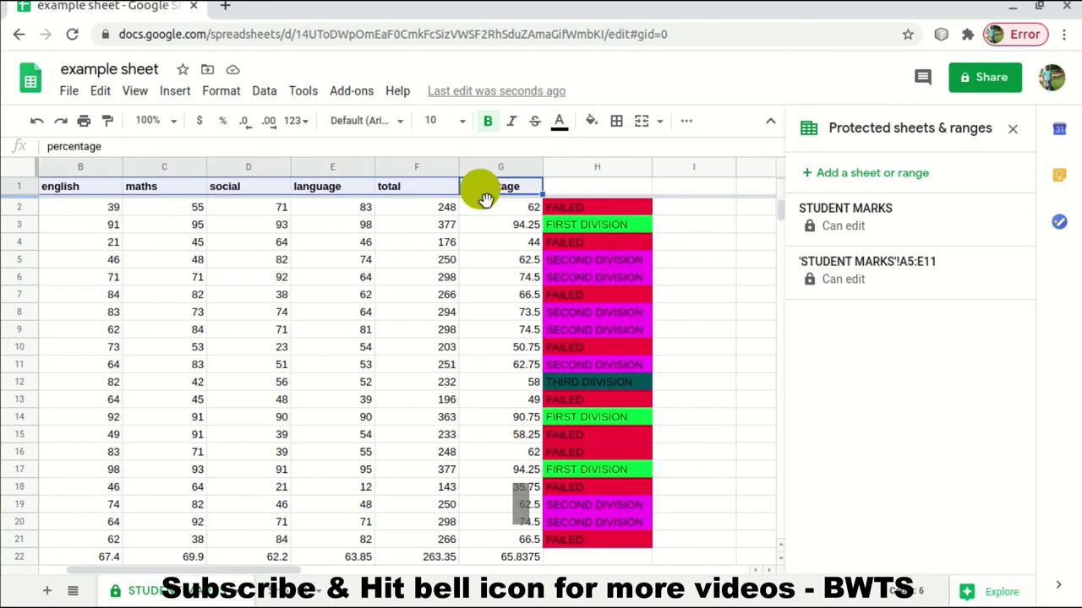
left_click(560, 122)
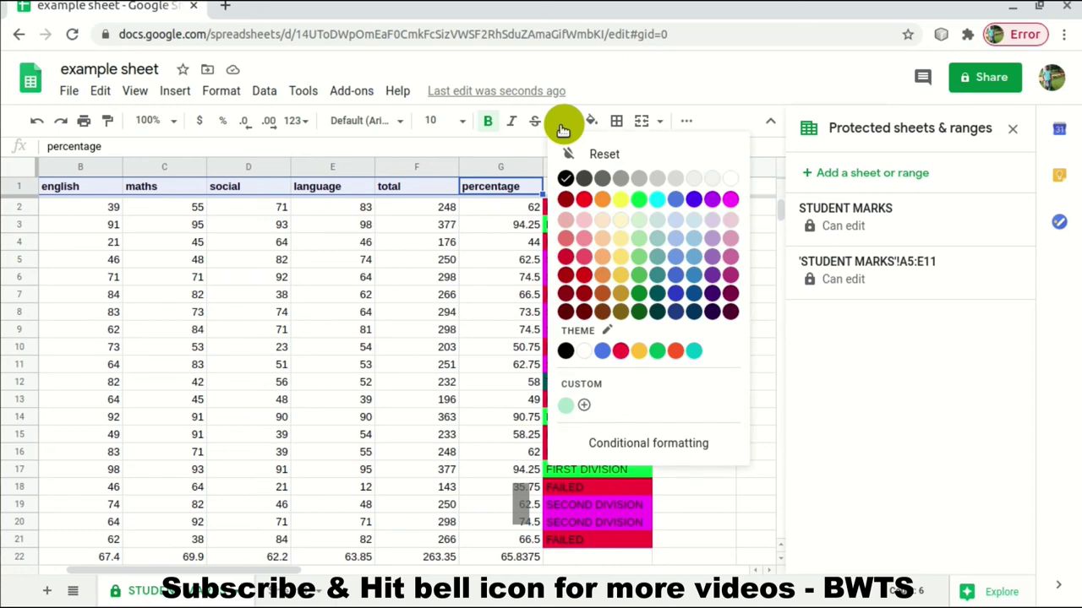
left_click(582, 200)
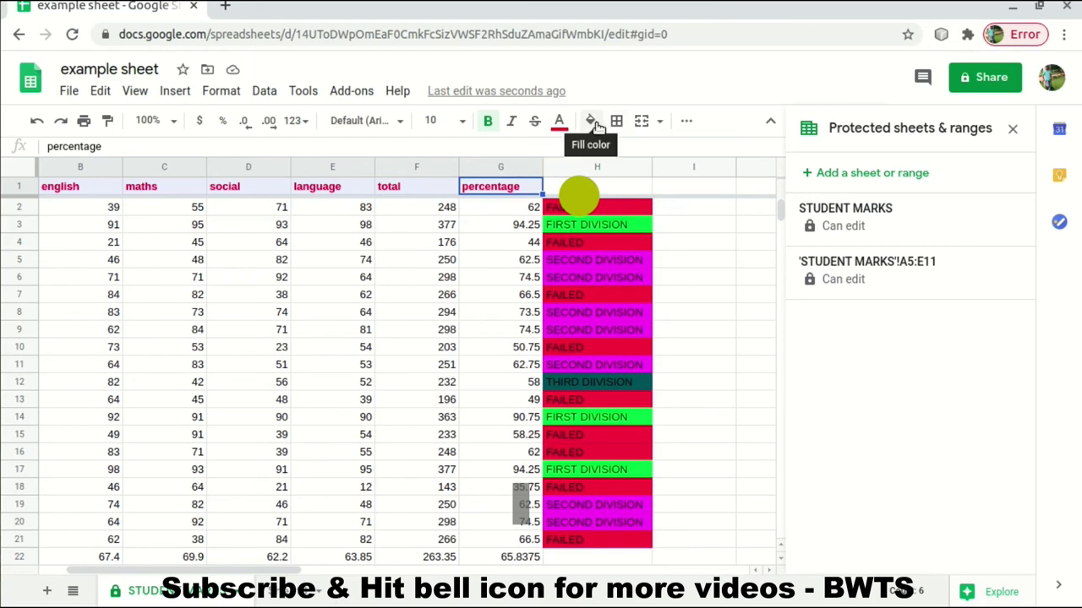
Fill the header cells B1:G1 with dark yellow and deselect them
left_click(591, 123)
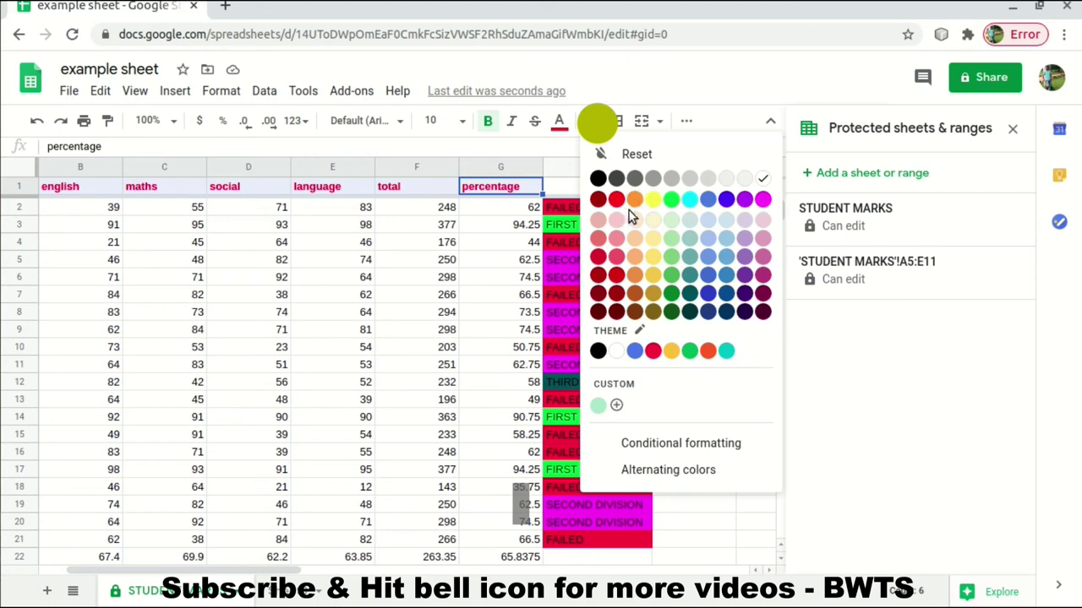
left_click(652, 277)
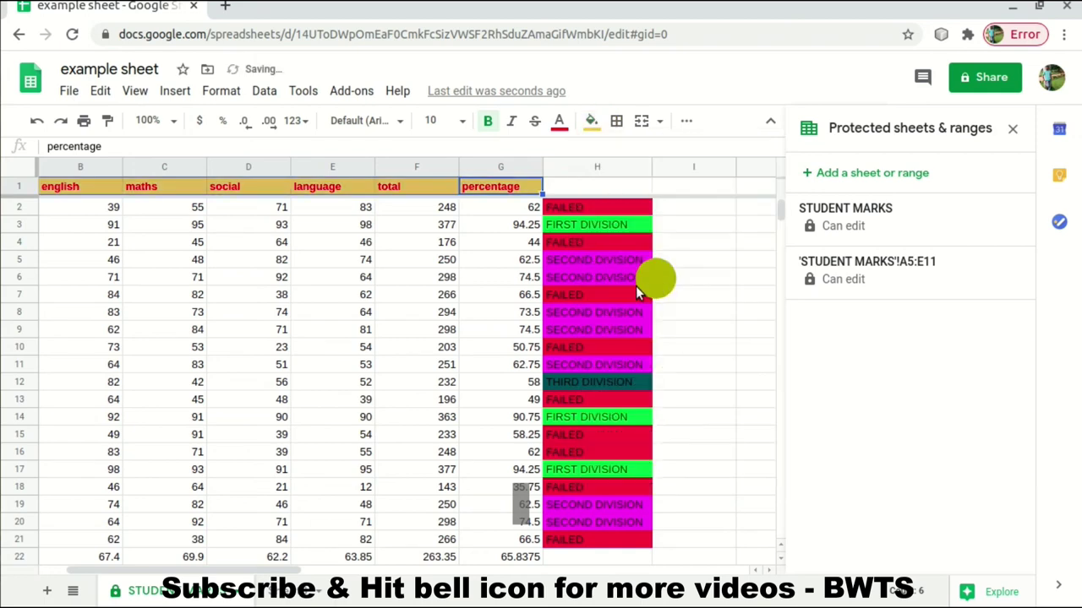
left_click(339, 284)
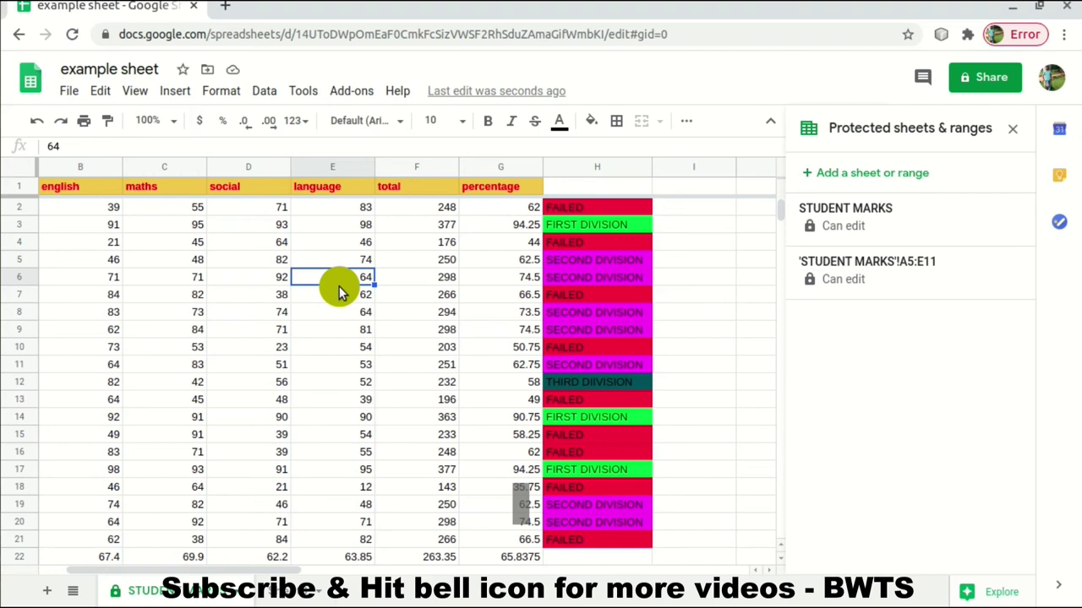
key("Left")
key("Left")
key("Left")
key("Left")
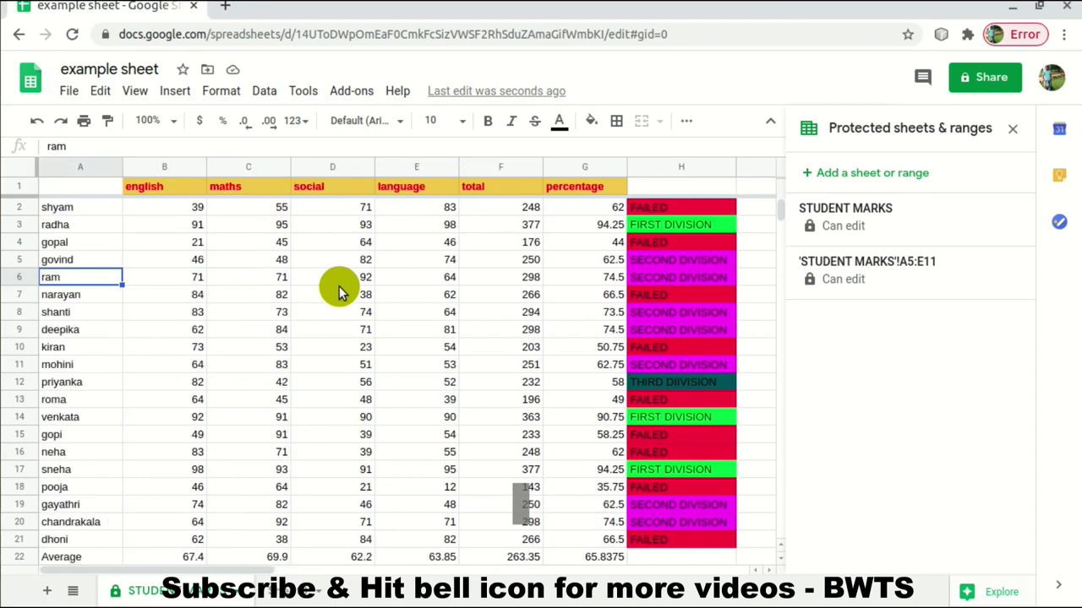
key("Down")
key("Down")
key("Down")
key("Down")
key("Down")
key("Down")
key("Down")
key("Down")
key("Down")
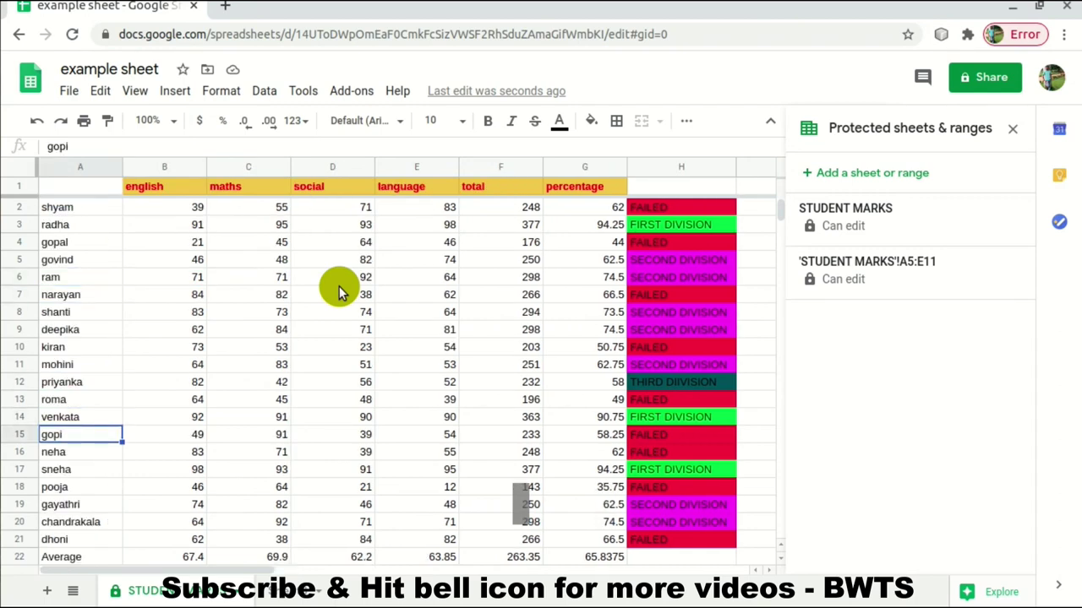
left_click(618, 122)
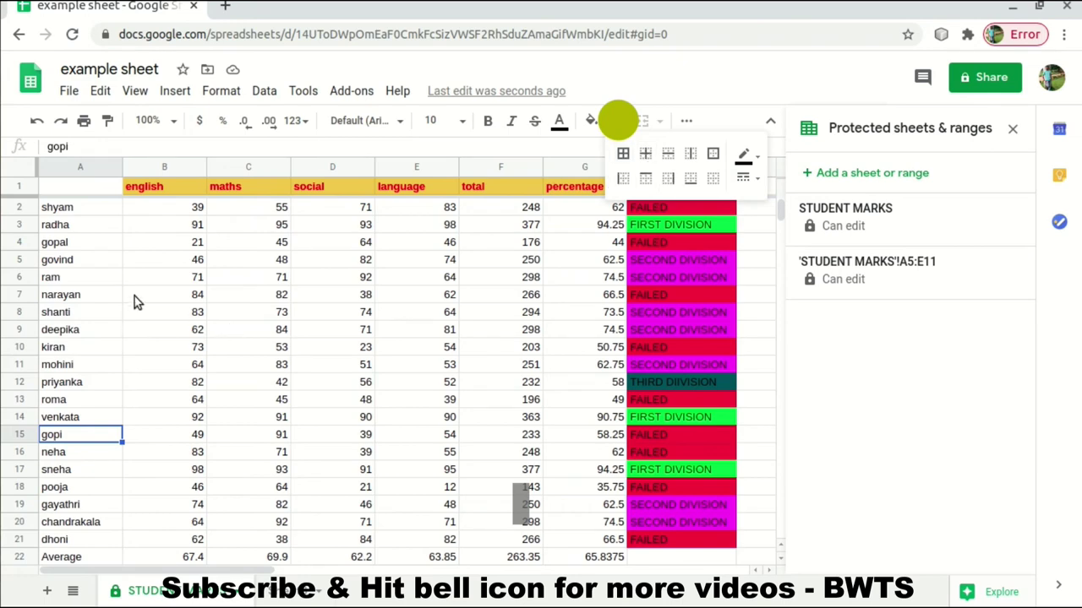
Apply all borders to the whole marks table, range A1:H23, and deselect it
left_click(94, 213)
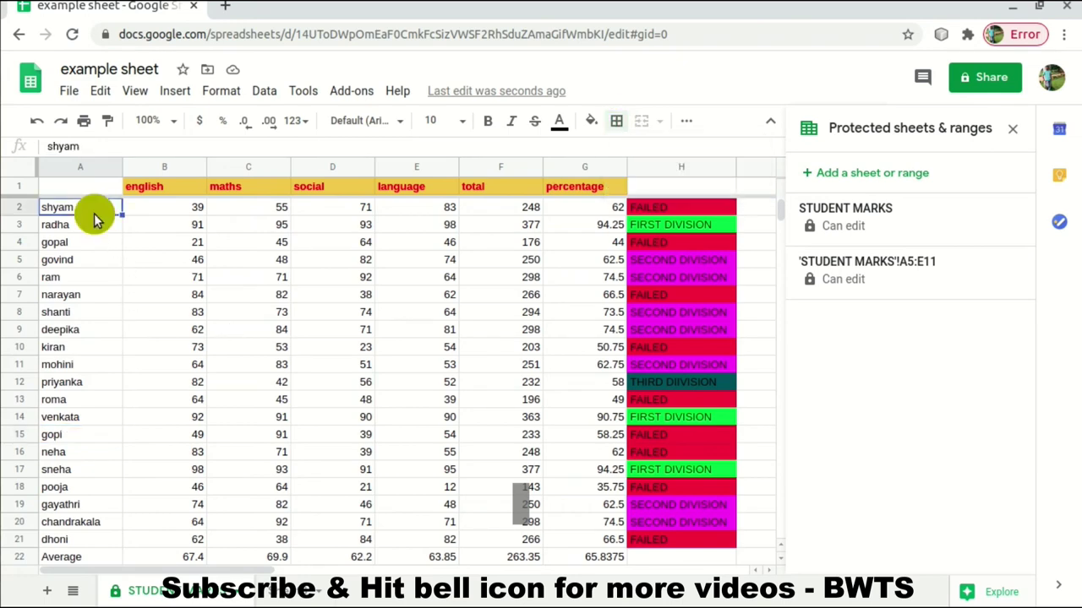
key("Up")
key("shift+Right")
key("shift+Right")
key("shift+Right")
key("shift+Right")
key("shift+Right")
key("shift+Right")
key("shift+Right")
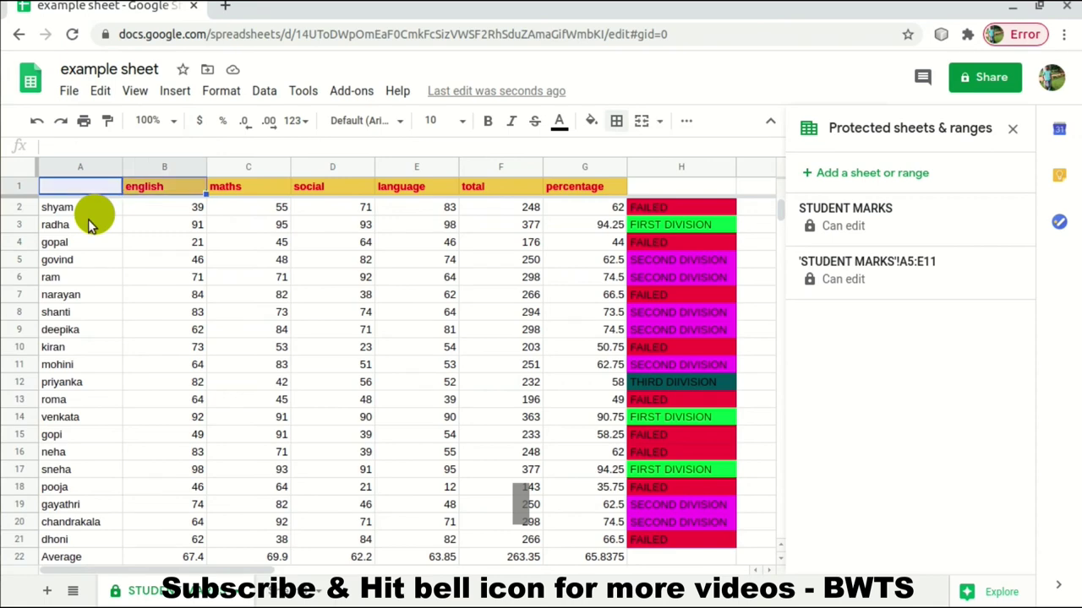
key("shift+Right")
key("shift+Left")
key("shift+Down")
key("shift+Down")
key("shift+Down")
key("shift+Down")
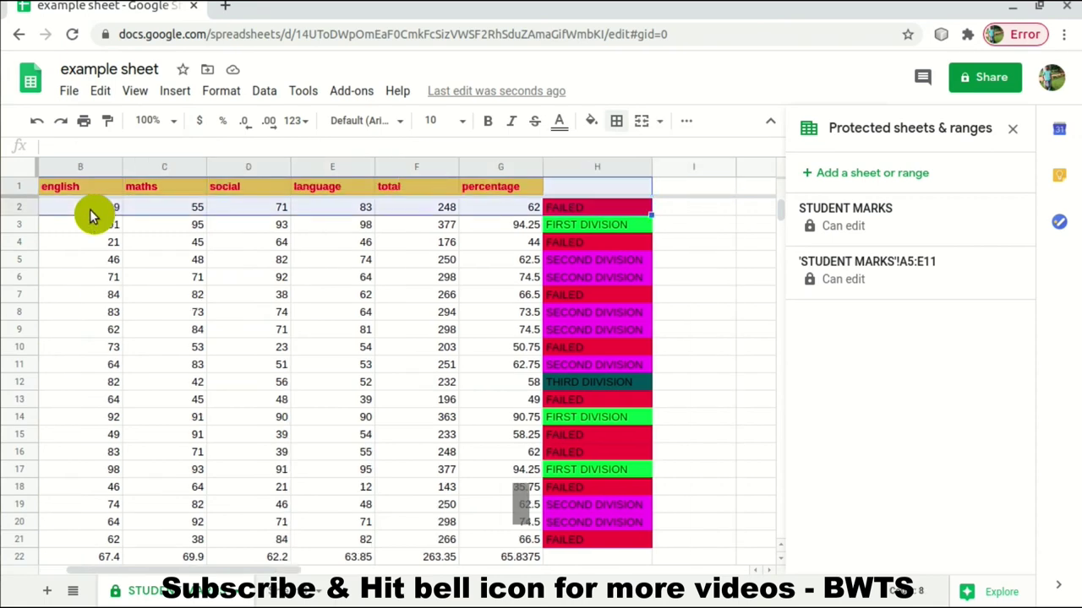
key("shift+Down")
key("shift+Down")
key("shift+Down")
key("shift+Down")
key("shift+Down")
key("shift+Down")
key("shift+Down")
key("shift+Left")
key("shift+Left")
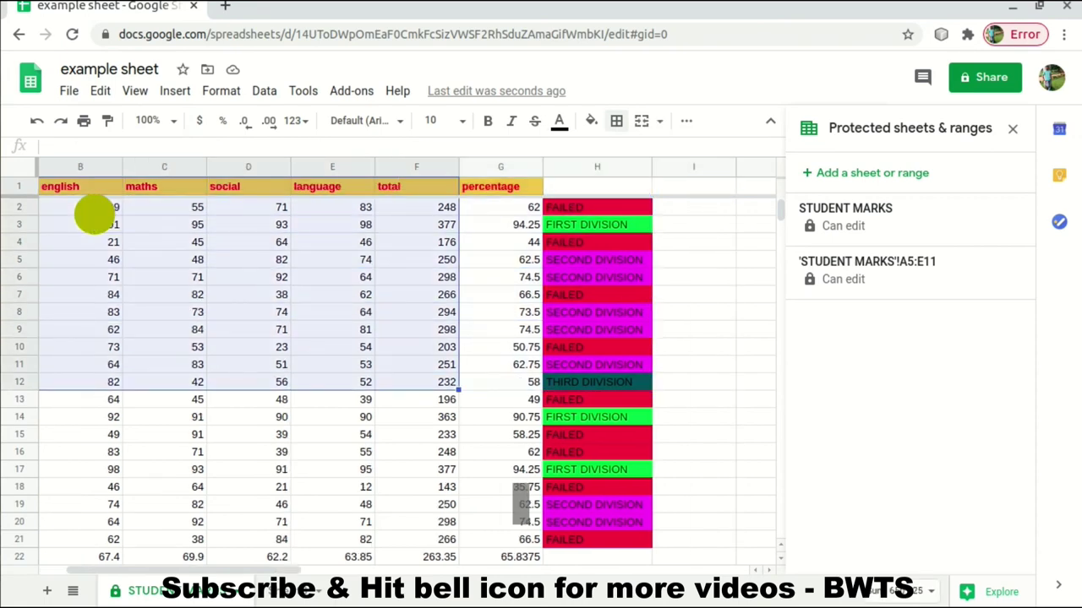
key("shift+Left")
key("shift+Left")
key("shift+Left")
key("shift+Left")
key("shift+Left")
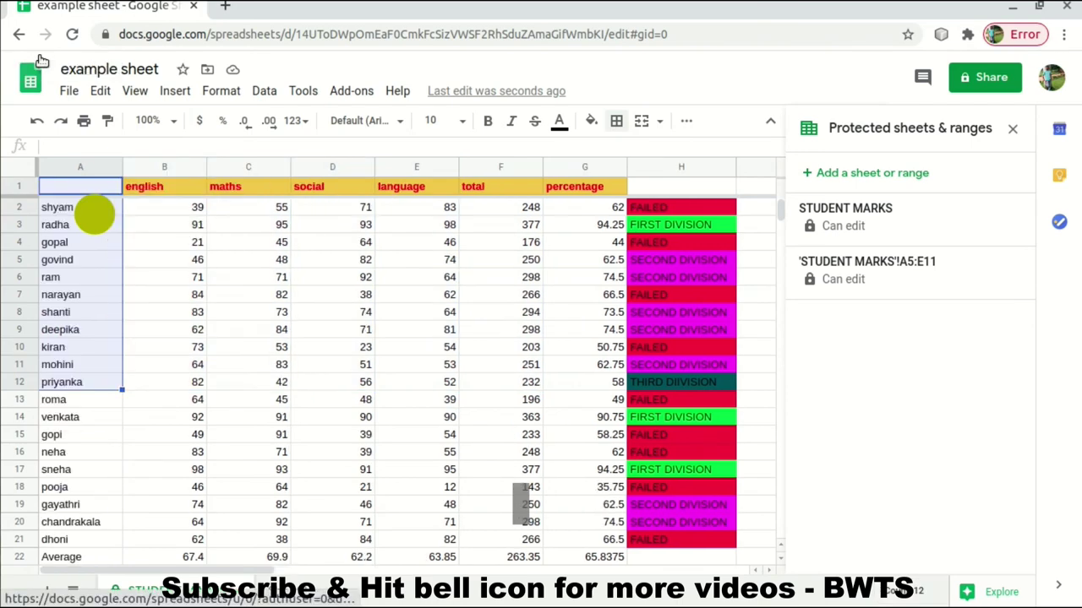
key("shift+Right")
key("shift+Right")
key("shift+Right")
key("shift+Right")
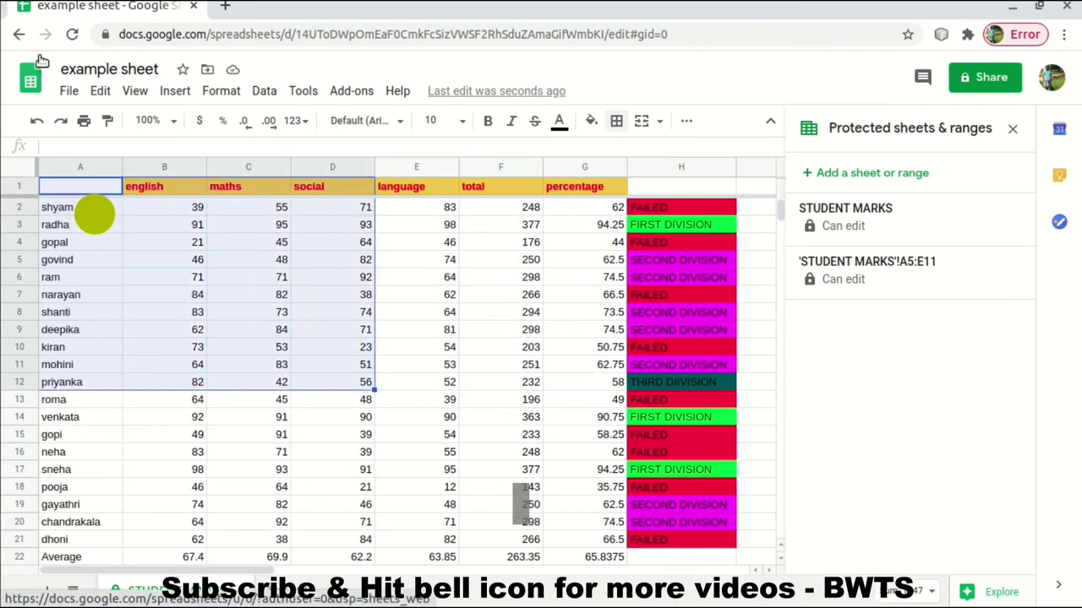
key("shift+Right")
key("shift+Right")
key("shift+Right")
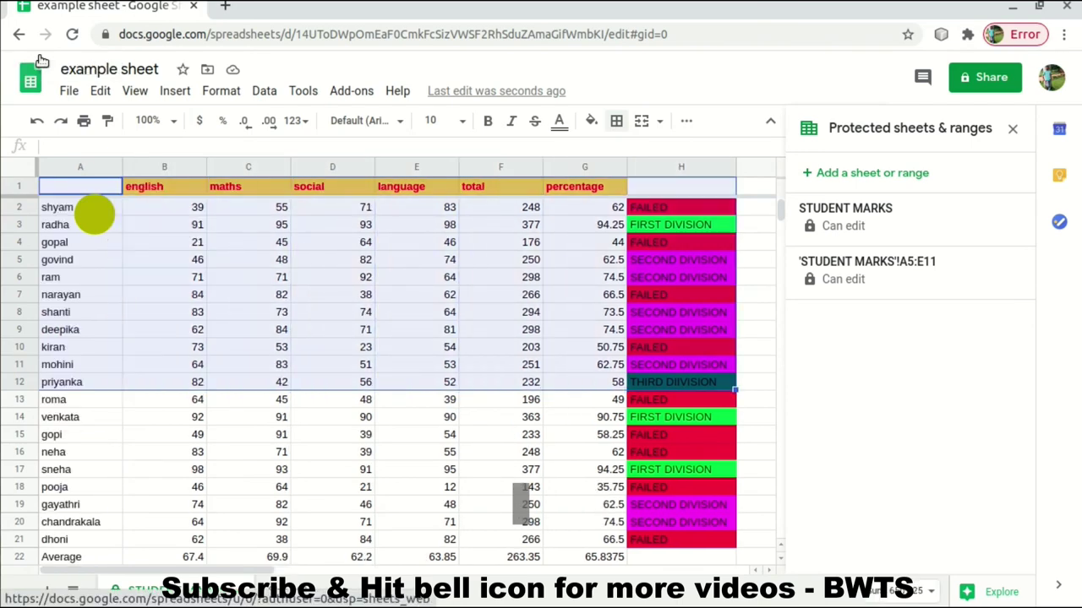
key("shift+Down")
key("shift+Down")
key("shift+Down")
key("shift+Down")
key("shift+Down")
key("shift+Down")
key("shift+Down")
key("shift+Down")
key("shift+Down")
key("shift+Down")
key("shift+Down")
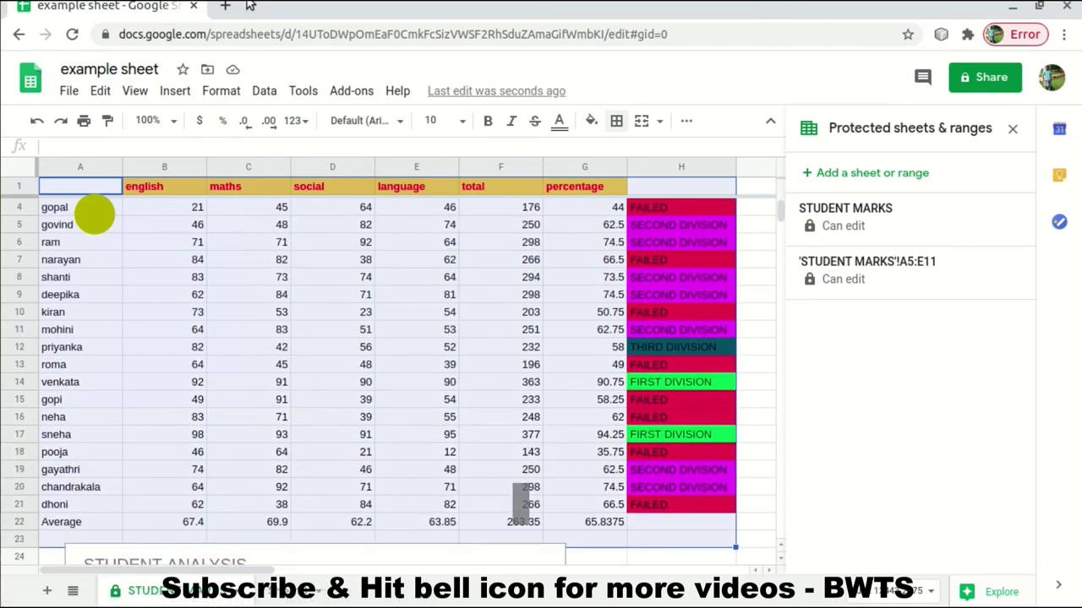
left_click(619, 125)
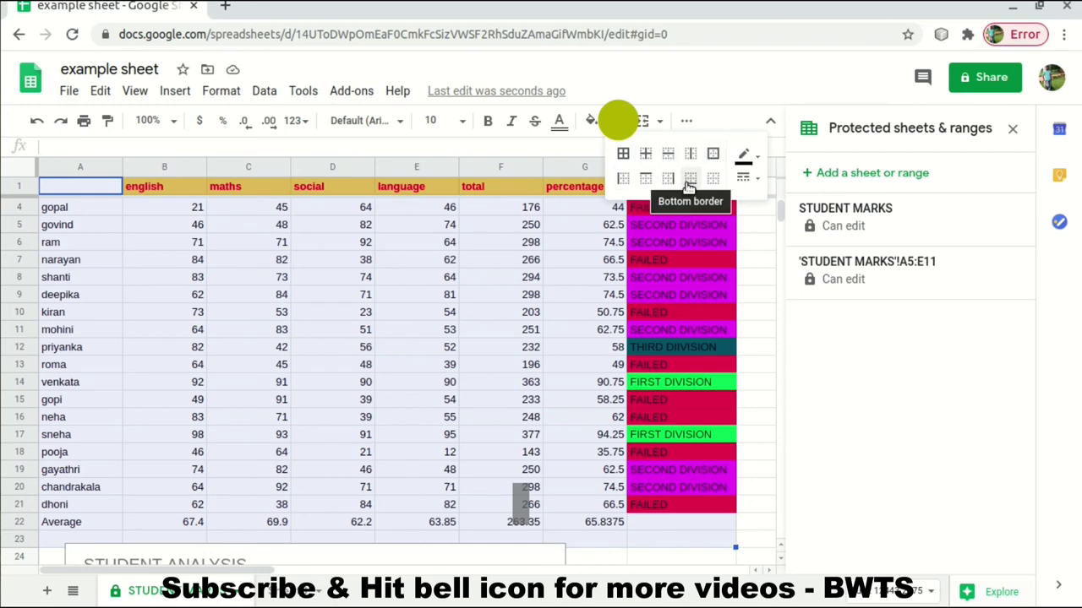
left_click(624, 155)
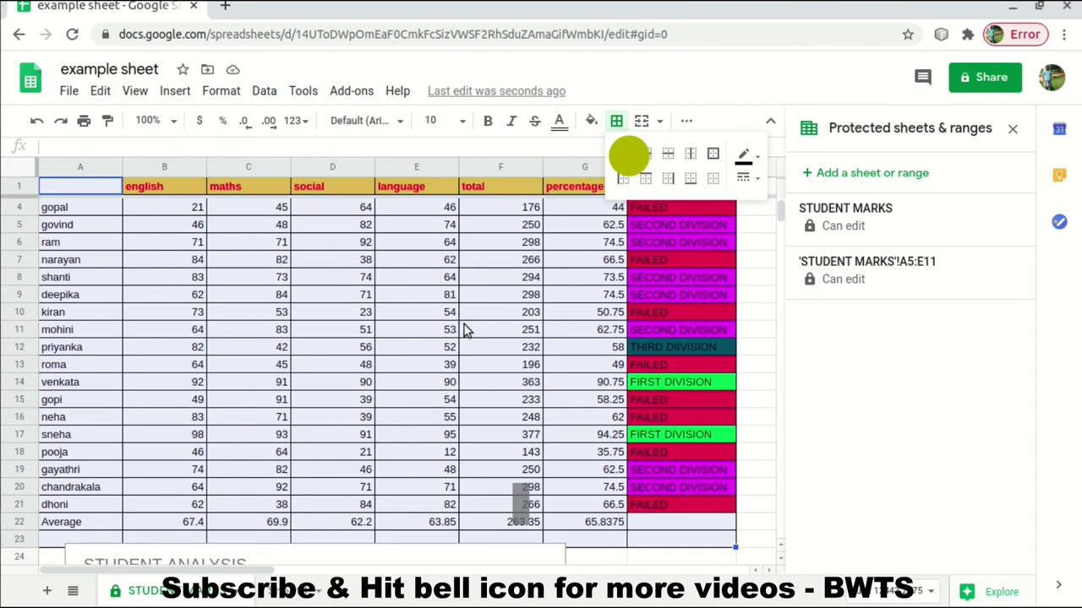
left_click(148, 222)
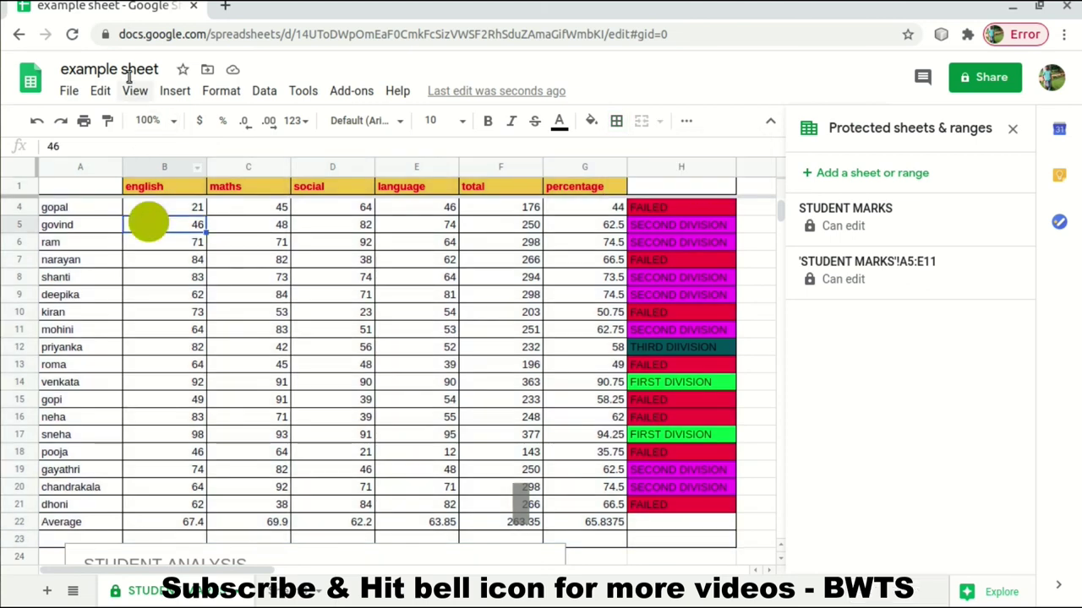
left_click(100, 90)
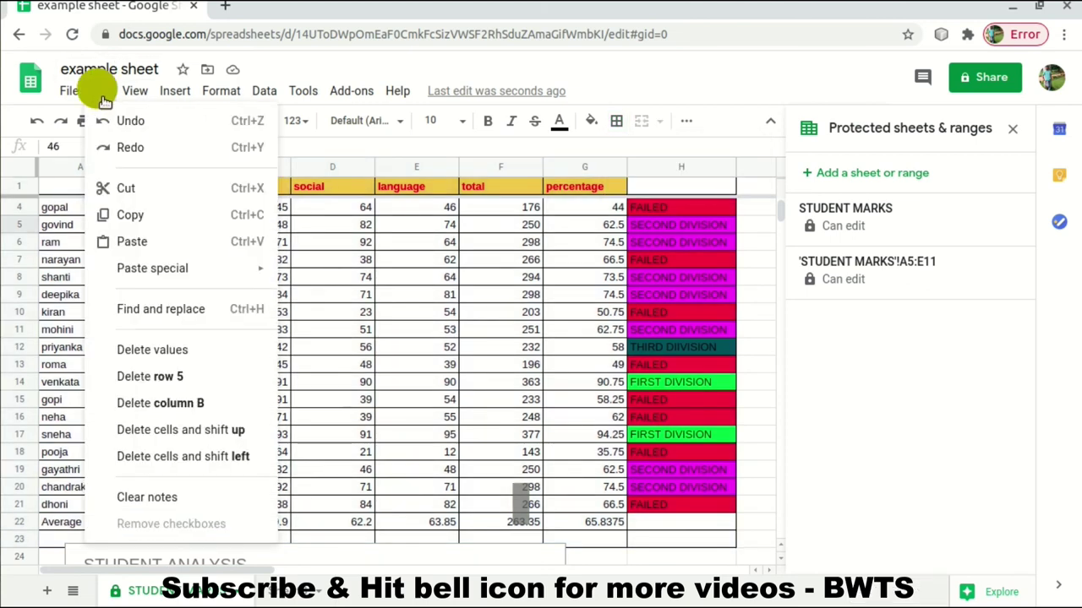
left_click(207, 314)
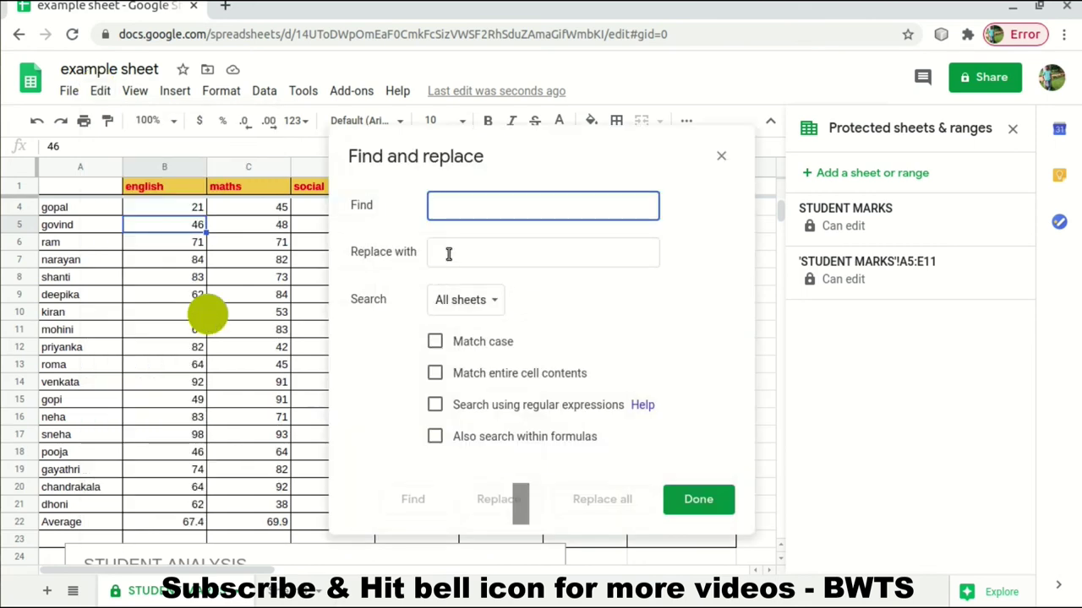
type("FIRST")
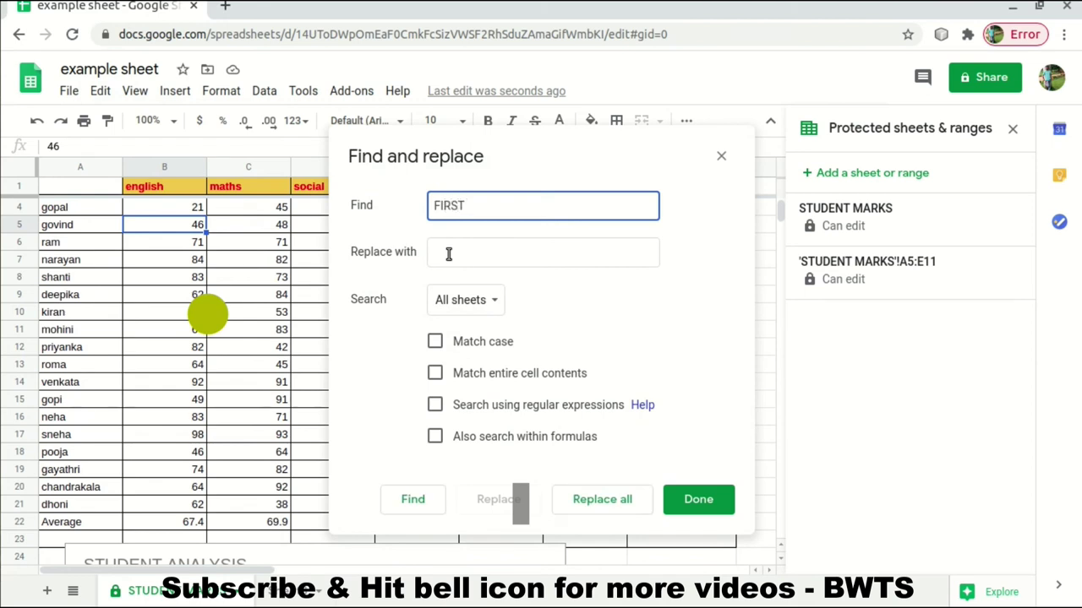
left_click(449, 254)
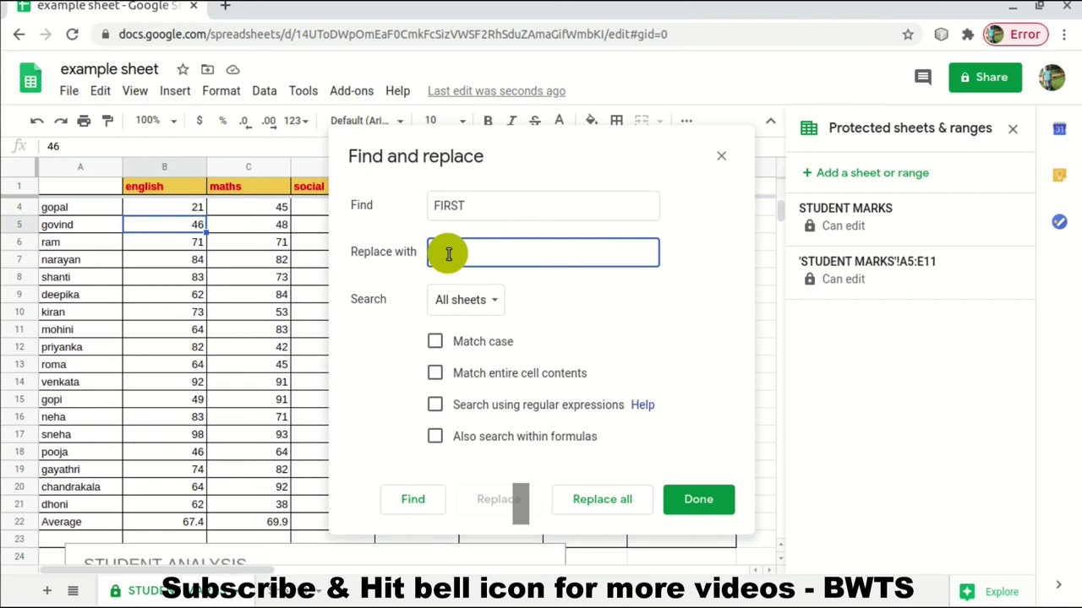
type("ZZZZZ")
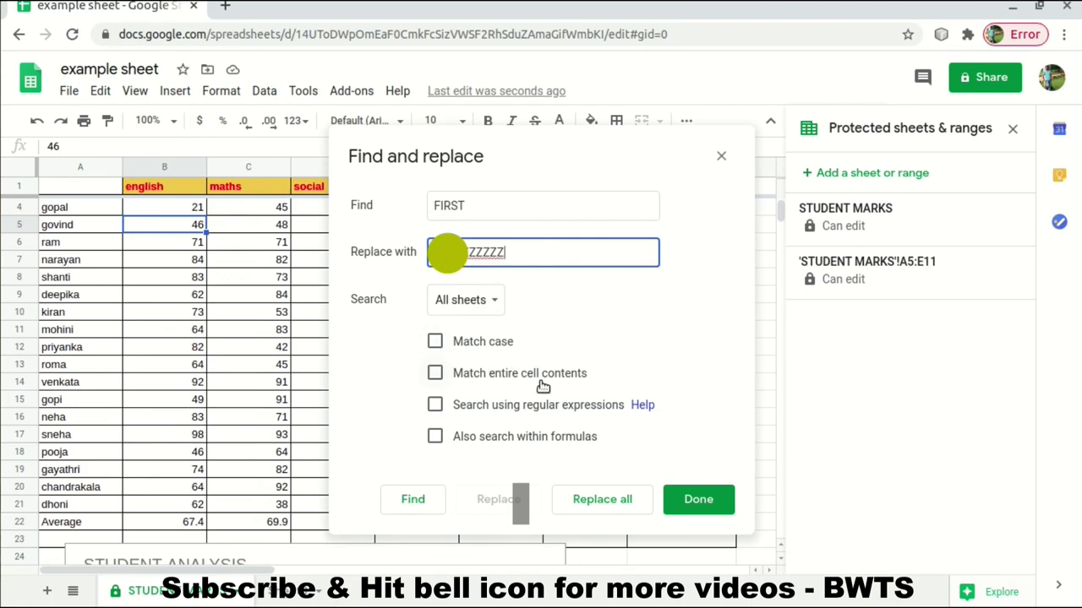
left_click(698, 500)
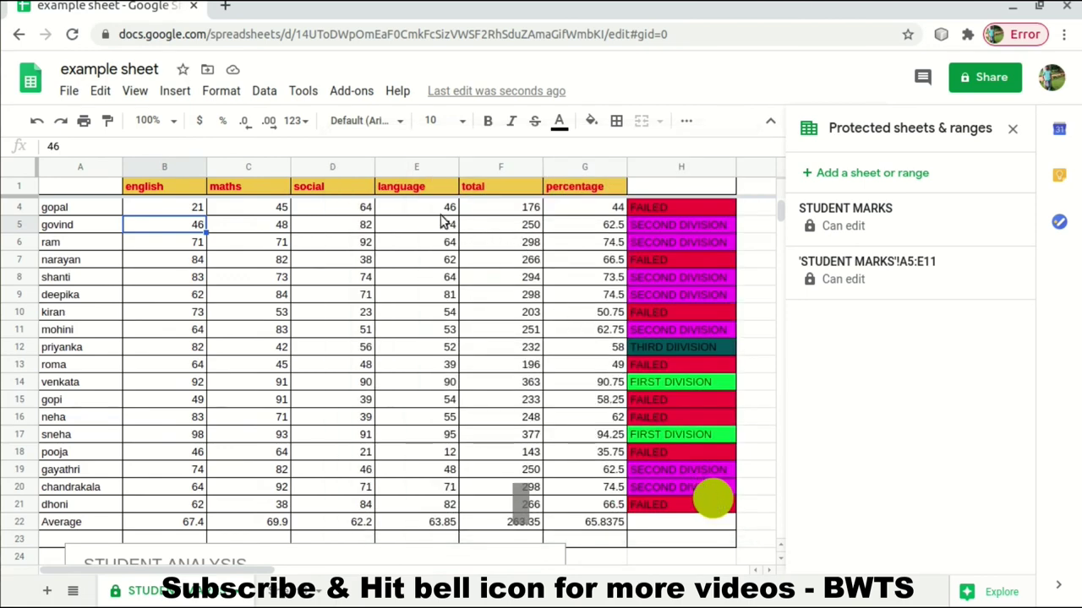
Set up find and replace across all sheets to find FIRST DIVISION and replace it with EXCELLENT
left_click(100, 92)
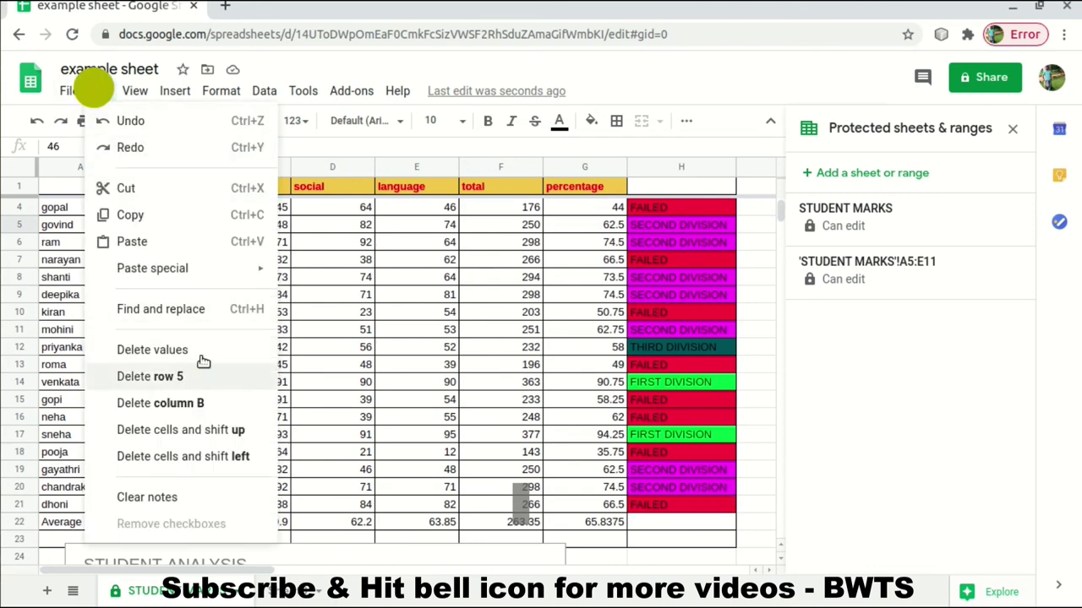
left_click(199, 310)
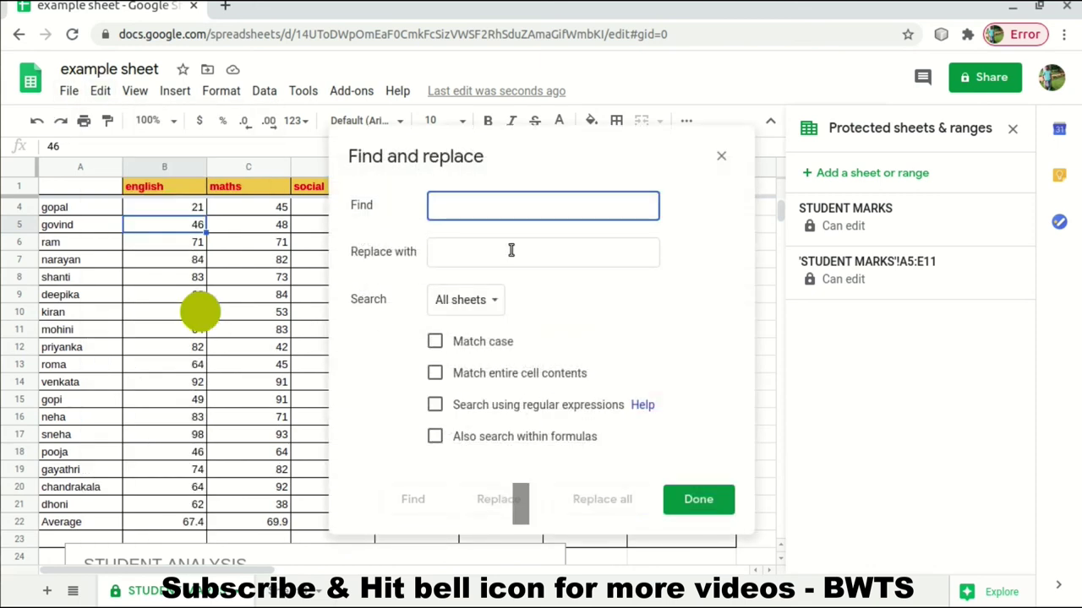
type("Fl")
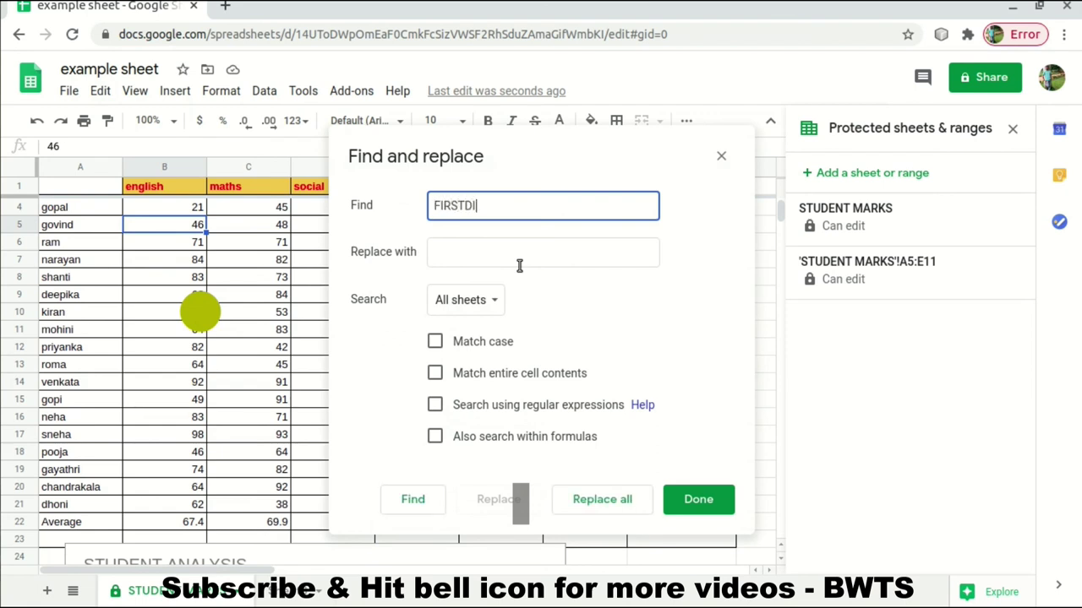
key("BackSpace")
type("ION")
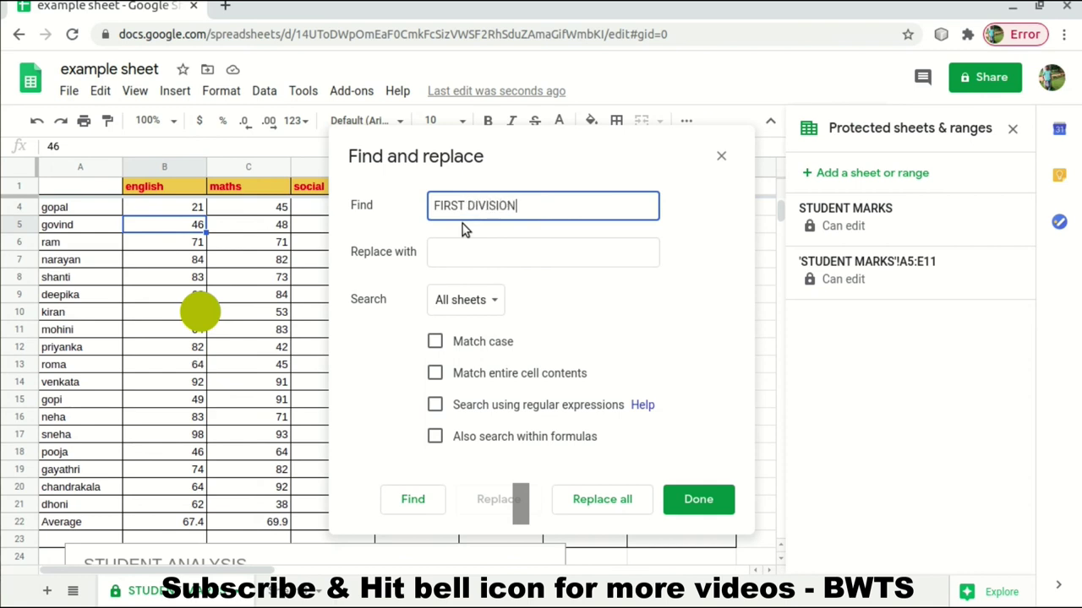
left_click(462, 224)
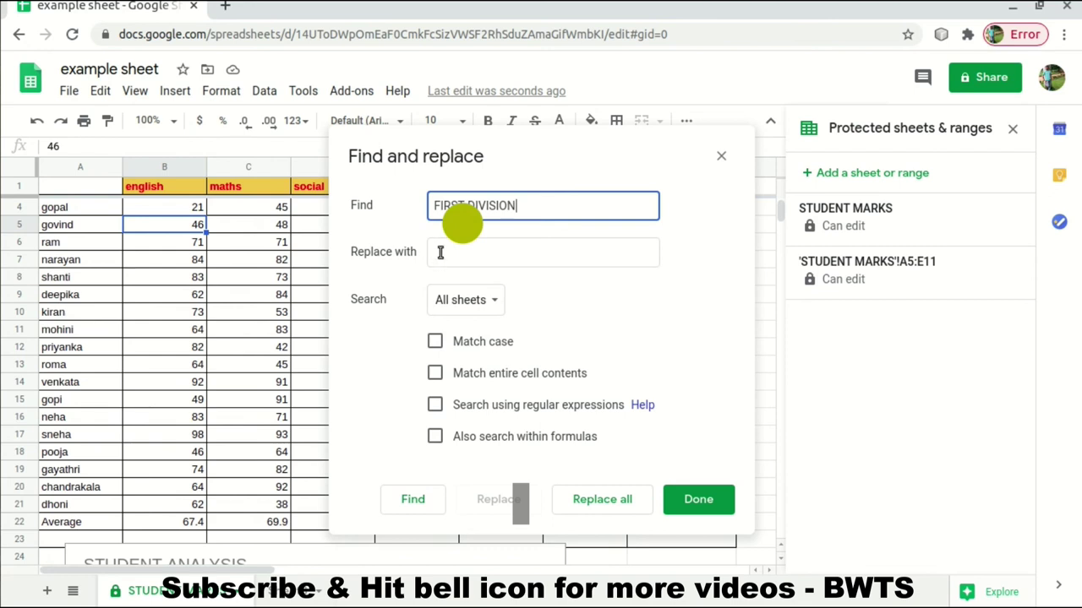
left_click(441, 251)
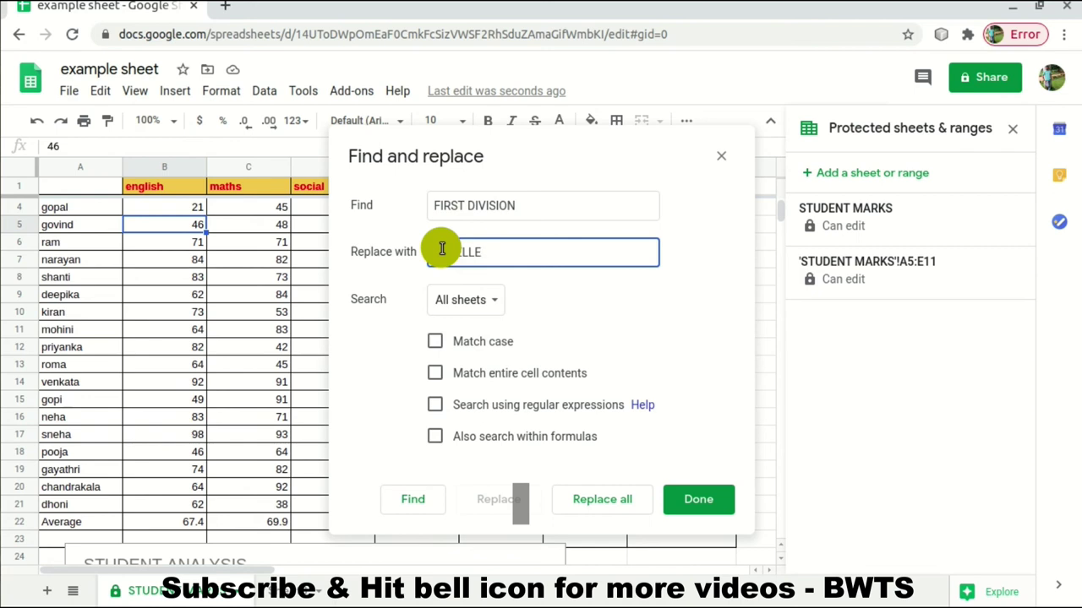
Try replacing all matches in all sheets with match case, entire cell contents and regular expressions enabled, and close the dialog
left_click(441, 345)
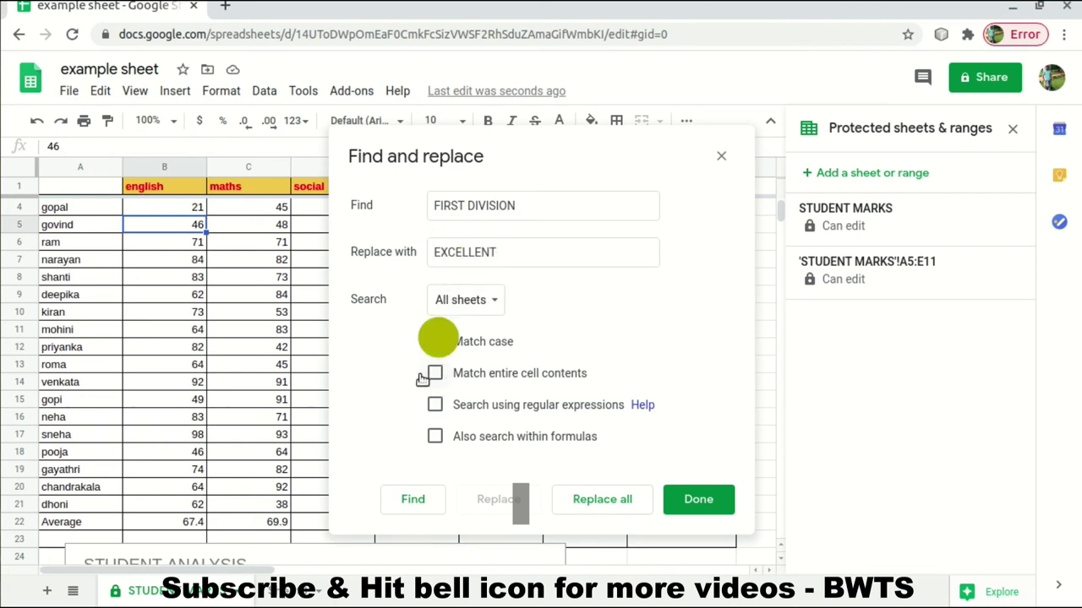
left_click(434, 377)
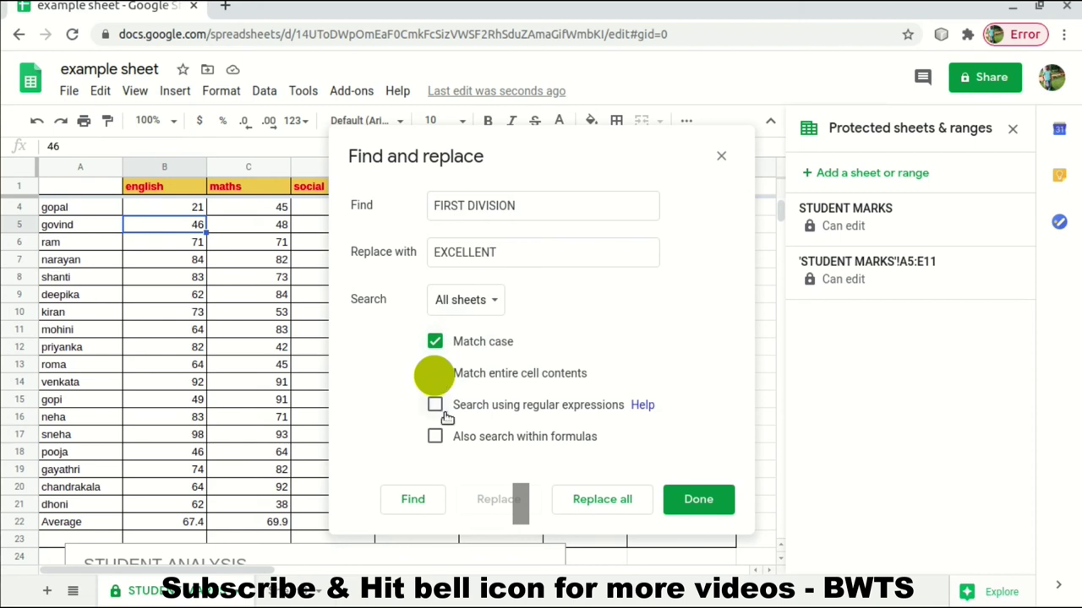
left_click(436, 408)
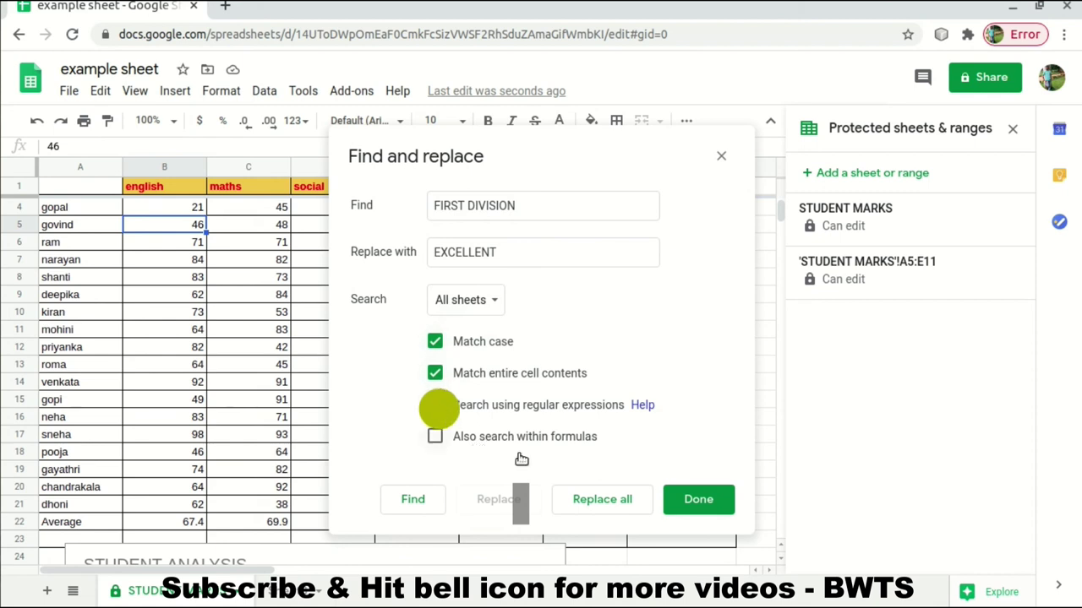
left_click(596, 502)
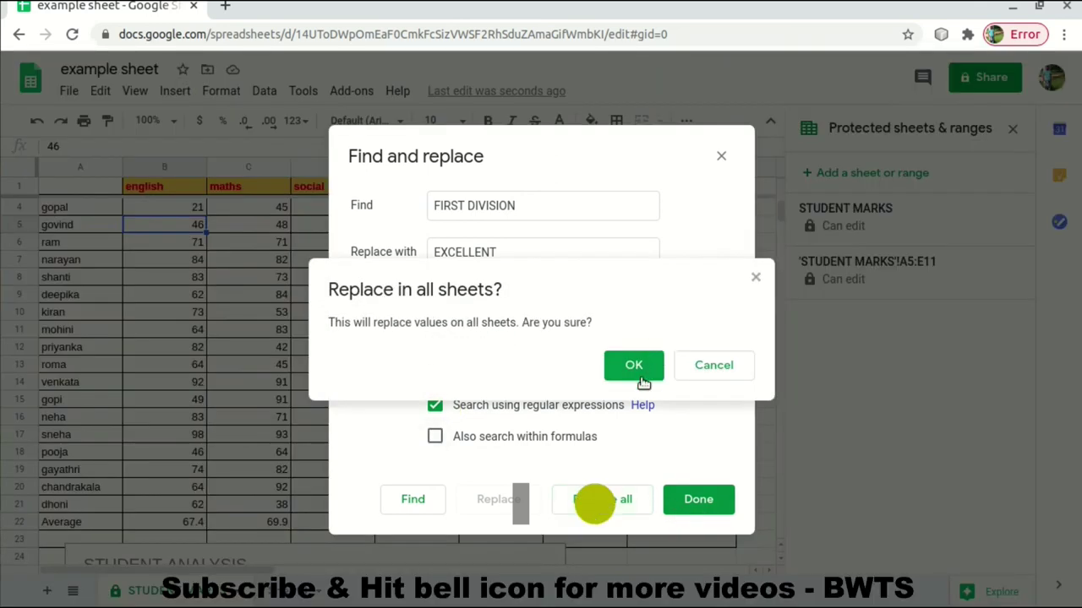
left_click(641, 381)
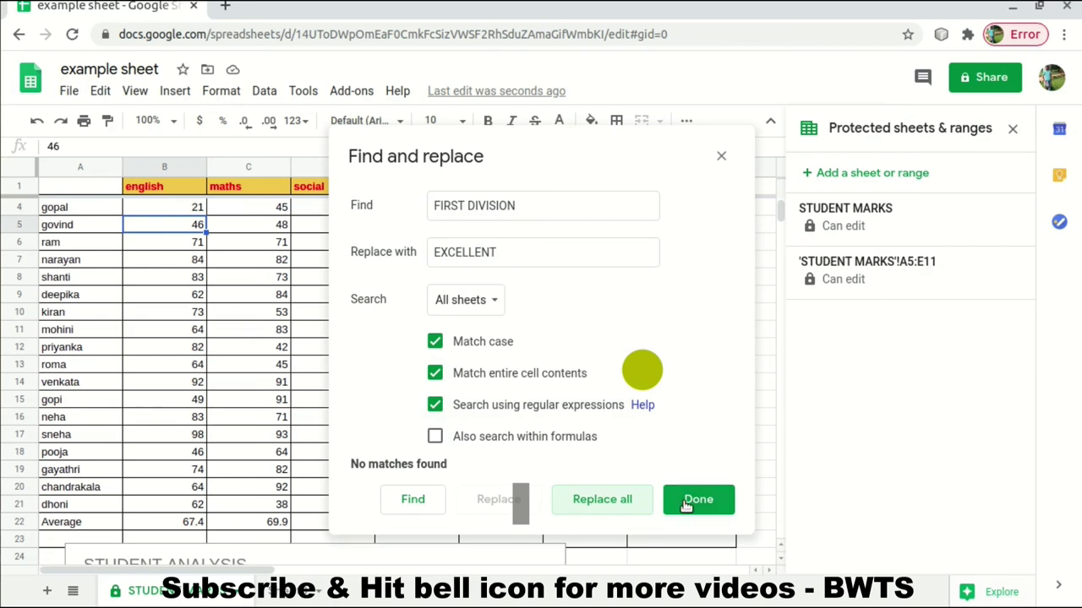
left_click(686, 503)
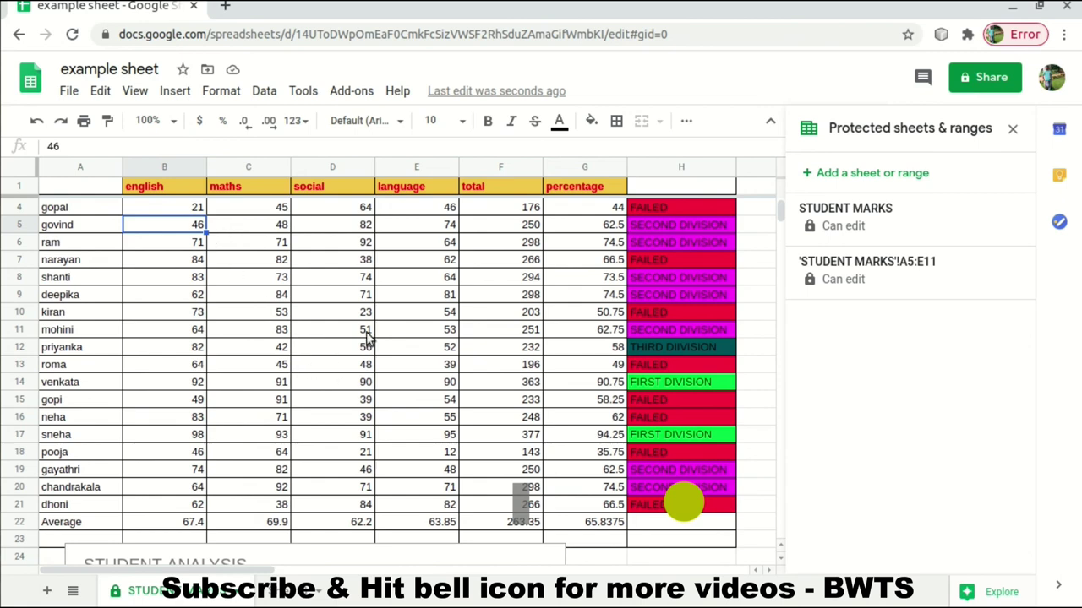
Set up find and replace on the division results H4:H21 to find FIRST and replace it with EXCELLENT
left_click(671, 206)
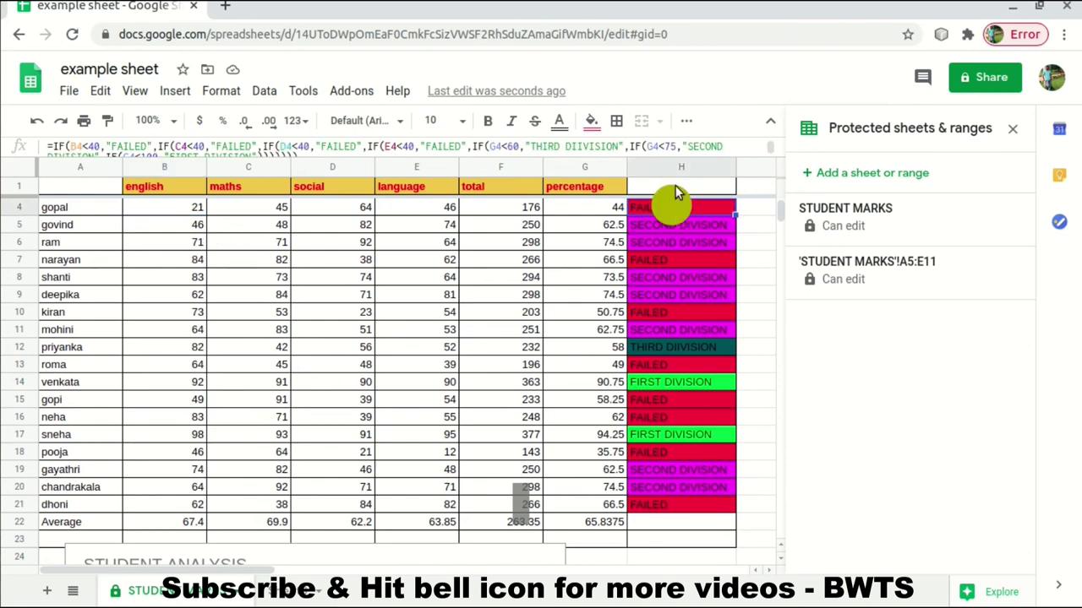
key("shift+Down")
key("shift+Down")
key("shift+Down")
key("shift+Down")
key("shift+Down")
key("shift+Down")
key("shift+Down")
key("shift+Down")
key("shift+Down")
key("shift+Down")
key("shift+Down")
key("shift+Down")
key("shift+Down")
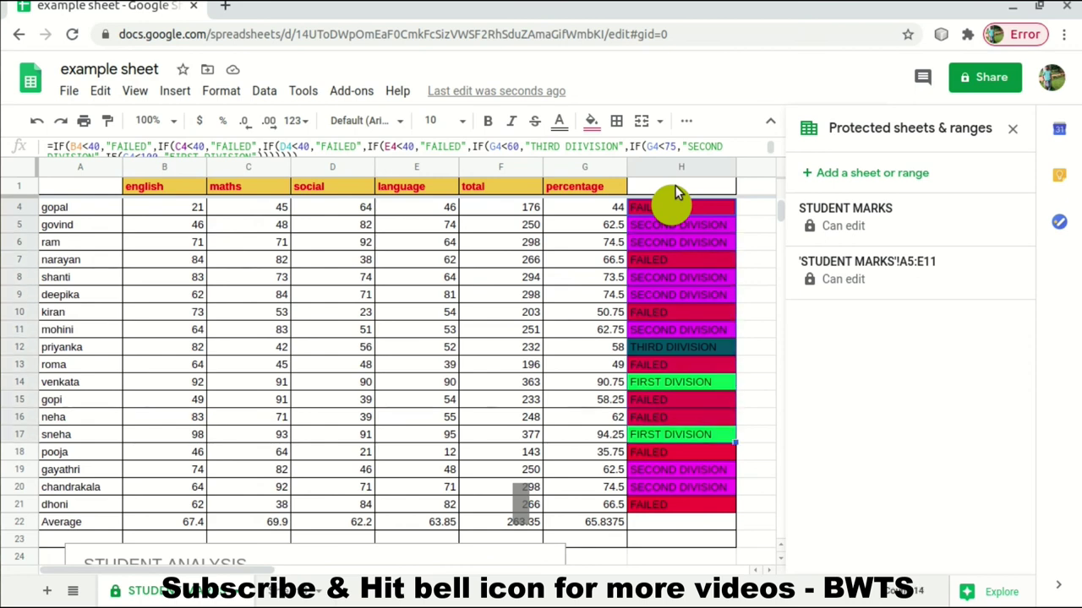
key("shift+Down")
key("shift+Down")
key("shift+Down")
key("shift+Down")
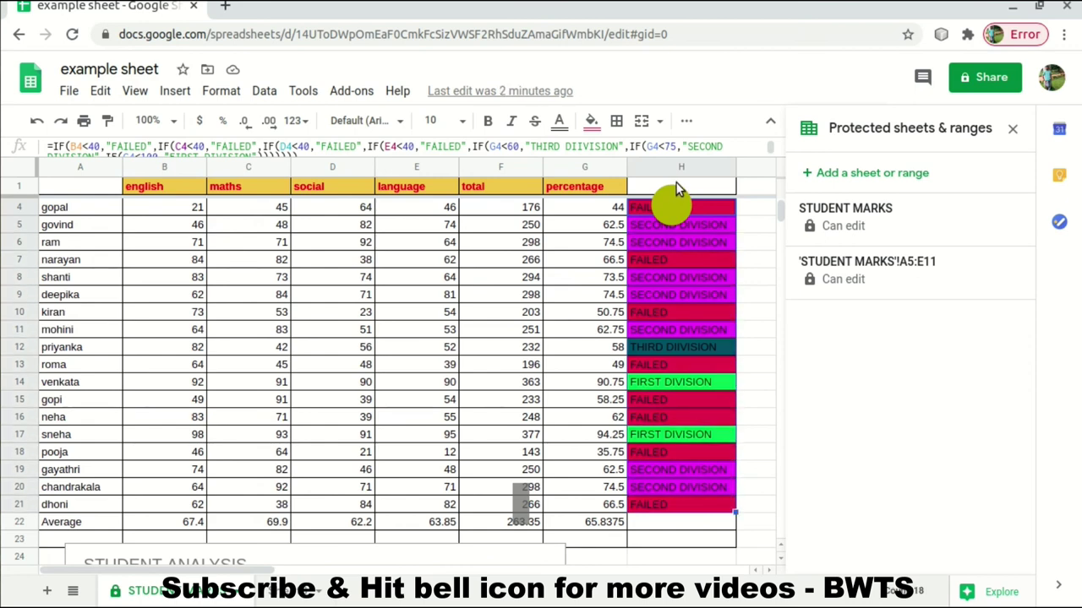
left_click(97, 92)
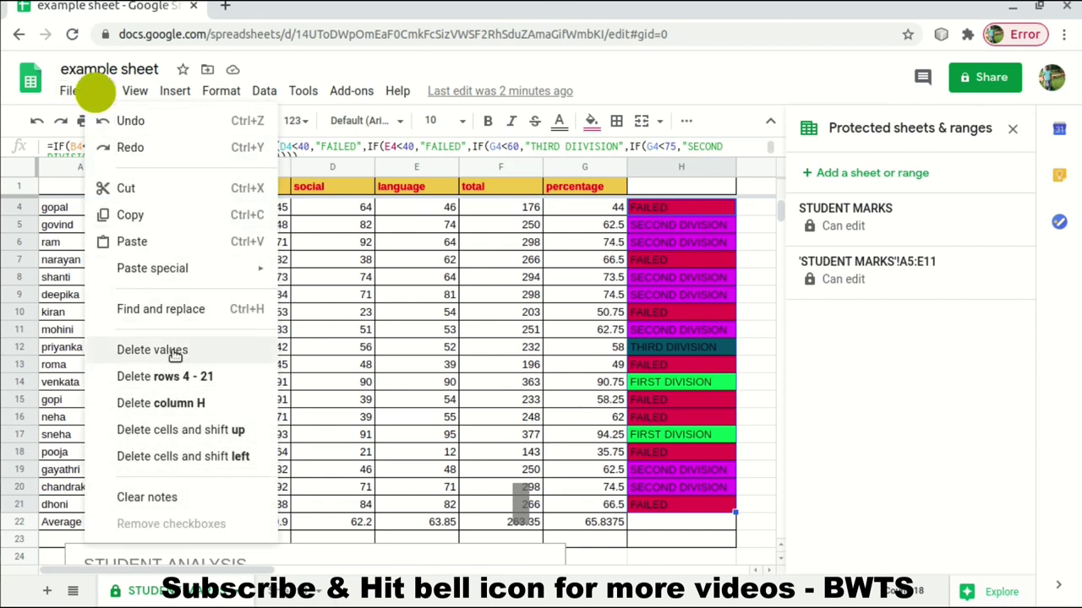
left_click(169, 311)
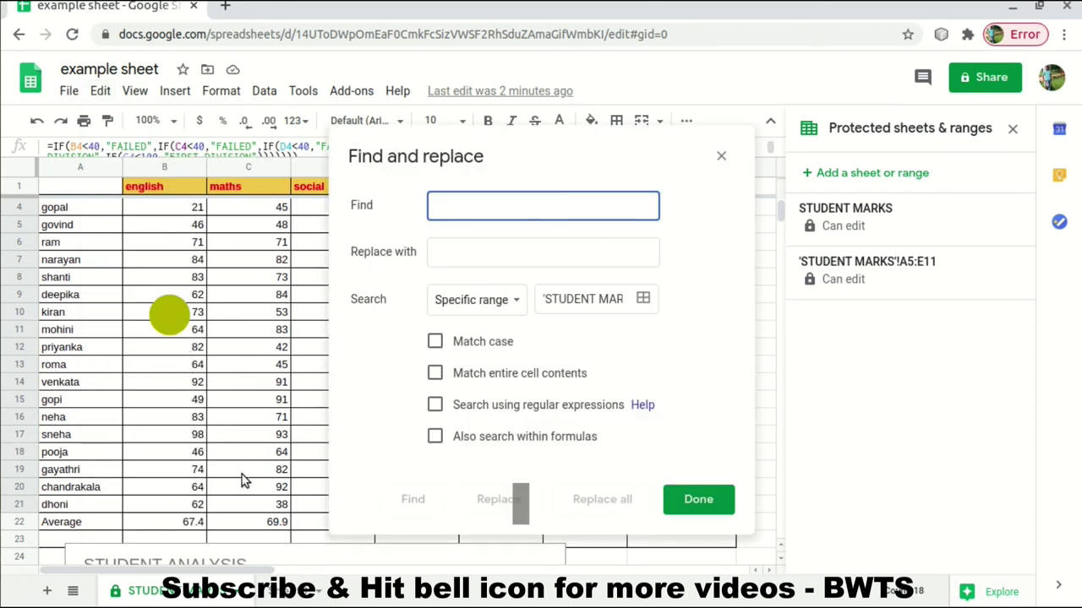
type("FI")
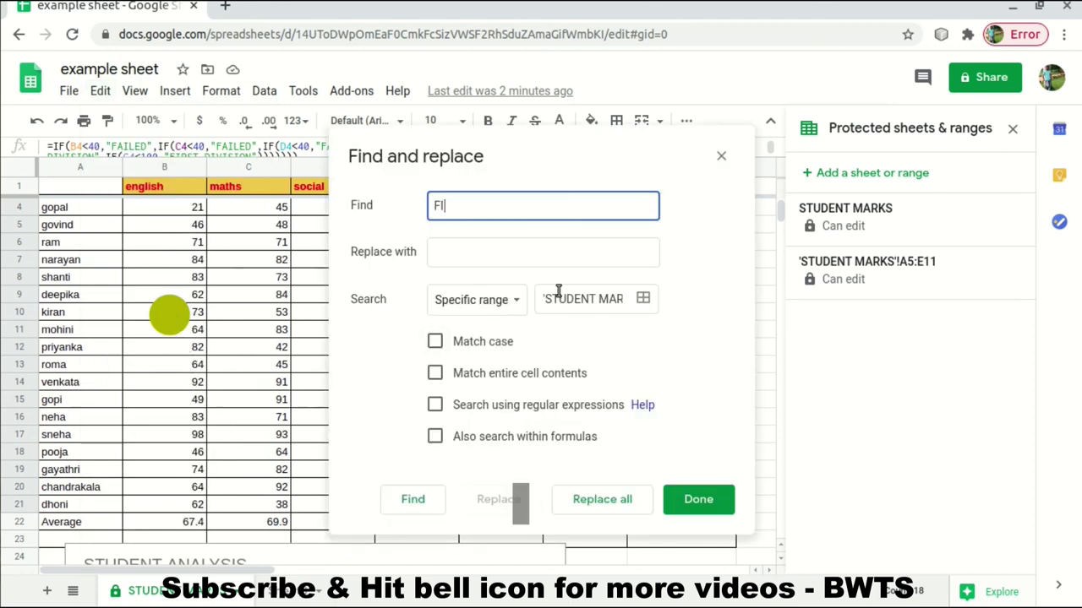
type("RST")
key("Tab")
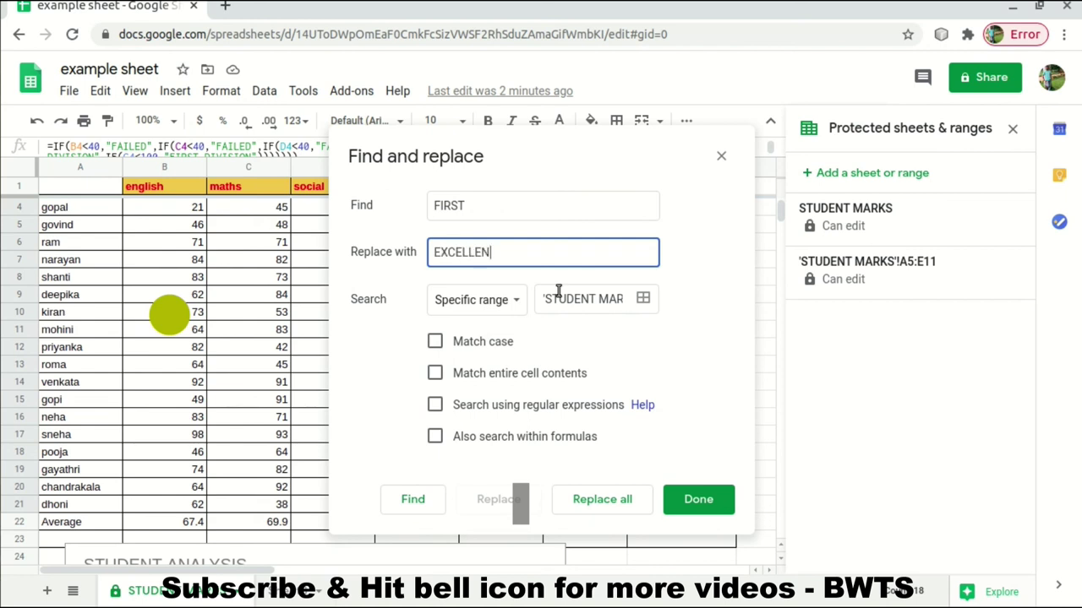
Confirm H4:H21 as the search range and try replacing all matches with only match case enabled
left_click(512, 375)
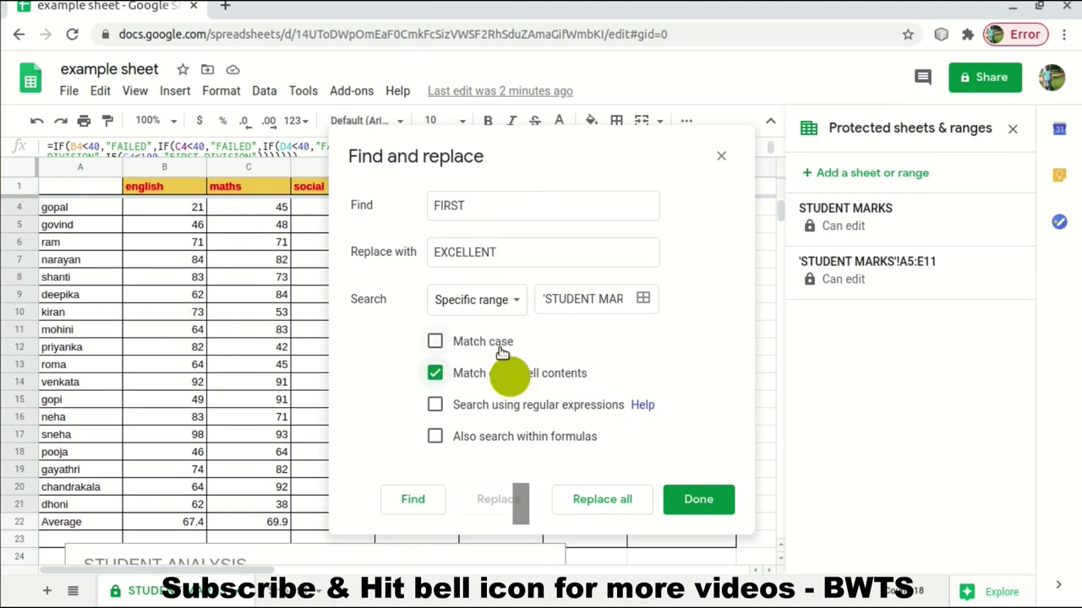
left_click(644, 300)
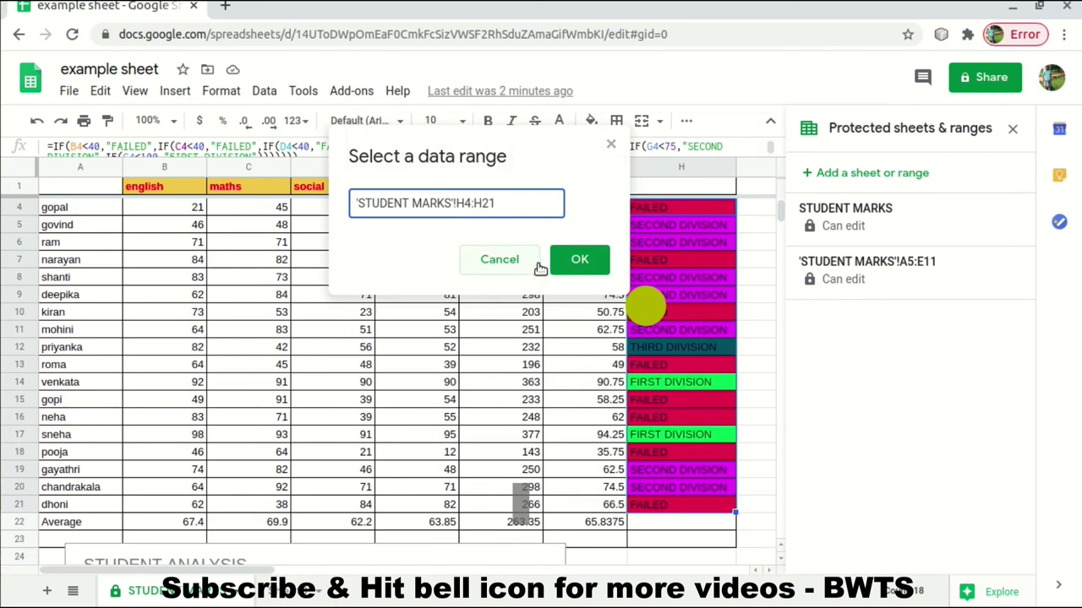
left_click(572, 268)
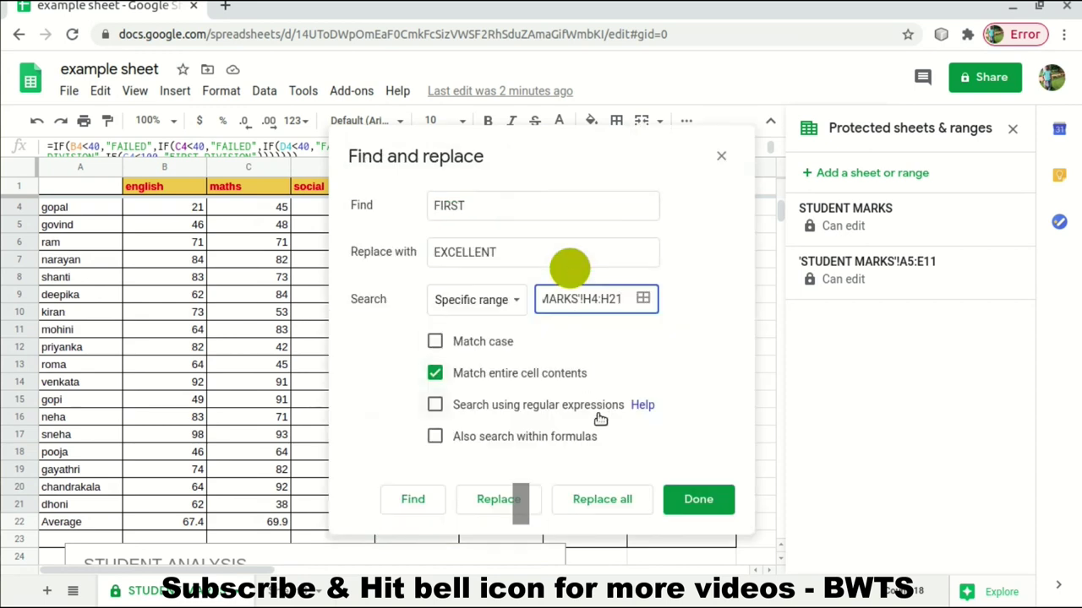
left_click(494, 347)
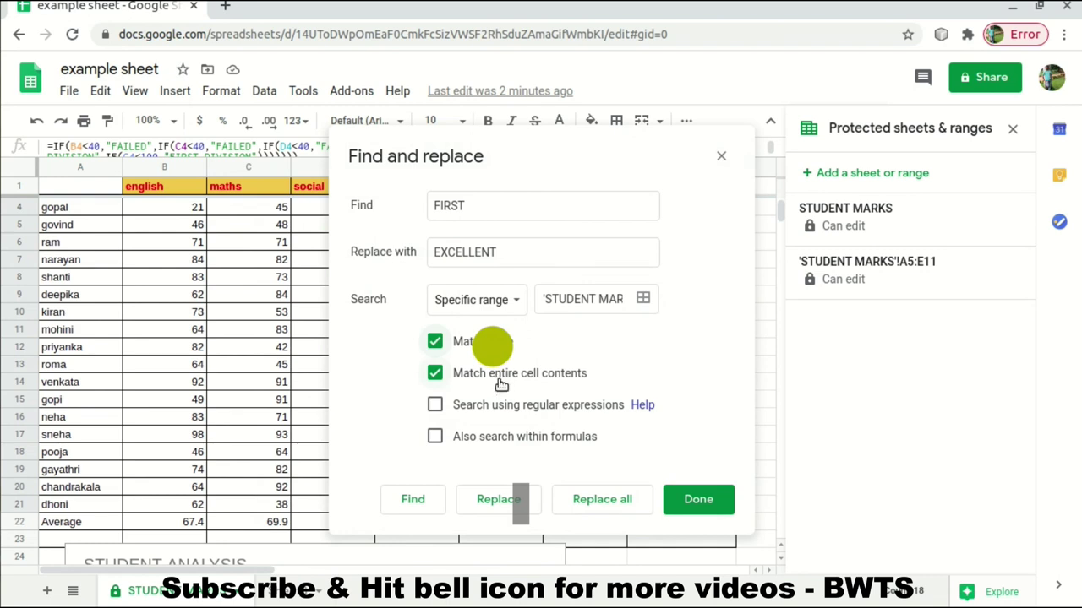
left_click(502, 383)
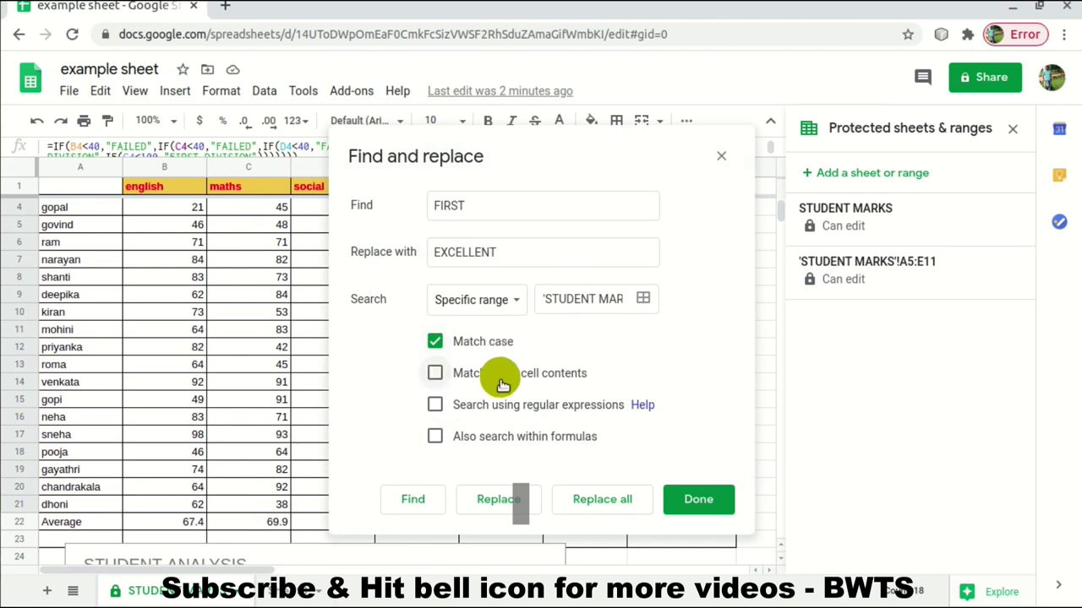
left_click(595, 503)
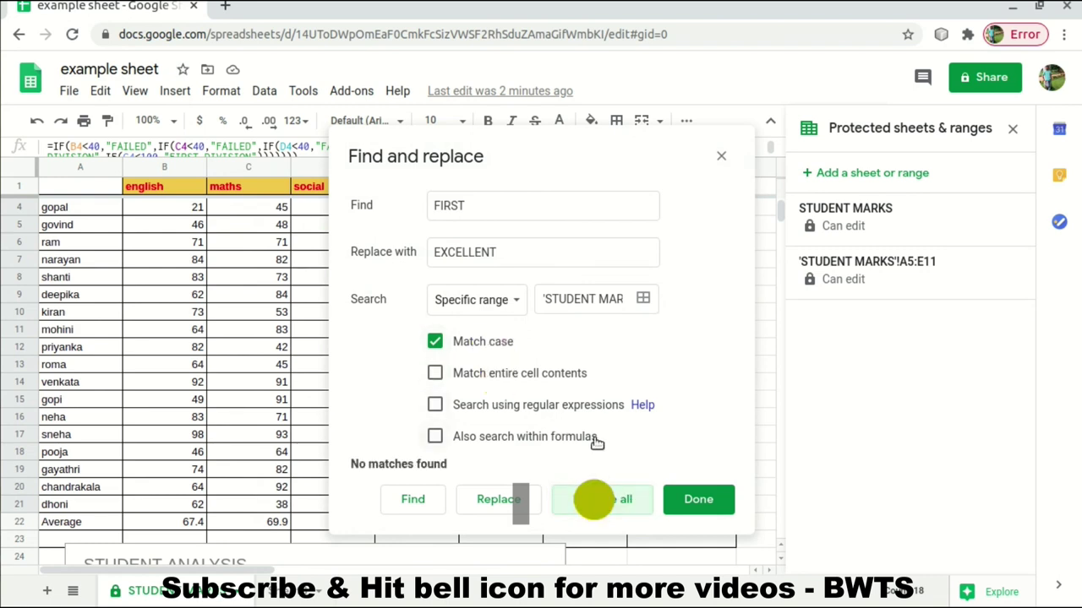
Try replacing all matches with entire cell contents, regular expressions and formula search enabled one after another, and close the dialog
left_click(547, 369)
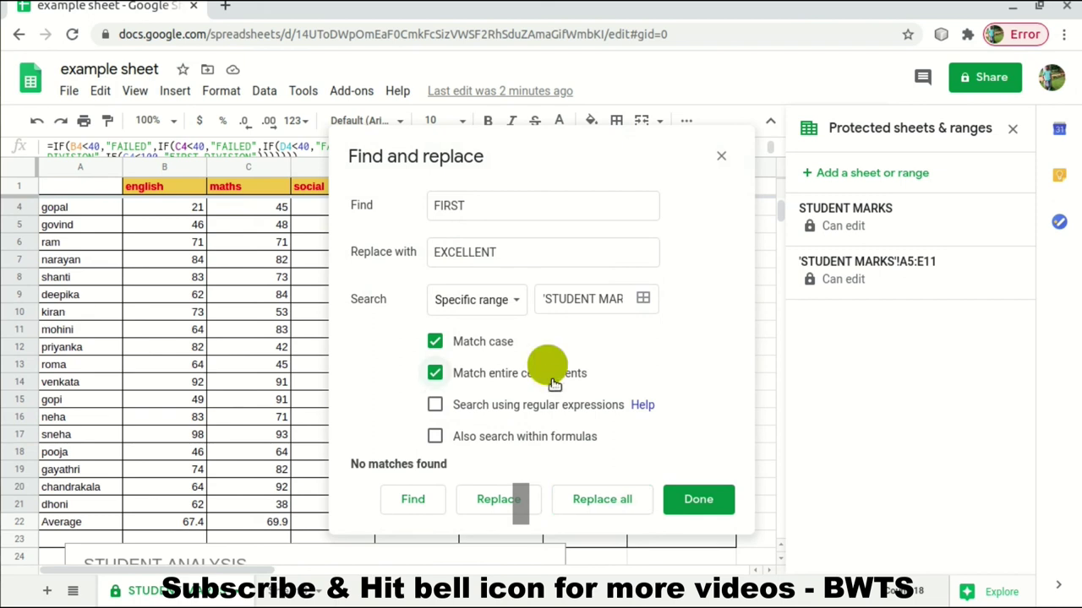
left_click(597, 503)
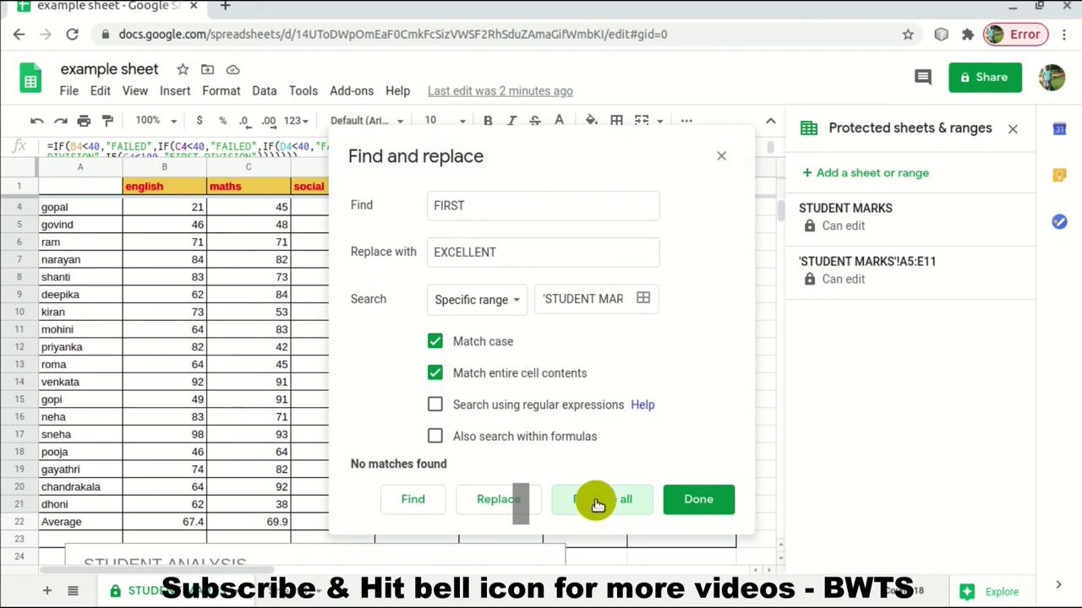
left_click(555, 411)
left_click(599, 502)
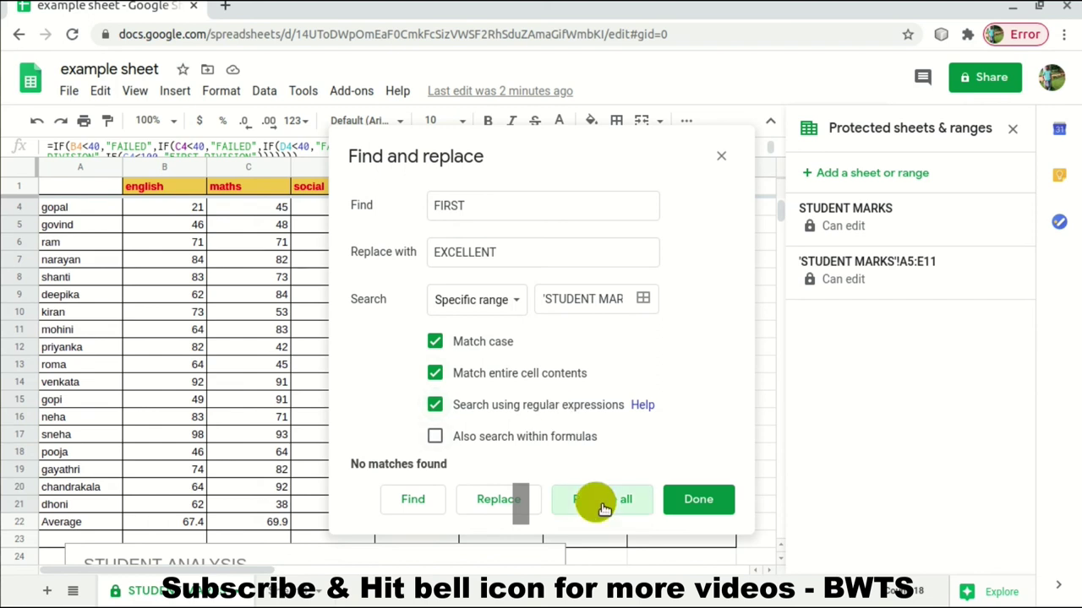
left_click(566, 444)
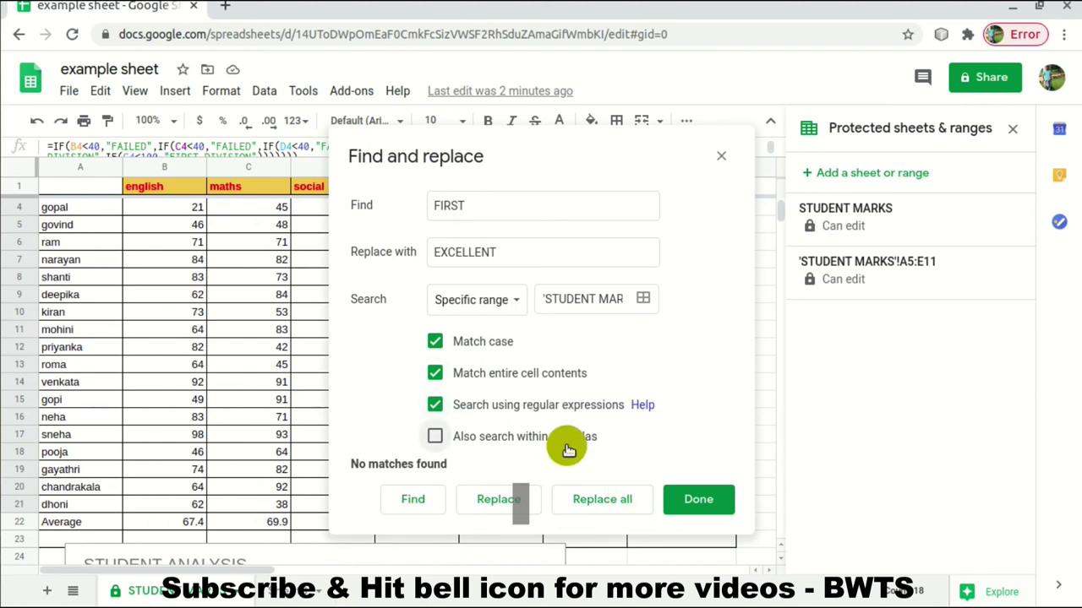
left_click(605, 501)
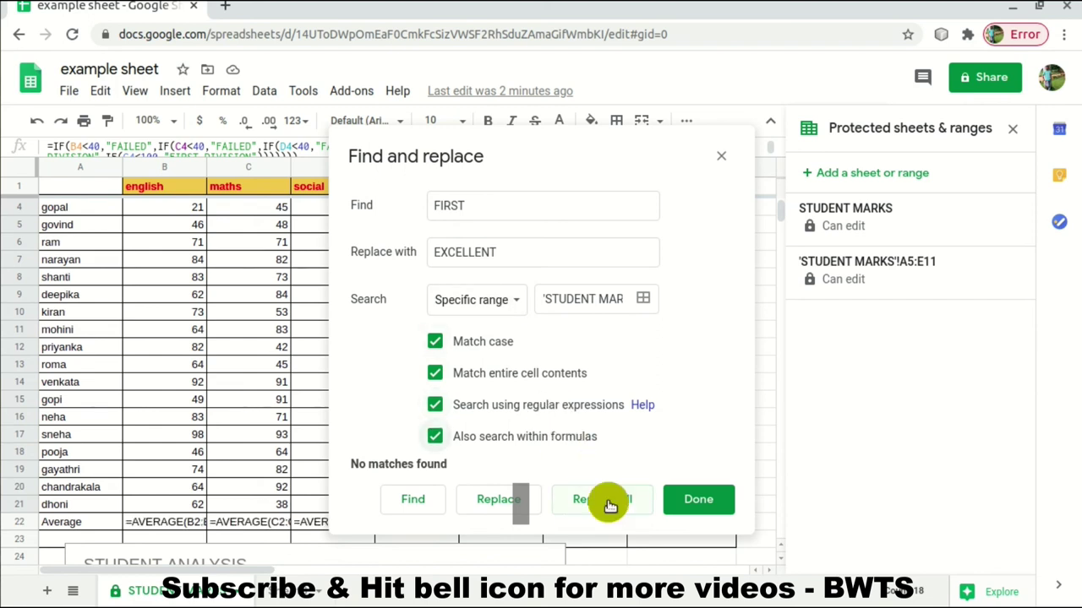
left_click(673, 503)
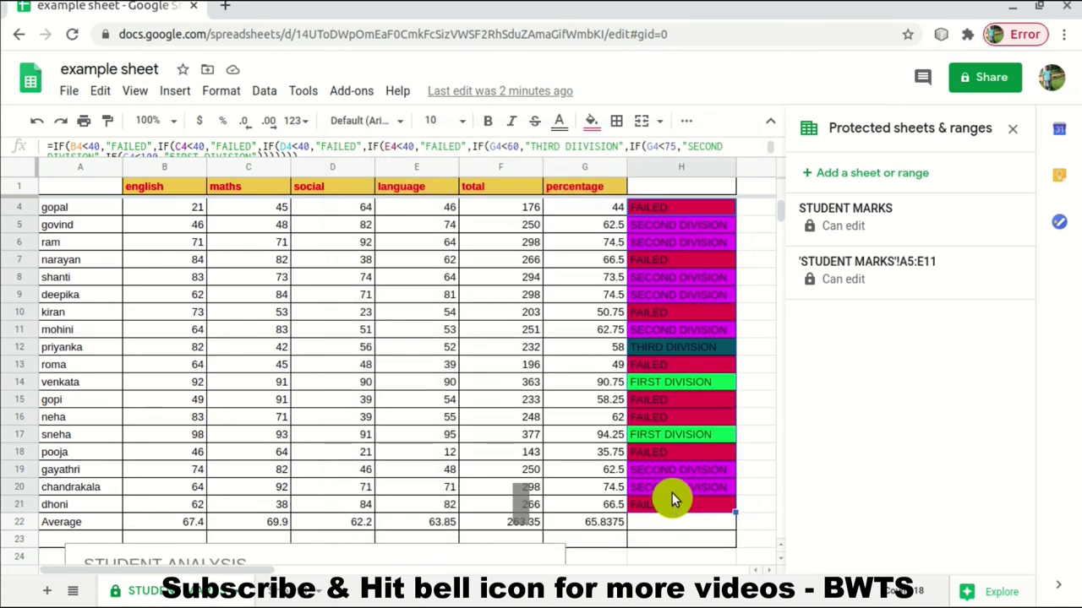
Examine the division results and their formulas throughout column H
left_click(684, 385)
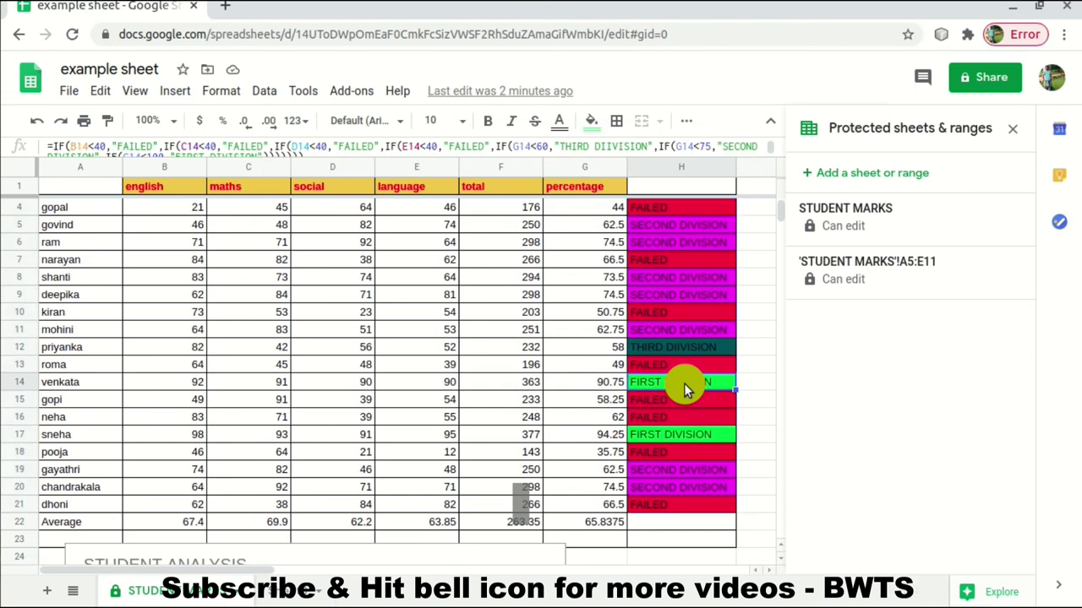
key("Up")
key("Up")
key("Up")
key("Up")
key("Up")
key("Up")
key("Up")
key("Up")
key("Up")
key("Up")
key("Up")
key("Up")
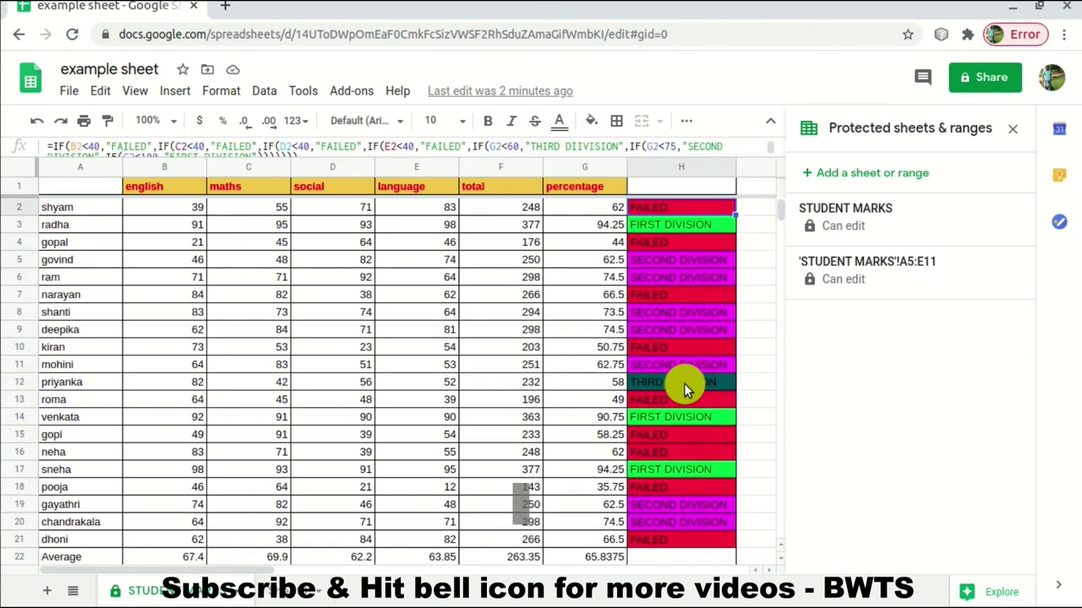
key("Down")
key("Down")
key("Down")
key("Down")
key("Down")
key("Down")
key("Down")
key("Down")
key("Down")
key("Down")
key("Down")
key("Down")
key("Down")
key("Down")
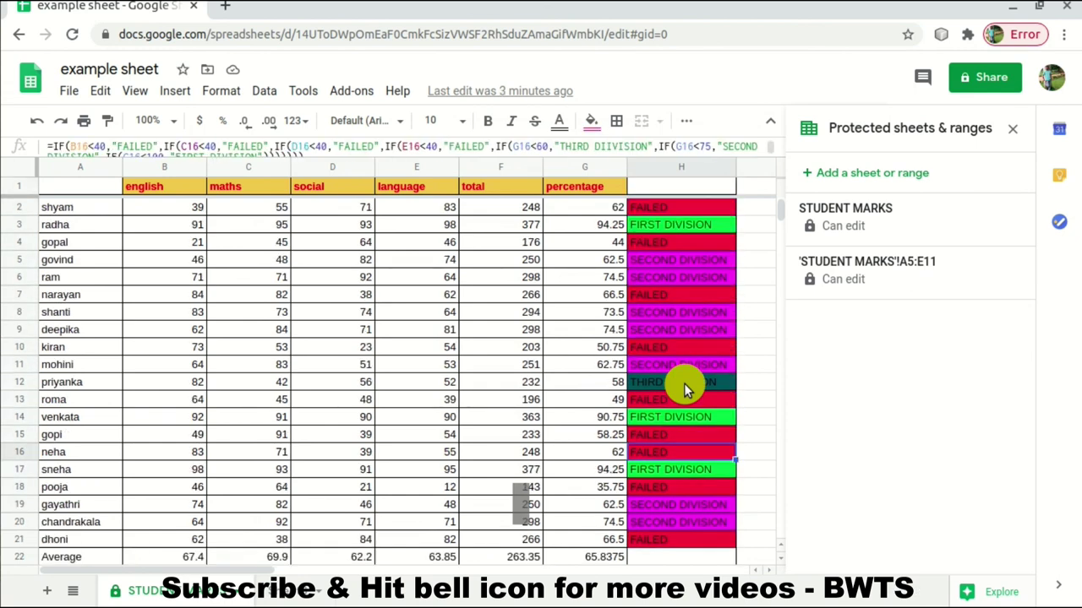
key("Up")
key("Up")
key("Up")
key("Up")
key("Up")
key("Up")
key("Up")
key("Up")
key("Up")
key("Up")
key("Up")
key("Up")
key("Up")
key("Up")
key("Up")
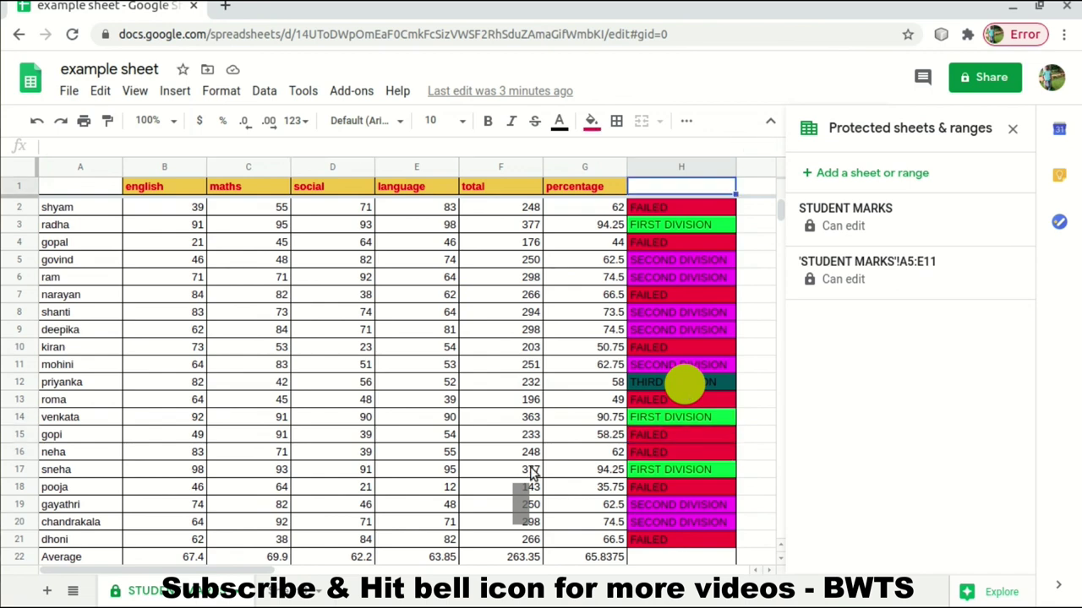
Start a new find and replace with the search limited to this sheet
left_click(103, 89)
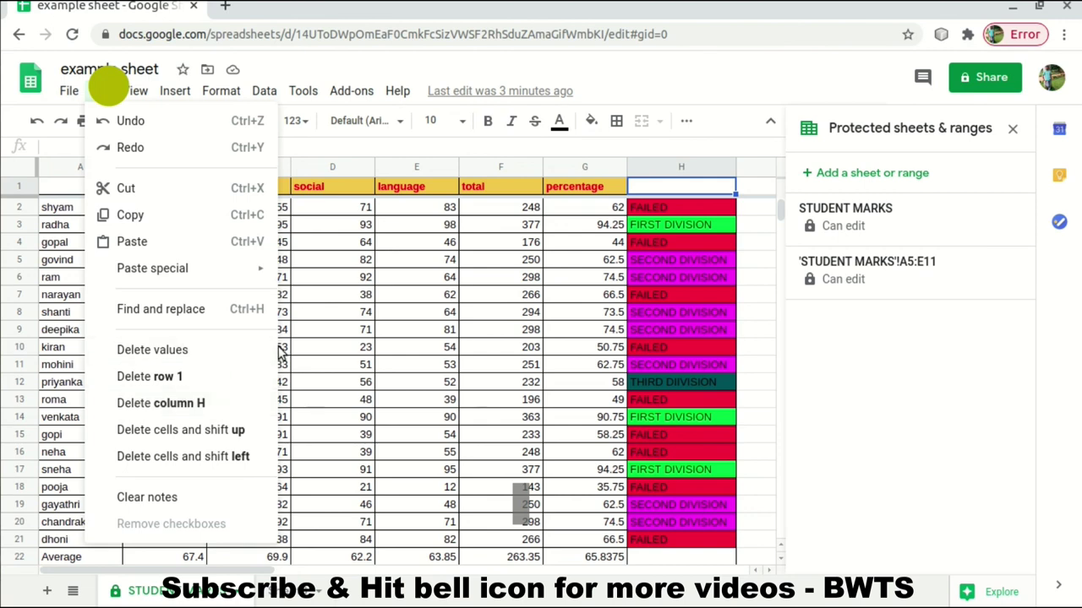
left_click(217, 304)
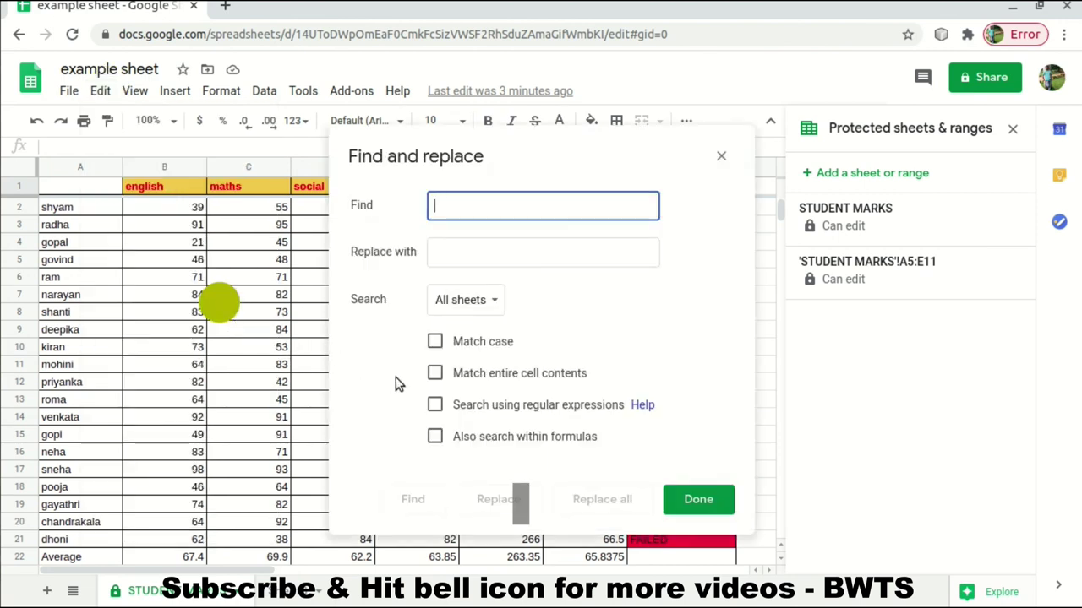
left_click(488, 306)
left_click(488, 306)
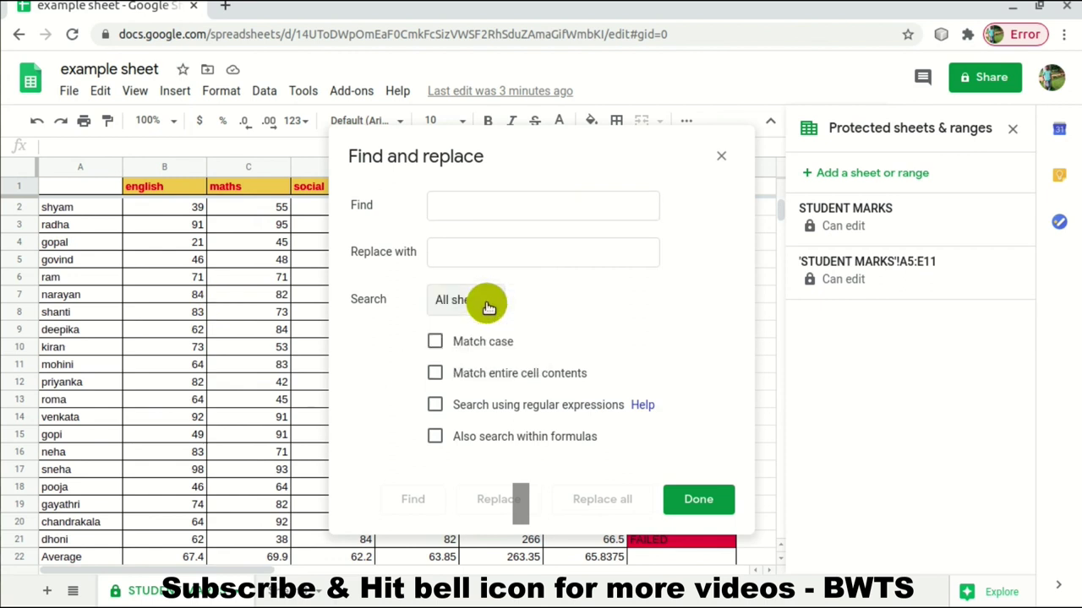
left_click(487, 304)
left_click(486, 324)
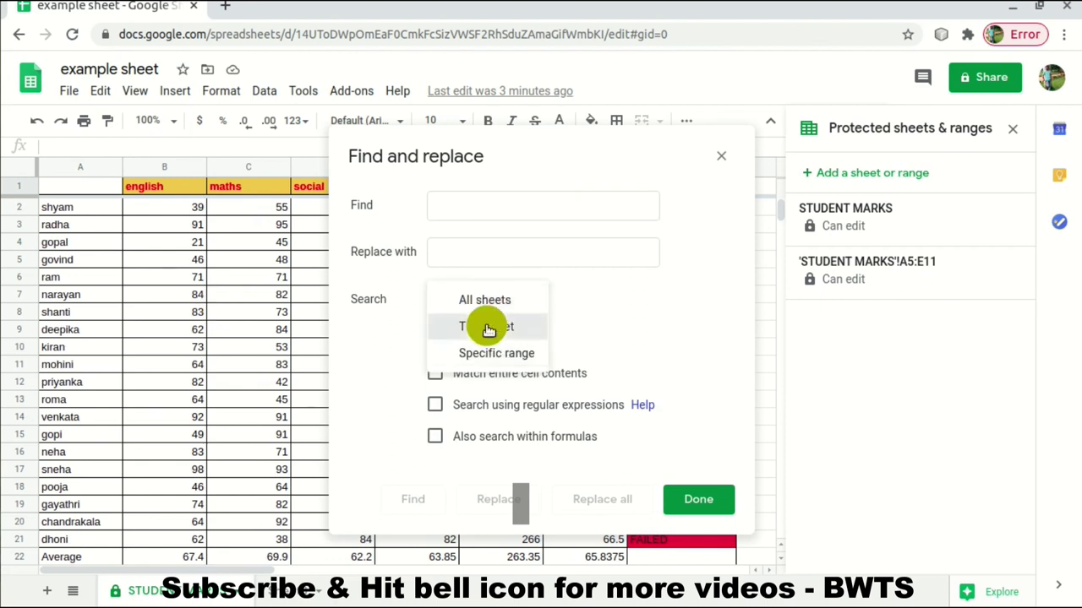
Set the search text to FIRST and the replacement to EXCELLENT, with match case enabled
left_click(466, 204)
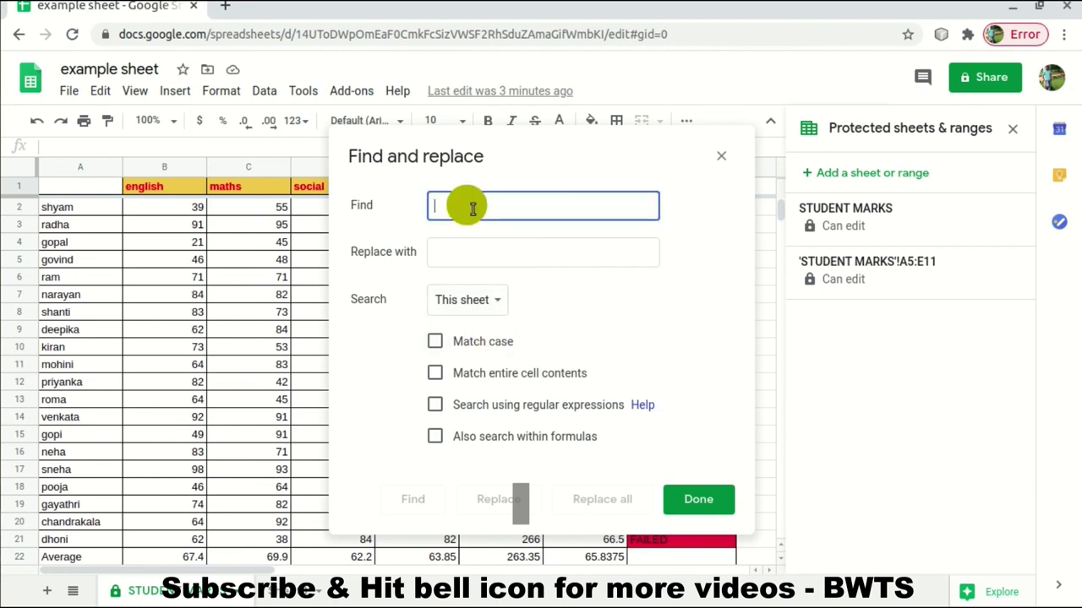
type("FI")
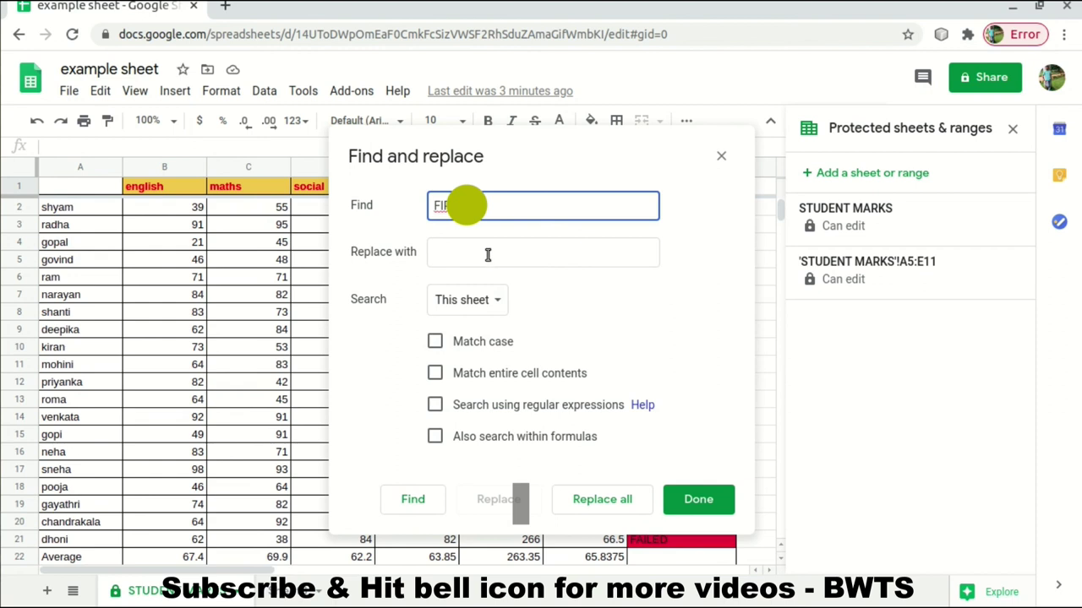
left_click(488, 255)
left_click(457, 212)
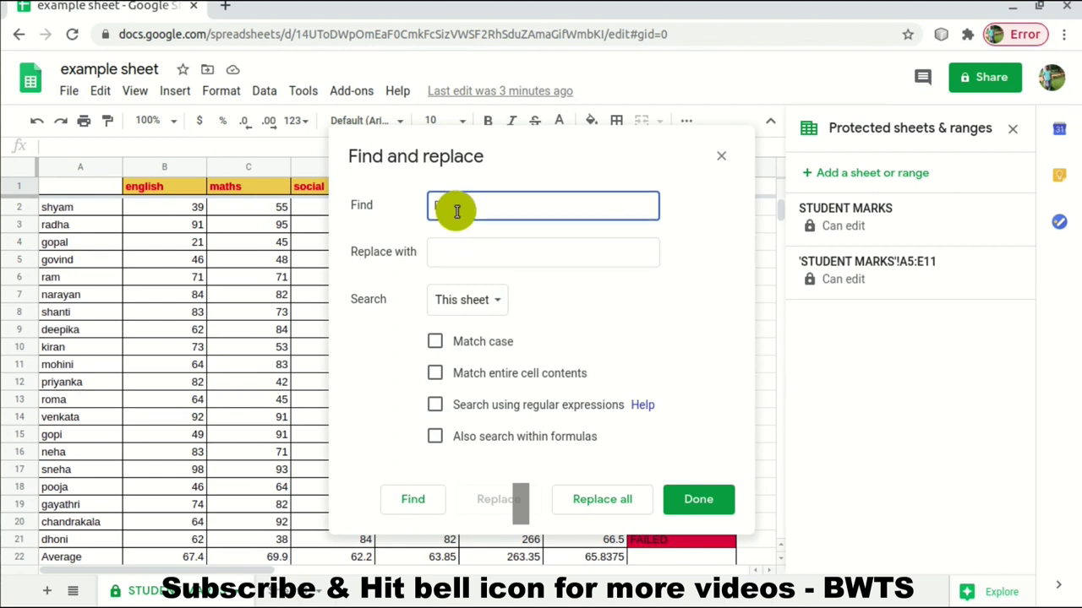
left_click(476, 254)
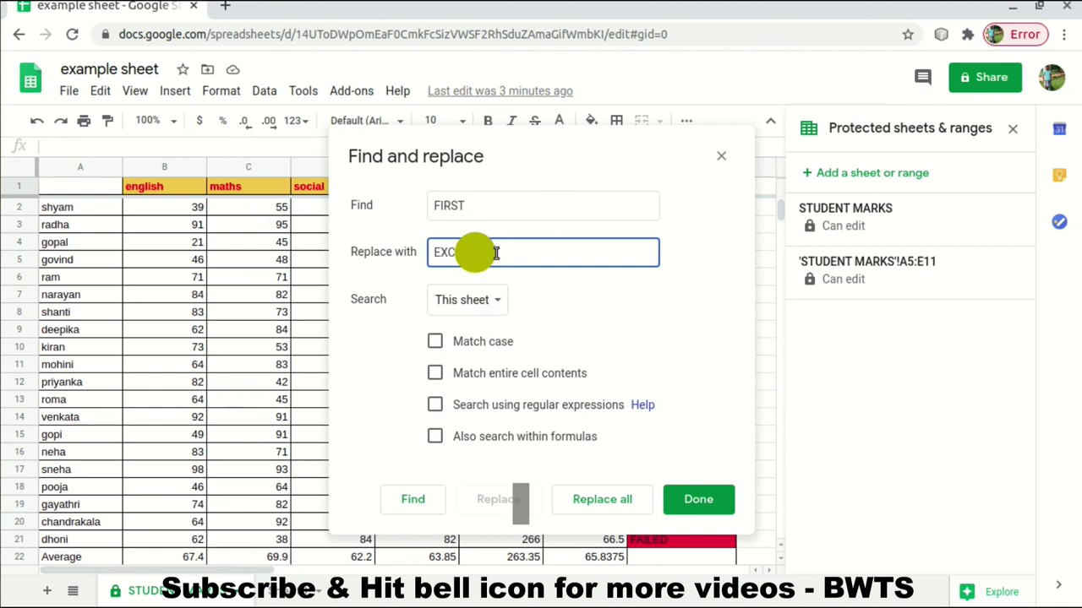
type("EXCELLENT")
left_click(507, 341)
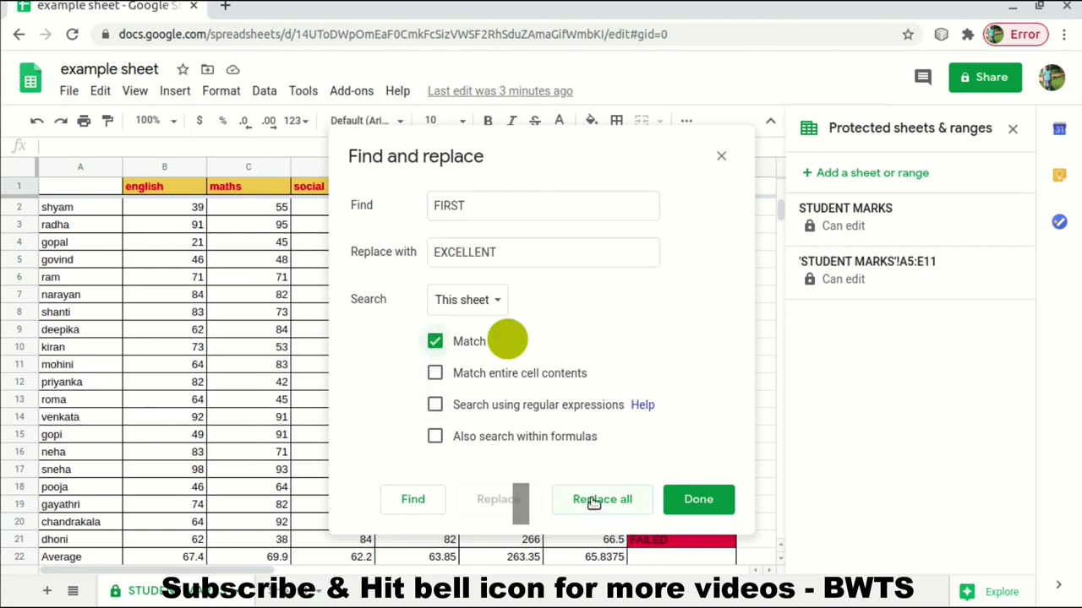
Step through the FIRST matches, try replacing all of them with and without match entire cell contents, and close the dialog
left_click(404, 499)
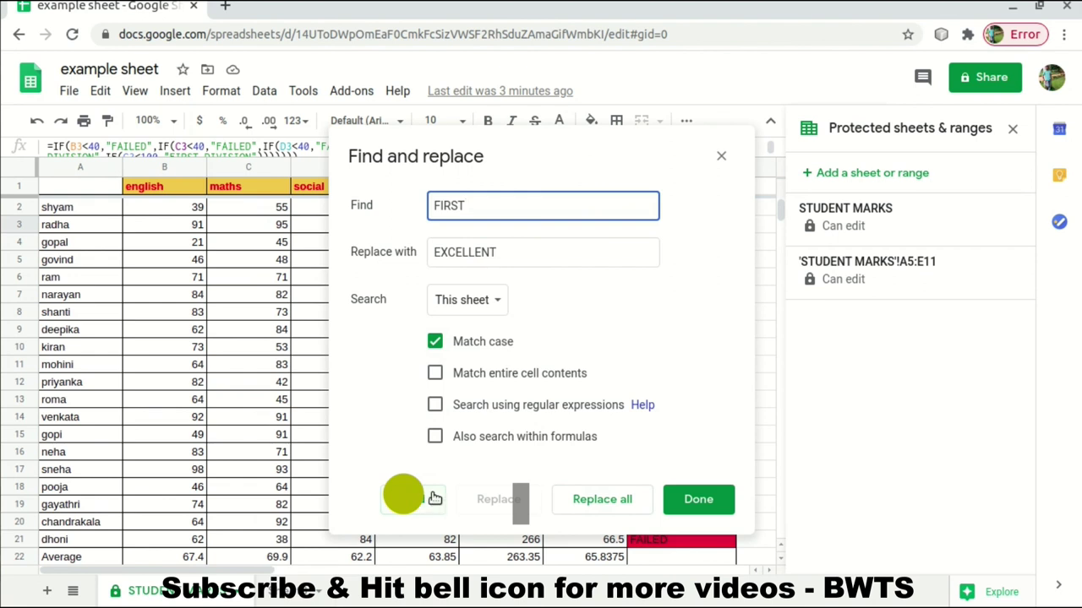
left_click(433, 504)
left_click(577, 505)
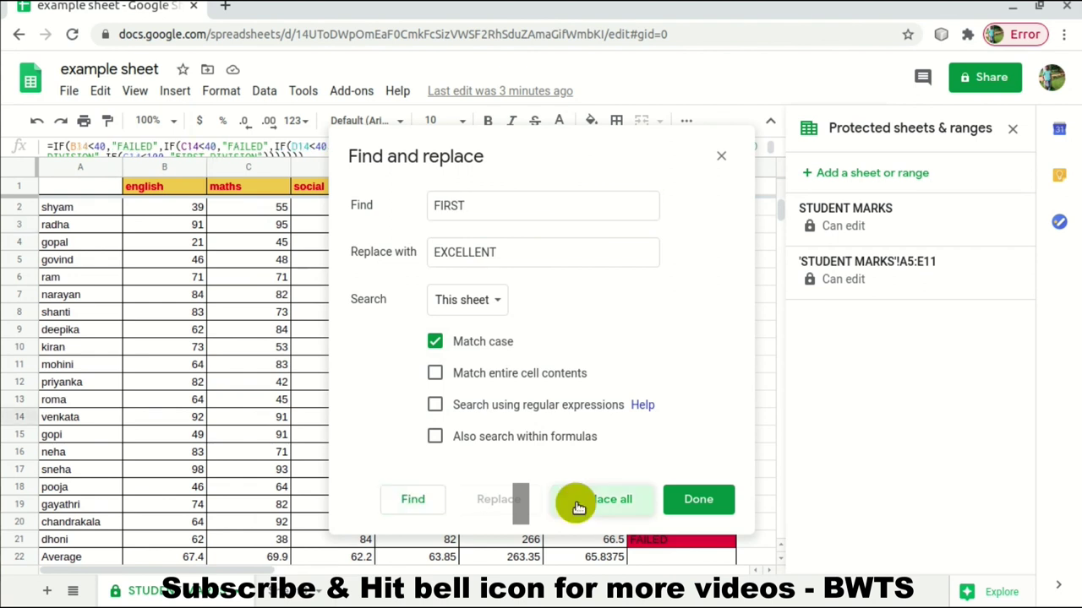
left_click(500, 373)
left_click(631, 501)
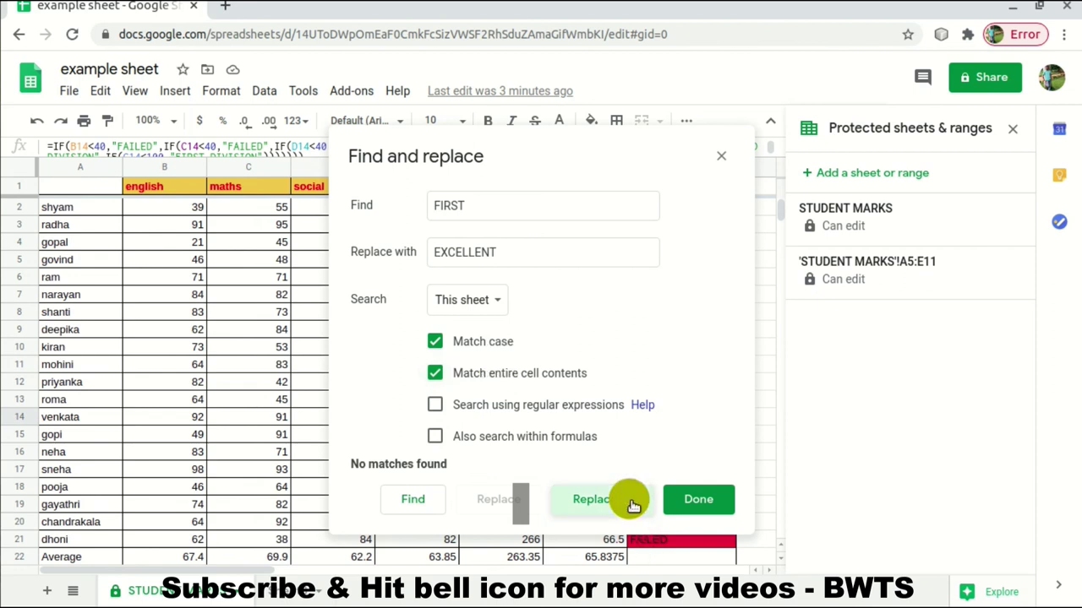
left_click(580, 500)
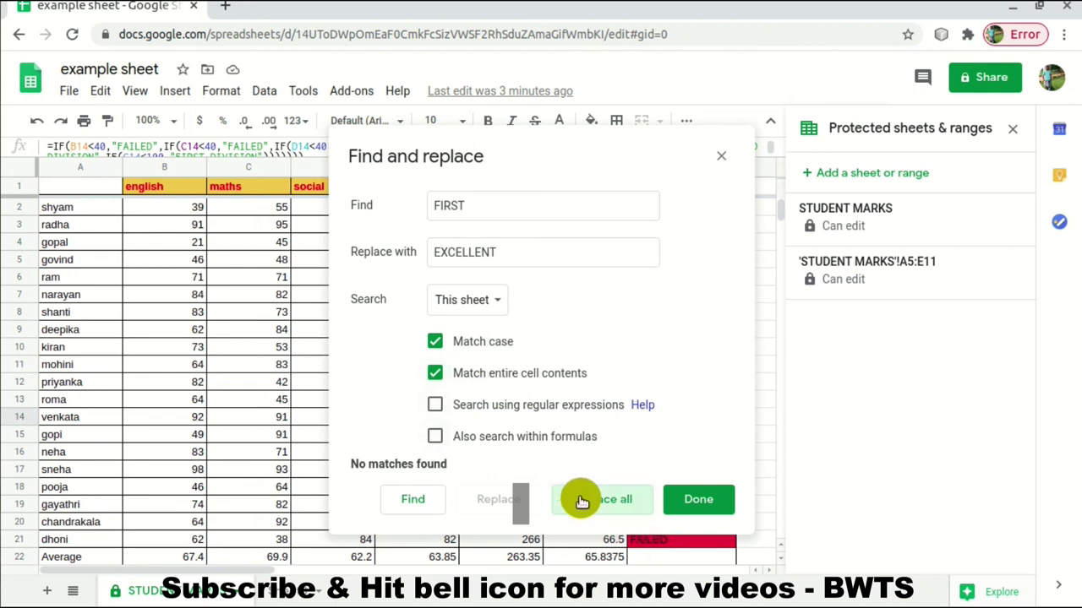
left_click(698, 500)
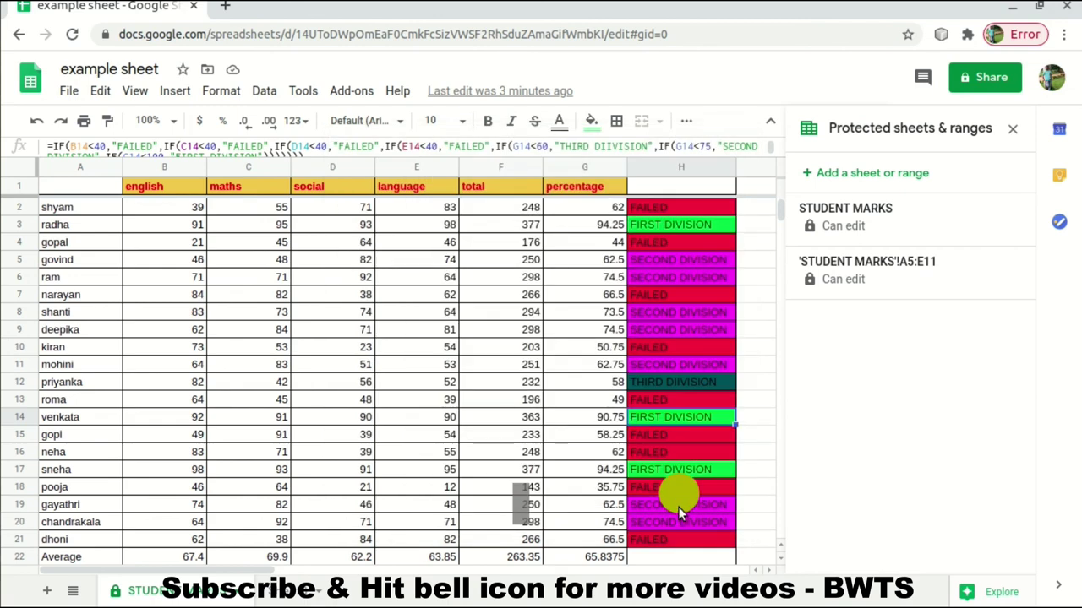
left_click(670, 453)
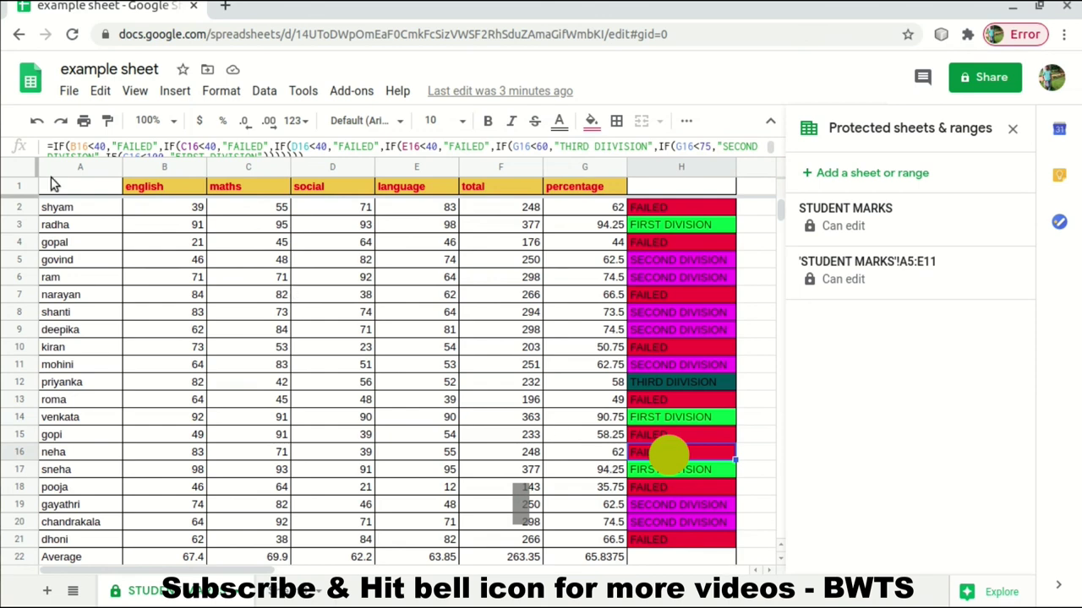
Set the sheet's zoom to 150%
left_click(101, 91)
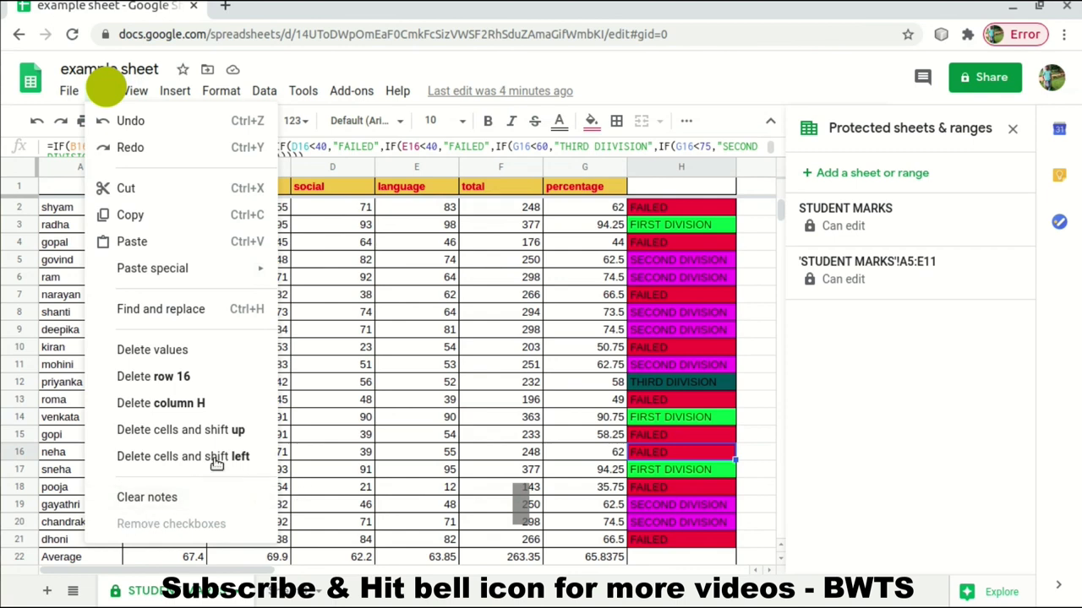
mouse_move(142, 94)
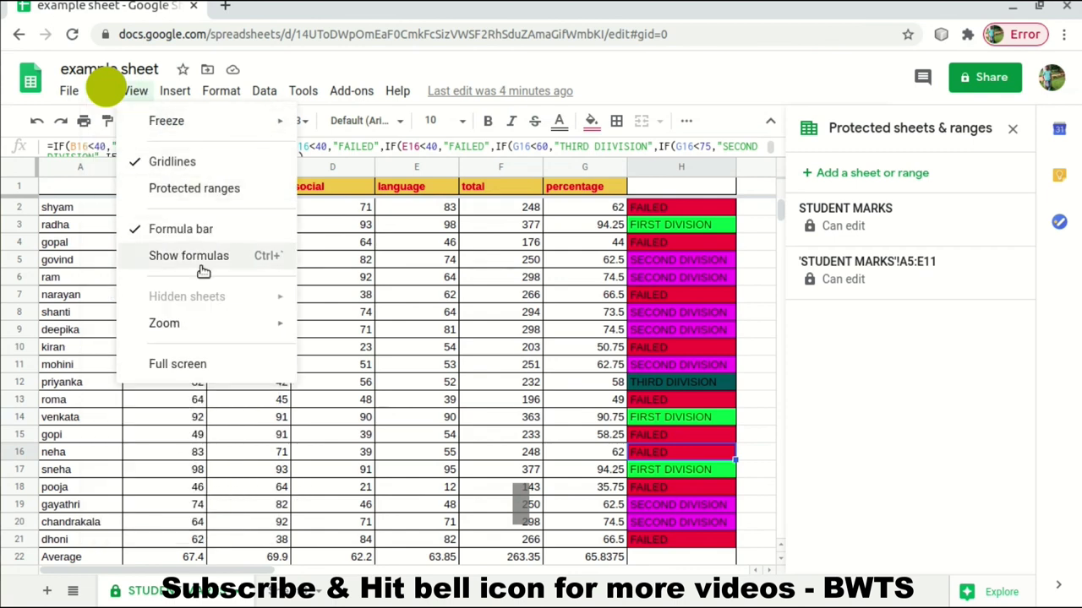
mouse_move(206, 331)
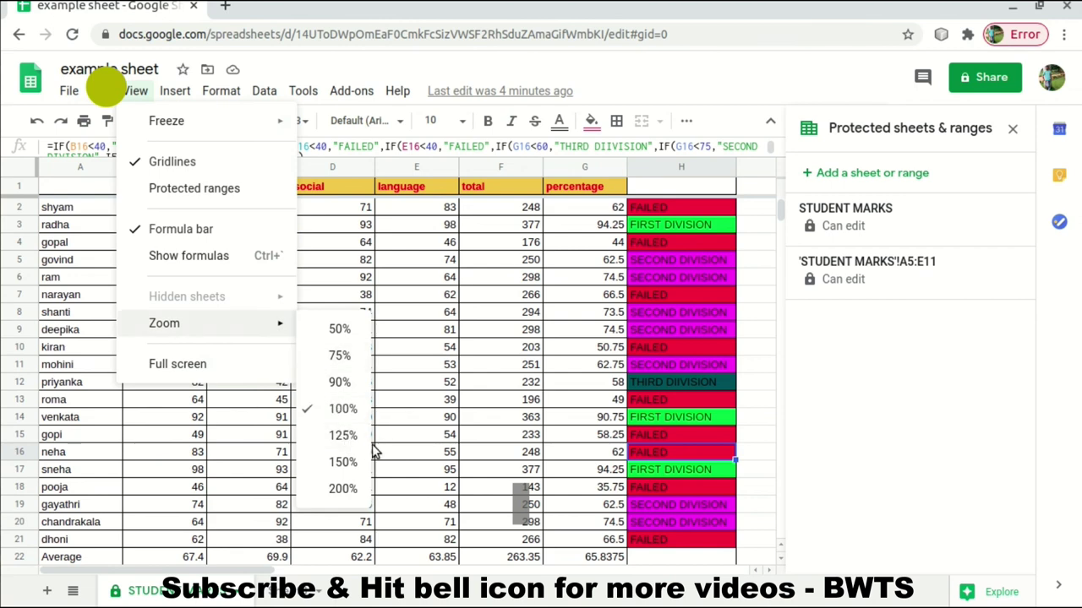
left_click(349, 462)
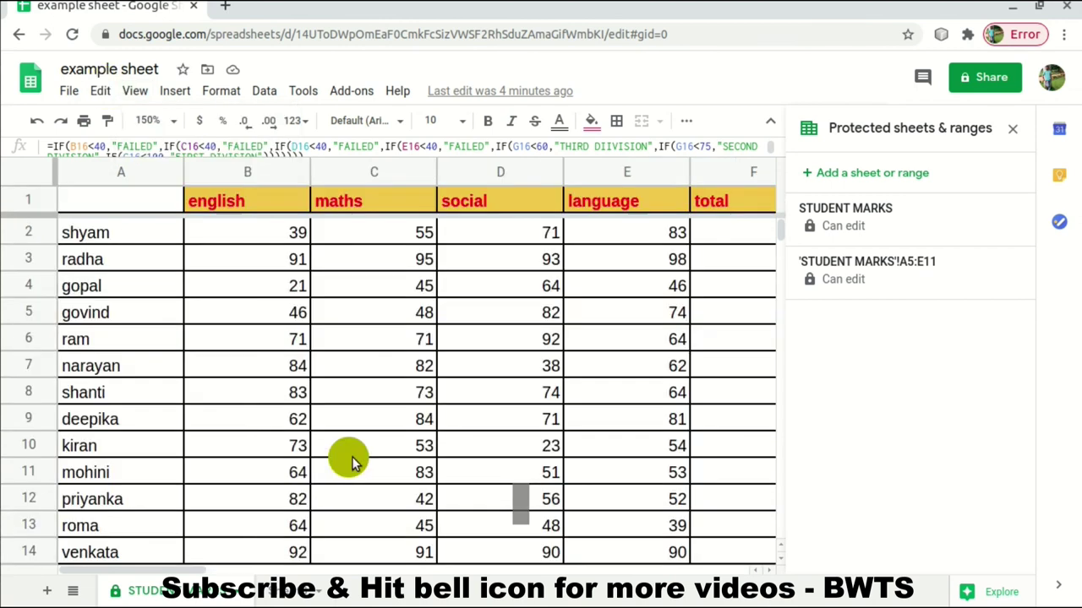
Open the PDF download settings for the current sheet, try portrait orientation and return to landscape
left_click(64, 102)
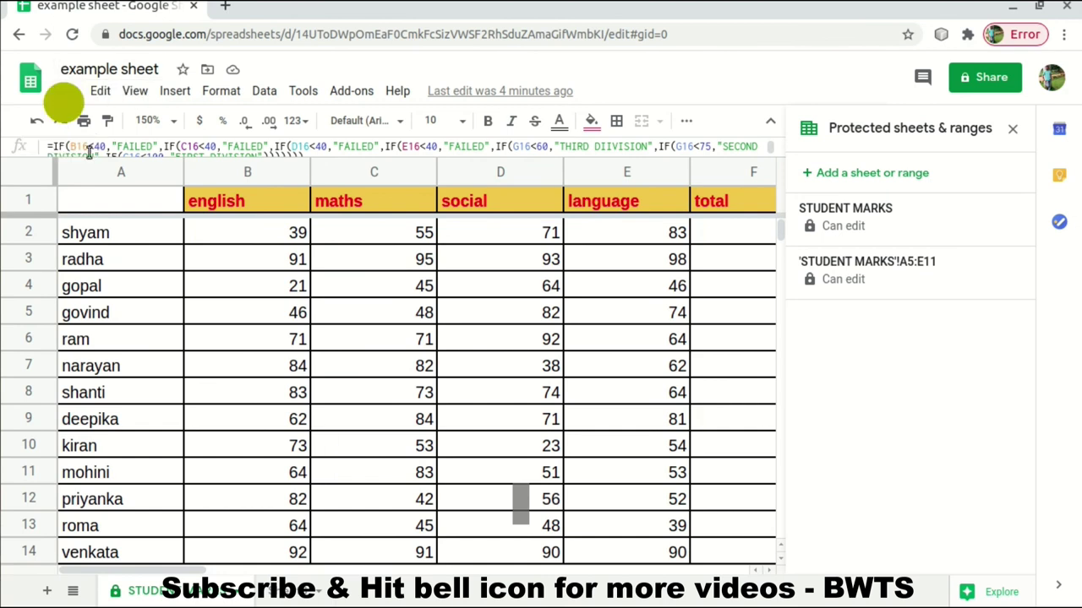
left_click(62, 99)
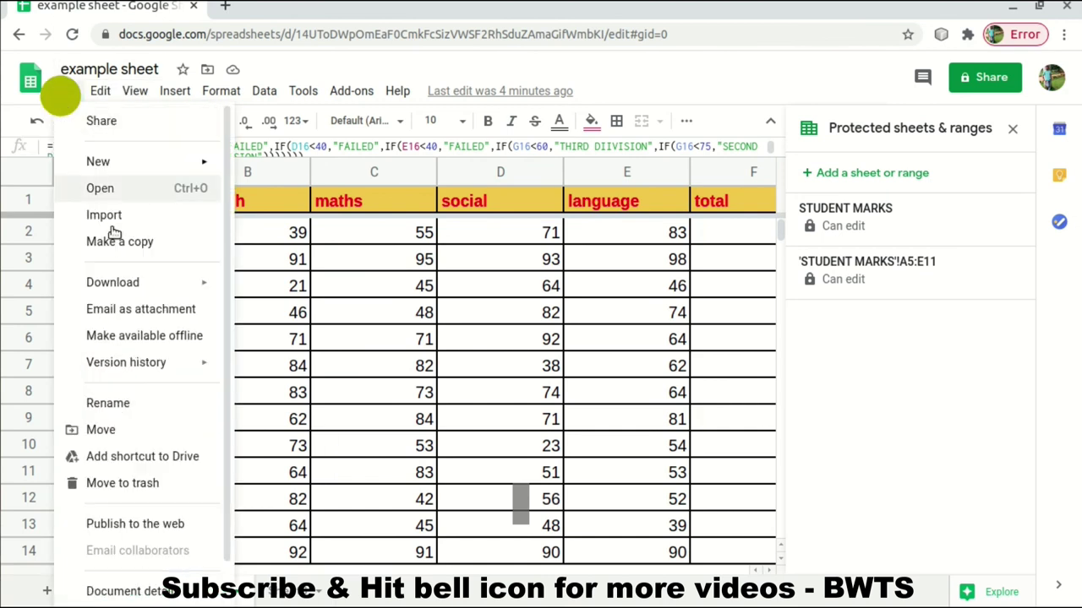
mouse_move(135, 285)
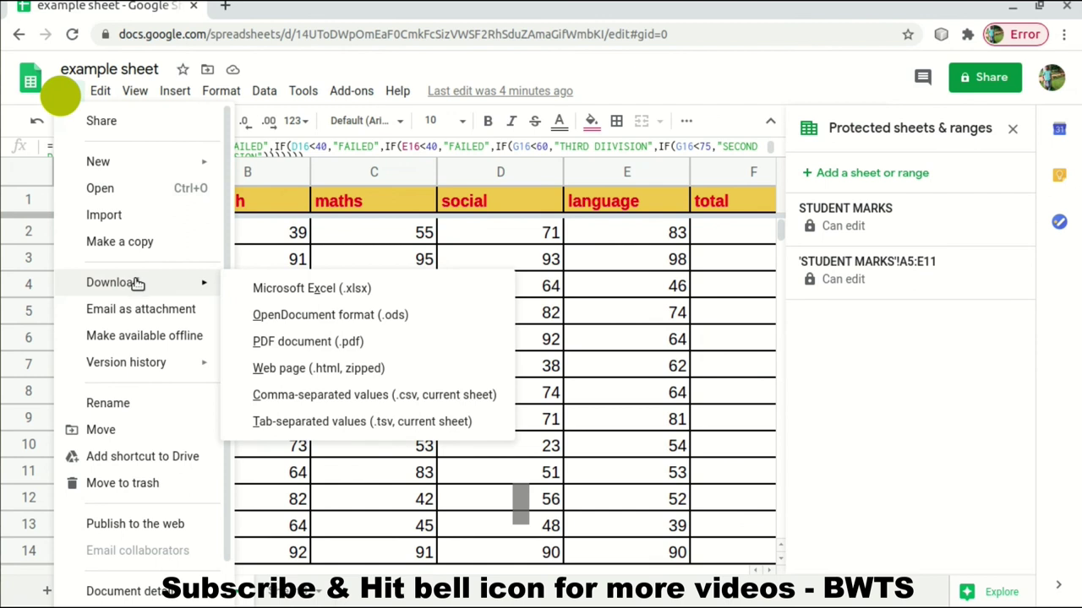
left_click(338, 345)
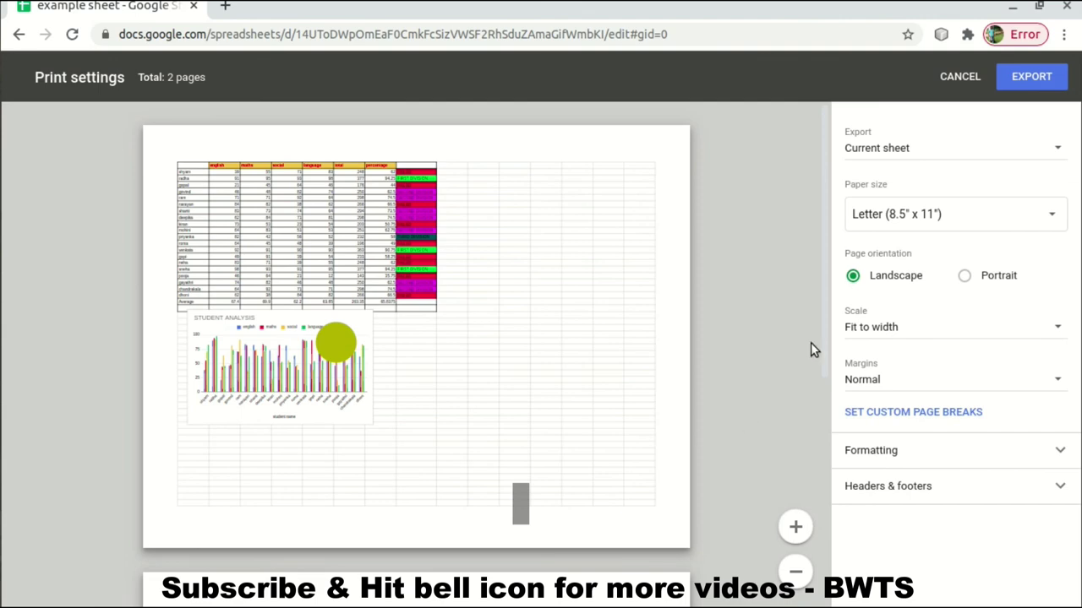
left_click(966, 275)
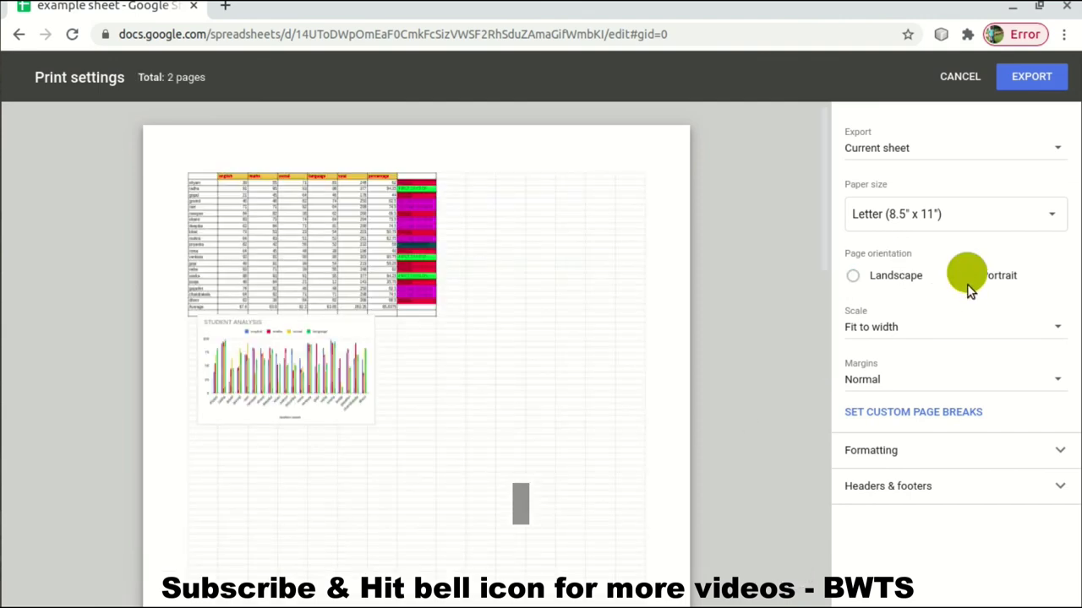
left_click(903, 277)
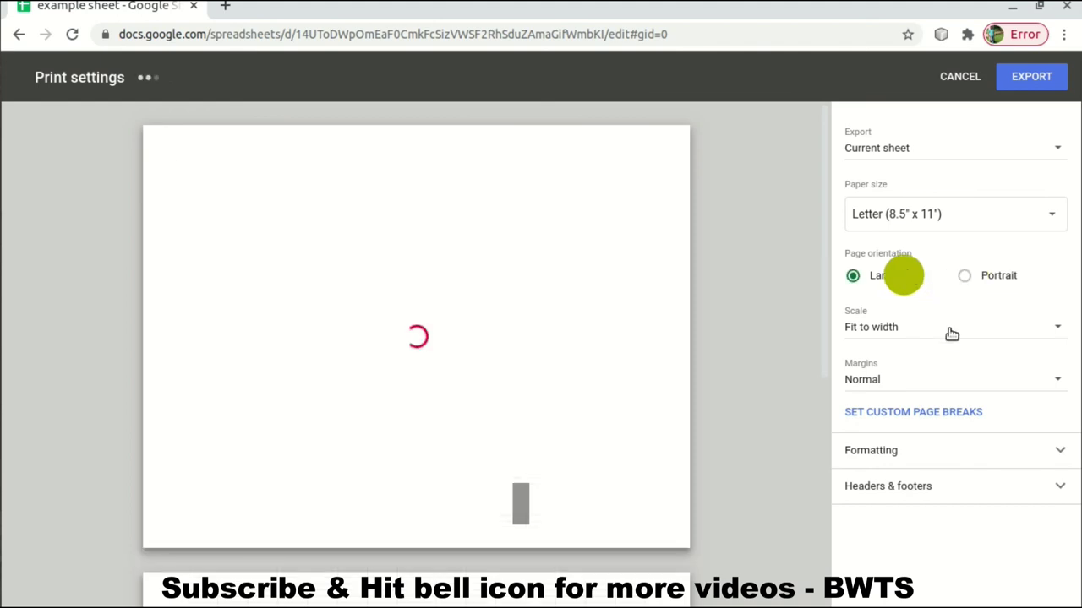
Review the formatting options and add page numbers, workbook title, sheet name, current date and current time to the PDF's headers and footers
left_click(1024, 449)
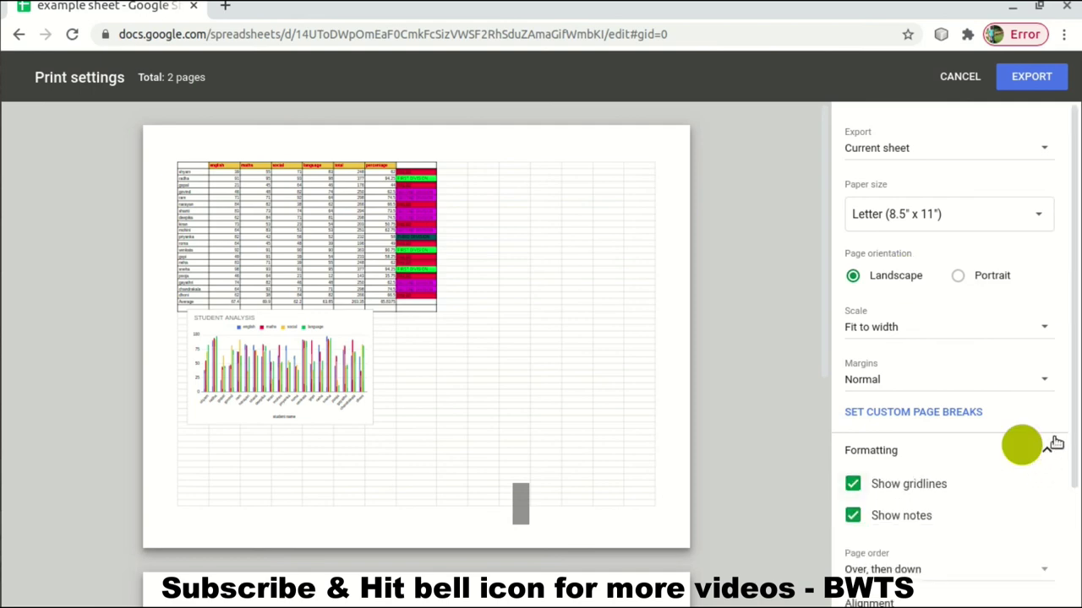
scroll(1023, 444, "down", 2)
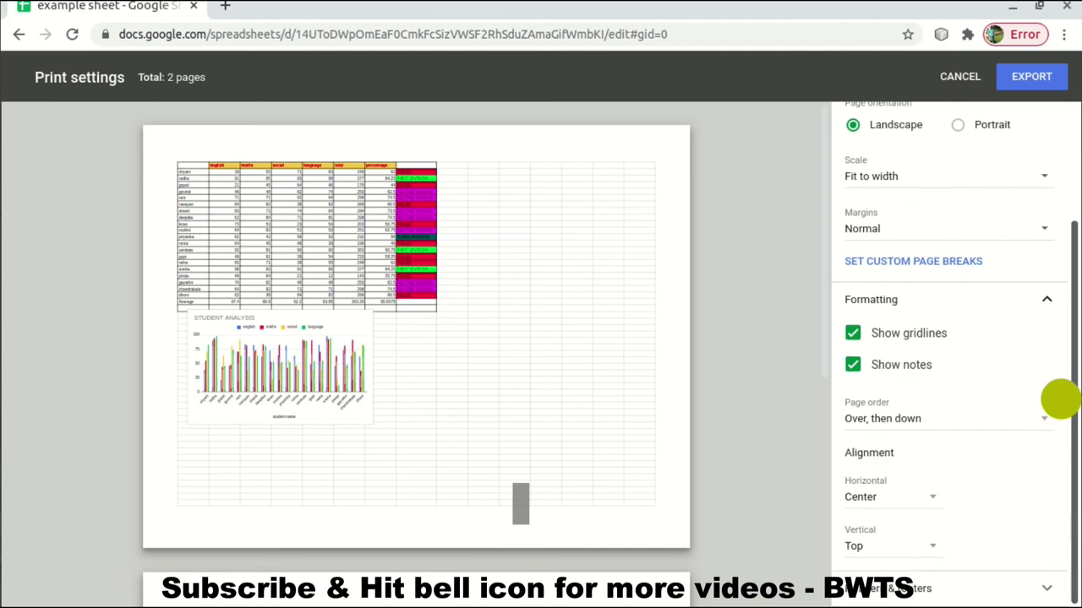
left_click(946, 581)
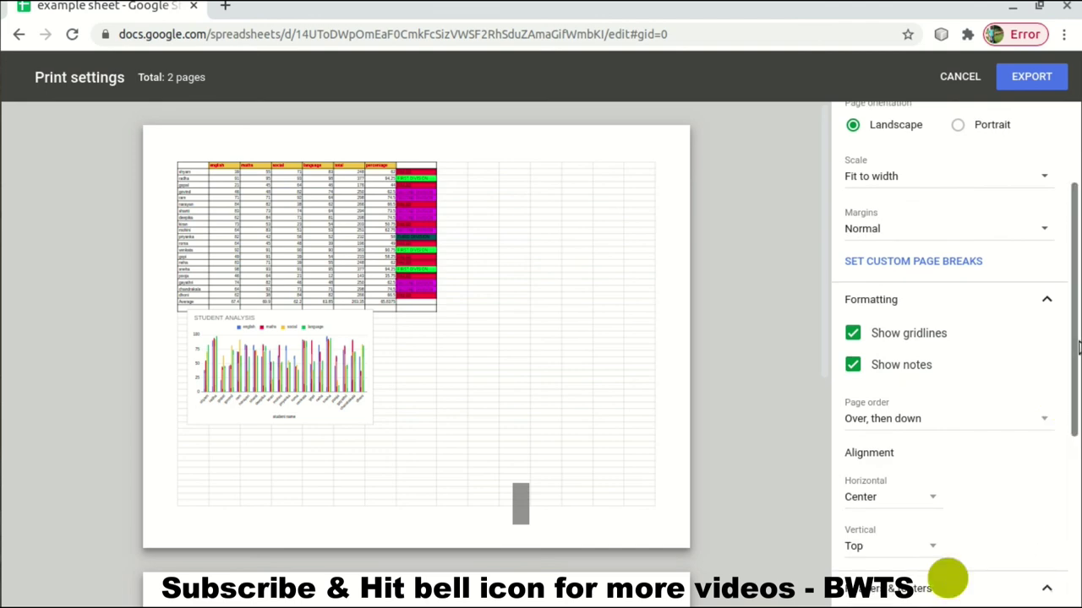
left_click_drag(1078, 346, 1078, 518)
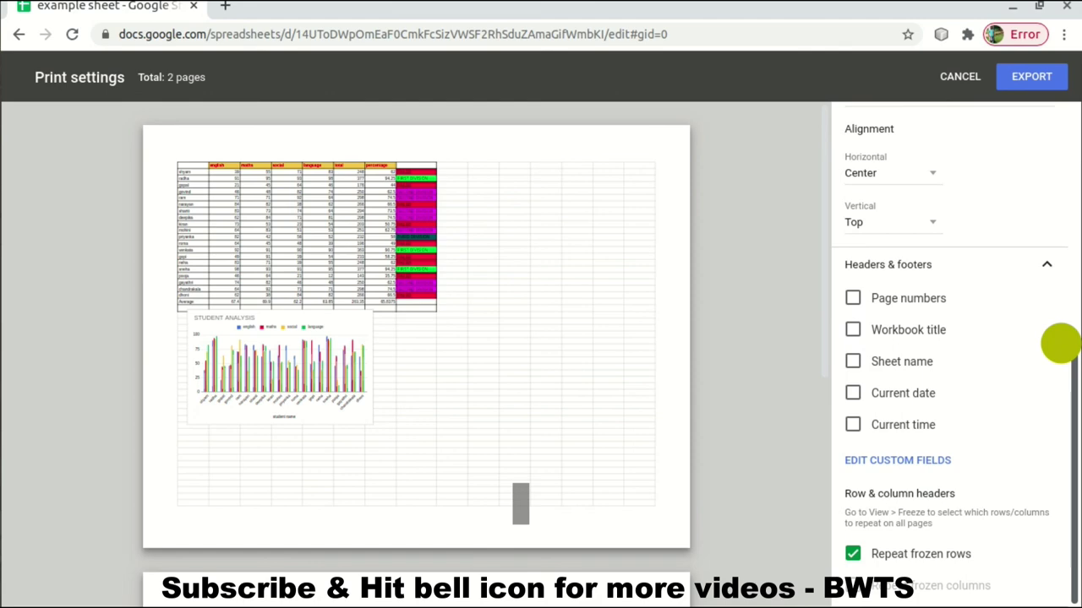
left_click(896, 304)
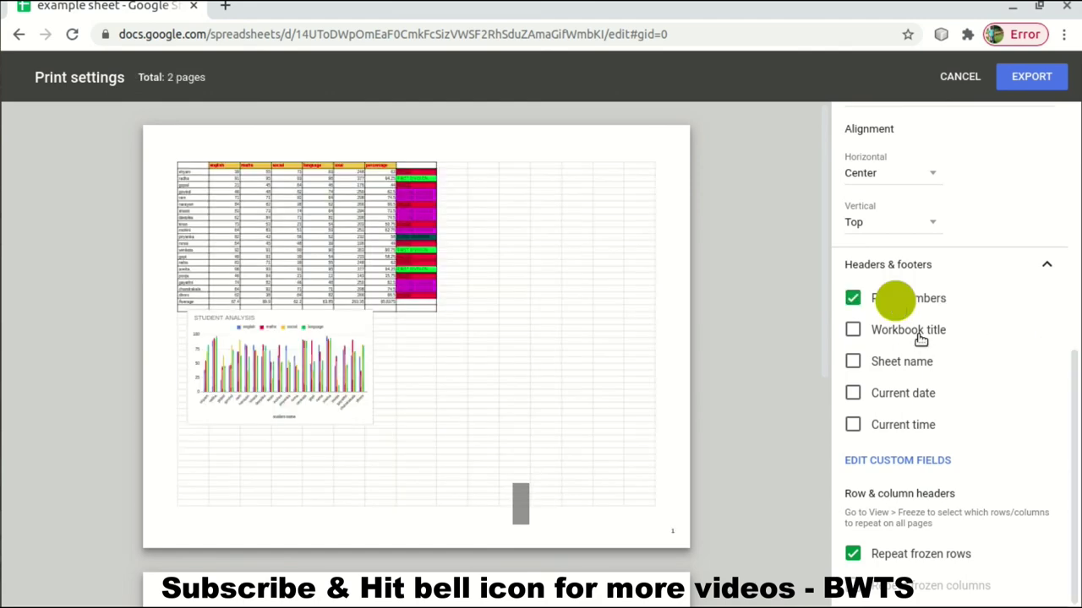
left_click(919, 334)
left_click(931, 368)
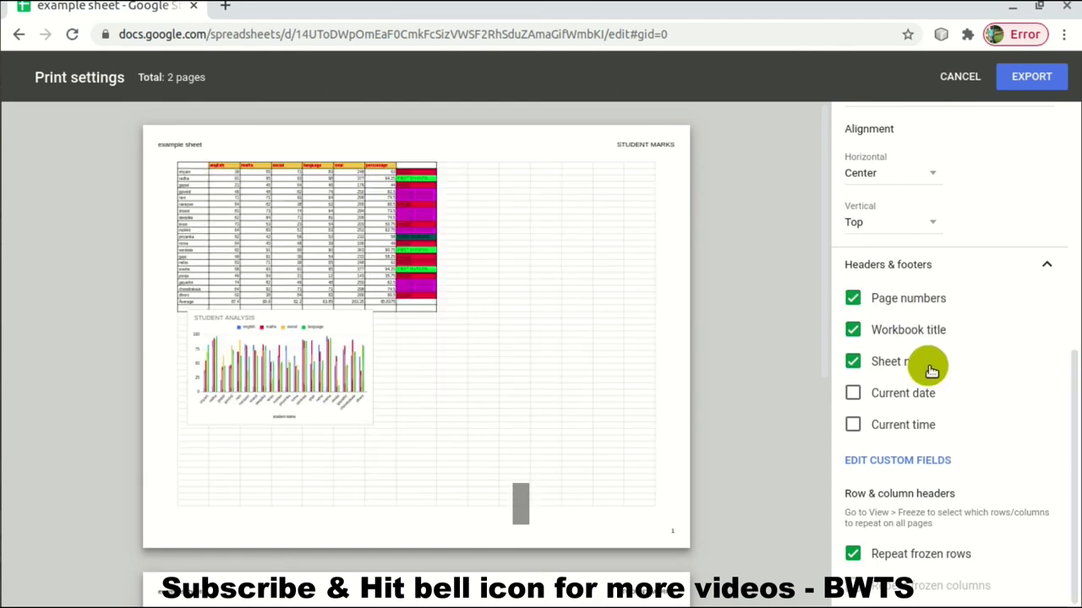
left_click(921, 403)
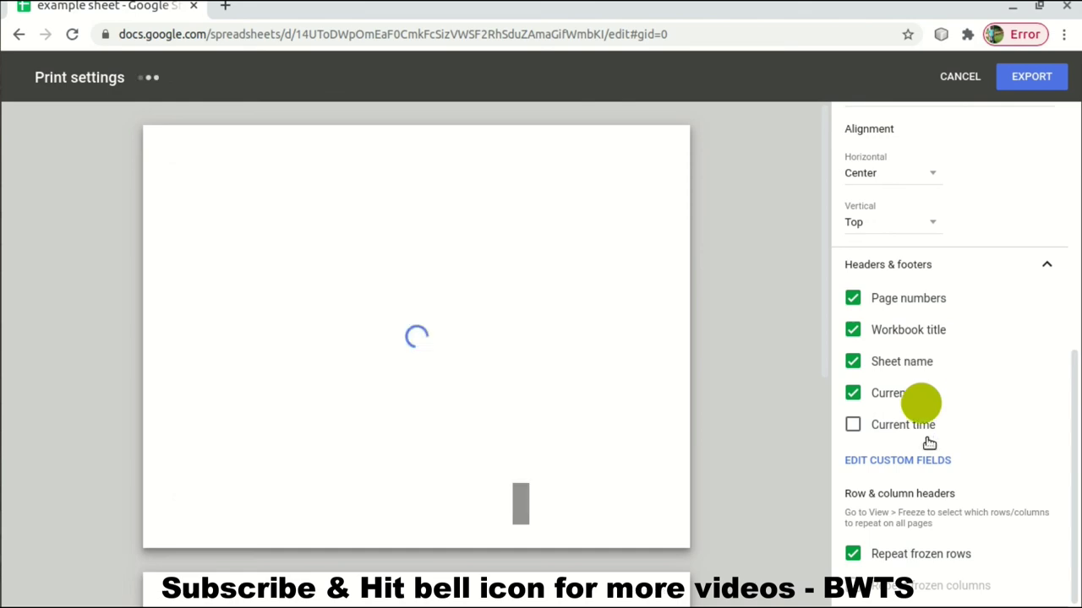
left_click(928, 441)
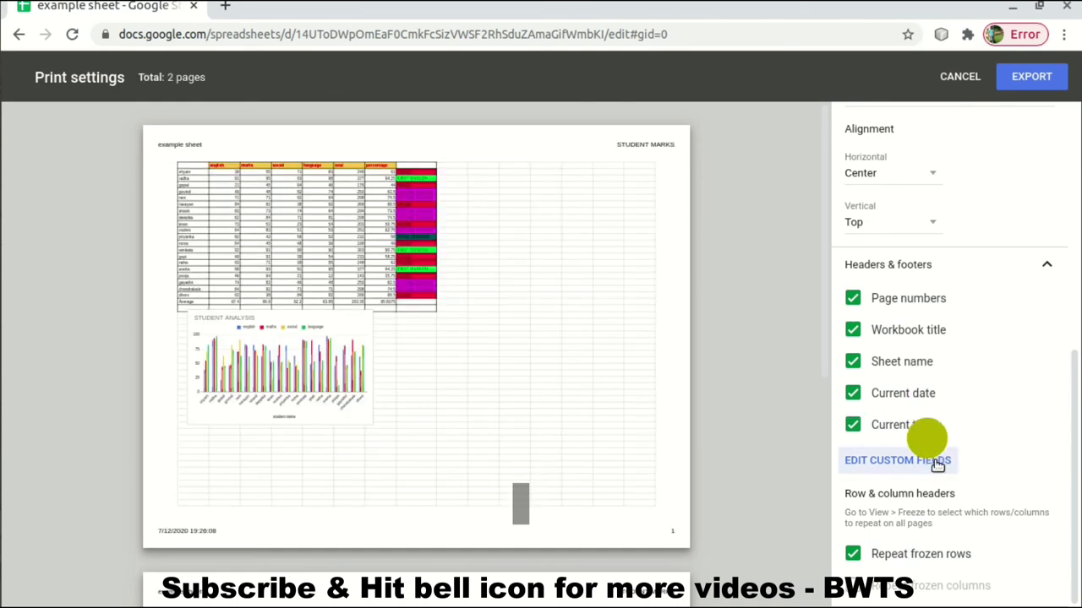
Export the sheet as example sheet - STUDENT MARKS.pdf into the maths folder on the Desktop and open the downloaded file
left_click(1038, 78)
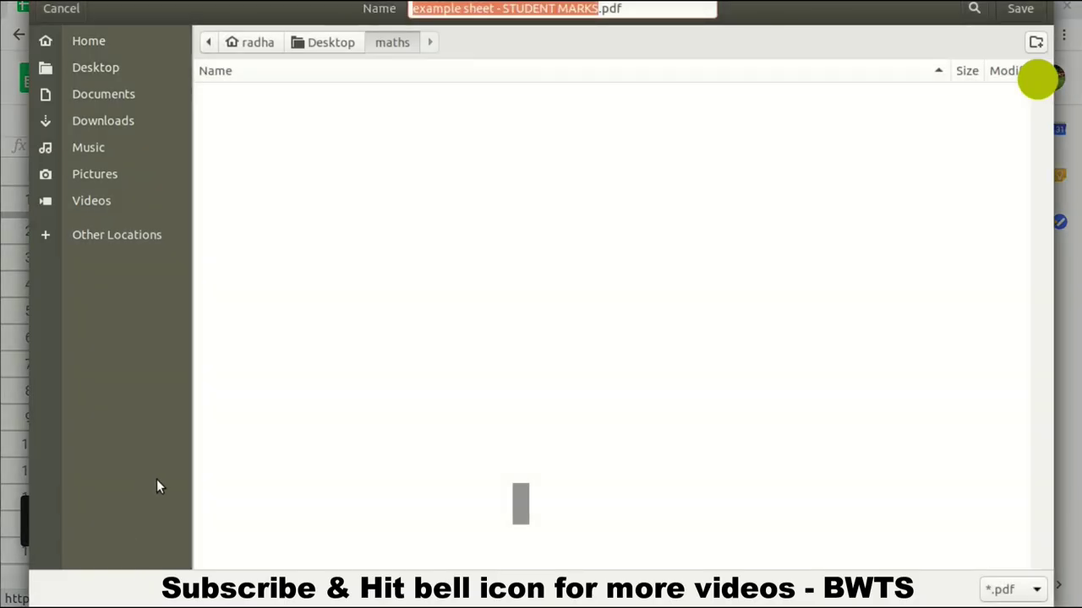
key("Return")
left_click(96, 592)
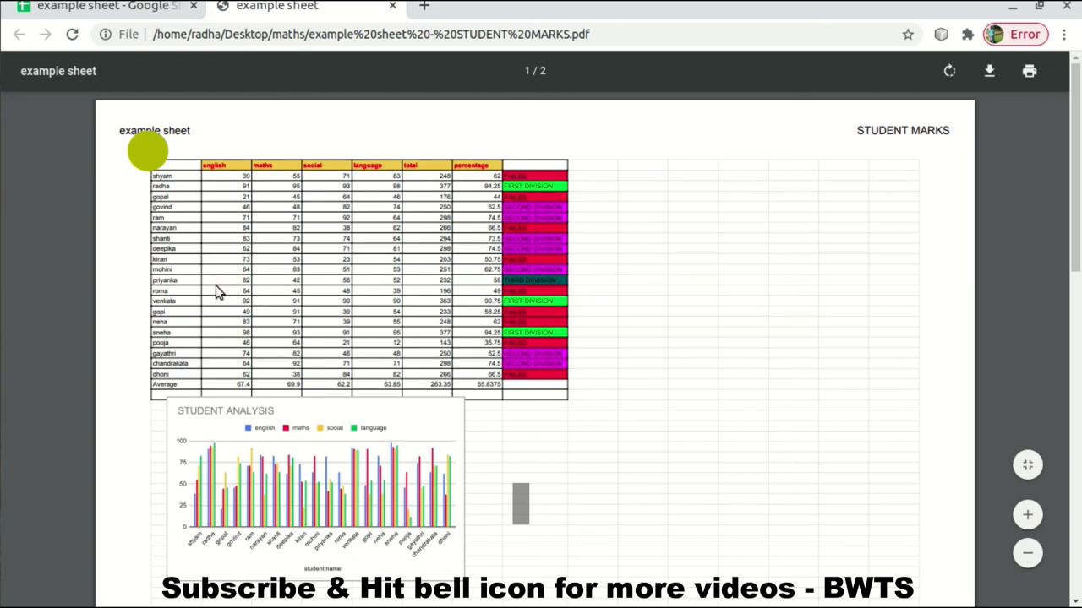
Examine the exported PDF's marks table, chart, headers and footers at a larger size across both pages
left_click(1028, 513)
left_click(1029, 513)
left_click(1031, 514)
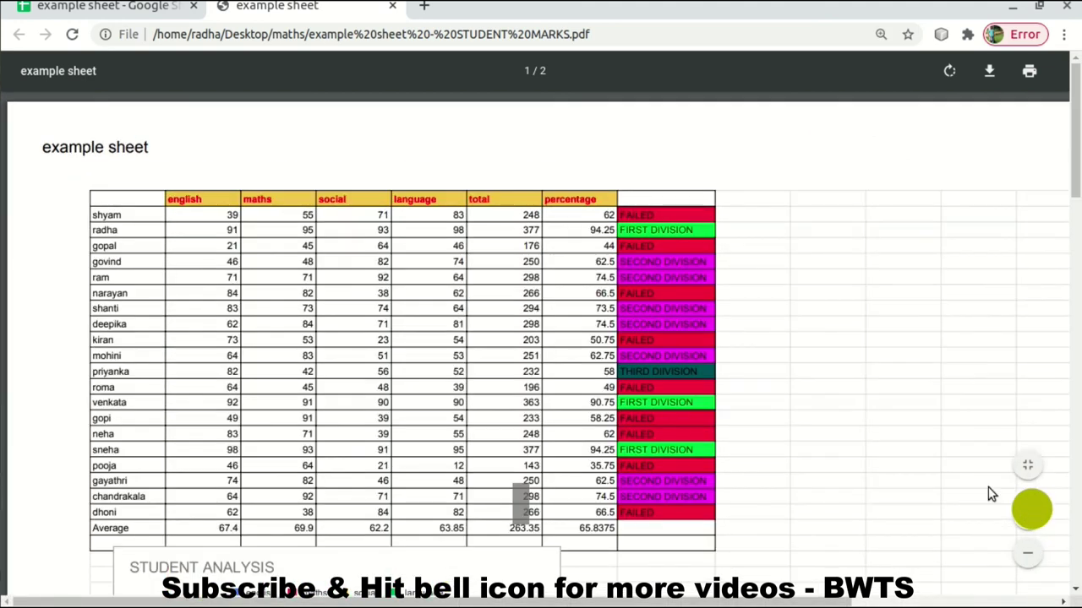
left_click(828, 376)
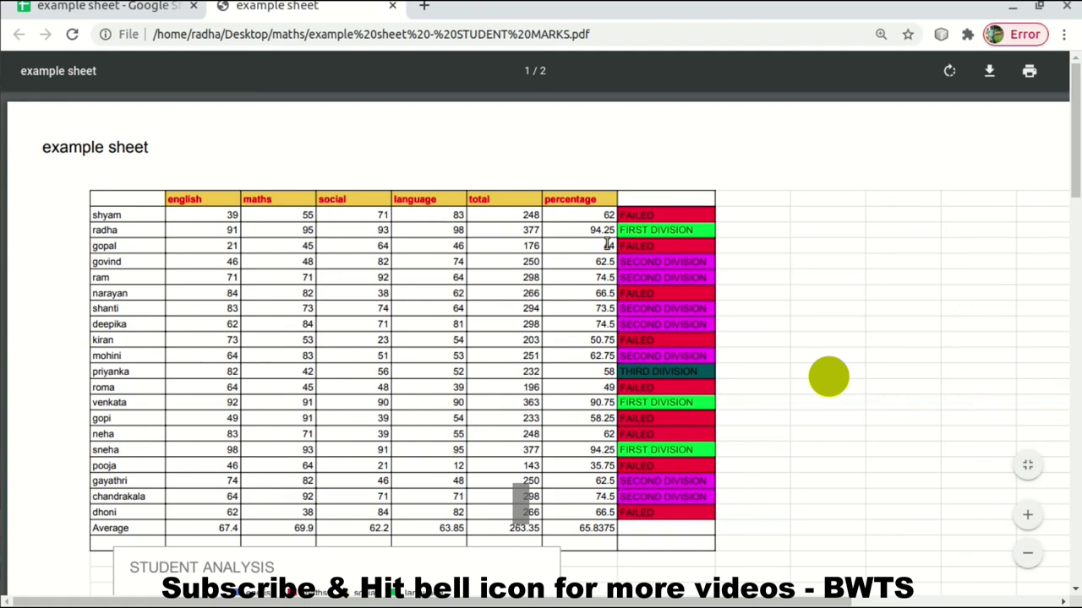
left_click(763, 210)
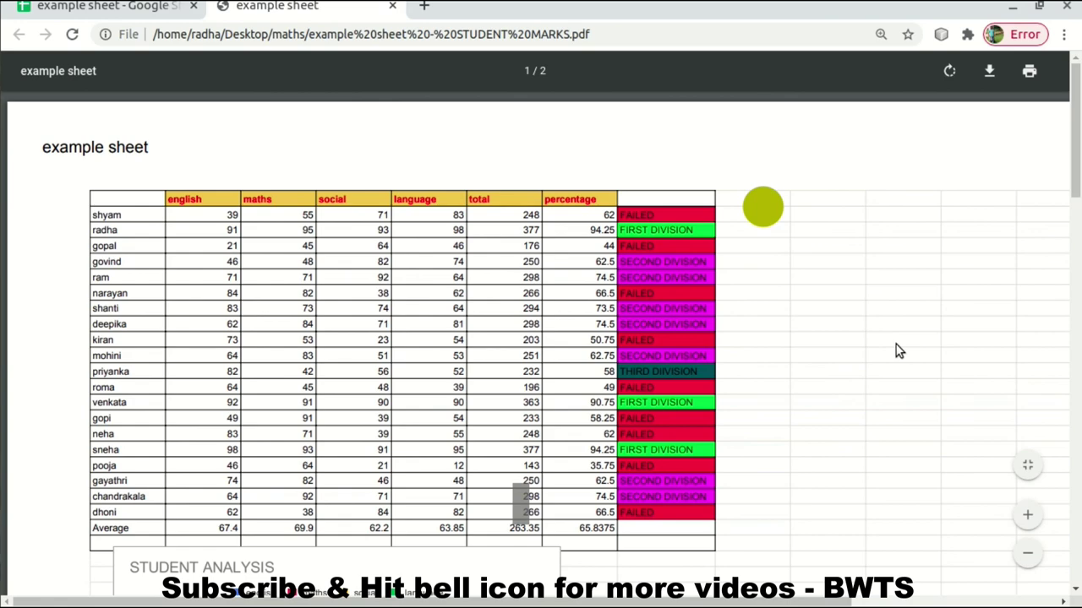
scroll(899, 351, "down", 6)
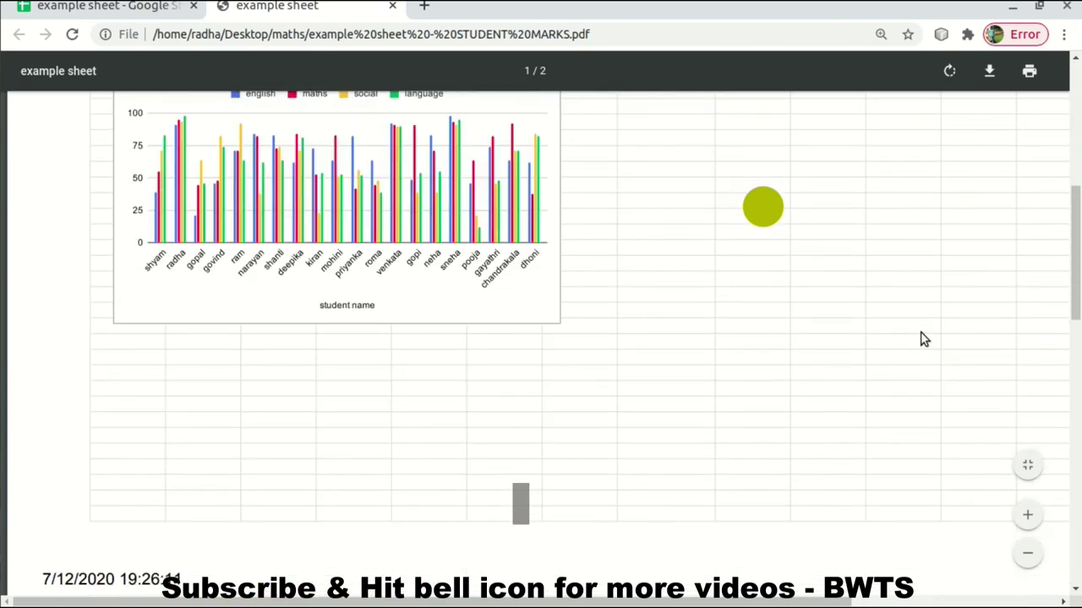
scroll(924, 338, "down", 4)
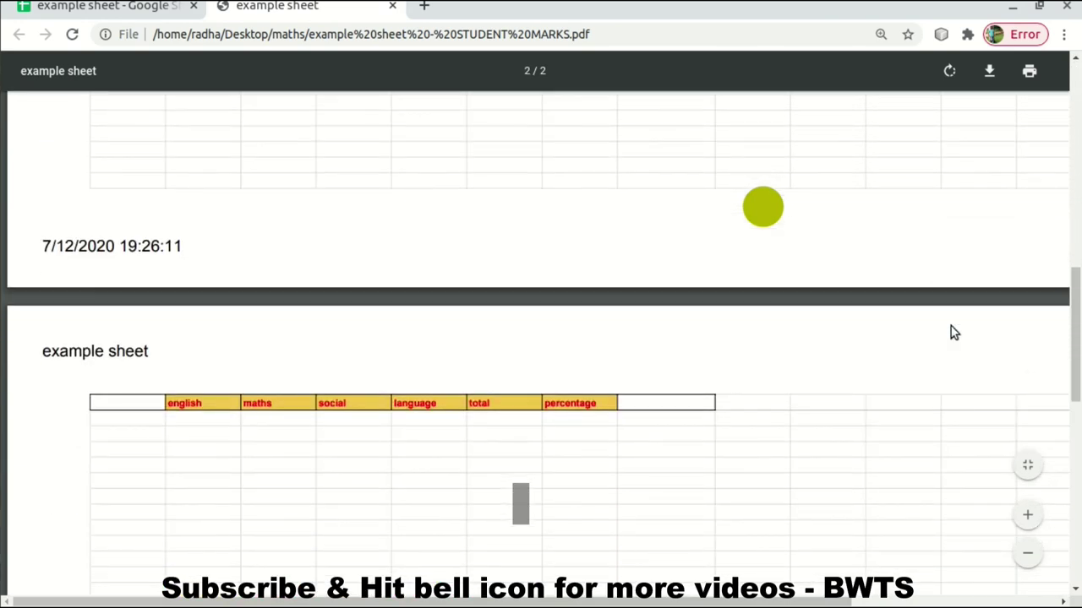
scroll(951, 327, "up", 4)
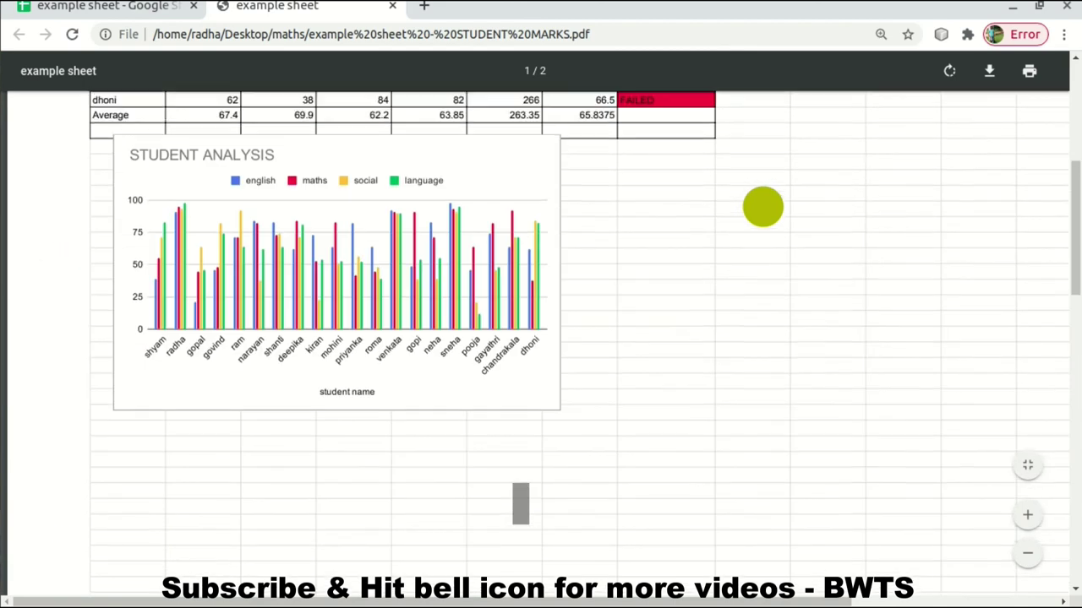
scroll(762, 207, "up", 5)
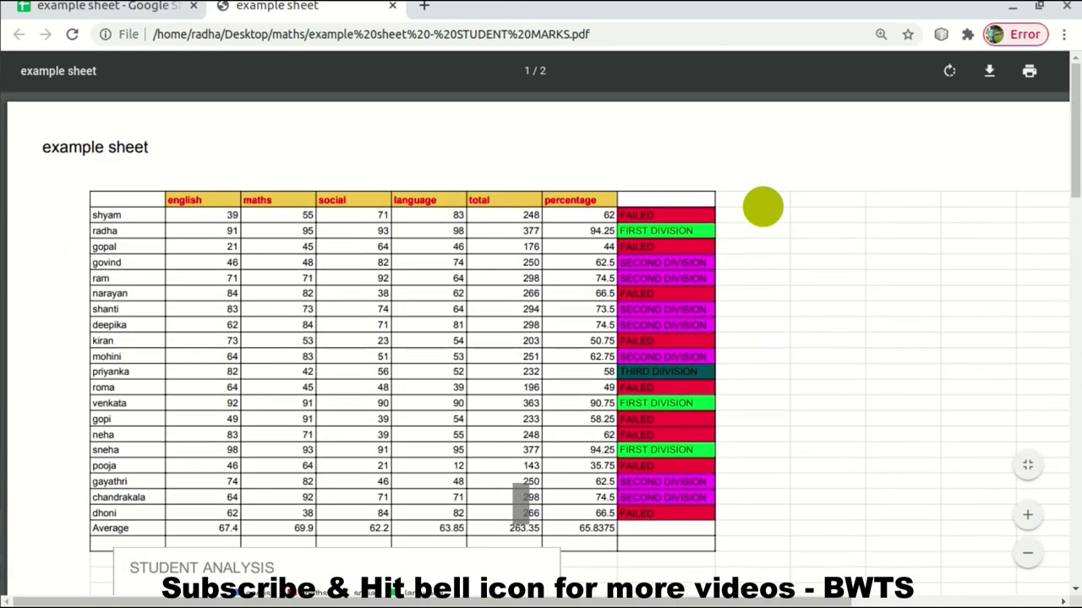